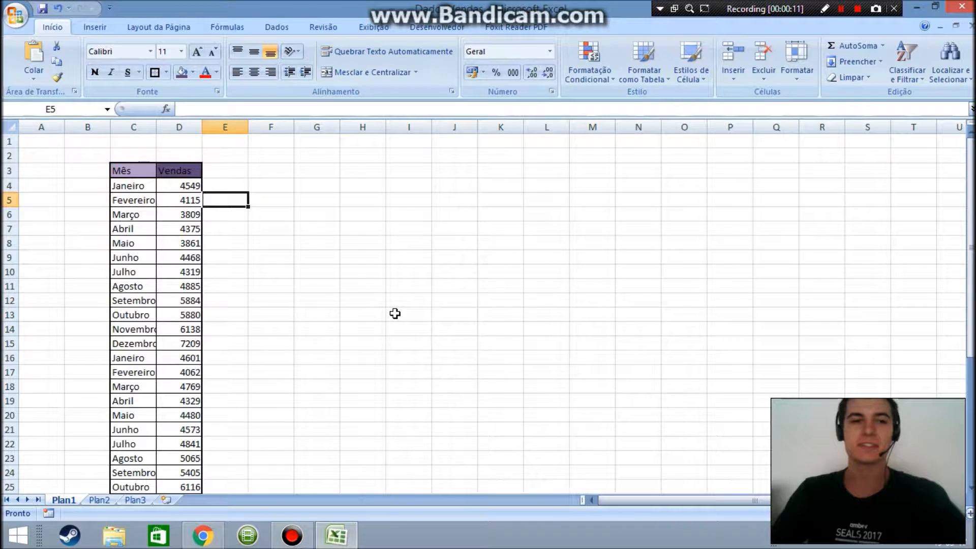
left_click(279, 187)
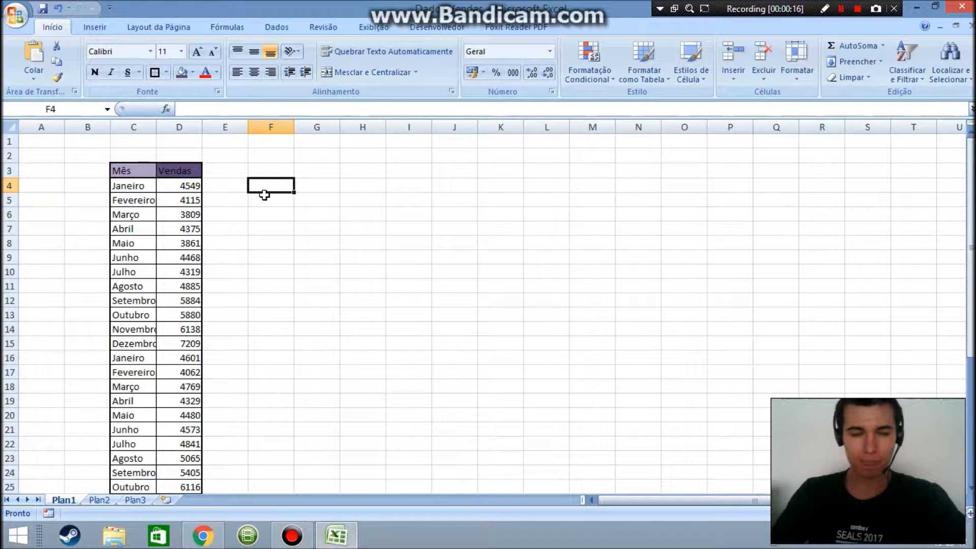
left_click(274, 174)
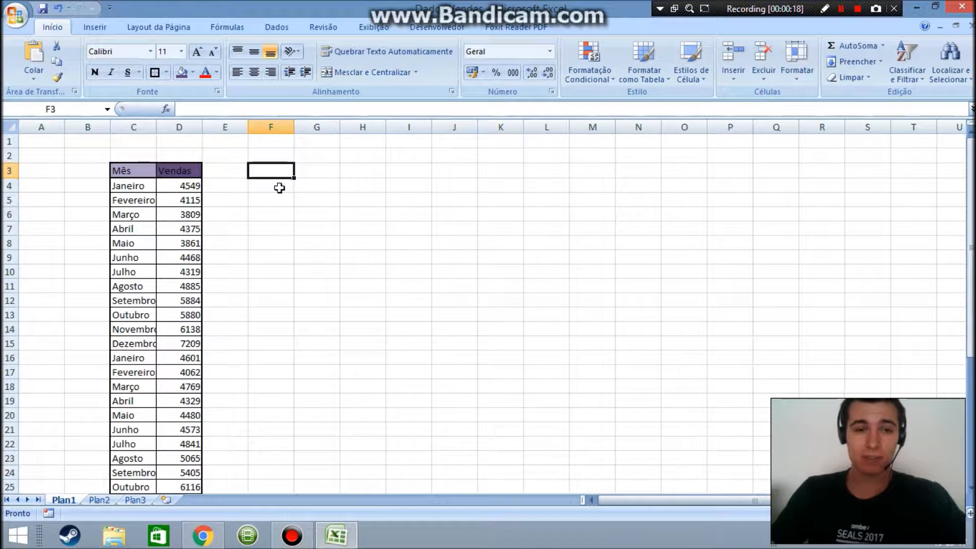
left_click_drag(311, 190, 311, 195)
left_click(277, 174)
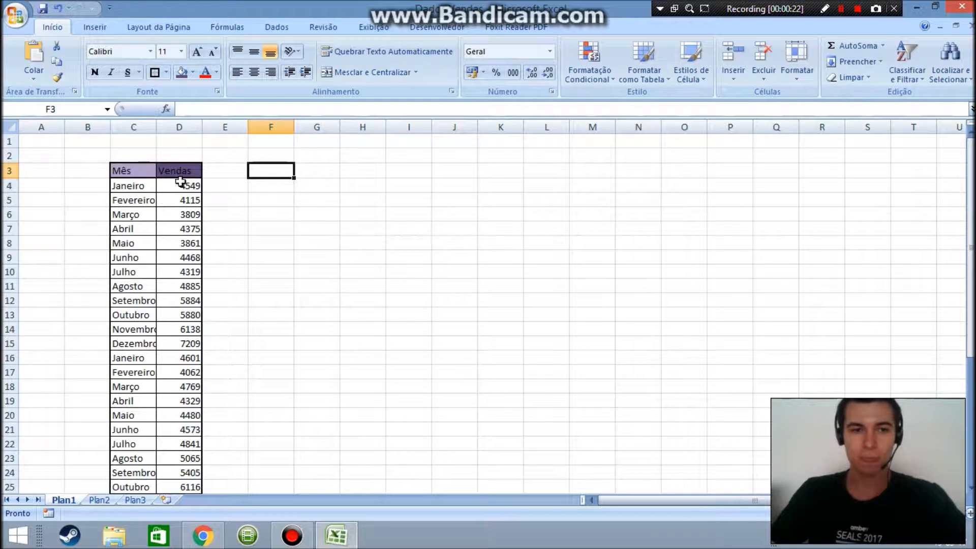
left_click(98, 32)
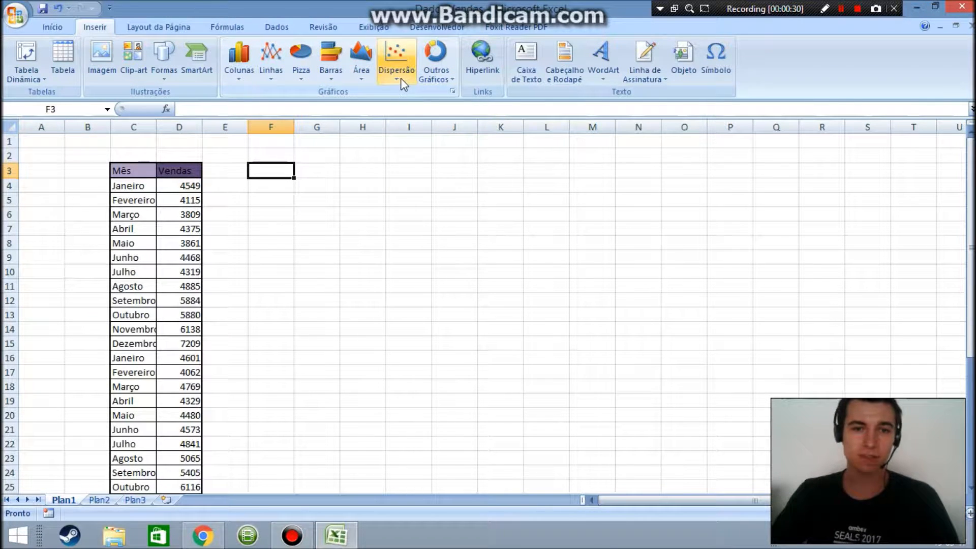
left_click_drag(173, 185, 182, 328)
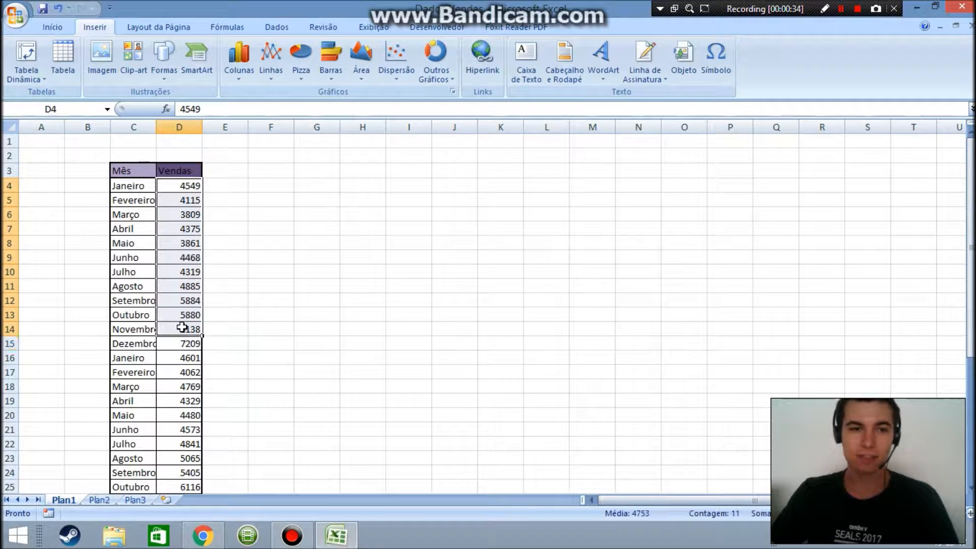
left_click(181, 230)
left_click(179, 258)
left_click(178, 301)
left_click(179, 329)
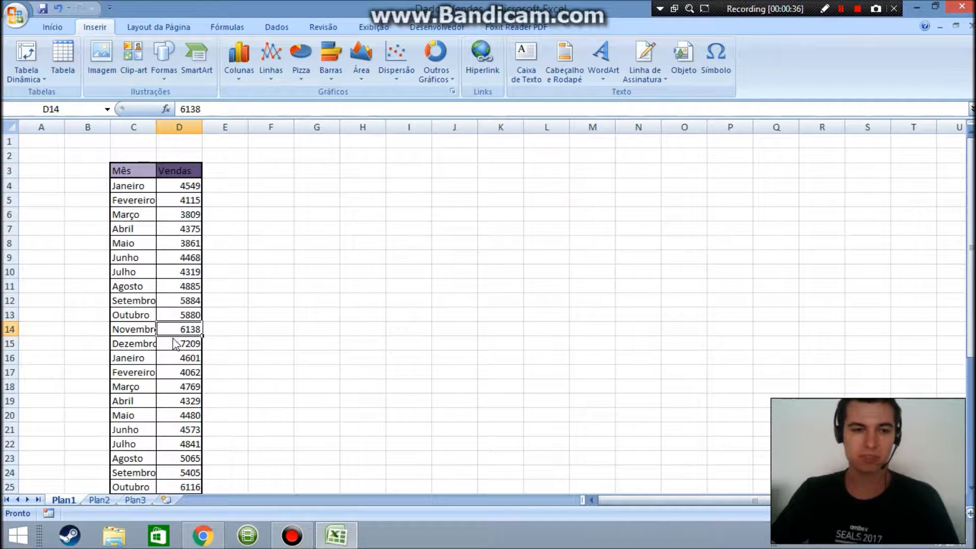
left_click_drag(150, 186, 125, 349)
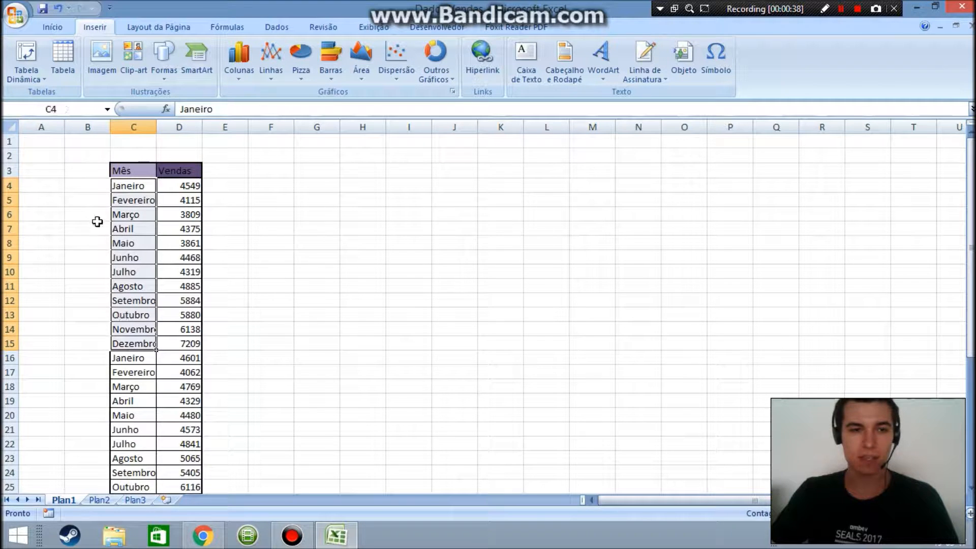
- Label the years beside each Janeiro row: 2017 in B4, 2018 in B16 and 2019 in B28
left_click(90, 181)
type("2017")
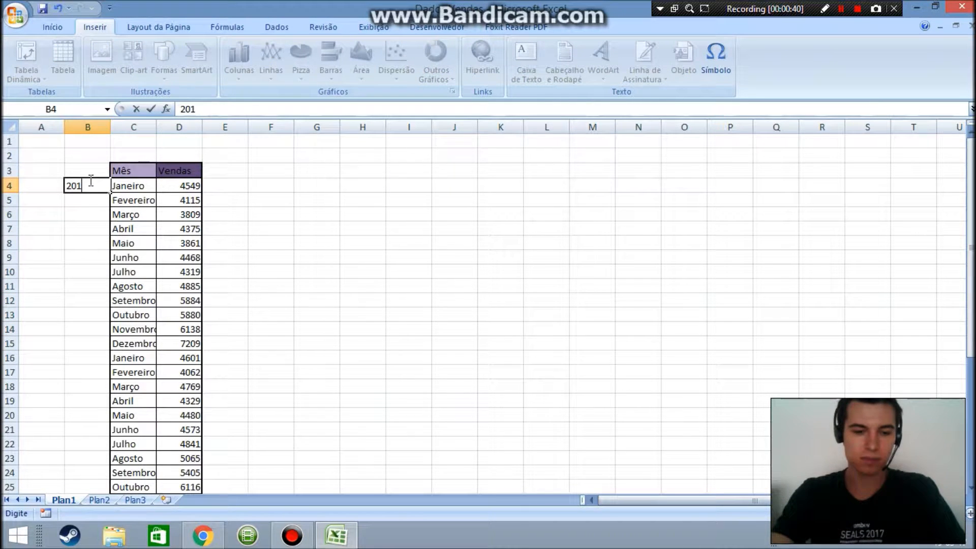
left_click(90, 355)
type("18")
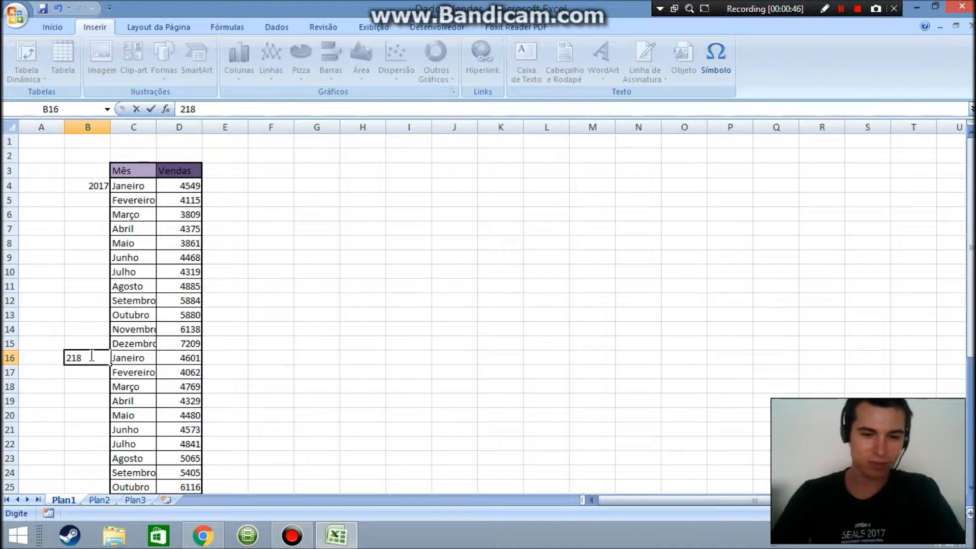
key("BackSpace")
type("0")
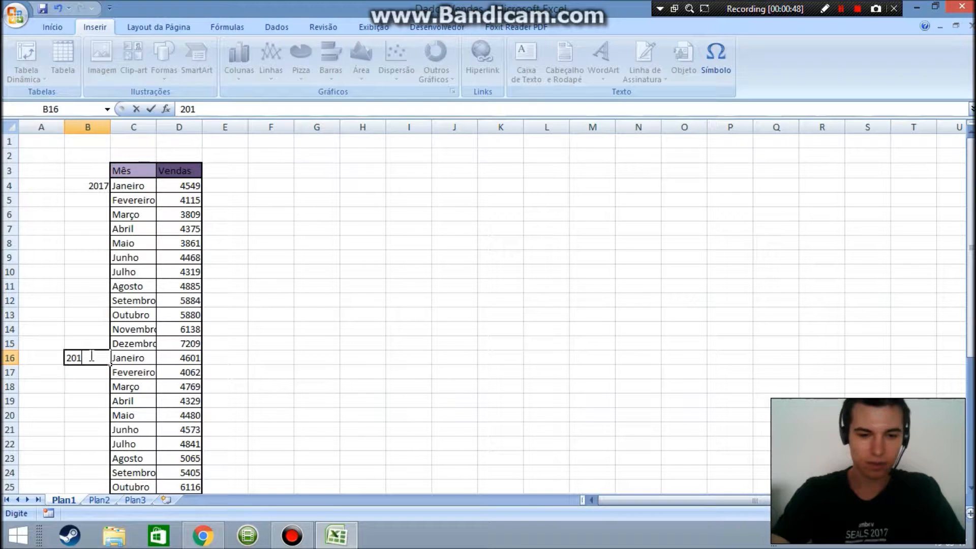
type("18")
scroll(115, 457, "down", 1)
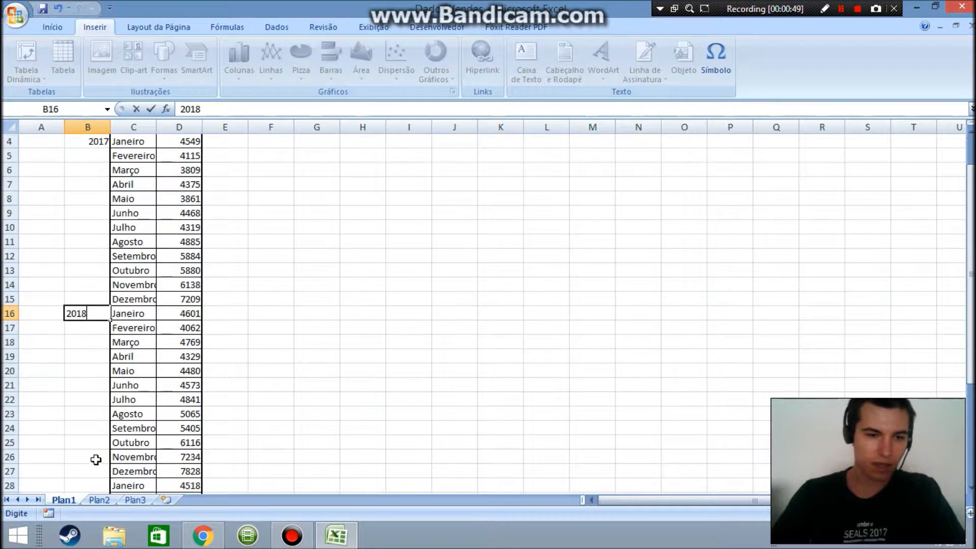
left_click(83, 484)
type("2019")
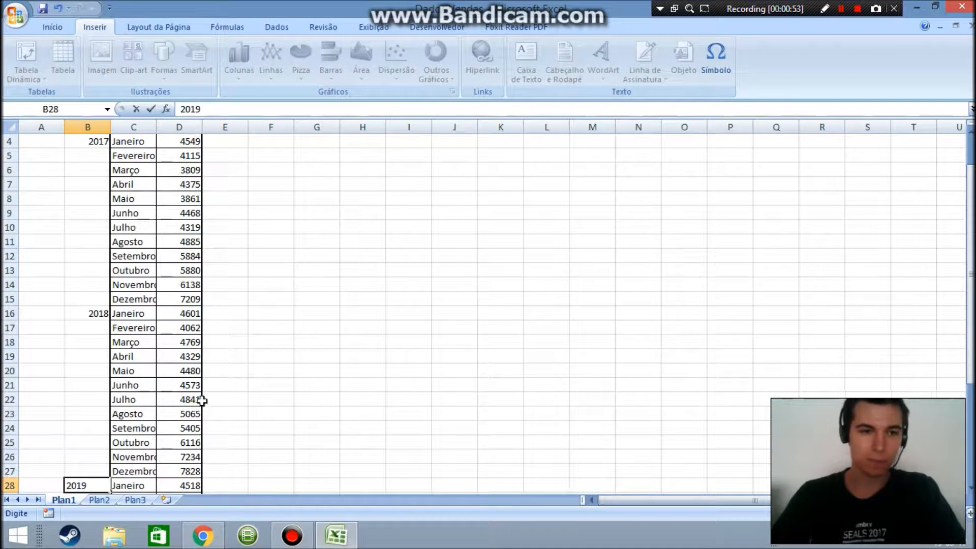
- Centre the year labels horizontally in cells B4 to B28
left_click_drag(81, 141, 76, 486)
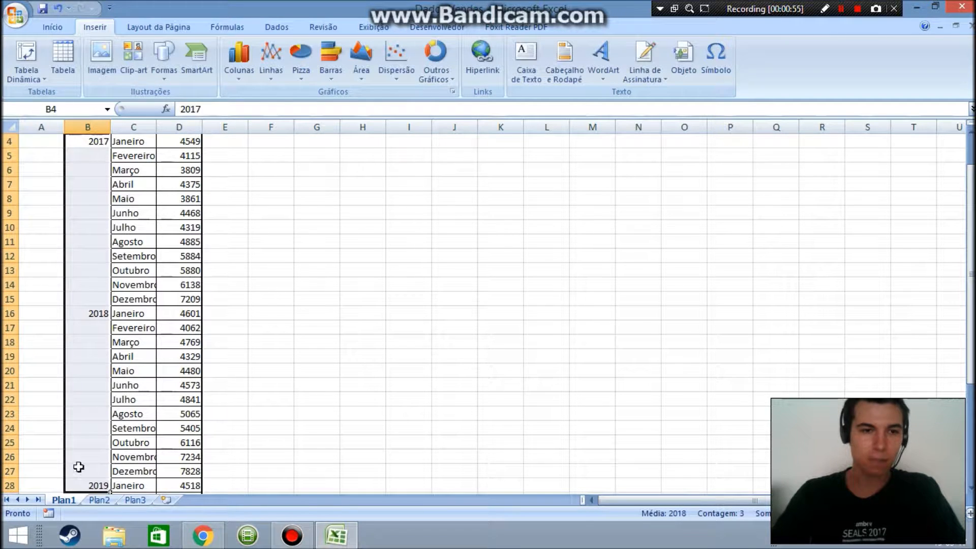
left_click(52, 27)
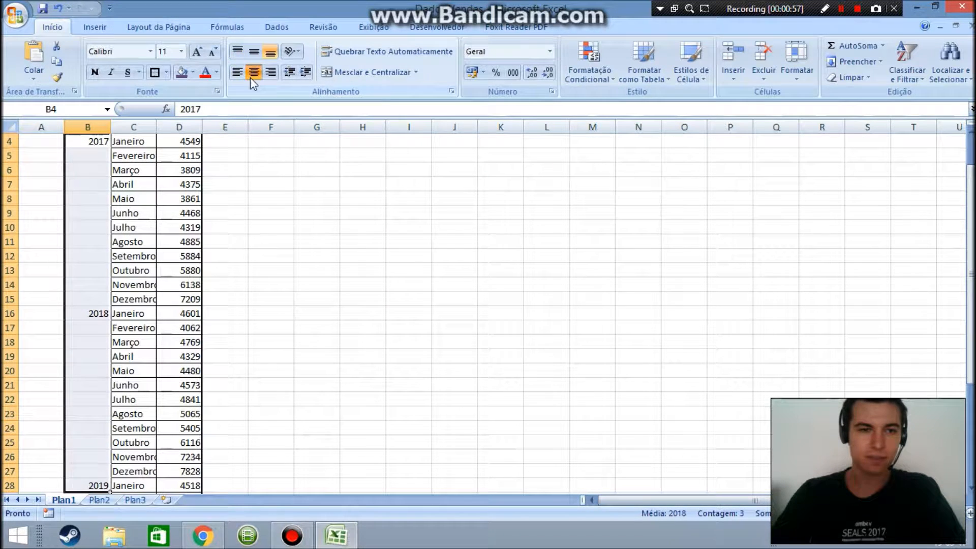
left_click(252, 73)
left_click(286, 243)
scroll(193, 223, "up", 1)
- Insert an empty scatter chart with smooth lines and markers, starting from the blank cell F4
left_click(268, 183)
left_click(275, 171)
left_click(284, 187)
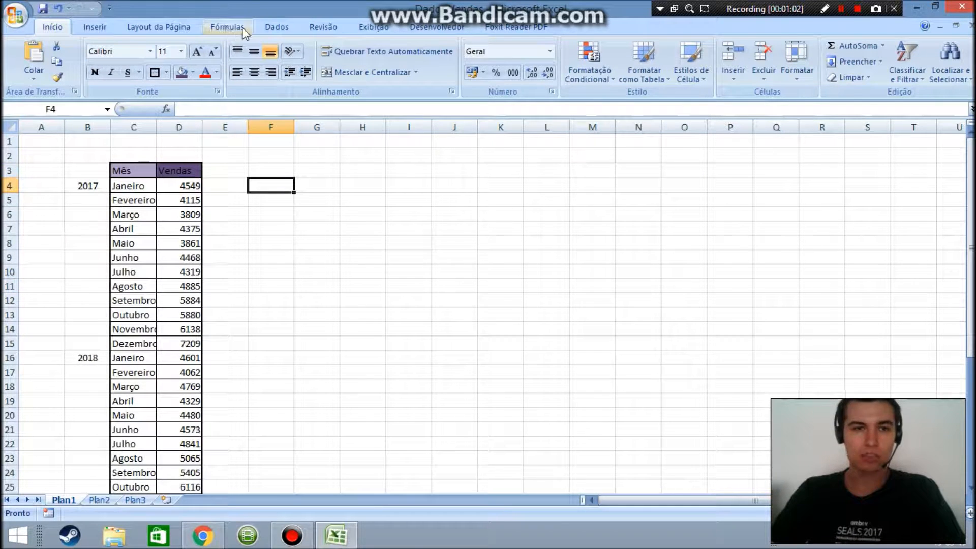
left_click(94, 27)
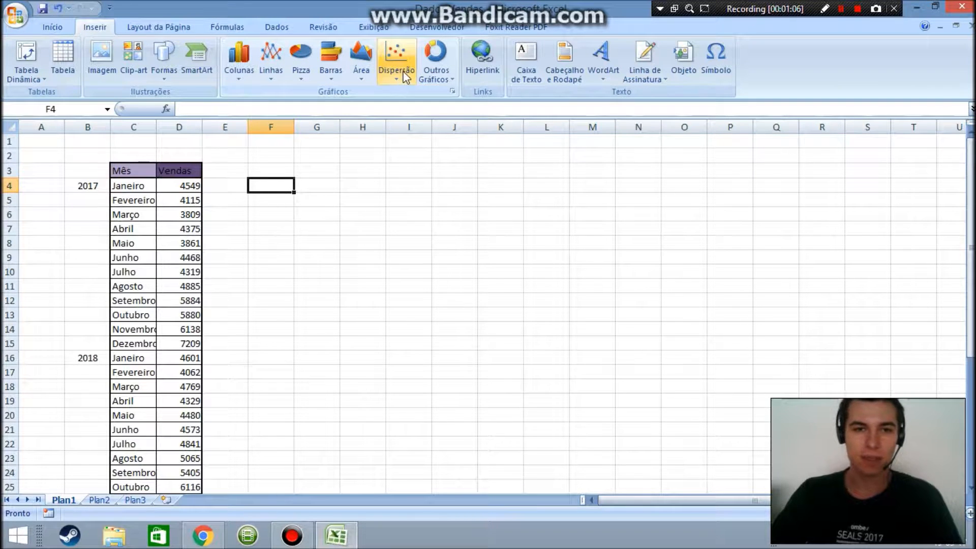
left_click(402, 72)
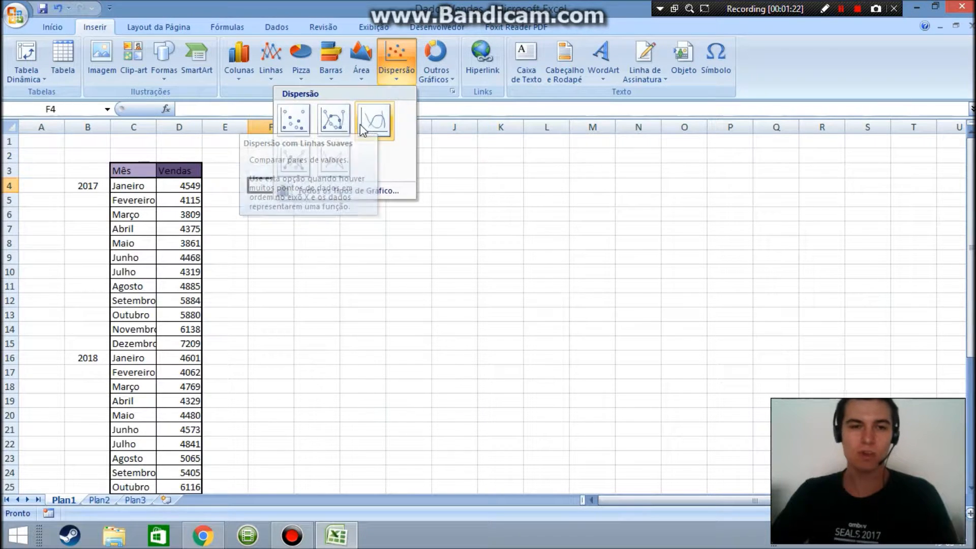
left_click(341, 127)
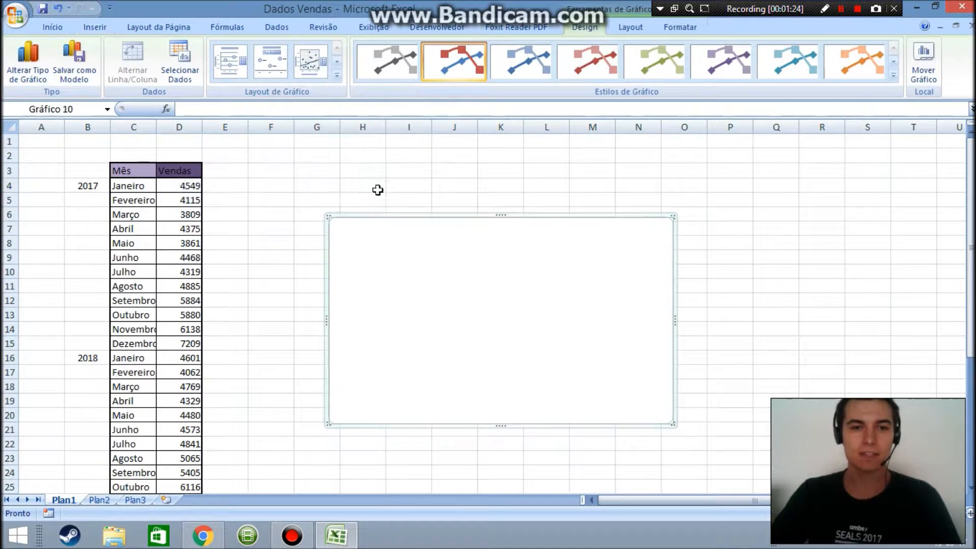
- Add a new data series to the empty chart and name it "Vendas 2017"
right_click(433, 245)
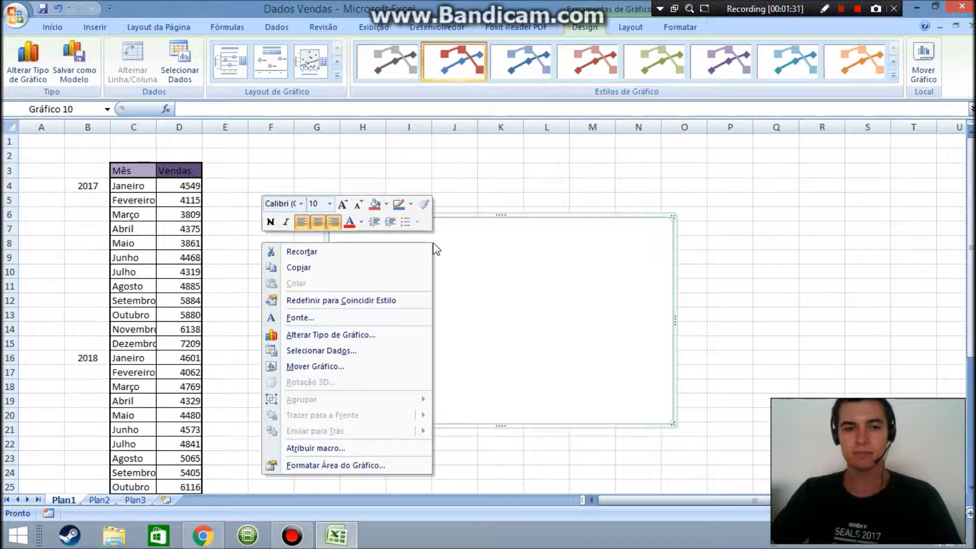
left_click(340, 351)
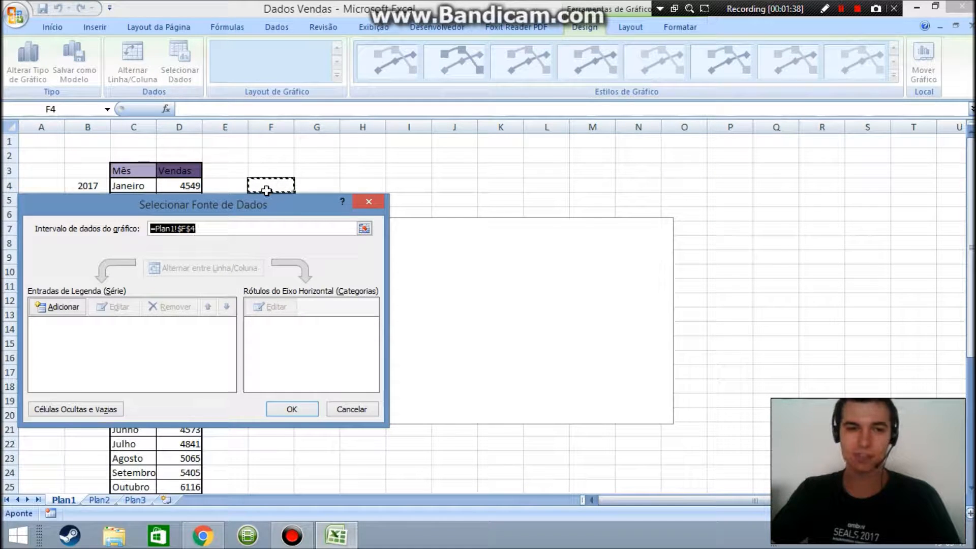
left_click(77, 308)
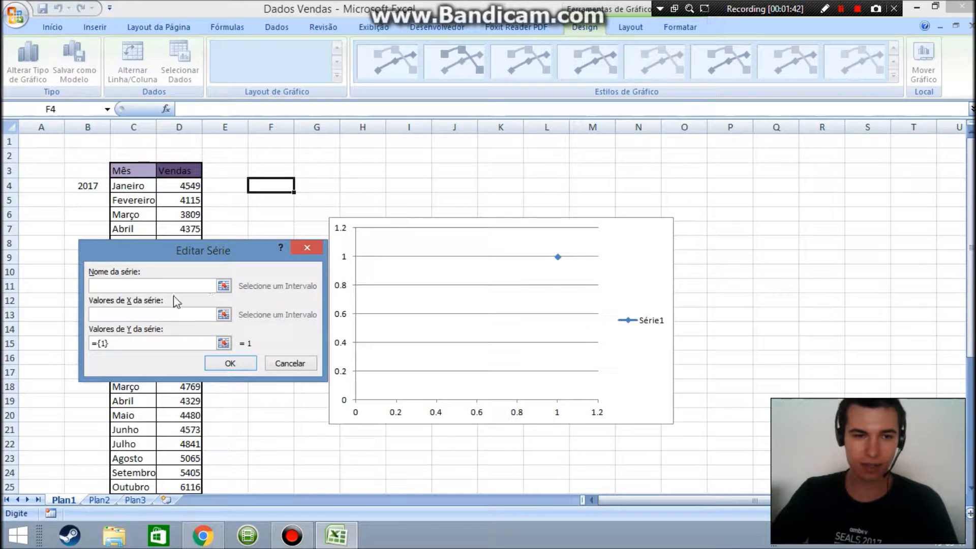
type("Venda")
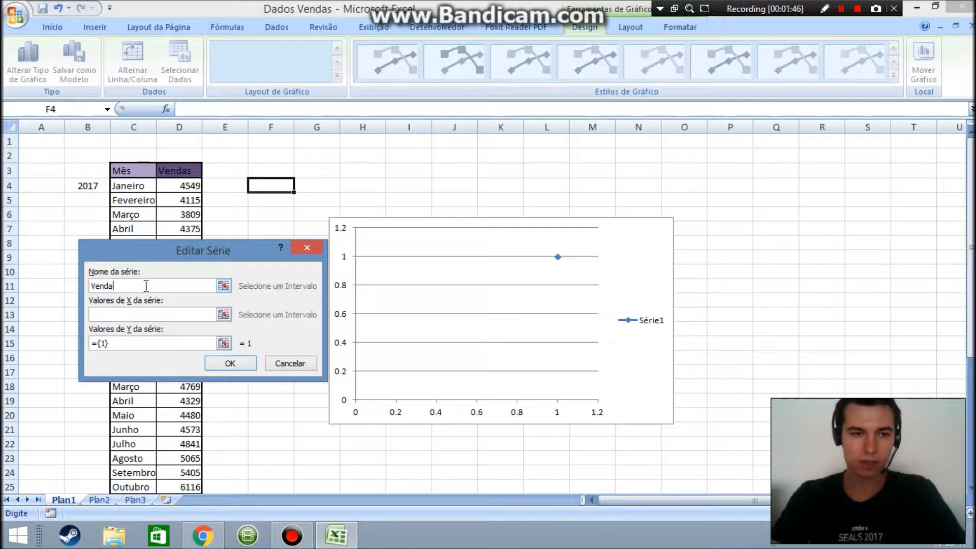
type("s 2017")
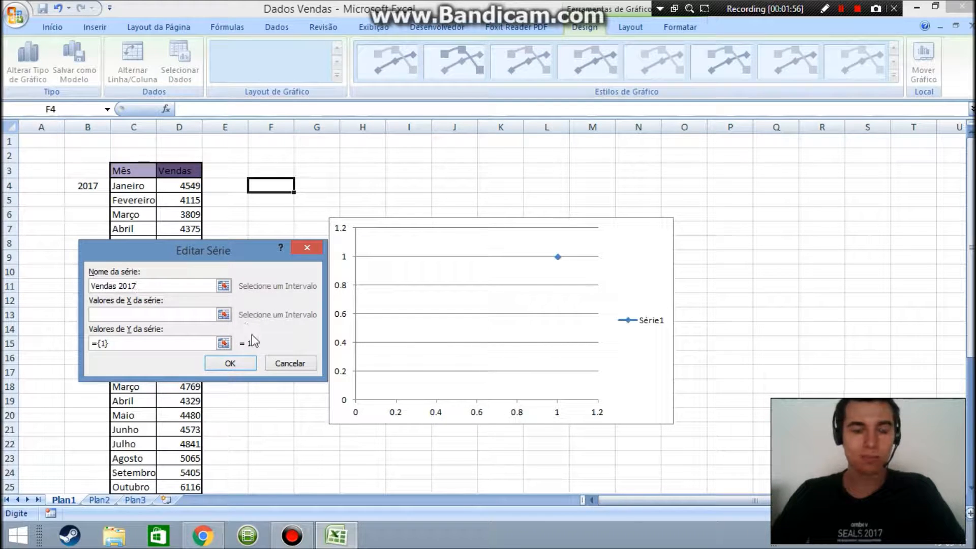
- Set the Vendas 2017 series' X values to C4:C15 and its Y values to D4:D15, and accept the series
left_click(223, 314)
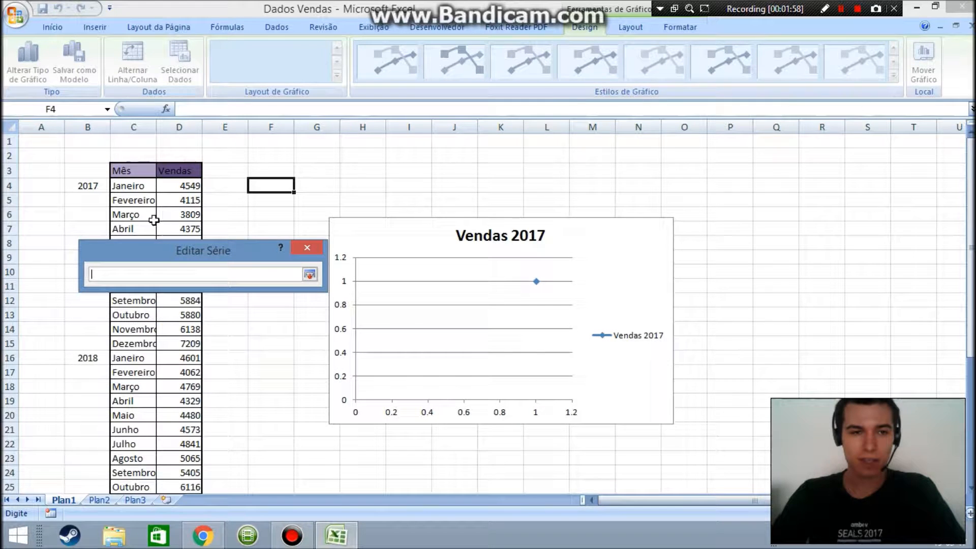
left_click_drag(127, 186, 143, 344)
left_click(309, 275)
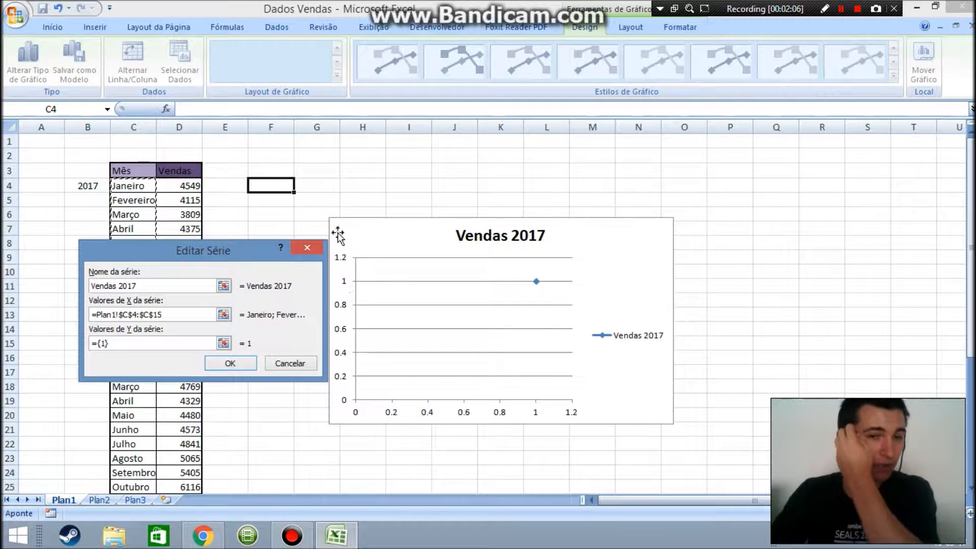
left_click(224, 343)
left_click_drag(190, 187, 182, 341)
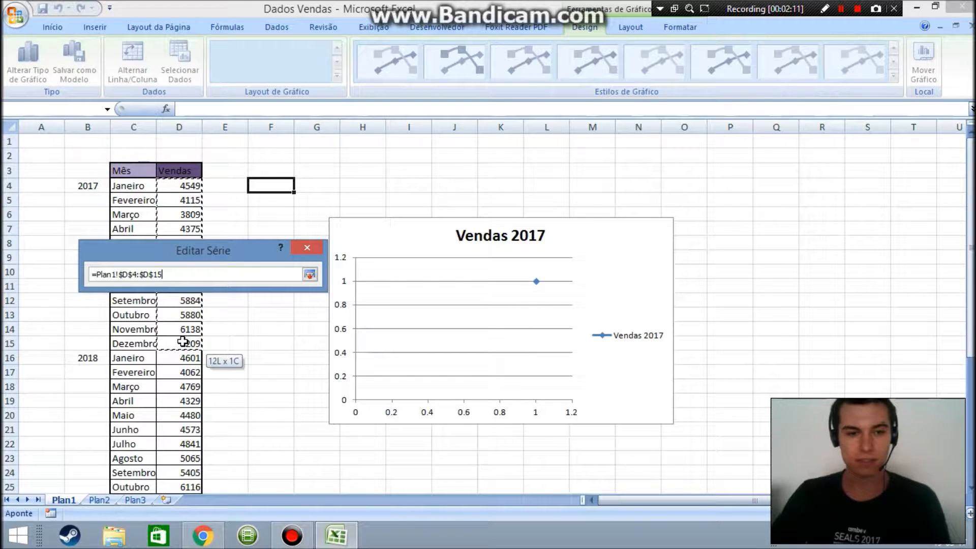
left_click(310, 275)
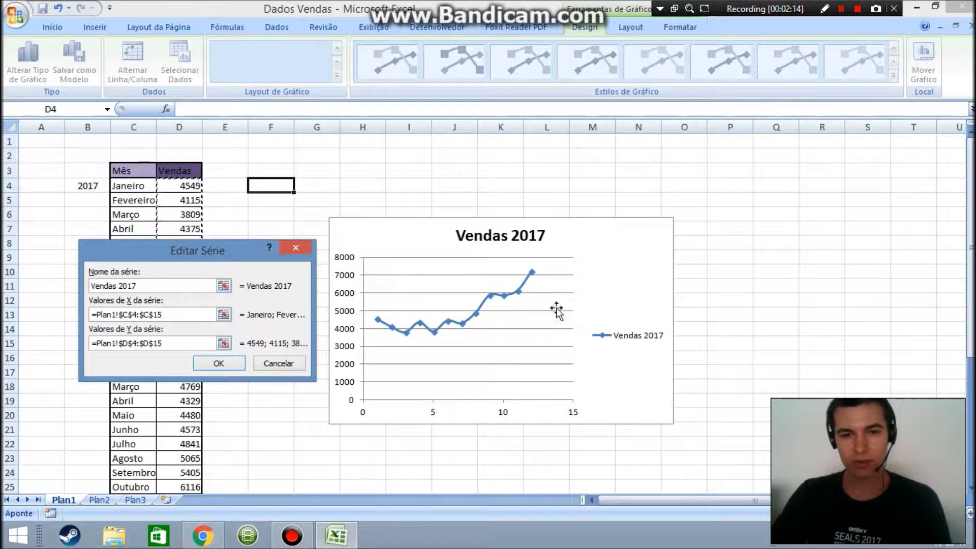
left_click(230, 363)
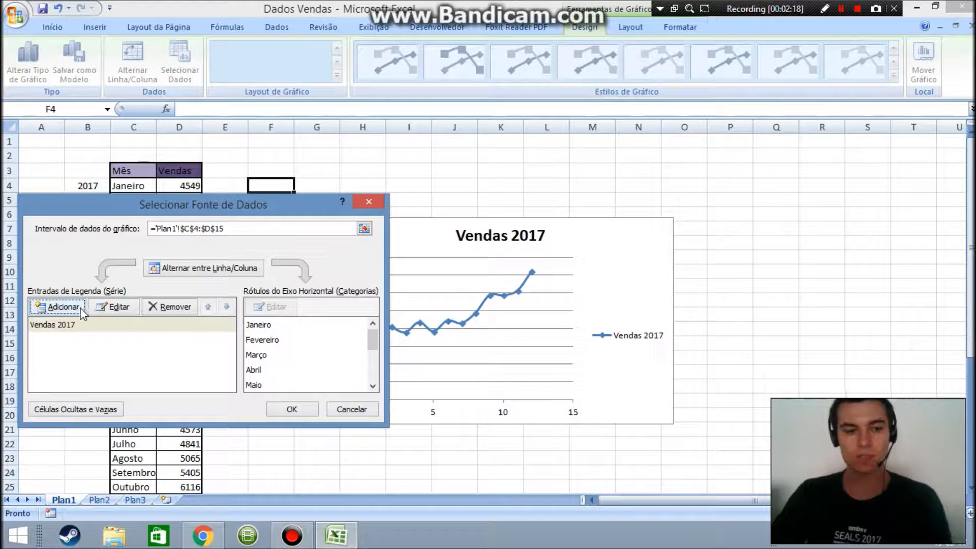
- Add a second data series named "Vendqs 2018", moving the series dialog clear of the table
left_click(82, 307)
left_click_drag(247, 256, 711, 175)
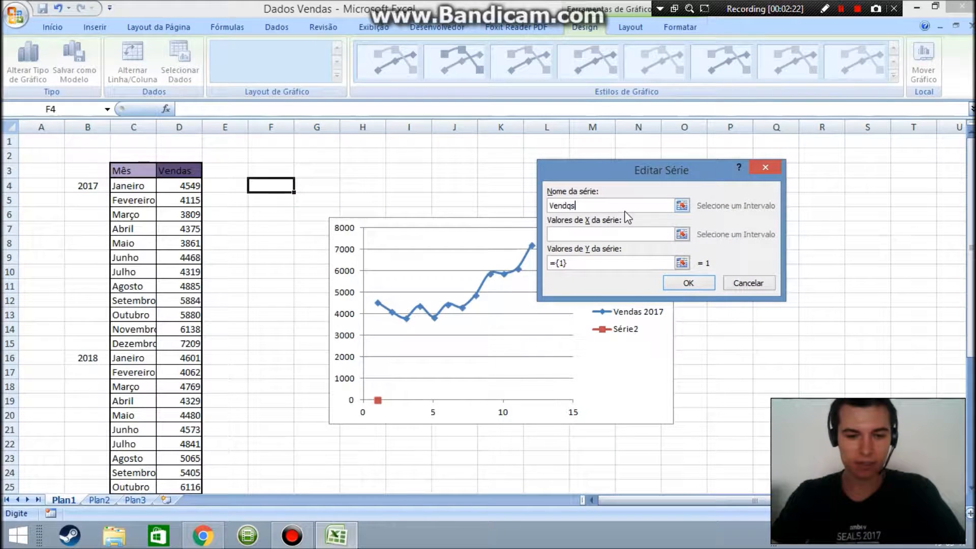
type("Vendqs 2018")
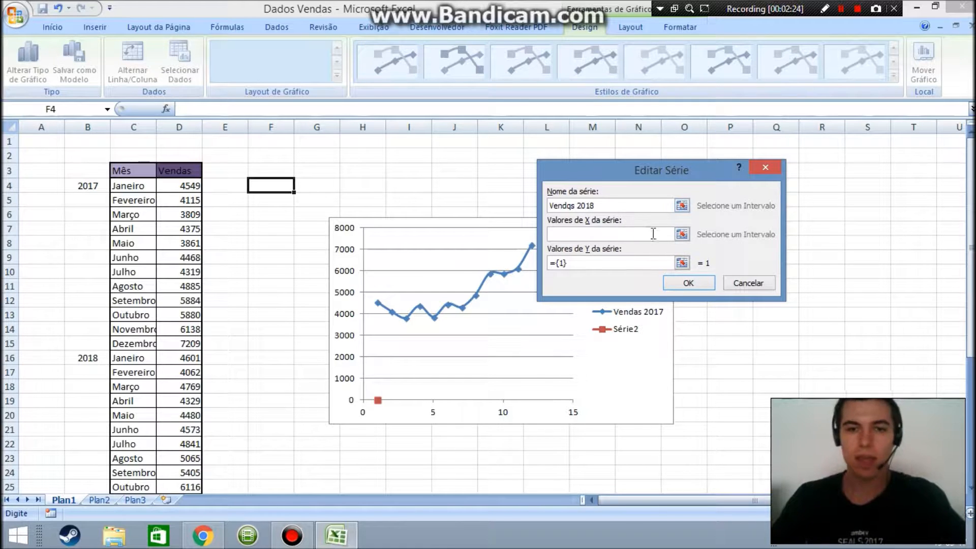
- Set the 2018 series' X values to C16:C27 and its Y values to D16:D27
left_click(682, 234)
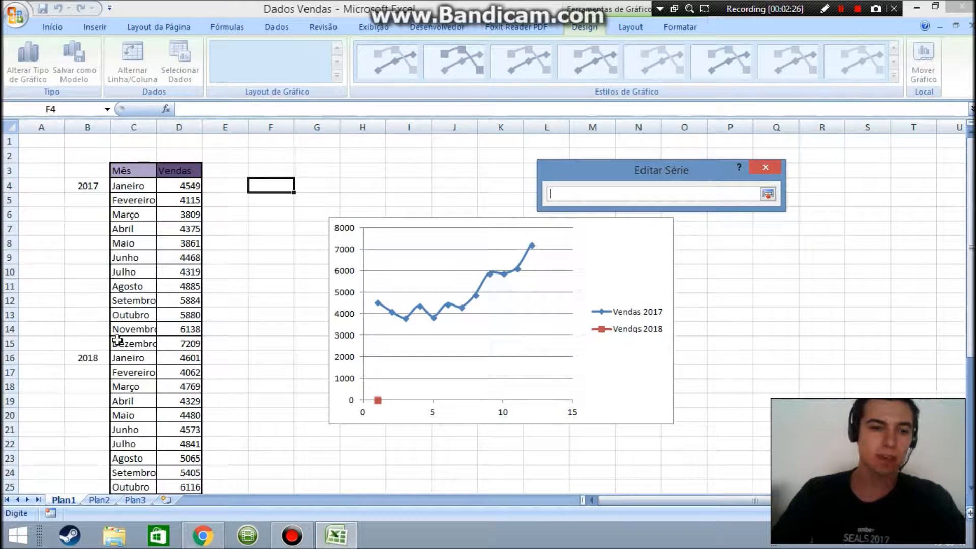
left_click_drag(130, 360, 133, 456)
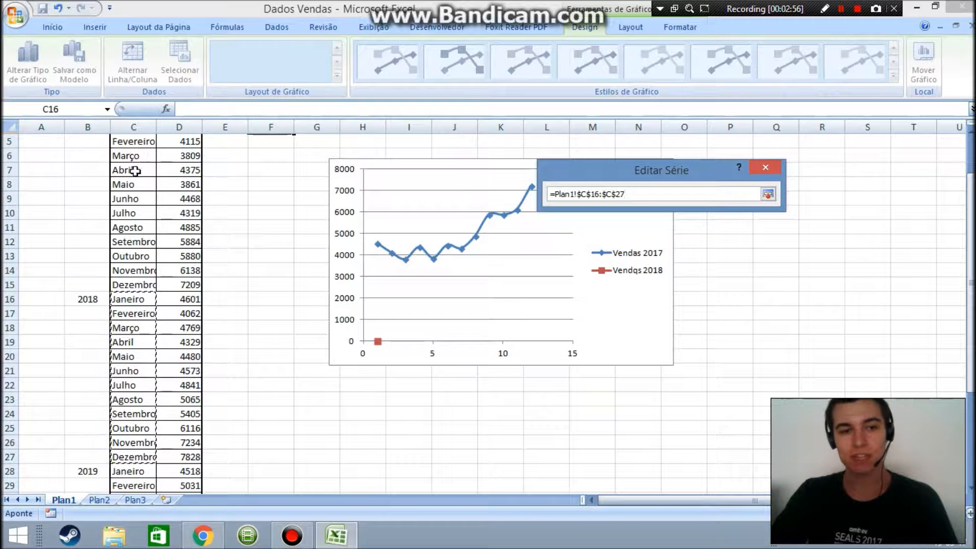
left_click(767, 194)
left_click(681, 262)
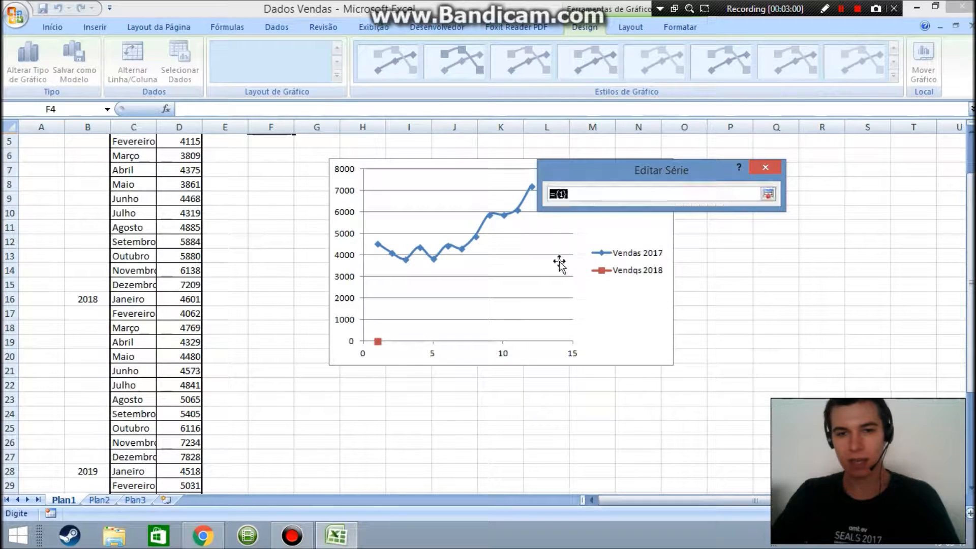
left_click_drag(178, 299, 183, 457)
left_click(768, 194)
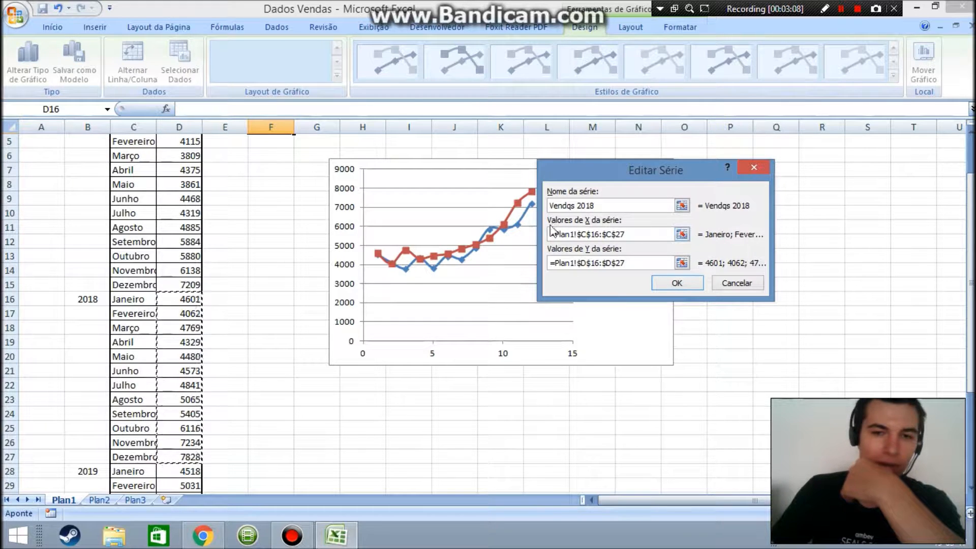
- Correct the second series' name to "Vendas 2018" and accept the series
left_click(570, 206)
key("Right")
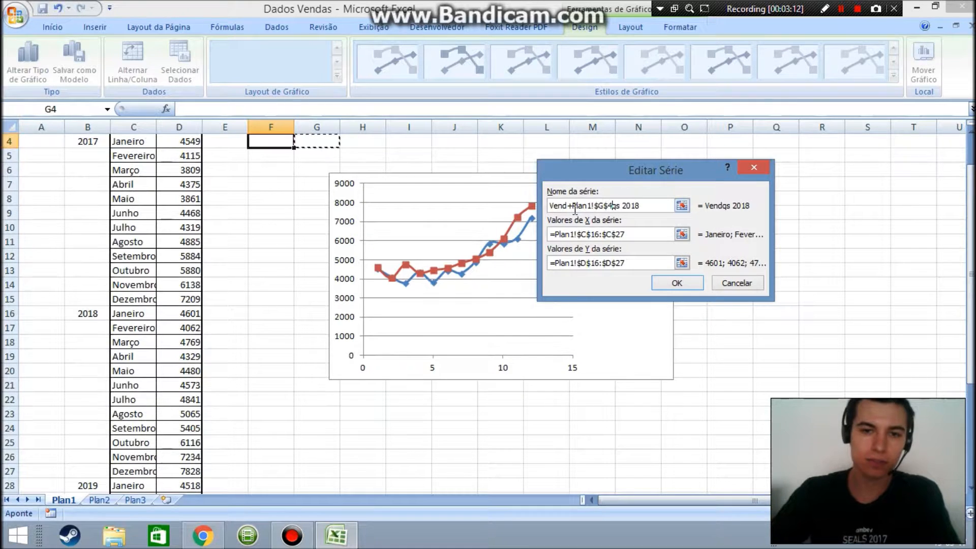
key("BackSpace")
key("BackSpace")
key("BackSpace")
key("BackSpace")
key("BackSpace")
key("BackSpace")
key("BackSpace")
key("BackSpace")
key("BackSpace")
key("BackSpace")
key("BackSpace")
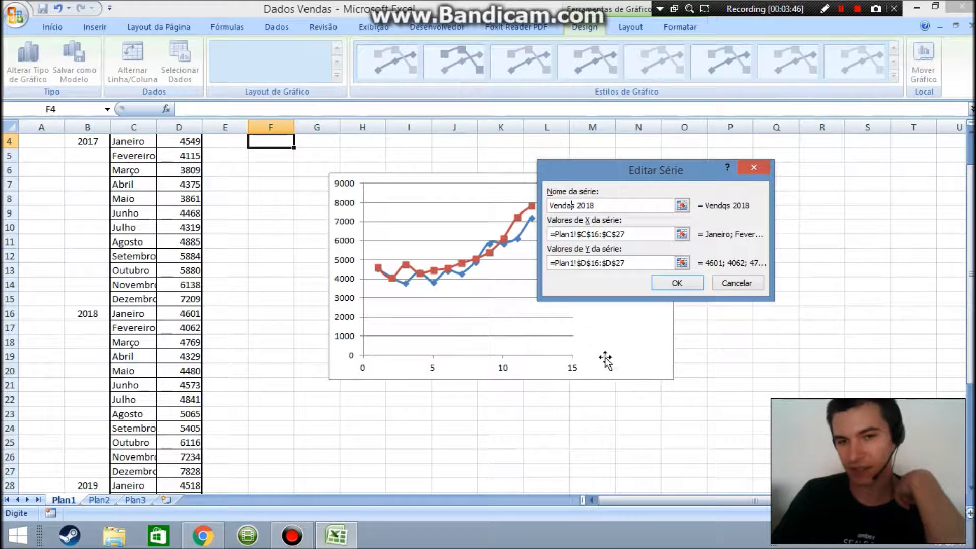
left_click(677, 283)
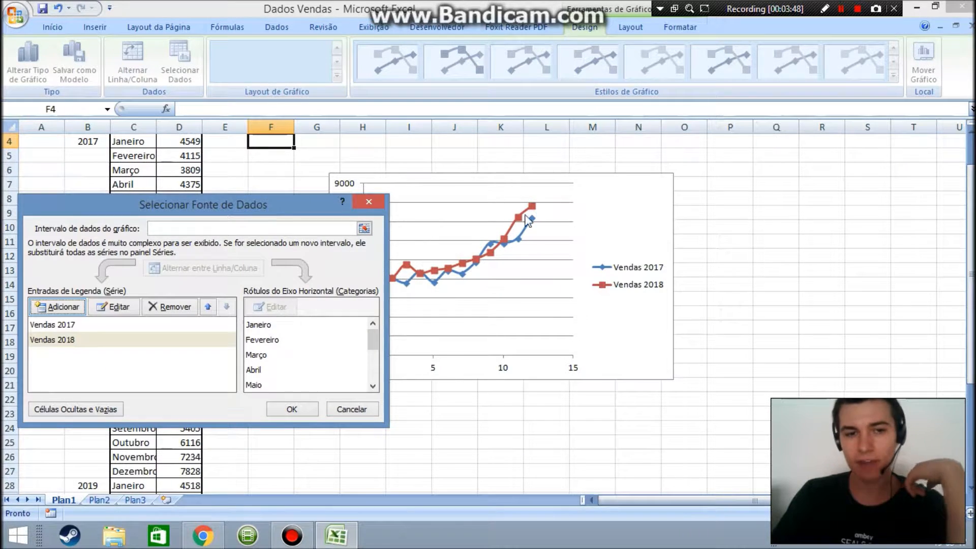
- Add a third series named "Vendas 2019" and set its X values to C16:C27
left_click(57, 307)
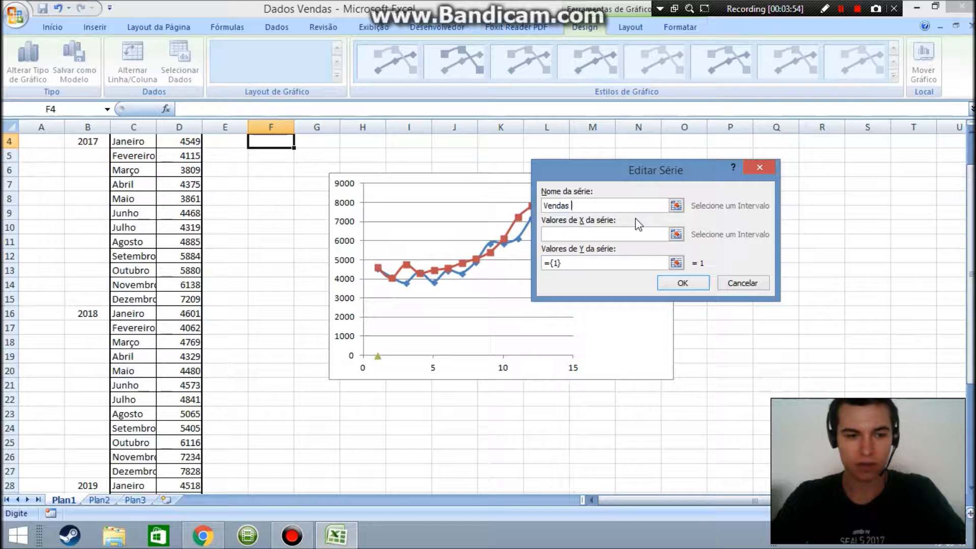
left_click(676, 234)
left_click_drag(134, 321, 130, 471)
left_click(762, 193)
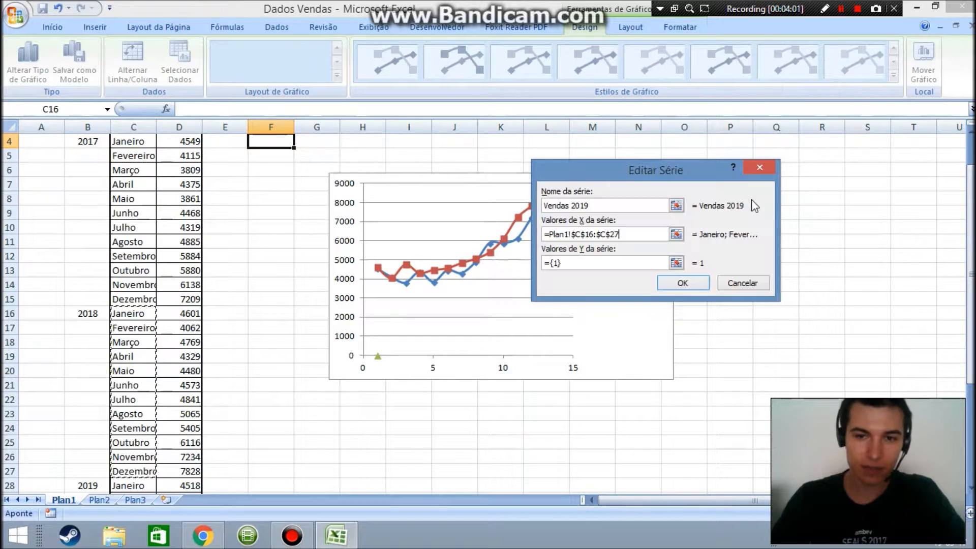
- Set the Vendas 2019 series' Y values to D28:D39, then accept the series and the chart's data source
left_click(670, 262)
scroll(225, 394, "down", 4)
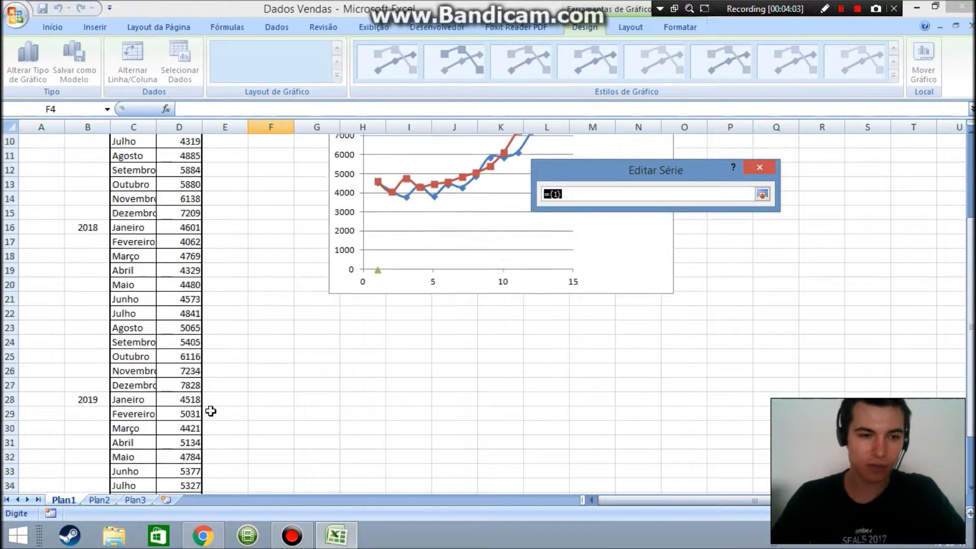
left_click_drag(188, 314, 189, 471)
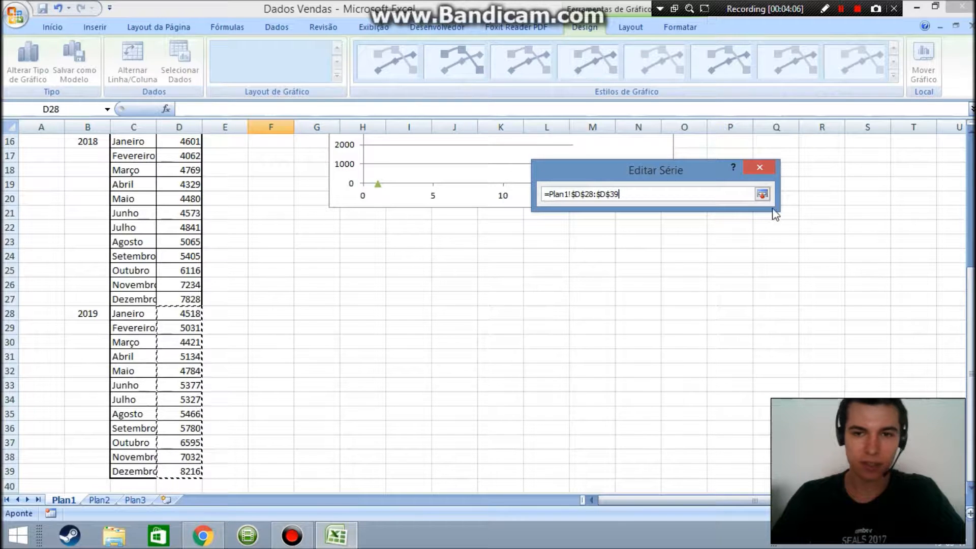
left_click(763, 195)
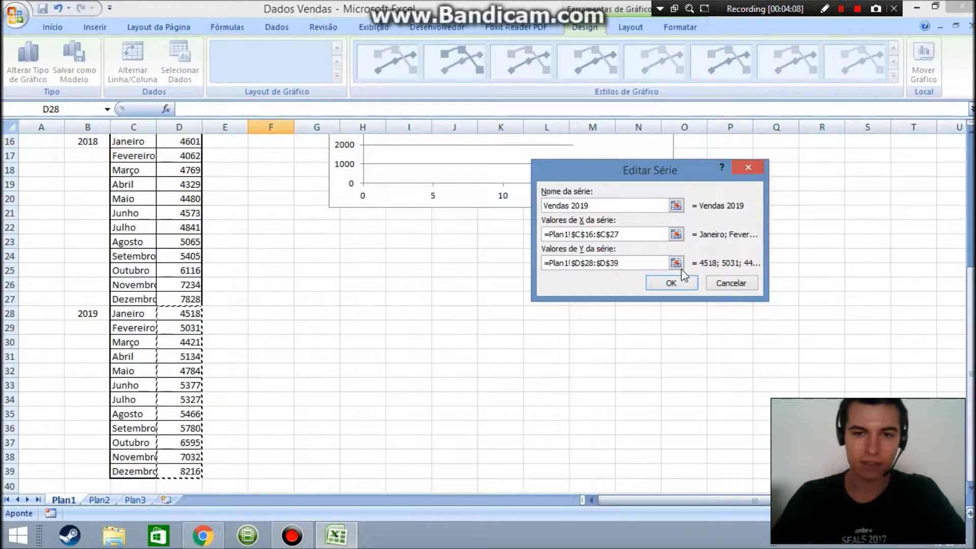
left_click(672, 284)
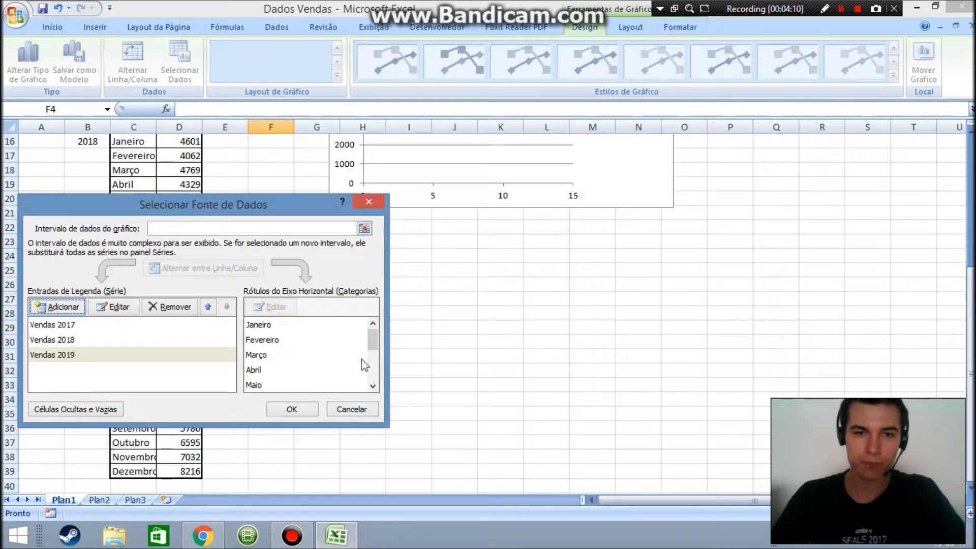
left_click(293, 409)
- Start a month counter beside the sales column with 1 in E4 and the formula =E4+1 in E5
scroll(484, 263, "up", 3)
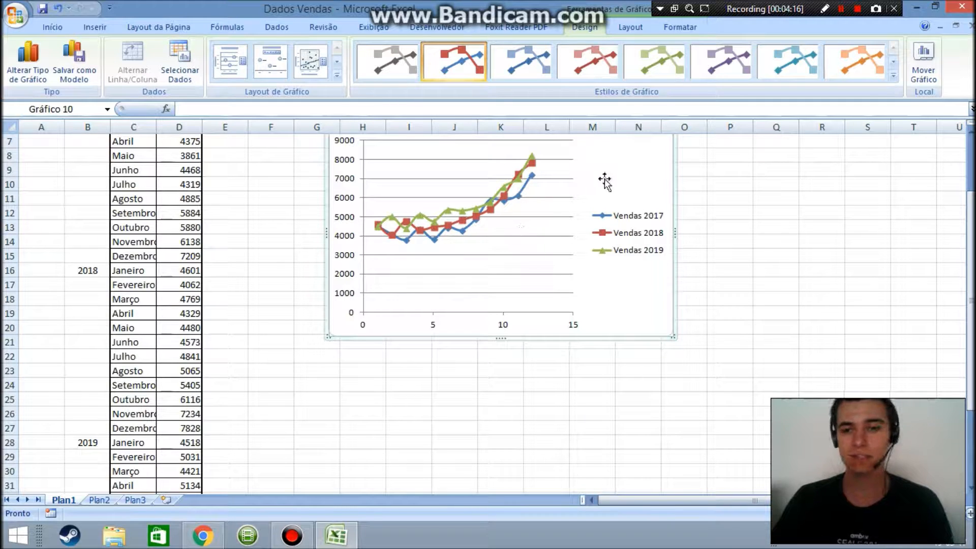
scroll(522, 265, "up", 1)
scroll(520, 268, "down", 1)
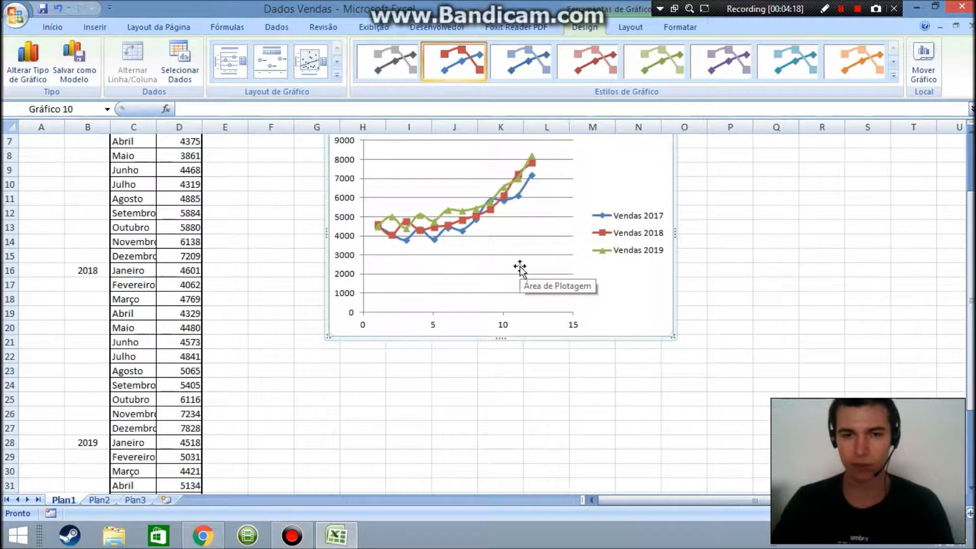
scroll(520, 268, "up", 1)
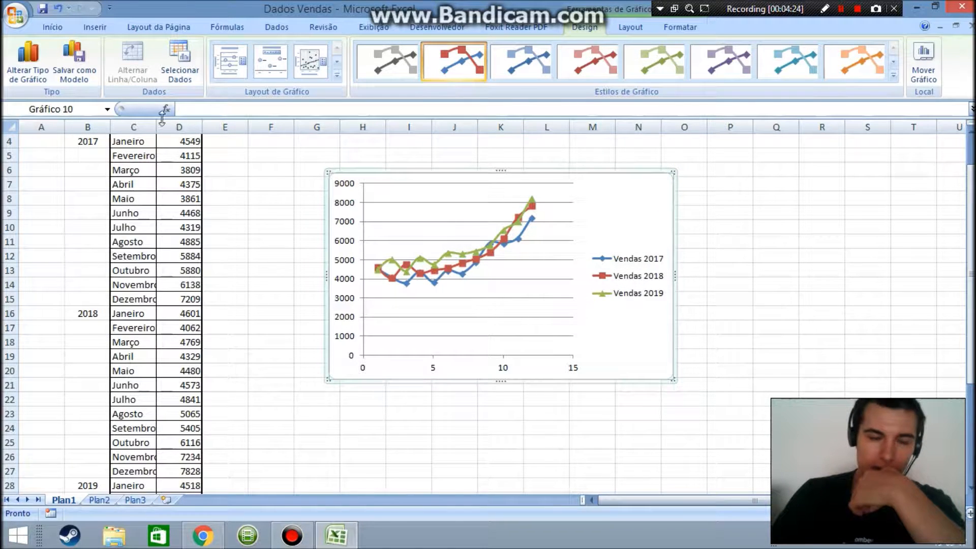
scroll(213, 192, "up", 1)
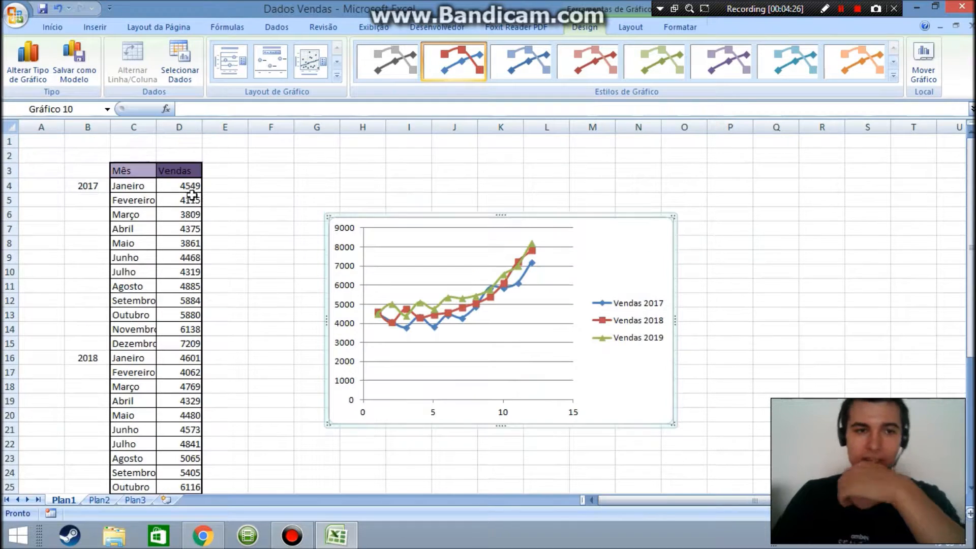
left_click(242, 186)
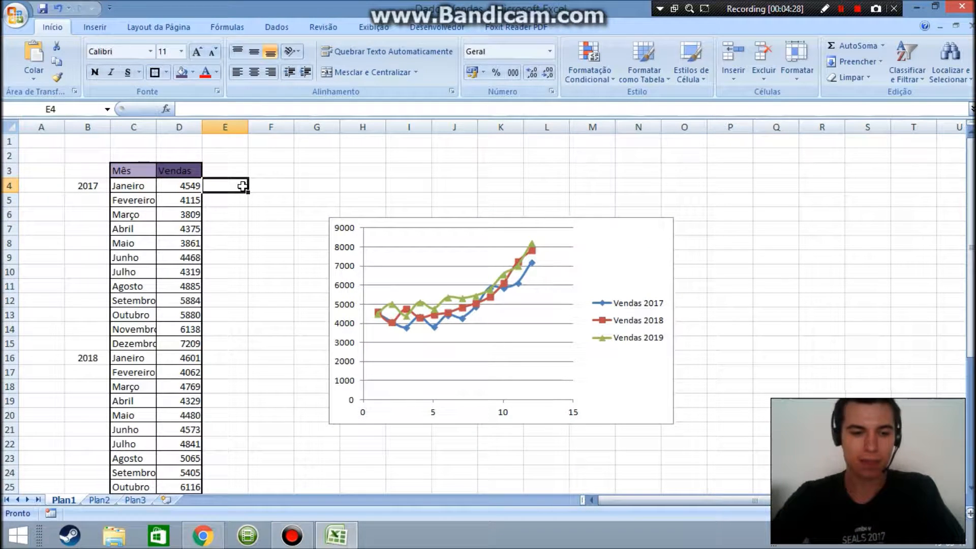
type("&")
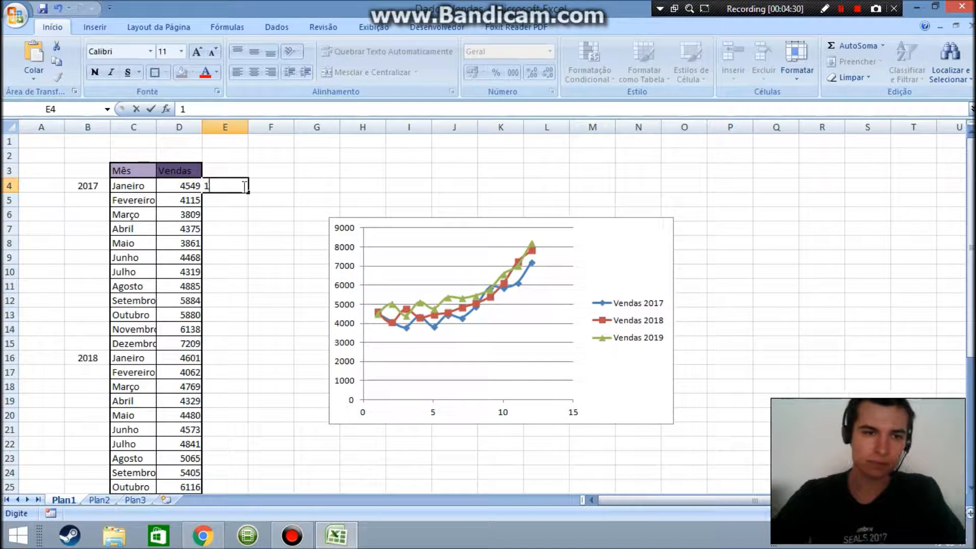
key("Return")
type("=")
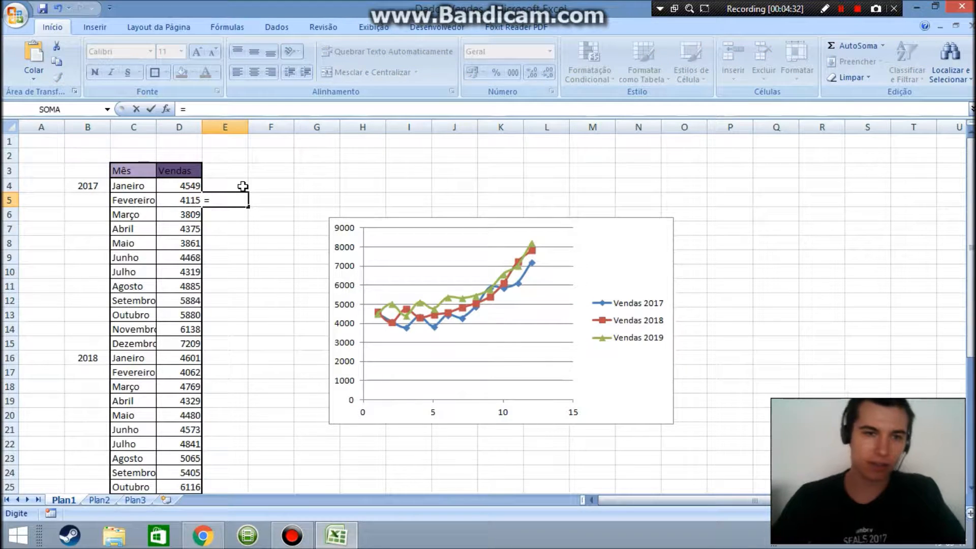
left_click(242, 186)
type("+1")
key("Return")
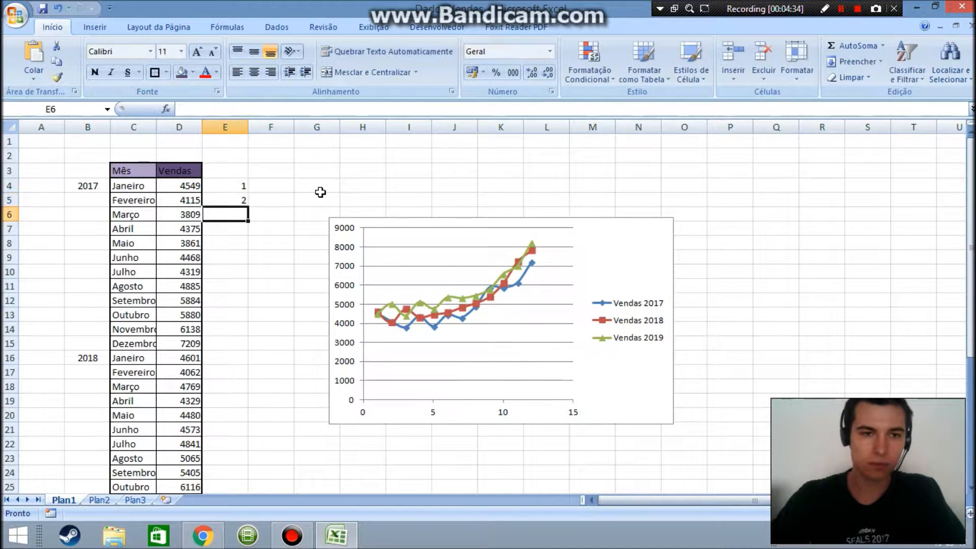
- Fill the counter formula from E5 down through E39 and select an empty cell outside the table
left_click(244, 200)
left_click_drag(247, 206, 229, 475)
left_click(434, 352)
left_click_drag(434, 352, 296, 223)
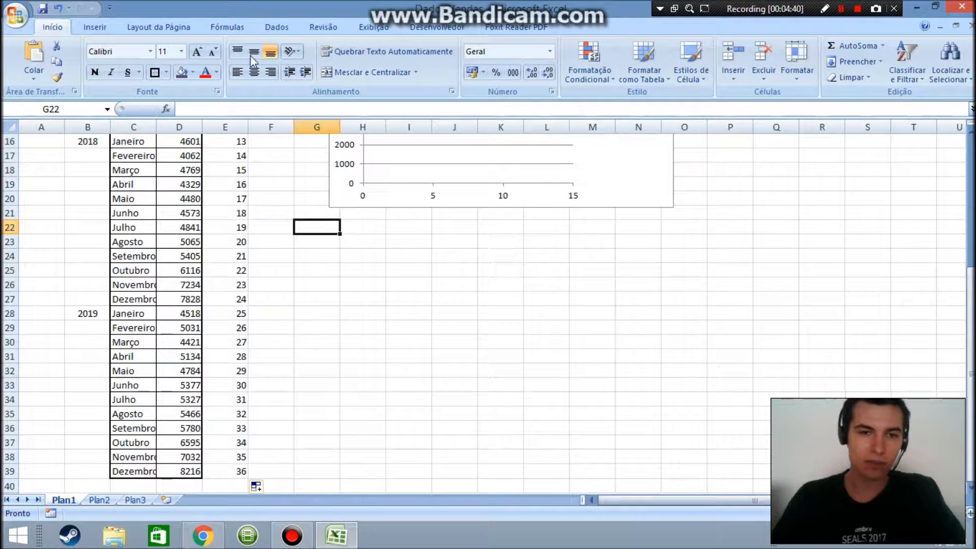
- Insert a second, empty scatter chart with smooth lines and markers
left_click(96, 27)
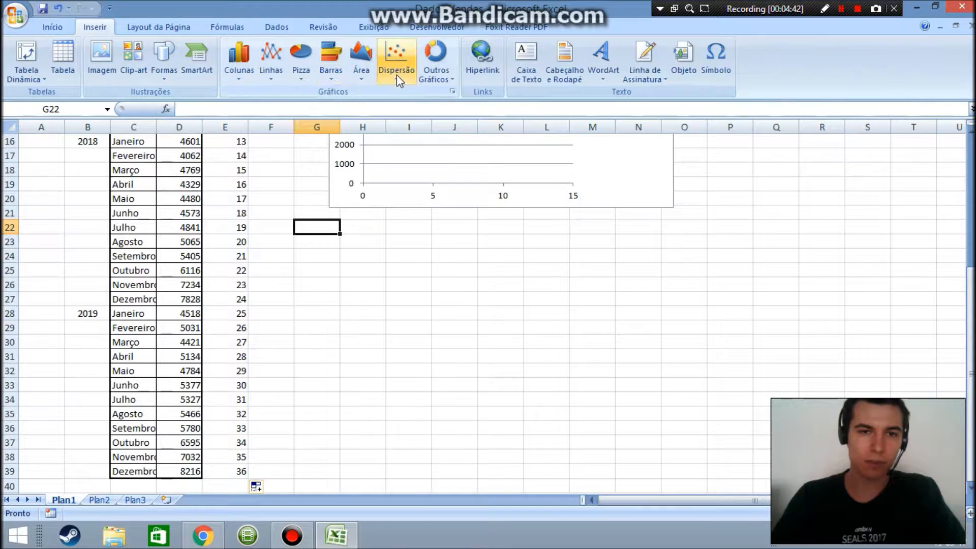
left_click(396, 60)
left_click(334, 120)
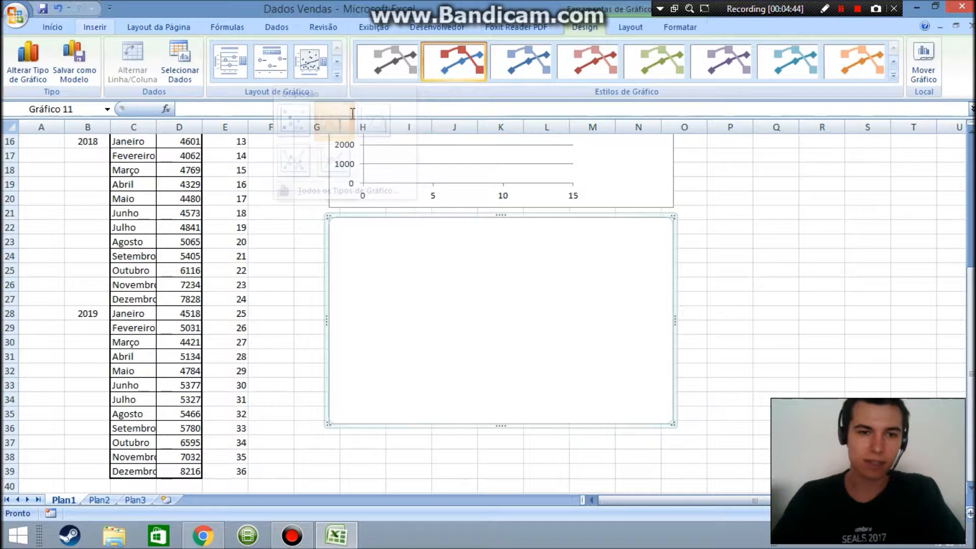
- Open the new chart's data source selection and add a series named "Vendas 2017"
right_click(414, 265)
left_click(309, 373)
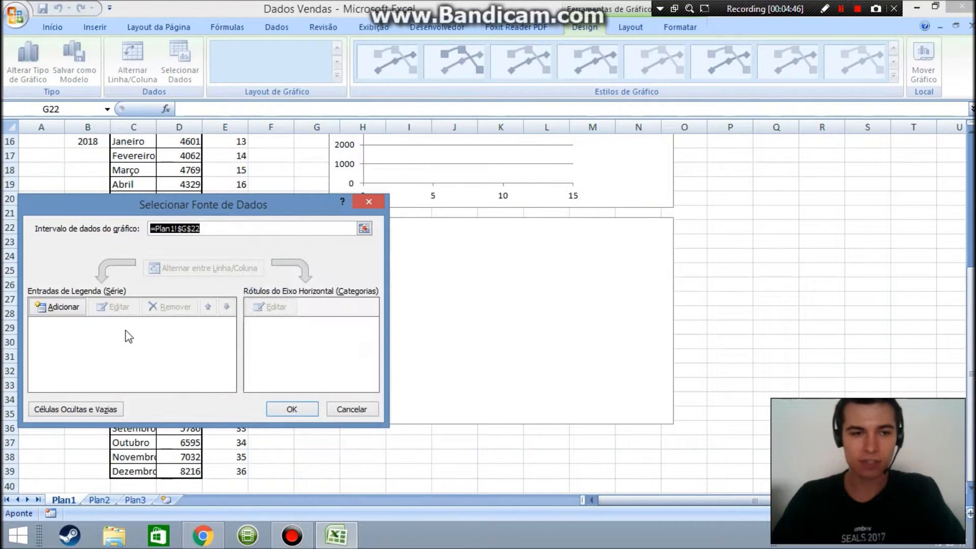
left_click(60, 307)
type("Vendas")
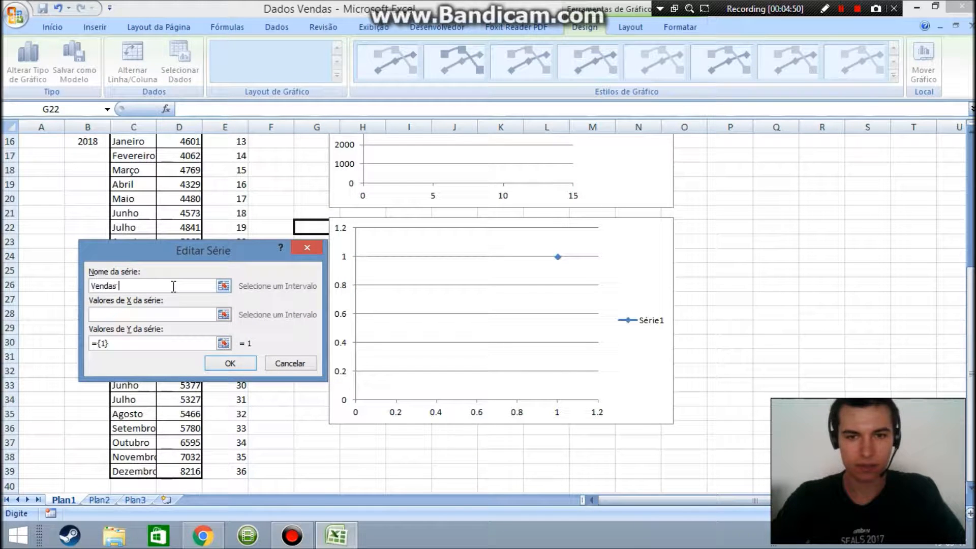
type(" 2017")
- Set the new chart's Vendas 2017 X values to E4:E15 and Y values to D4:D15, and accept the series
left_click(183, 314)
left_click(224, 314)
scroll(240, 191, "up", 5)
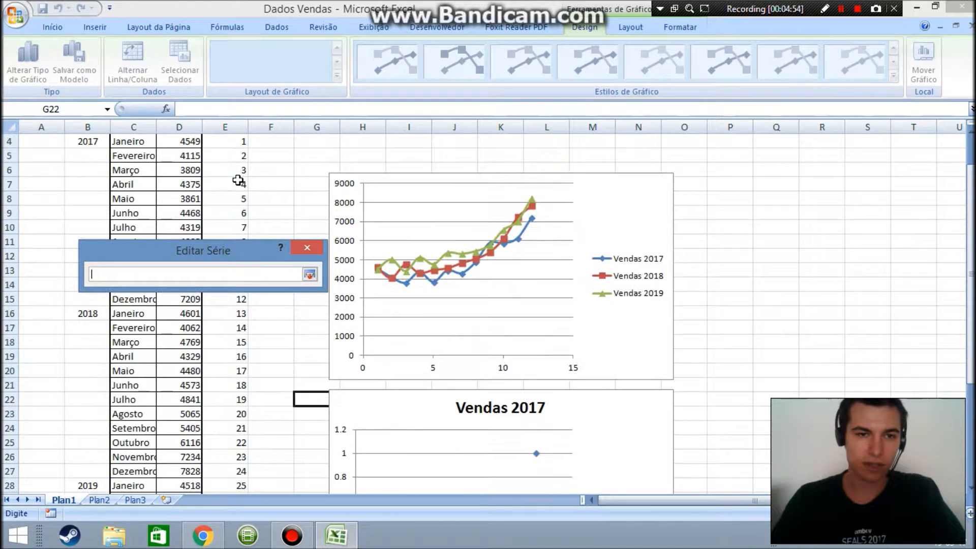
left_click(239, 186)
left_click_drag(239, 186, 240, 344)
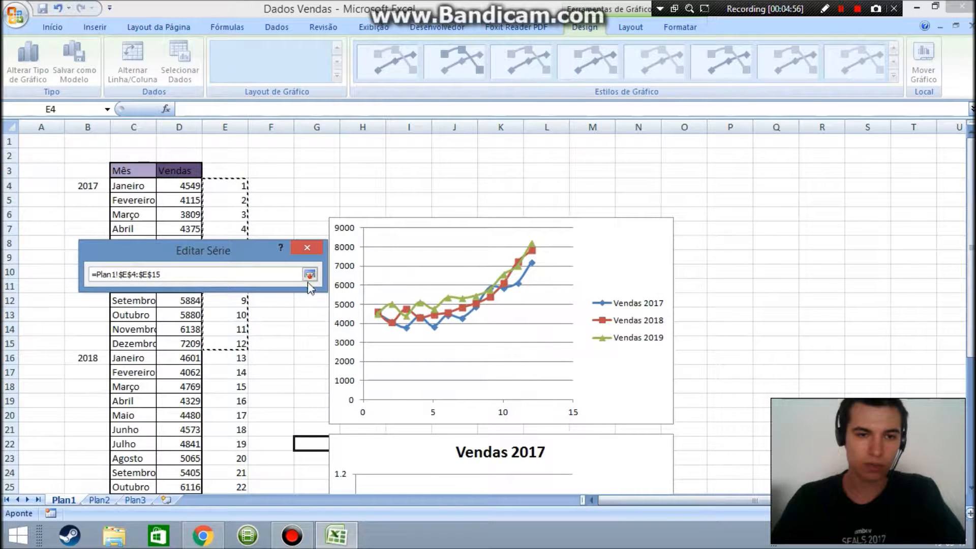
left_click(309, 275)
left_click(230, 344)
left_click_drag(193, 186, 193, 341)
left_click(309, 274)
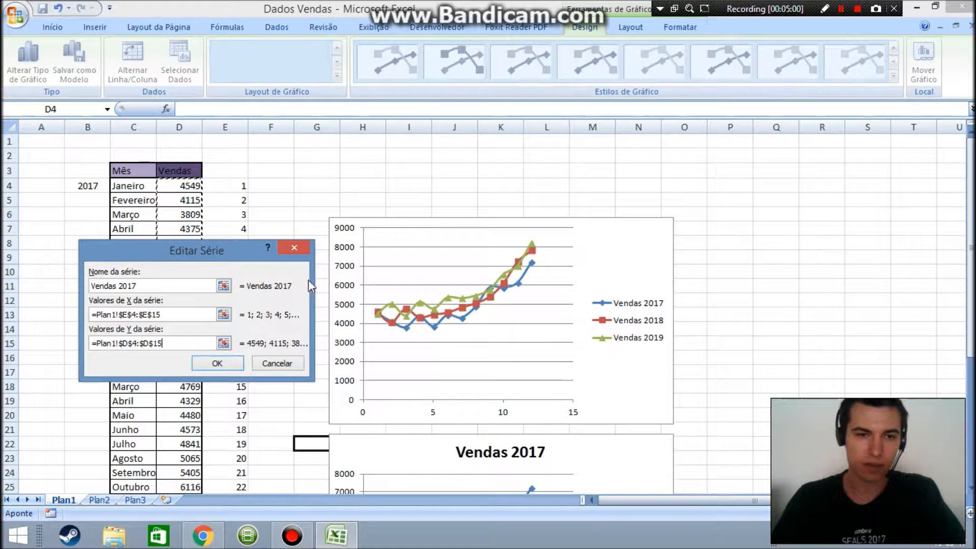
left_click(224, 364)
- Add a second series to the new chart and name it "Vendas 2018"
left_click(57, 306)
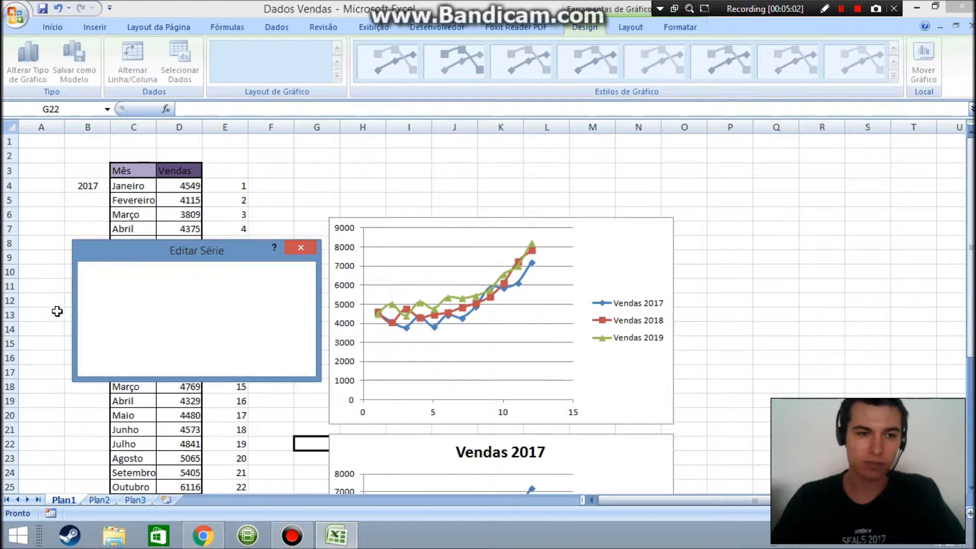
type("Vendas 29")
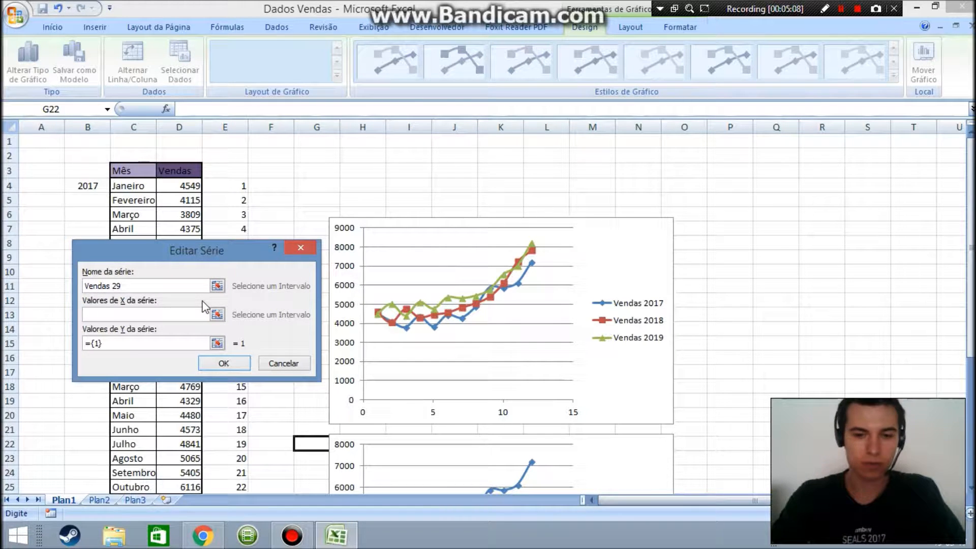
key("BackSpace")
type("018")
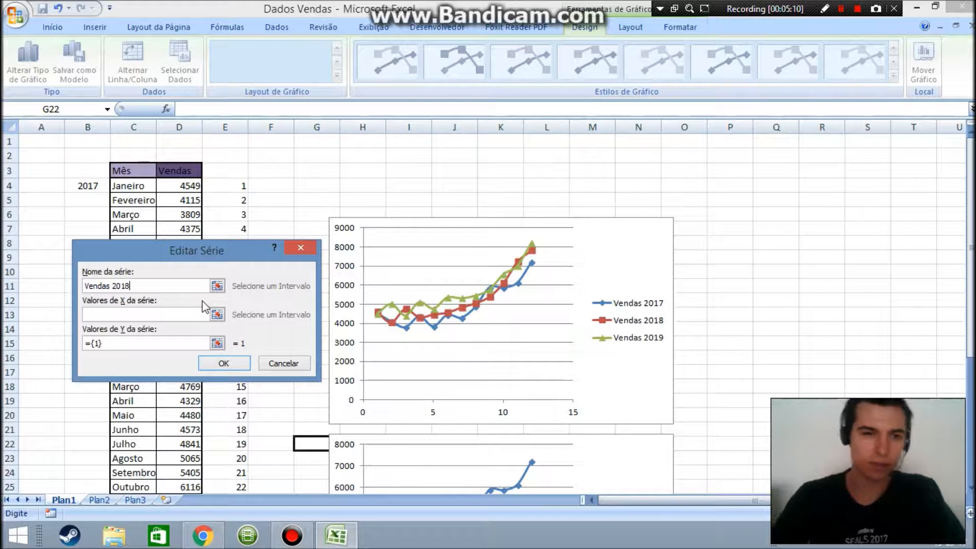
- Set the new chart's Vendas 2018 X values to E16:E27 and Y values to D16:D27, and accept the series
left_click(217, 315)
left_click_drag(240, 355, 244, 465)
scroll(244, 378, "down", 1)
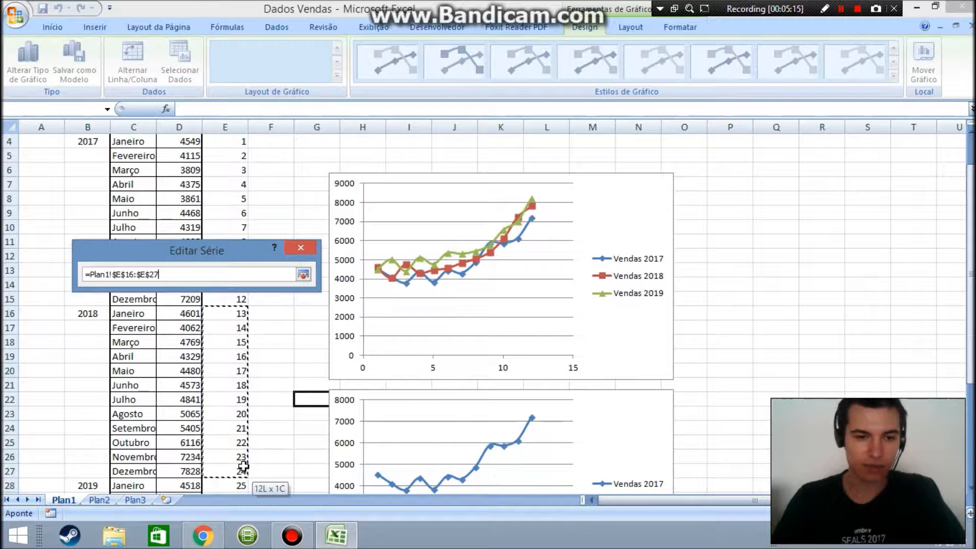
left_click(303, 274)
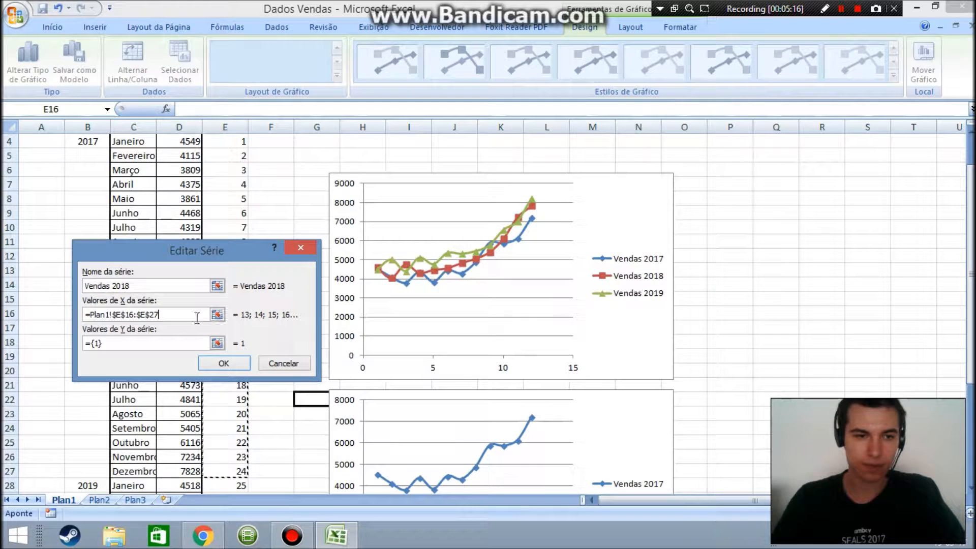
left_click(218, 344)
left_click_drag(189, 313, 192, 471)
left_click(304, 274)
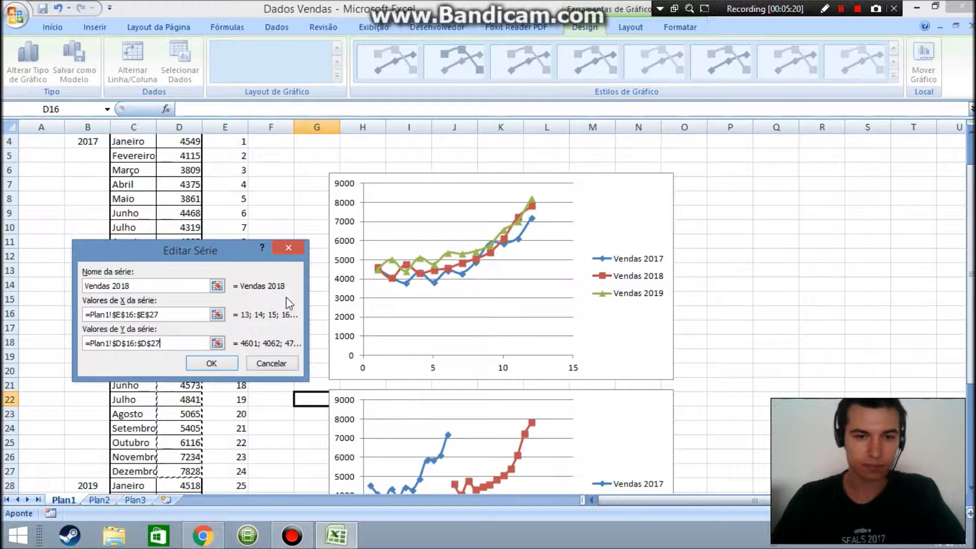
scroll(467, 450, "down", 1)
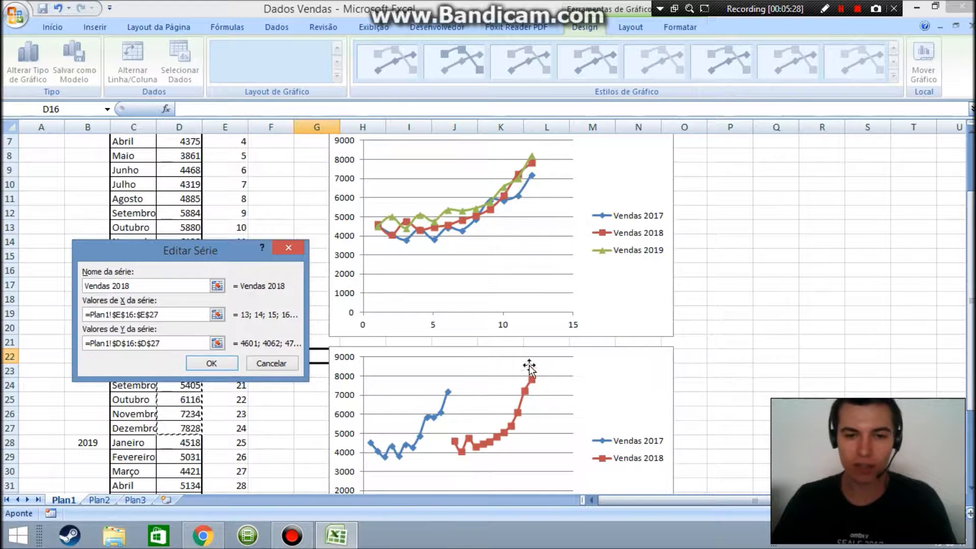
left_click(225, 367)
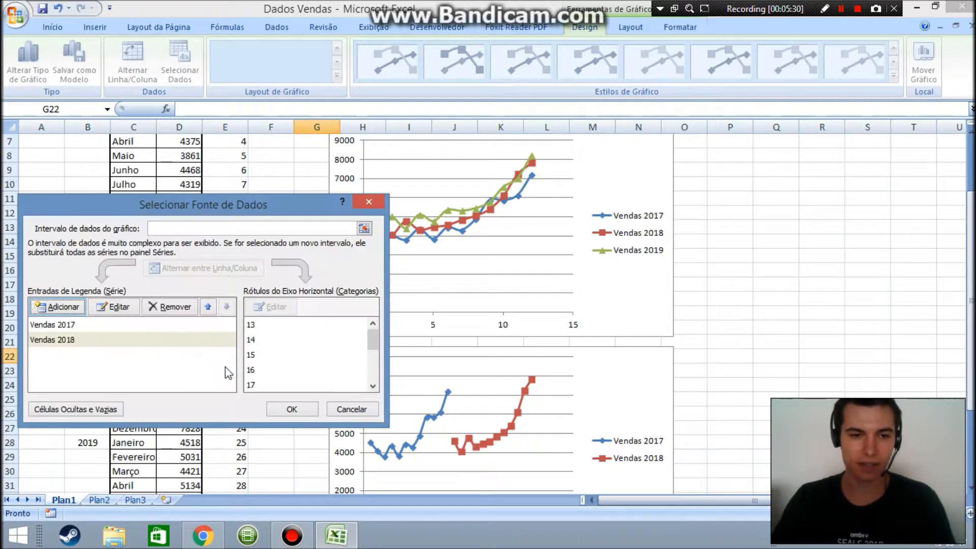
- Add a third series to the chart with Y values D28:D39 and X values E28:E39
left_click(78, 308)
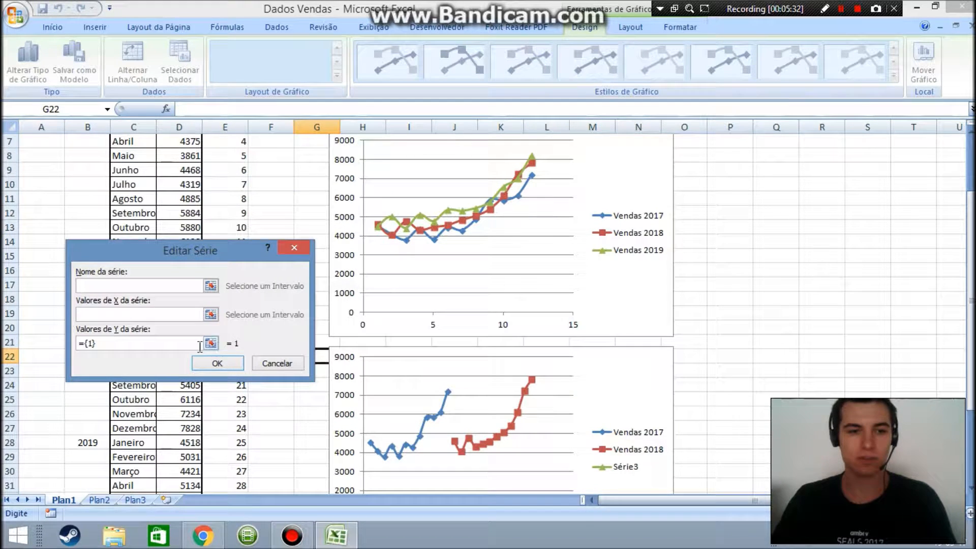
left_click(211, 343)
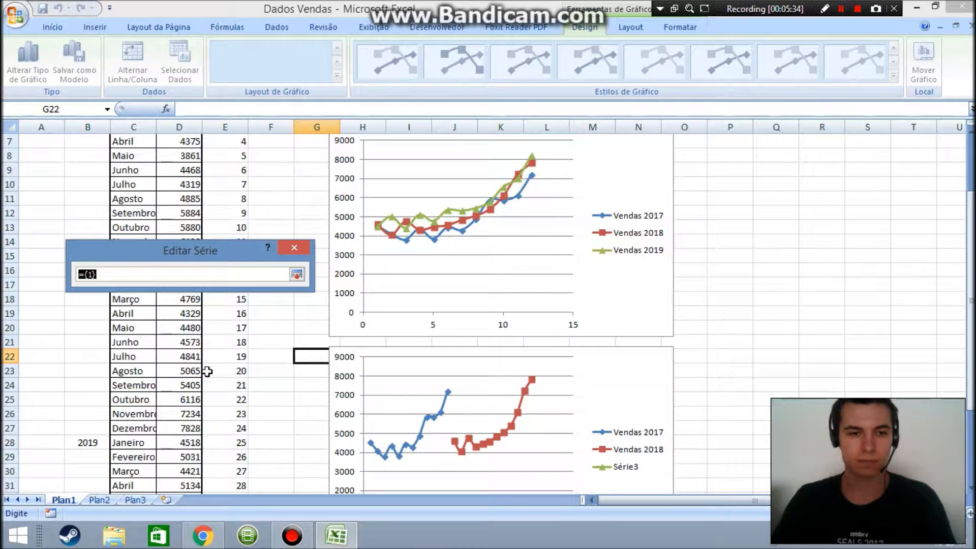
left_click_drag(184, 442, 196, 486)
left_click(297, 275)
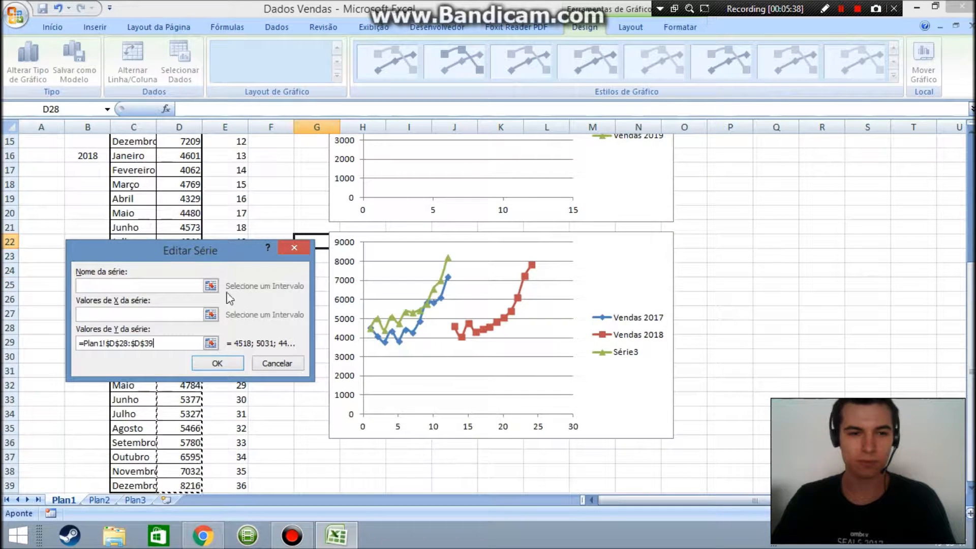
left_click(210, 315)
left_click_drag(240, 327, 241, 486)
left_click(302, 274)
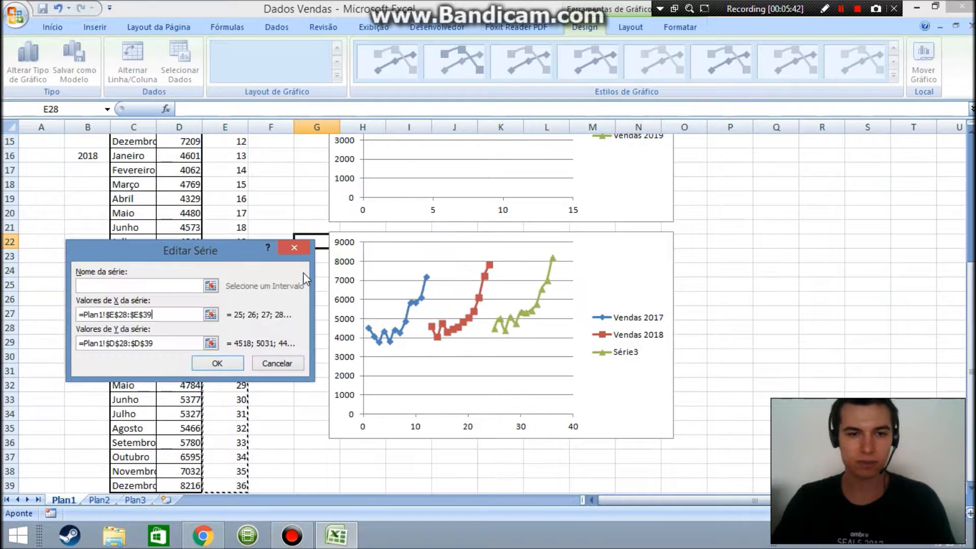
- Name the third series "Vendas 2019", accept it and confirm the chart's data source
left_click(189, 286)
type("Vendas 2019")
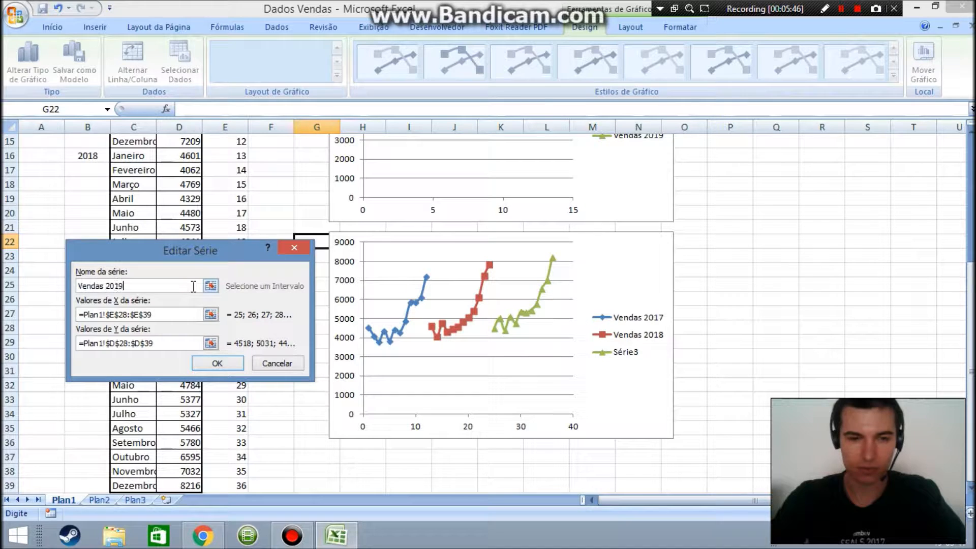
left_click(214, 363)
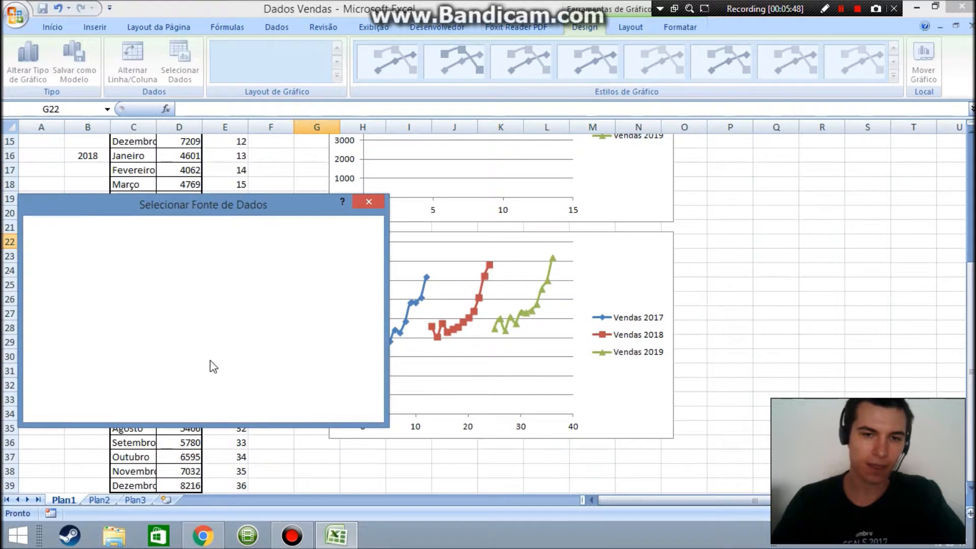
left_click(294, 409)
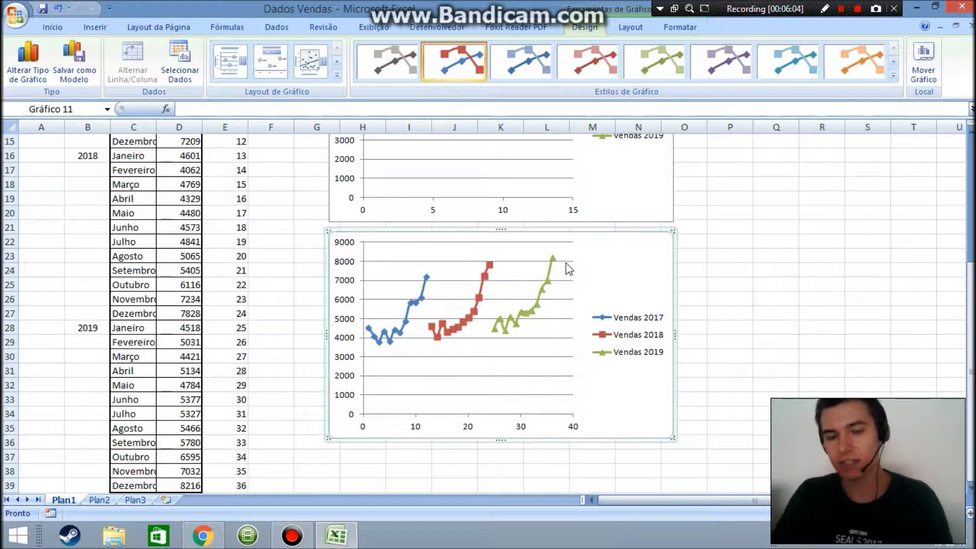
- Insert another empty smooth-line scatter chart and place it below the consecutive per-year chart
scroll(432, 338, "down", 3)
left_click(329, 345)
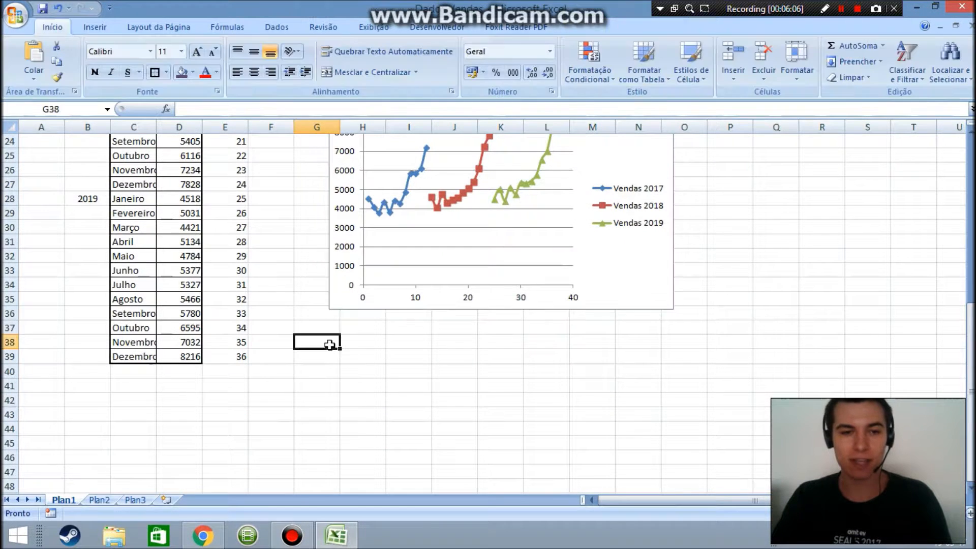
left_click(95, 26)
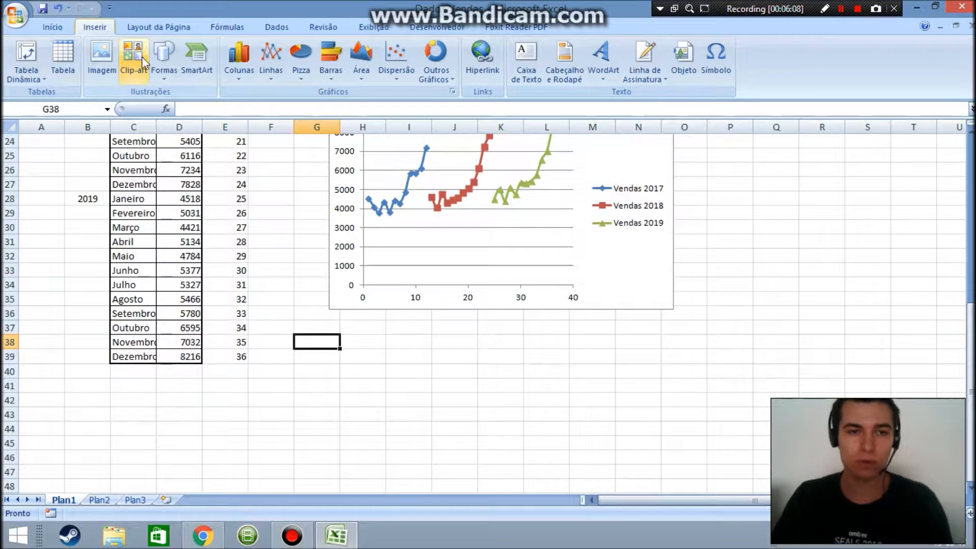
left_click(404, 74)
left_click(346, 124)
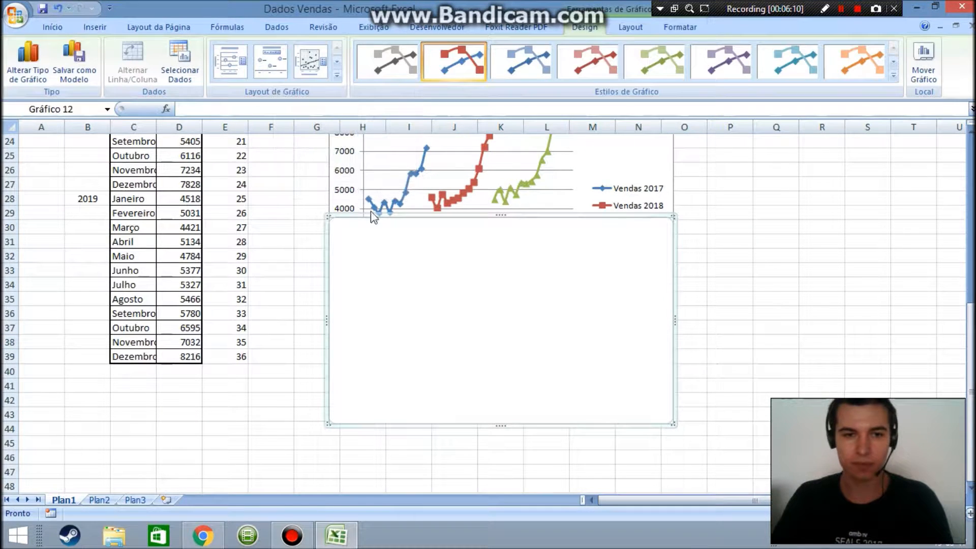
left_click_drag(442, 231, 444, 351)
- Open the empty chart's data source selection and add a series named "Vendas"
right_click(444, 363)
left_click(330, 236)
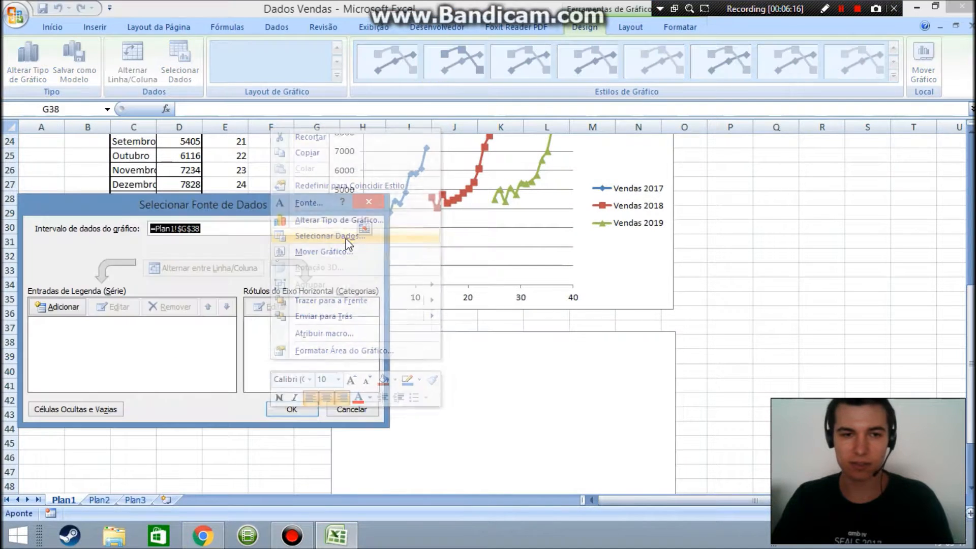
left_click(71, 315)
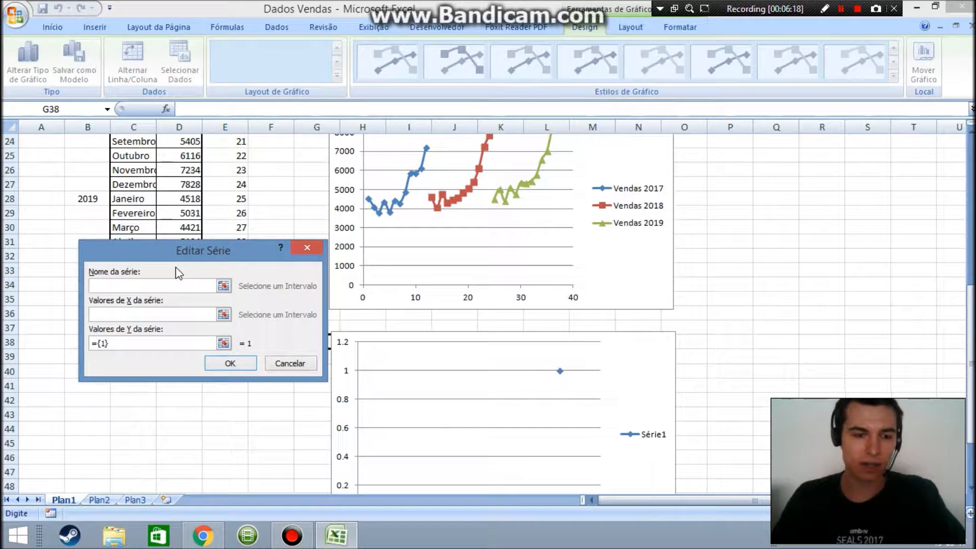
type("Vendas")
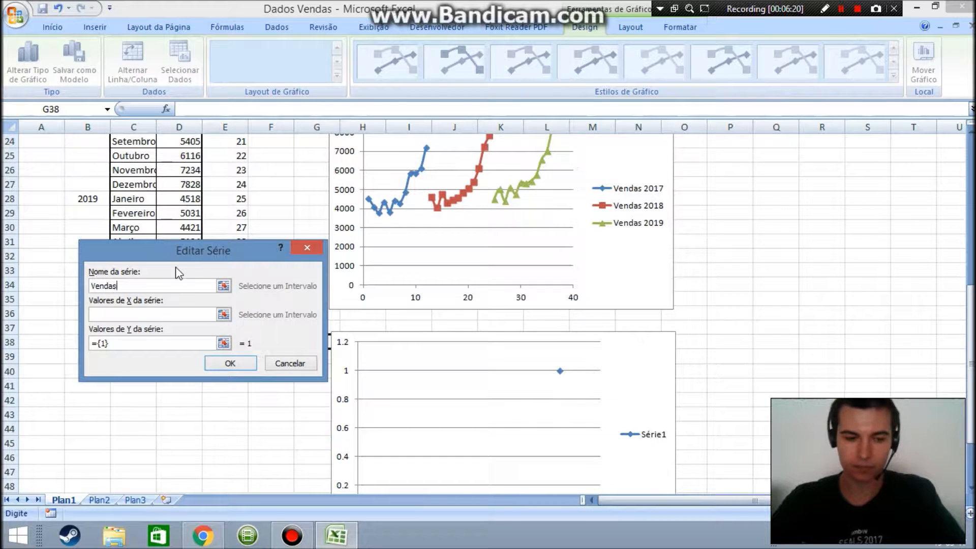
- Set the Vendas series' X values to E4:E39
left_click(224, 314)
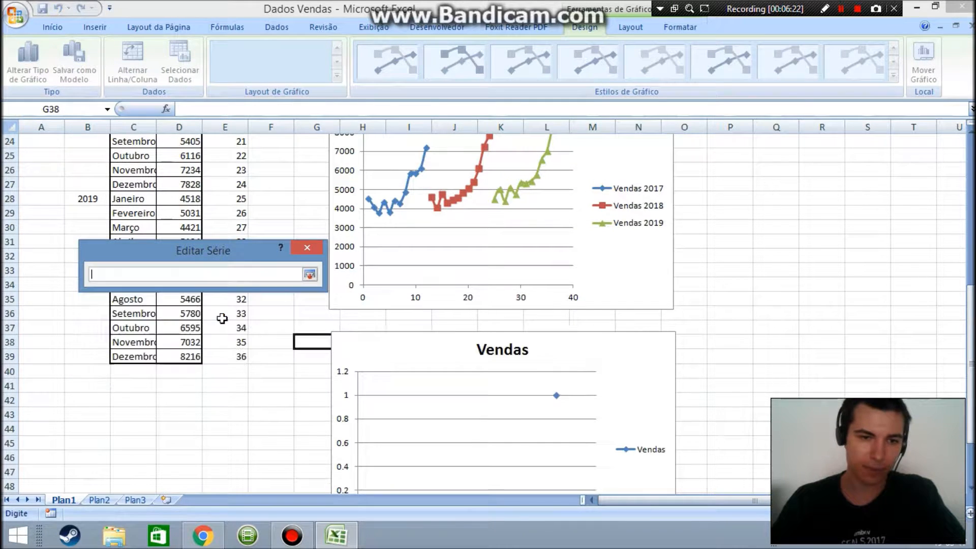
scroll(205, 239, "up", 8)
left_click_drag(242, 187, 239, 465)
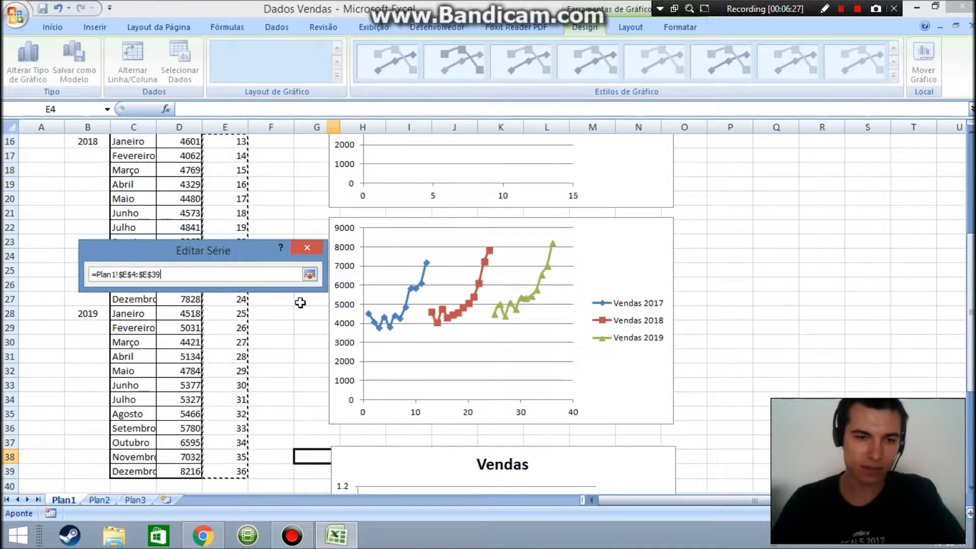
left_click(309, 275)
- Set the Vendas series' Y values to D4:D39, accept the series and confirm the data source
left_click(224, 344)
scroll(185, 246, "up", 1)
left_click_drag(191, 184, 179, 473)
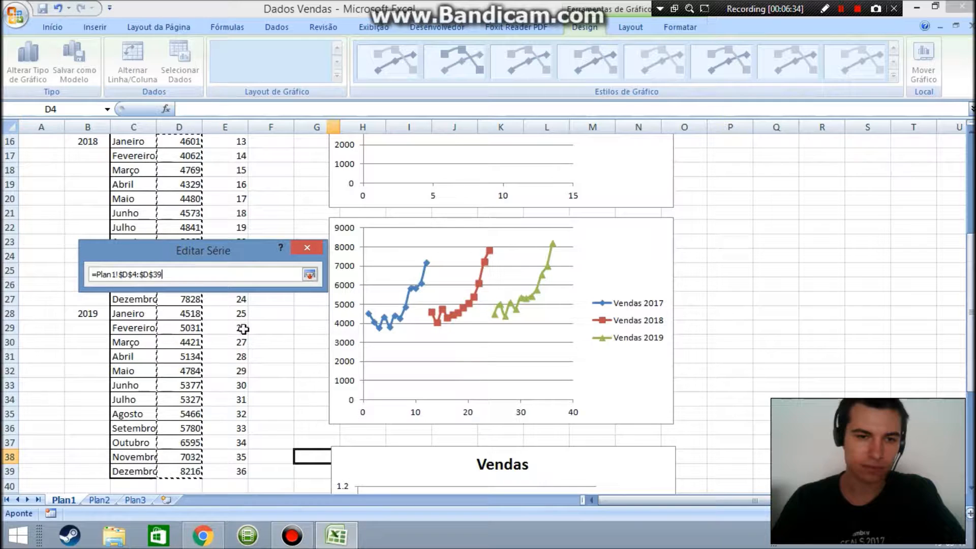
left_click(310, 275)
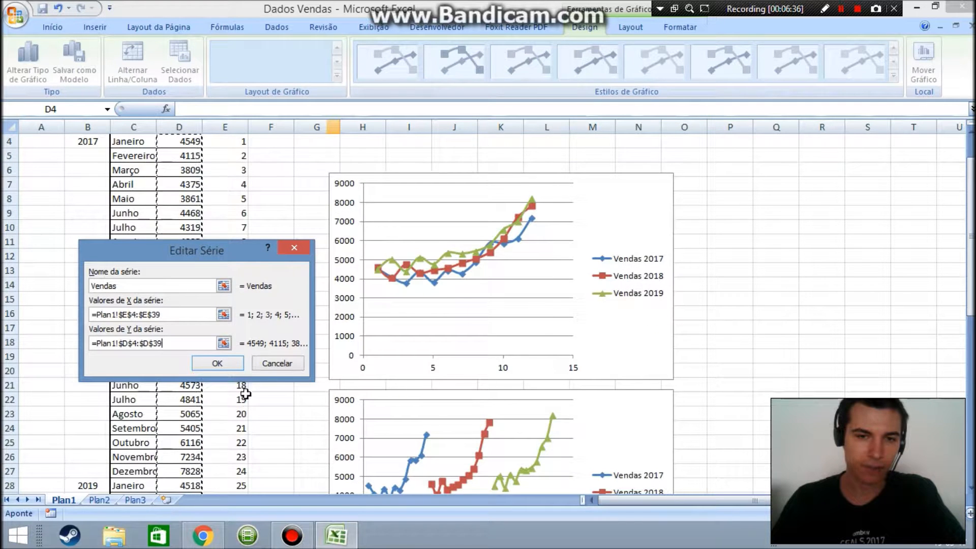
left_click(235, 365)
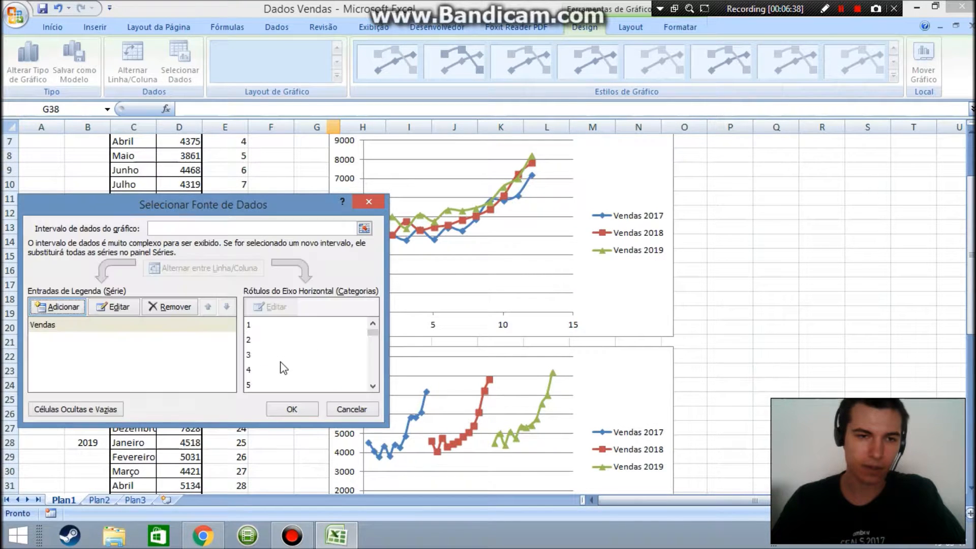
left_click(304, 410)
- Compare the single-series Vendas chart with the per-year charts and review the table's year and month labels
scroll(299, 401, "down", 6)
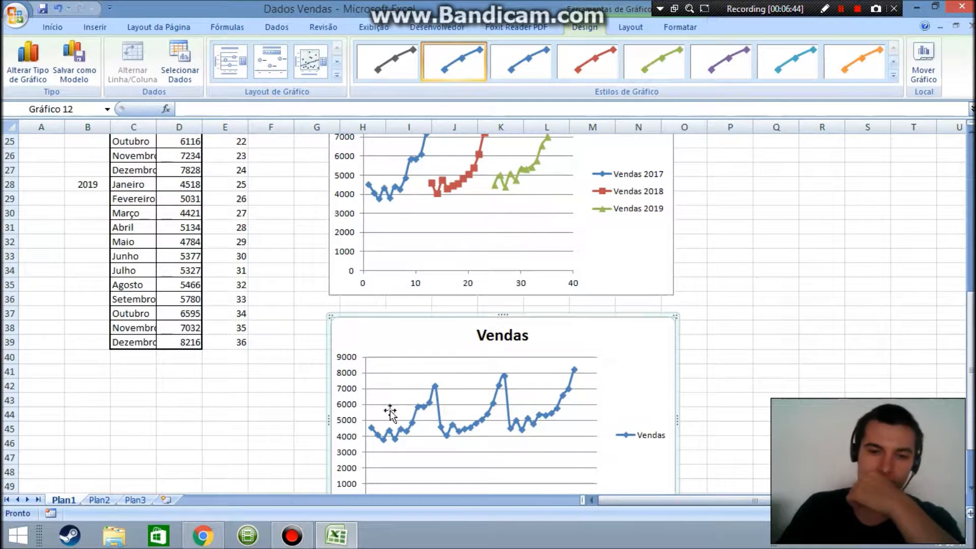
scroll(507, 414, "up", 6)
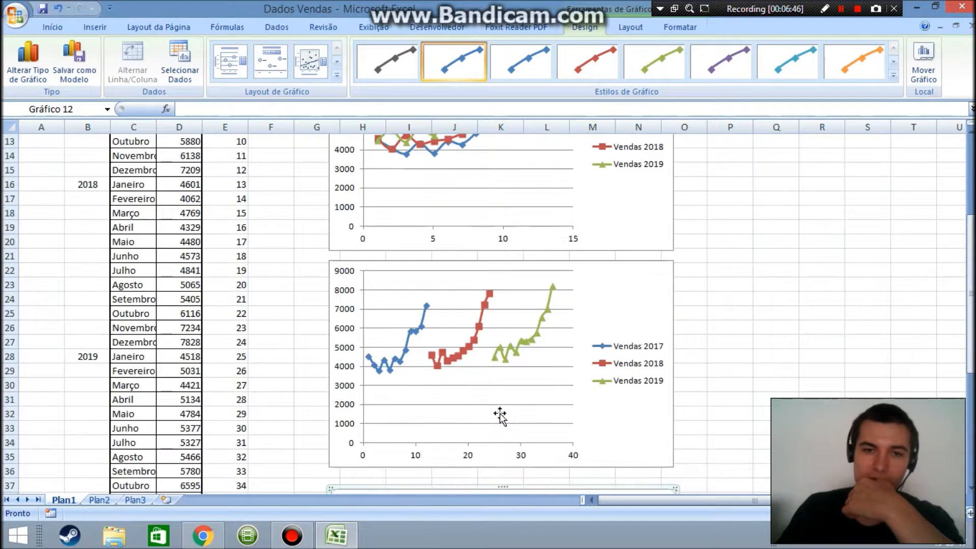
scroll(529, 266, "up", 1)
scroll(140, 194, "up", 1)
left_click(140, 192)
left_click_drag(138, 269, 138, 187)
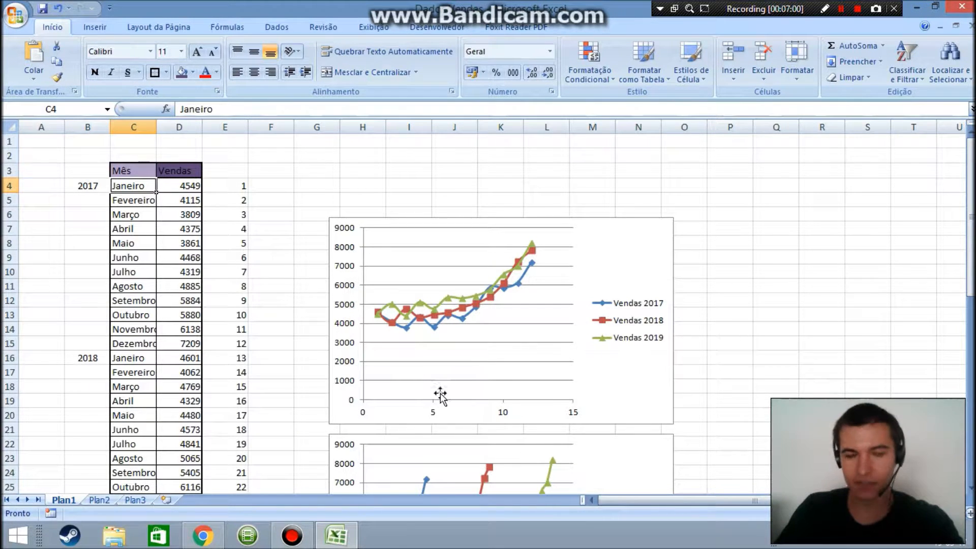
left_click(87, 187)
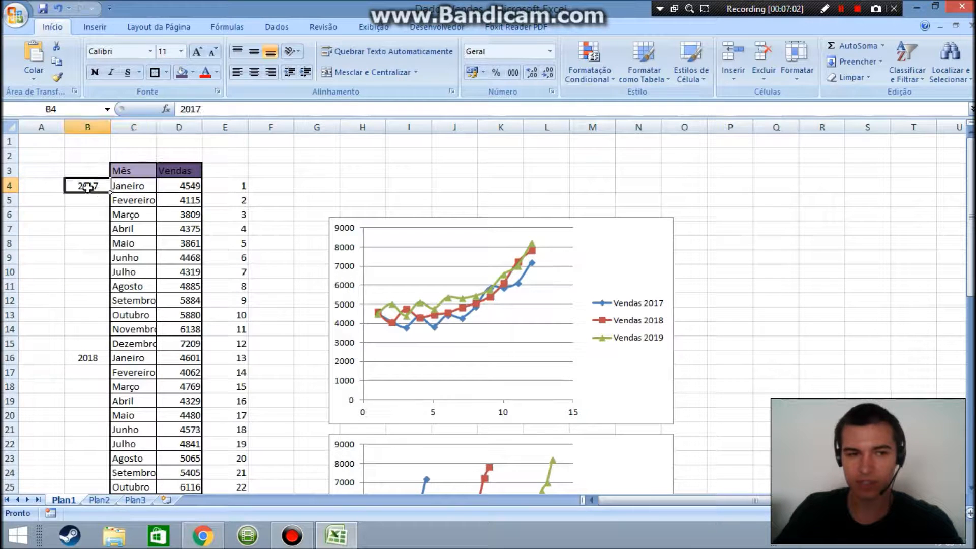
- Replace the month name in C4 with the date 01/2017
left_click(144, 189)
left_click(218, 108)
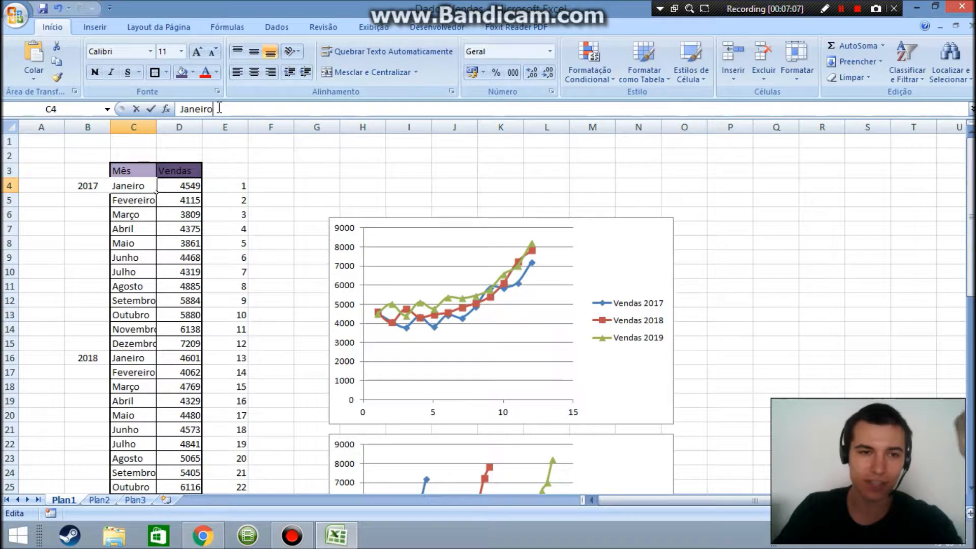
double_click(193, 108)
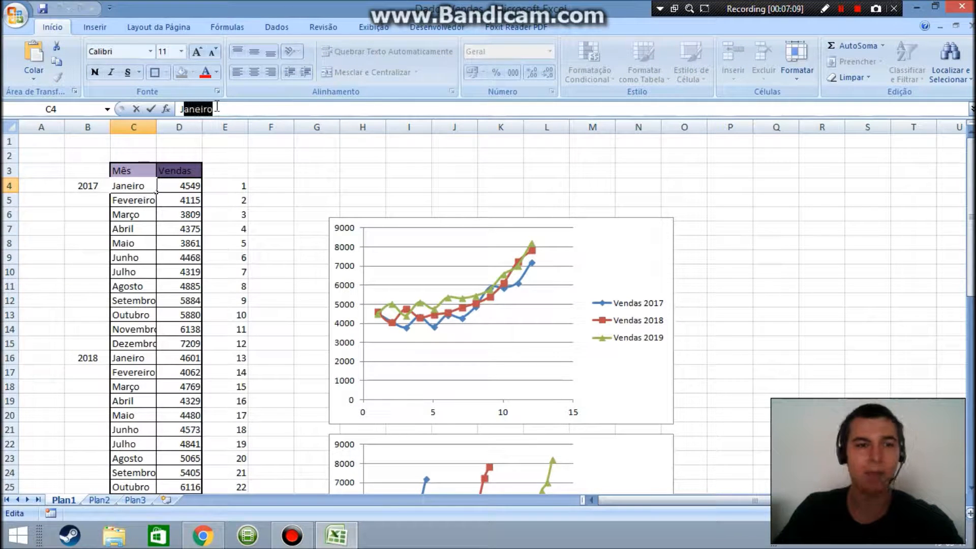
type("J")
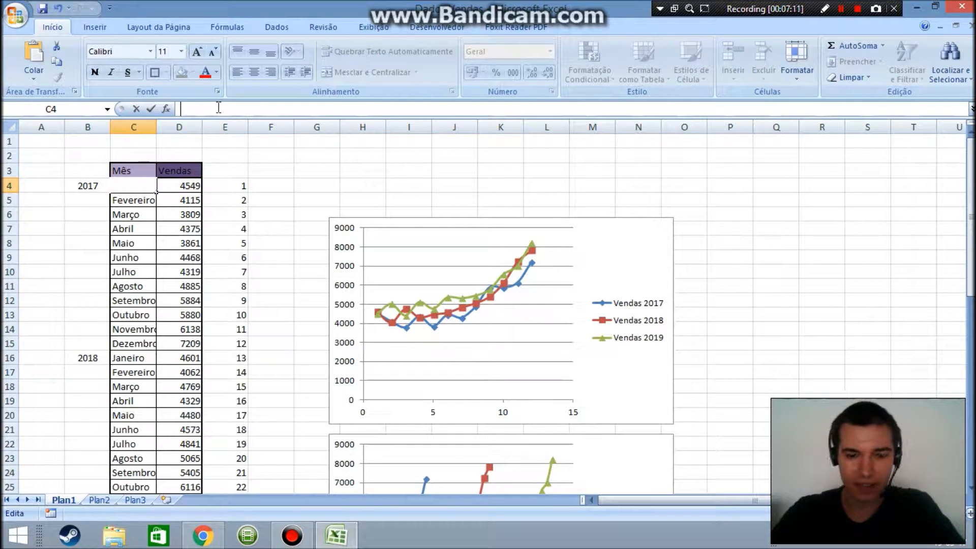
type("01")
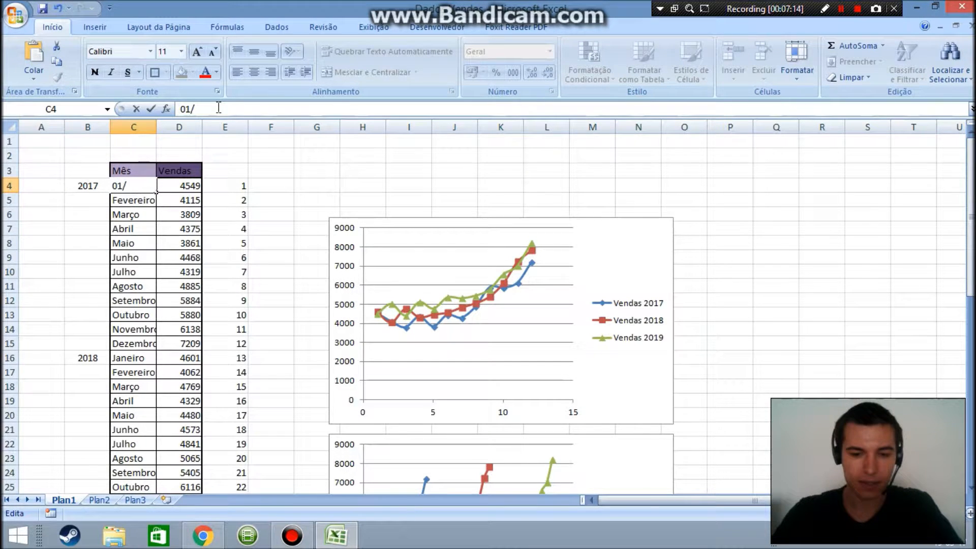
type("/2017")
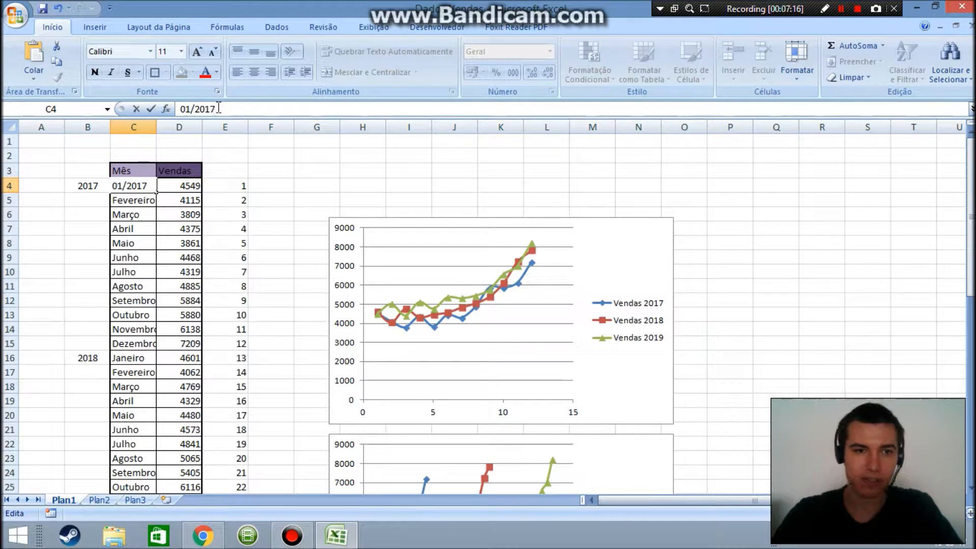
key("Return")
left_click(147, 184)
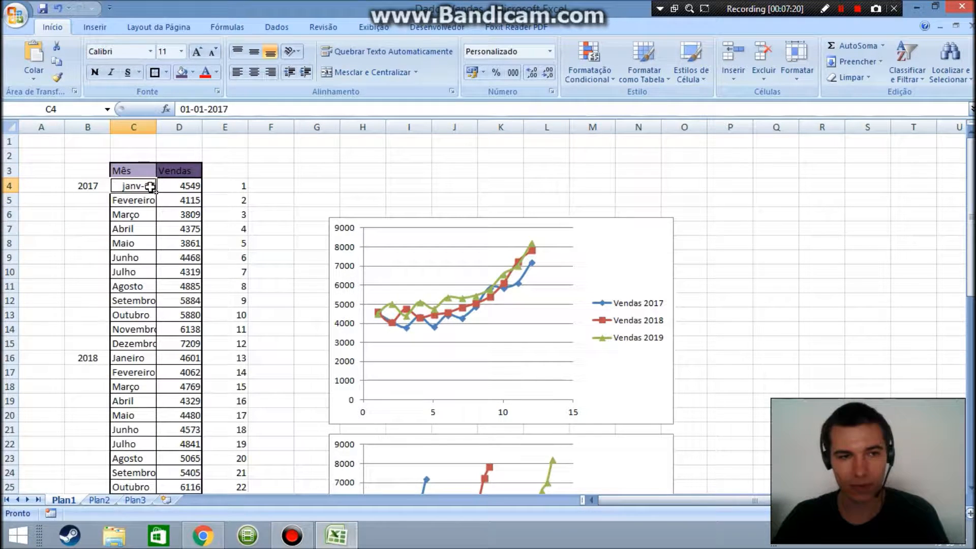
- Replace the month name in C5 with the date 02/17
left_click(146, 197)
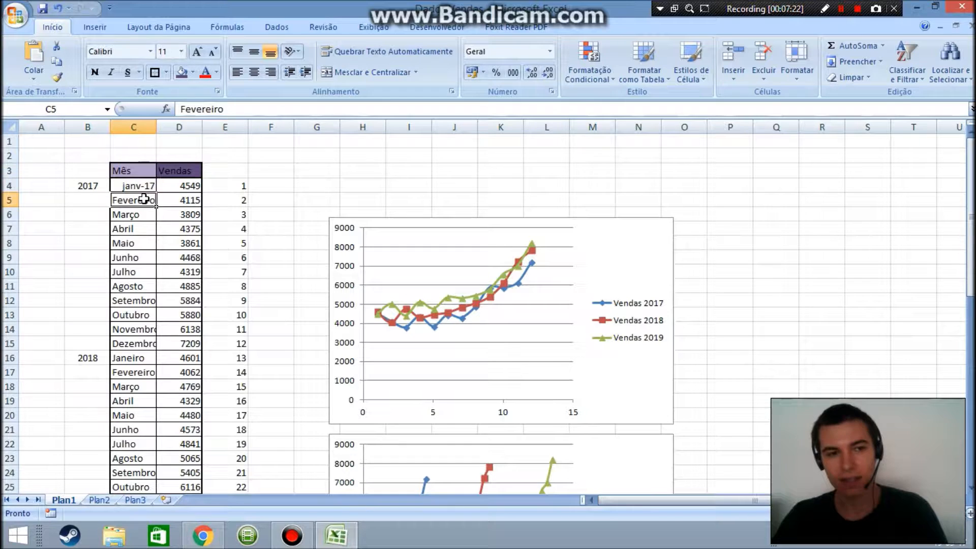
left_click(141, 182)
left_click(147, 199)
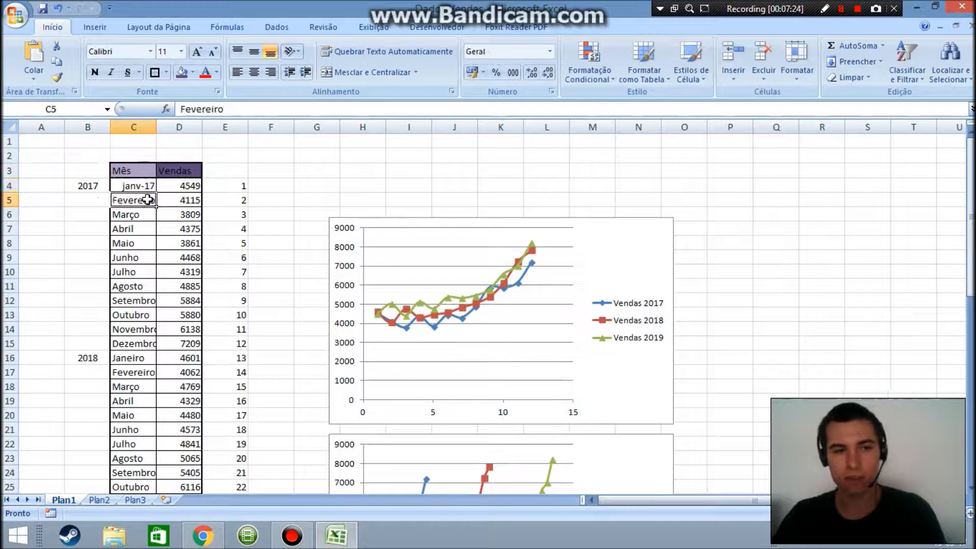
type("02/17")
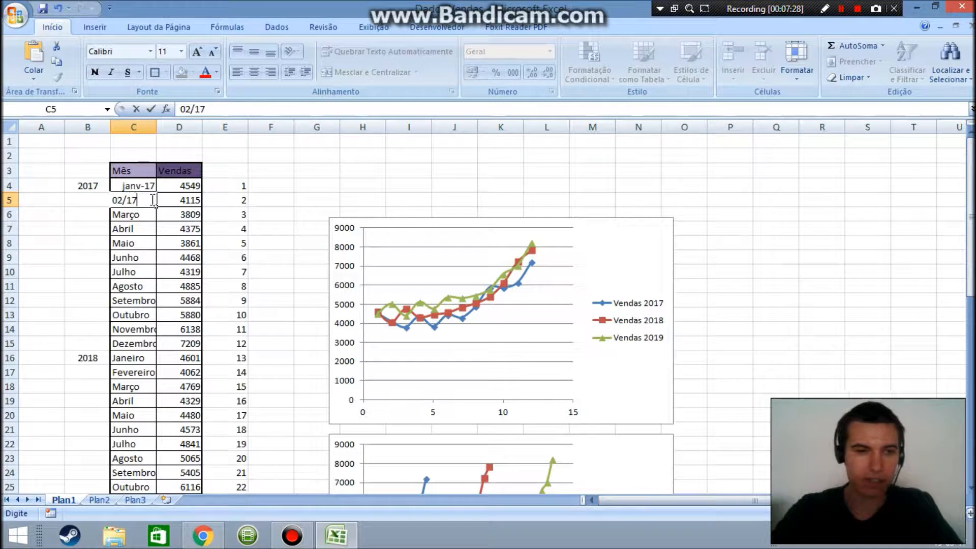
key("Return")
- Replace the month names in C6:C9 with the dates 03/17, 04/17, 05/17 and 06/17
type("03/17")
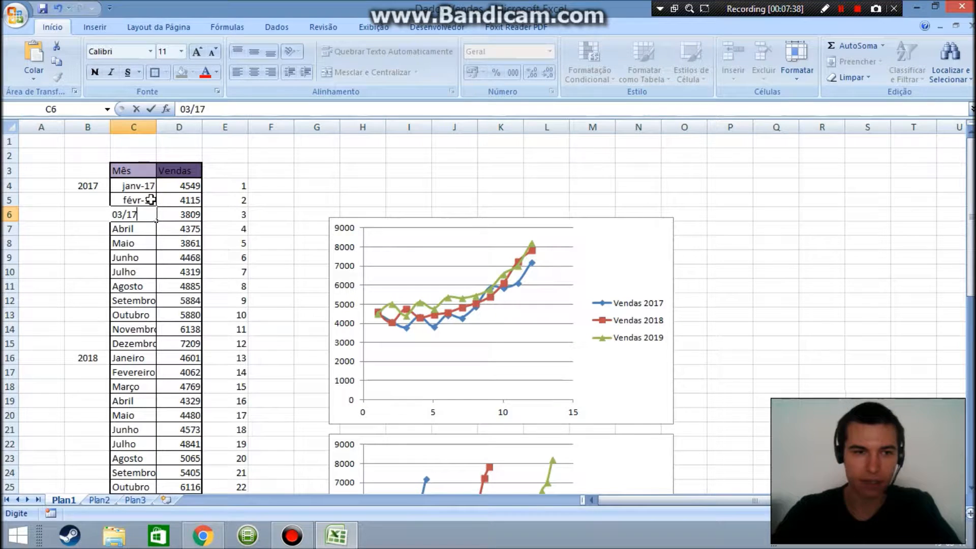
key("Return")
type("04/17")
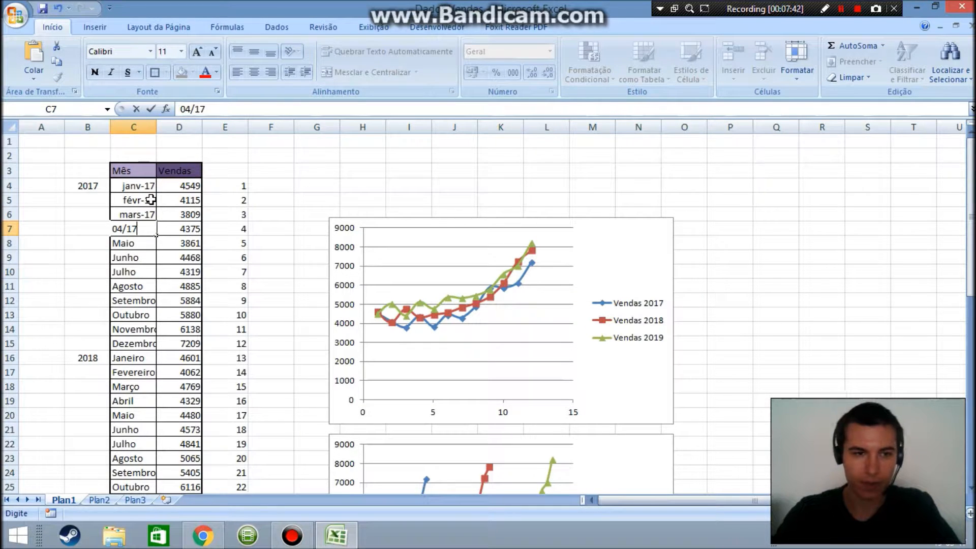
key("Return")
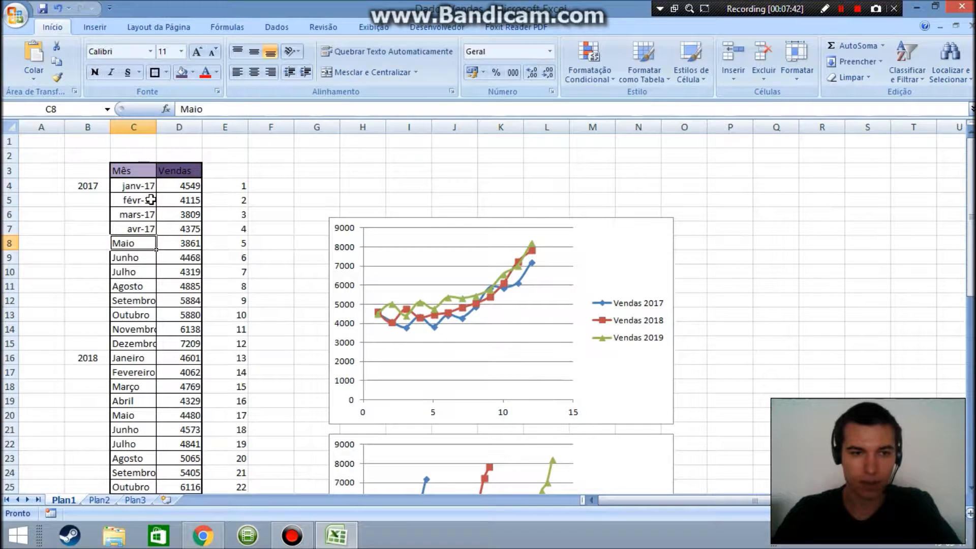
type("05/17")
key("Return")
type("06")
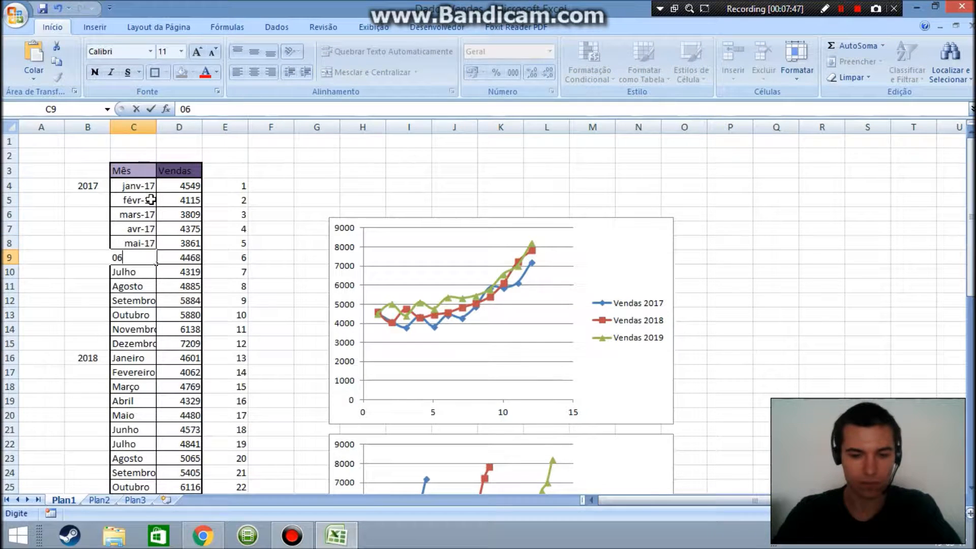
type("/17")
key("Return")
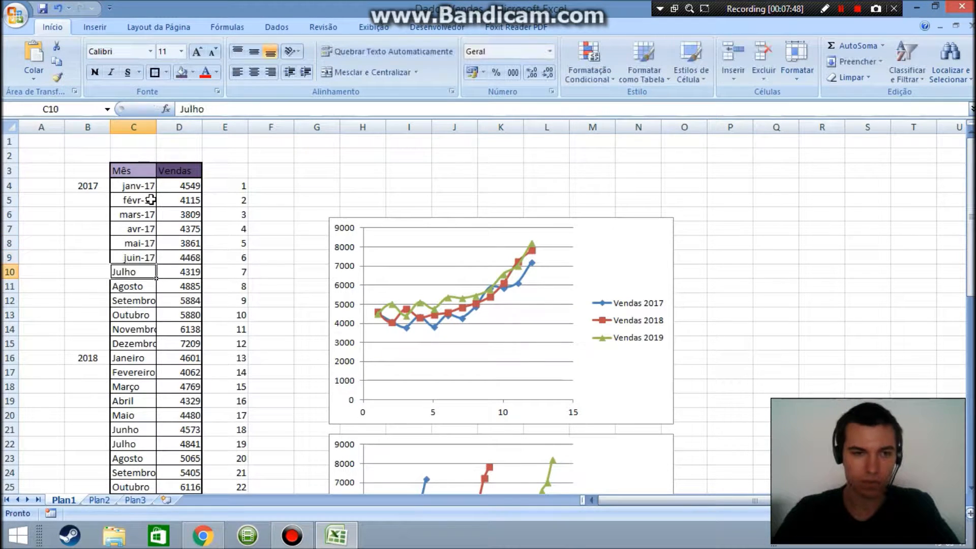
- Replace the month names in C10:C12 with the dates 07/17, 08/17 and 09/17
type("06/17")
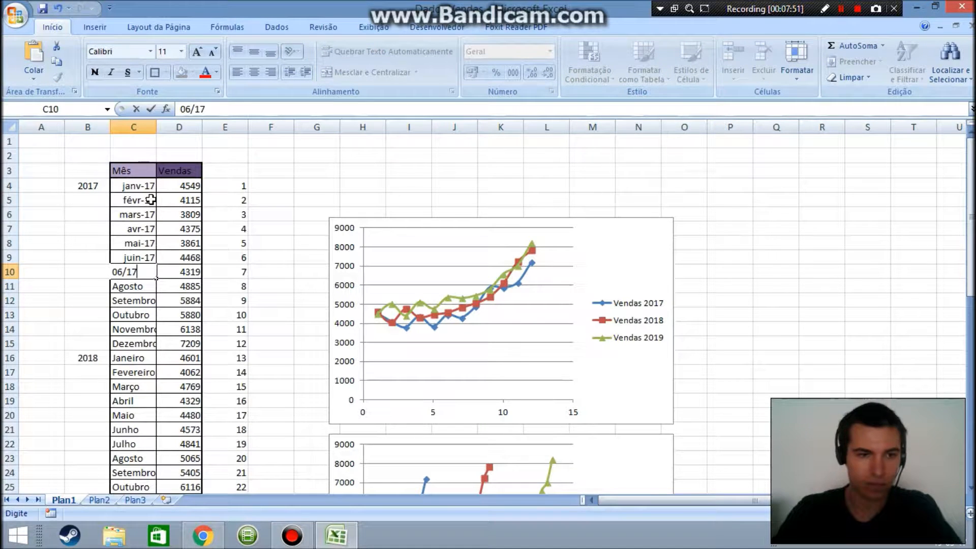
key("Return")
key("Up")
type("07/17")
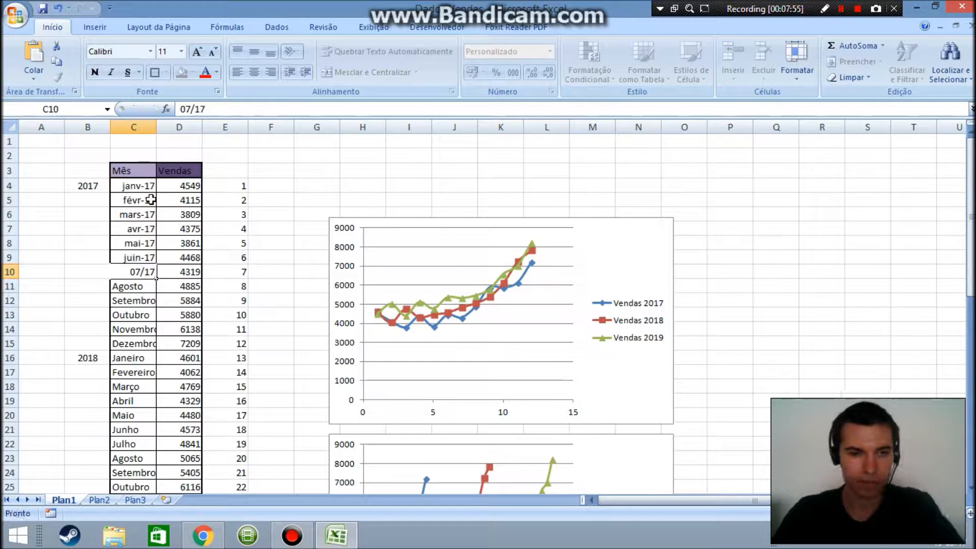
key("Return")
type("08")
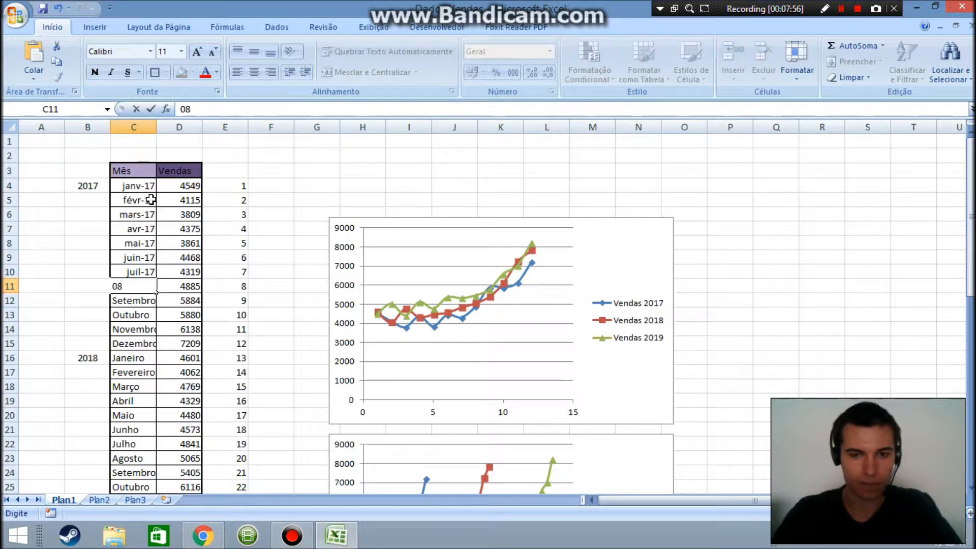
key("Return")
type("09/1")
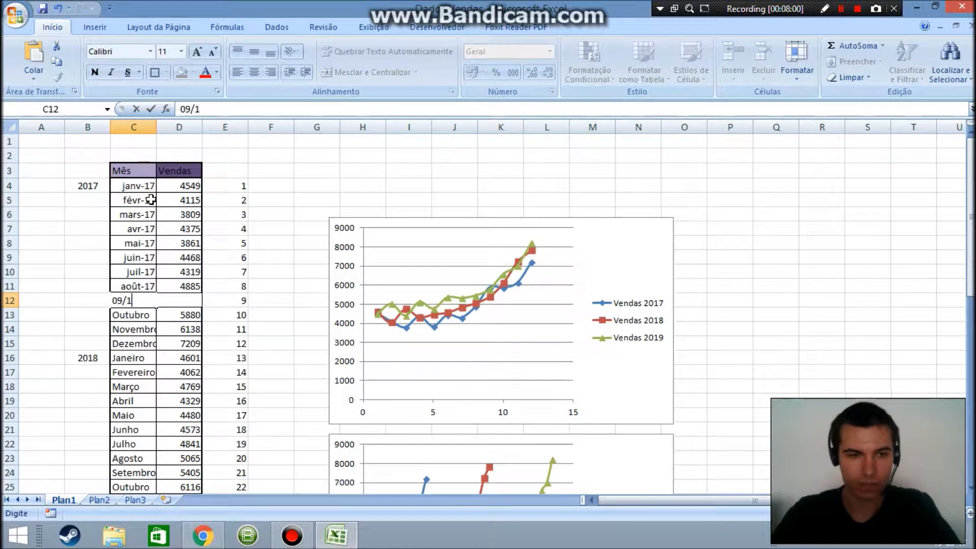
type("7")
key("Return")
- Enter 09/17 in C13, 10/17 in C14 and 12 in C15 in place of the month names
type("09")
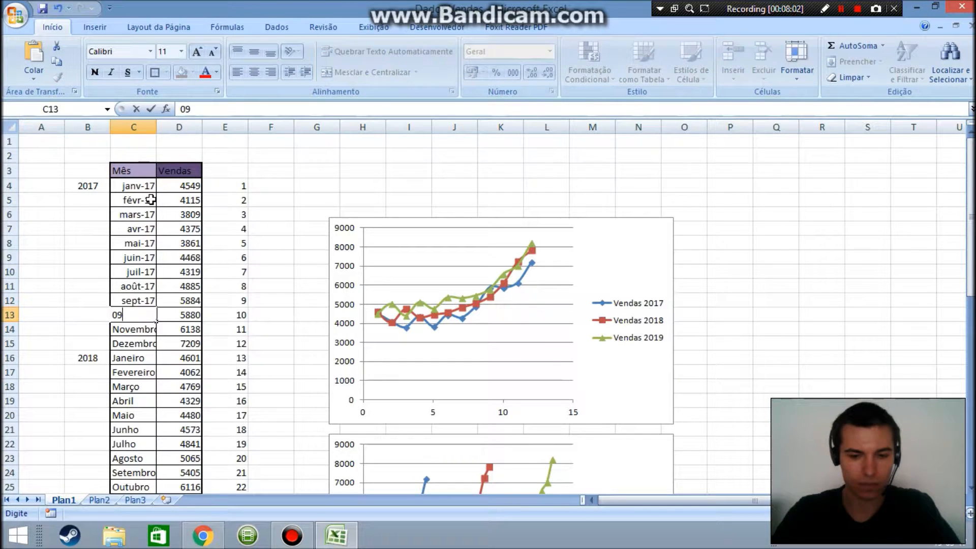
type("/17")
key("Return")
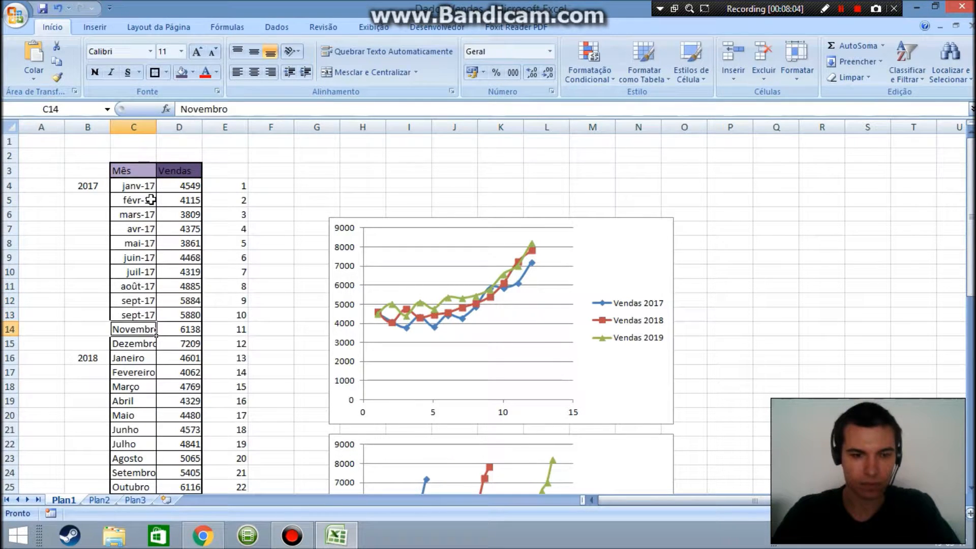
type("10/17")
key("Return")
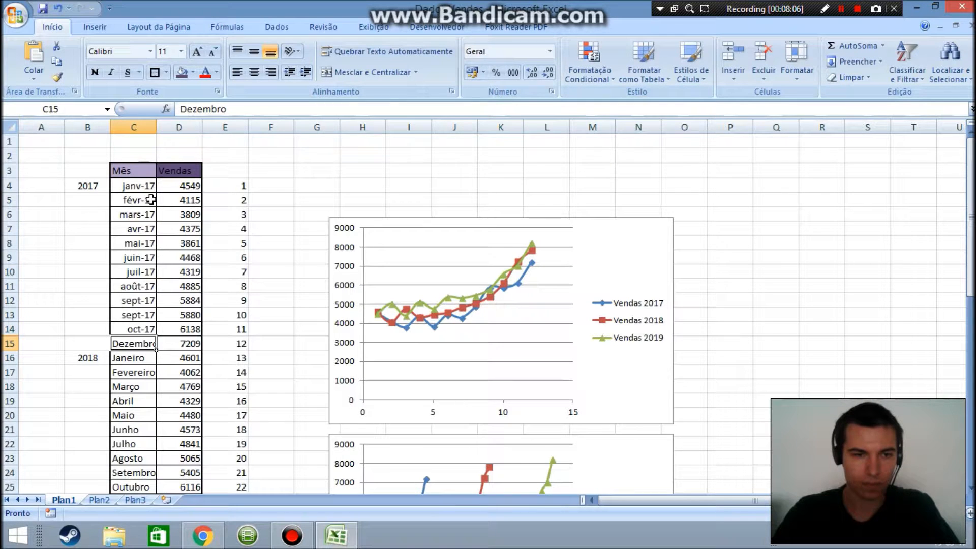
type("12")
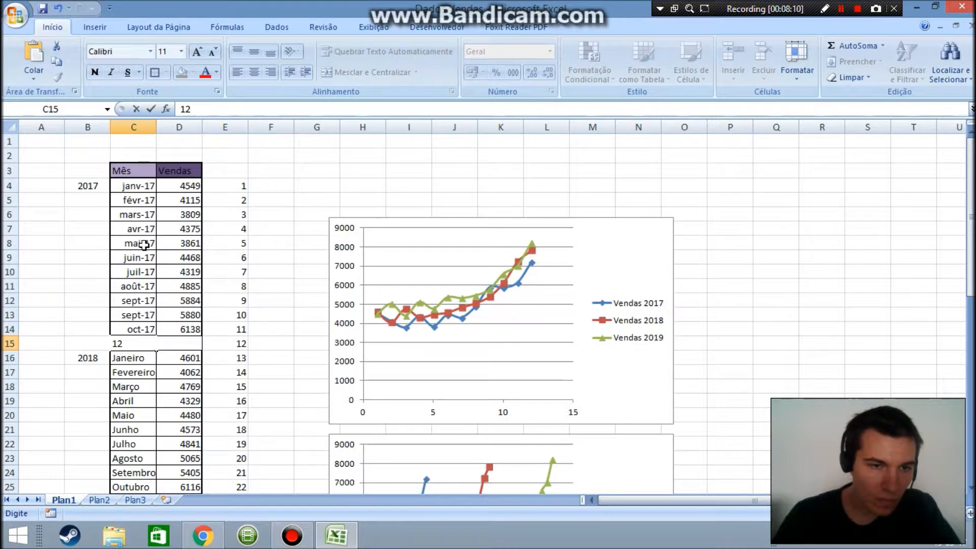
- Correct the dates in C13:C15 to 10/17, 11/17 and 12/17
left_click(147, 315)
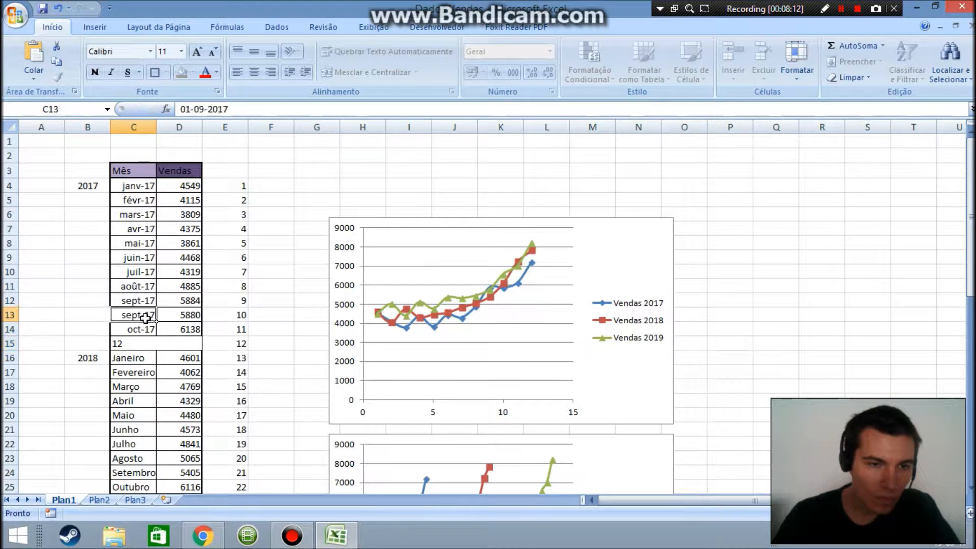
type("11")
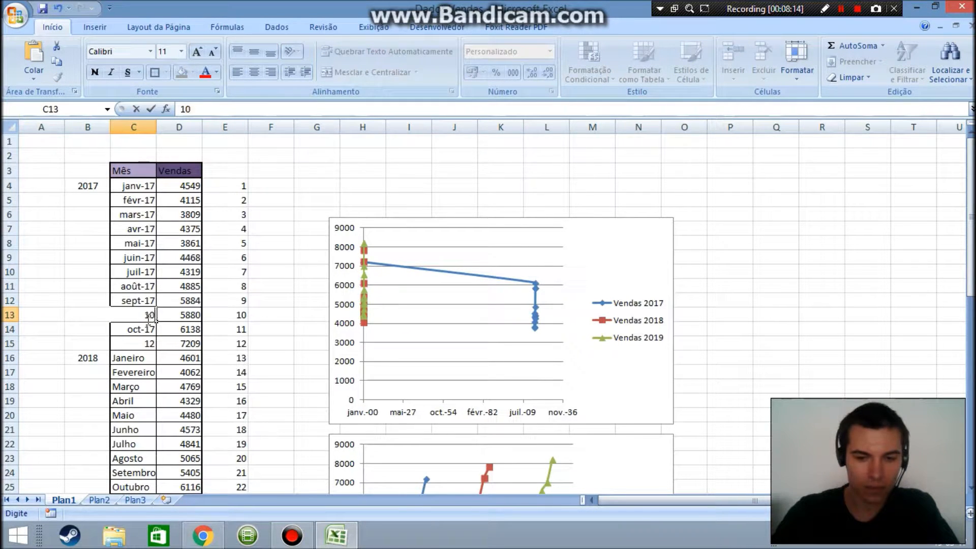
key("Return")
type("11")
key("Return")
type("12/")
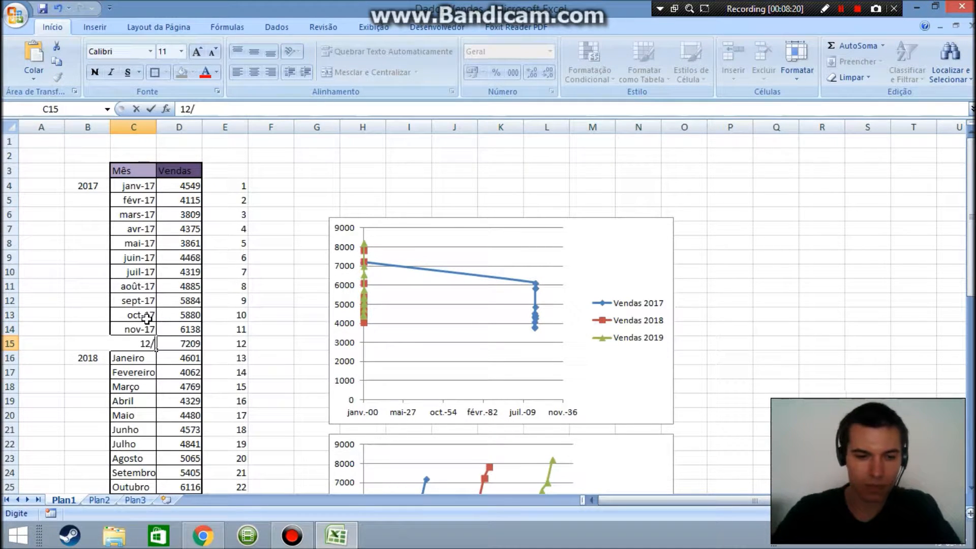
type("1")
key("Return")
left_click(191, 356)
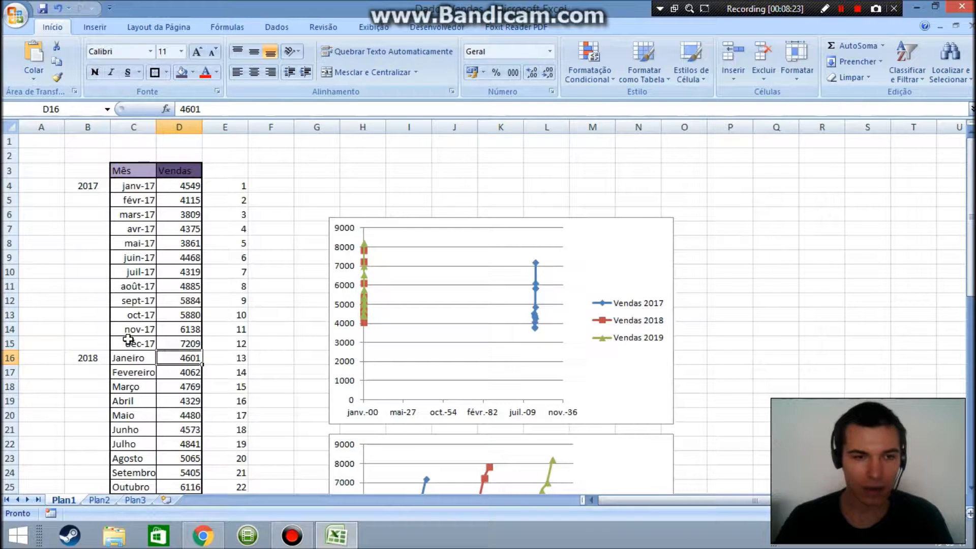
left_click(131, 340)
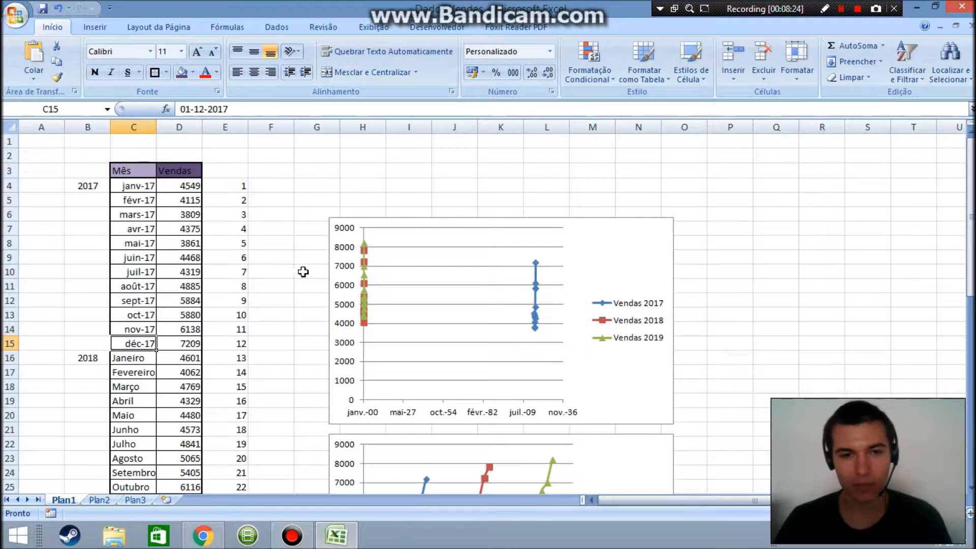
- Delete the chart that overlays the 2017, 2018 and 2019 sales and select the empty cell G4
left_click(433, 235)
key("Delete")
left_click(452, 214)
left_click(371, 214)
left_click(338, 185)
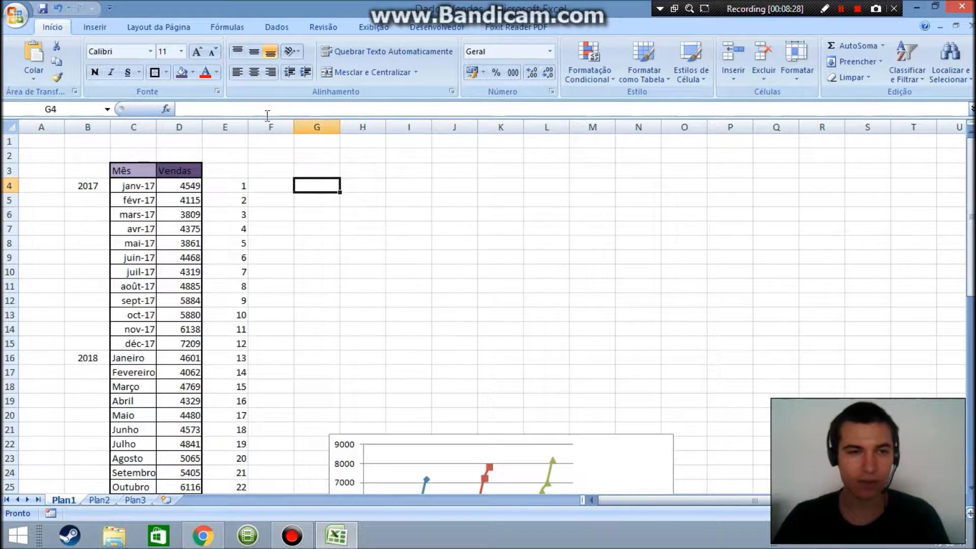
- Insert a blank scatter chart with smooth lines and markers
left_click(104, 26)
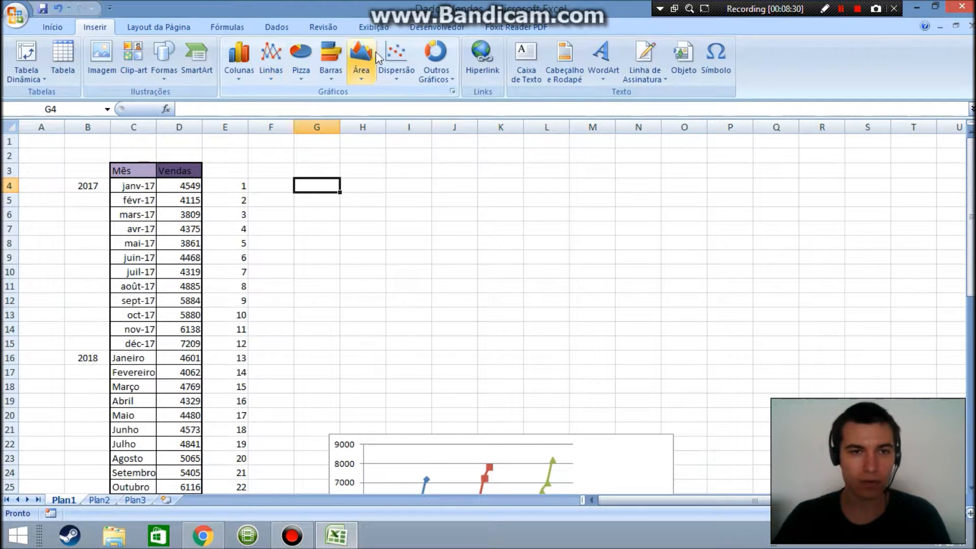
left_click(395, 59)
left_click(339, 121)
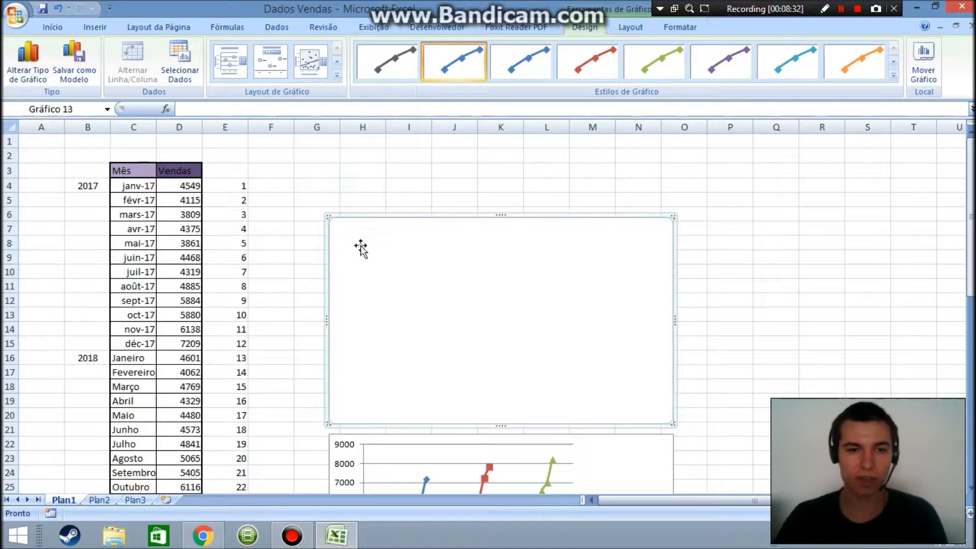
- Add a data series to the blank scatter chart with the 2017 dates in C4:C15 as X values
right_click(372, 269)
left_click(278, 376)
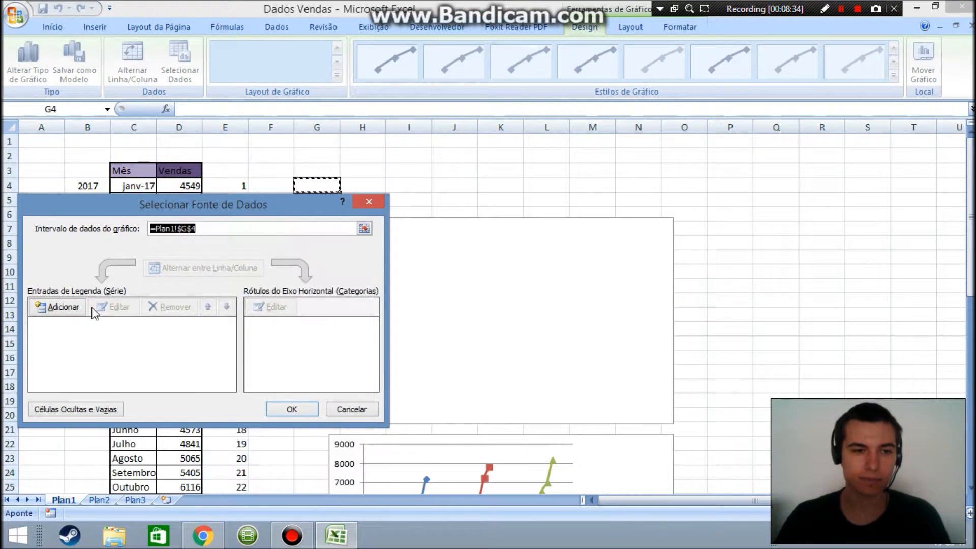
left_click(60, 309)
left_click(224, 314)
left_click_drag(133, 187, 142, 347)
left_click(308, 275)
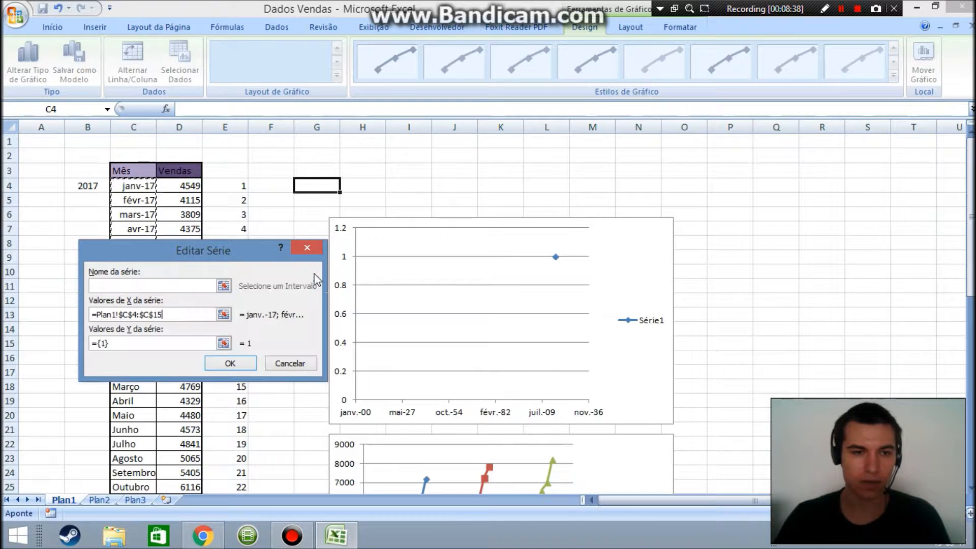
- Set the new series' Y values to the 2017 sales in D4:D15
left_click(224, 342)
left_click_drag(188, 186, 186, 346)
left_click(309, 275)
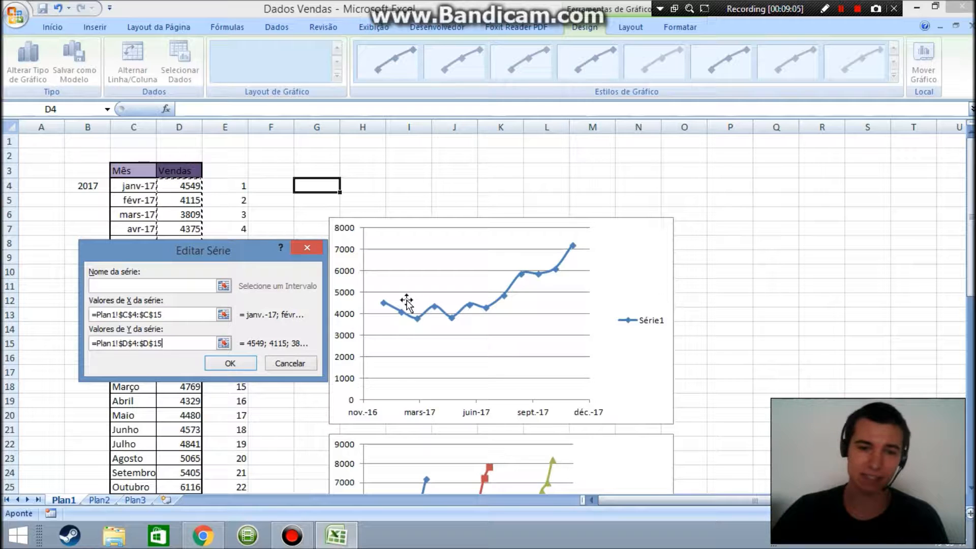
- Discard the unfinished series and data source changes, and delete the blank scatter chart
type("+")
left_click(133, 196)
left_click(307, 247)
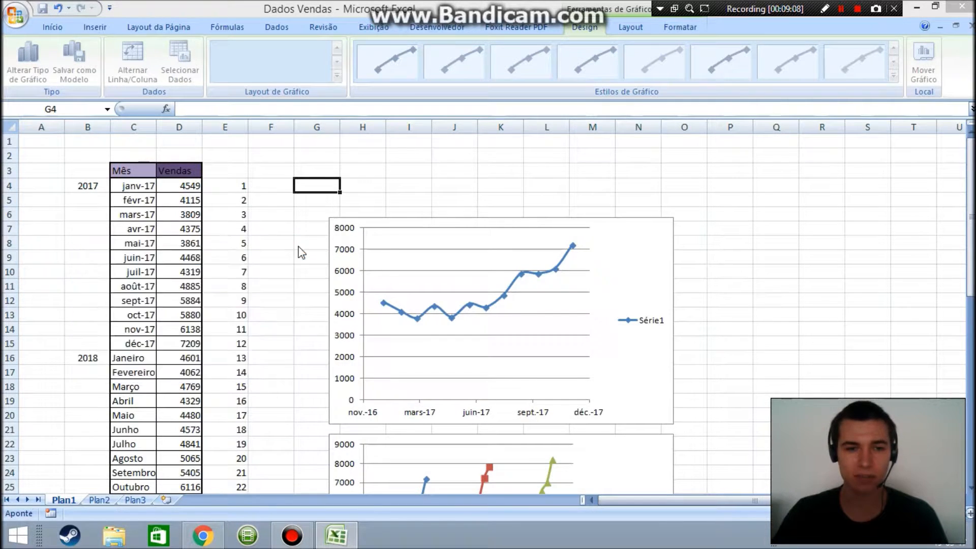
left_click(365, 202)
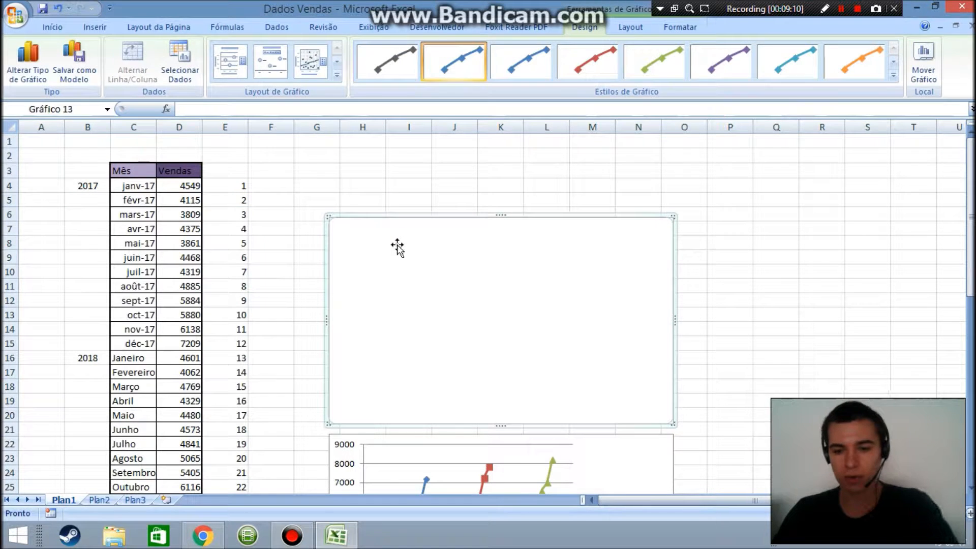
key("Delete")
- Clear the 2017 dates from C4:C15
left_click_drag(131, 185, 145, 345)
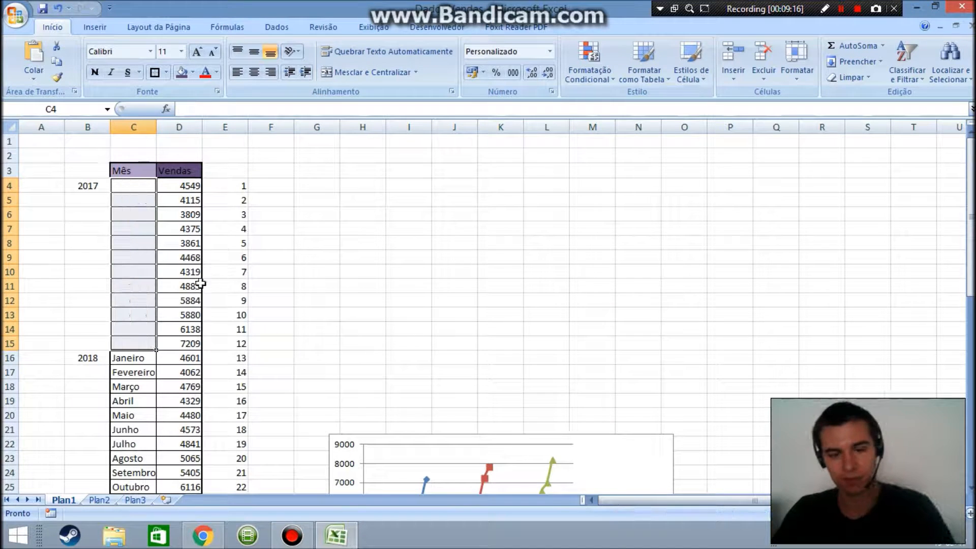
key("Delete")
left_click(143, 186)
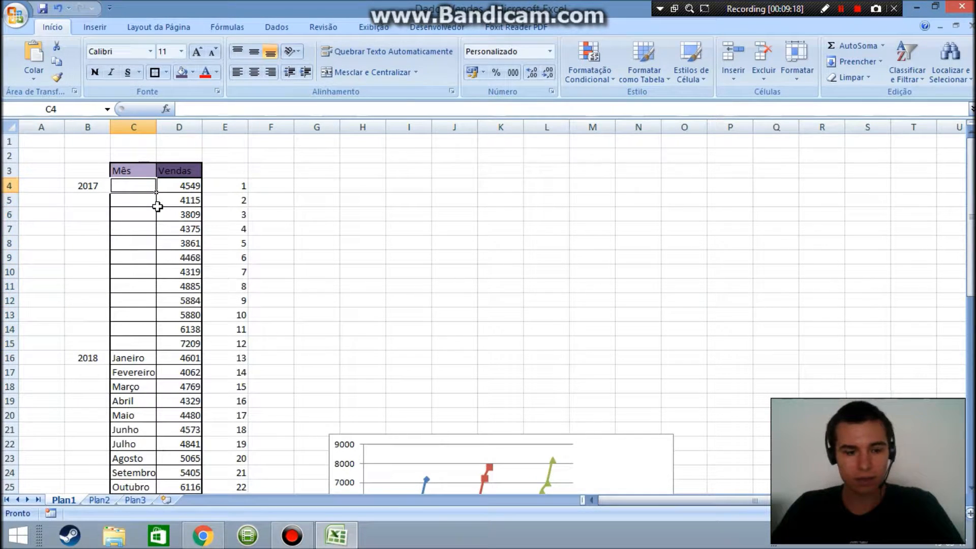
- Undo the cleared cells, the chart deletions and the date entries until the 2017 month names and the overlaid sales chart are back
key("ctrl+z")
key("ctrl+z")
key("ctrl+z")
key("ctrl+z")
key("ctrl+z")
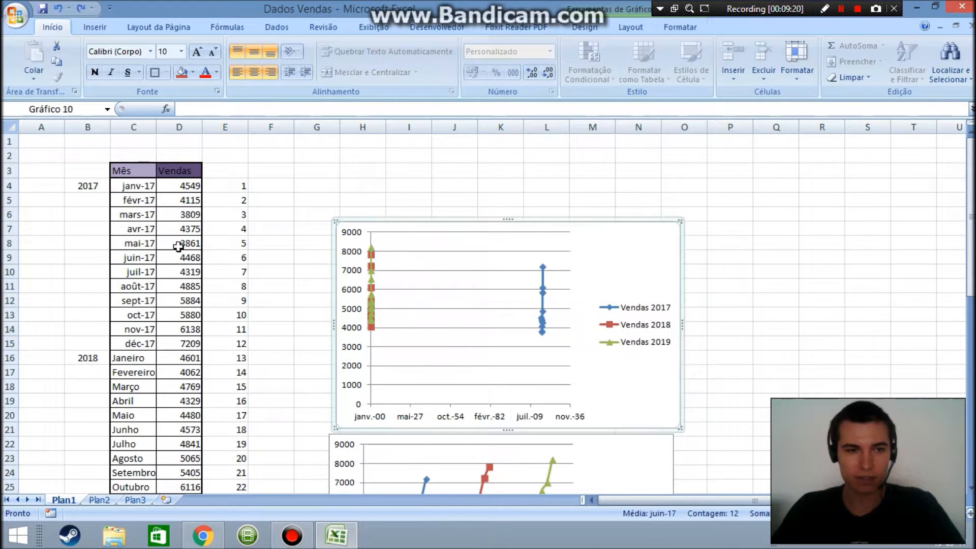
key("ctrl+z")
key("ctrl+z")
key("ctrl+z")
key("ctrl+z")
key("ctrl+z")
key("ctrl+z")
key("ctrl+z")
key("ctrl+z")
key("ctrl+z")
key("ctrl+z")
key("ctrl+z")
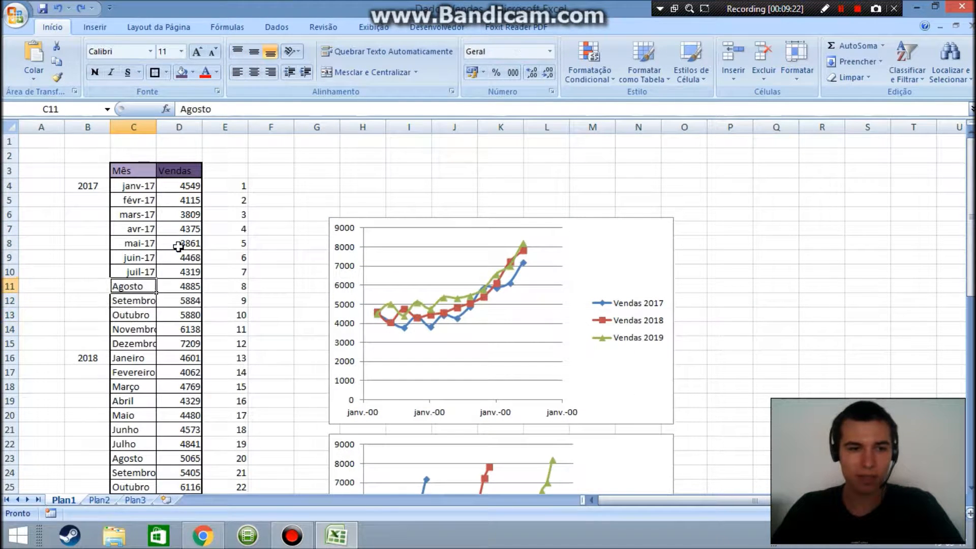
left_click(375, 171)
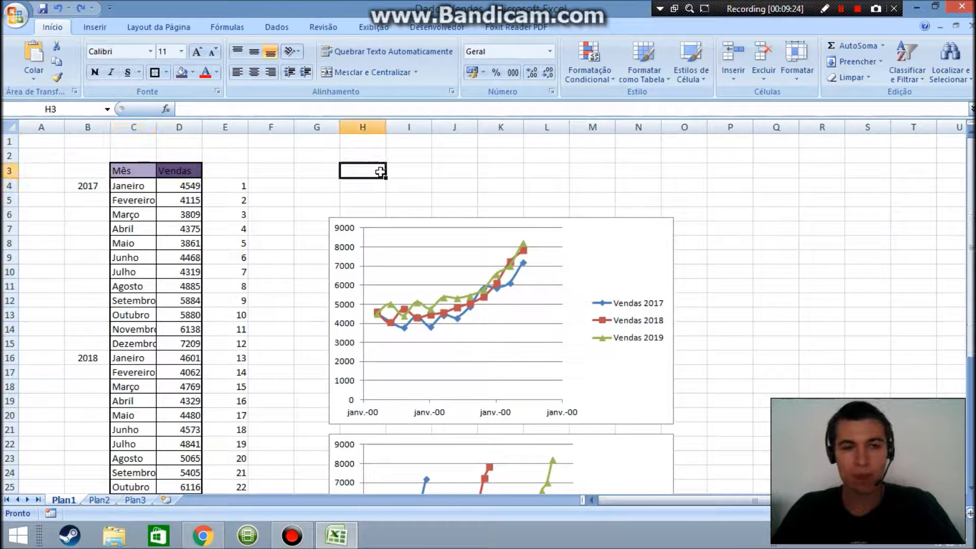
left_click(647, 249)
left_click(738, 229)
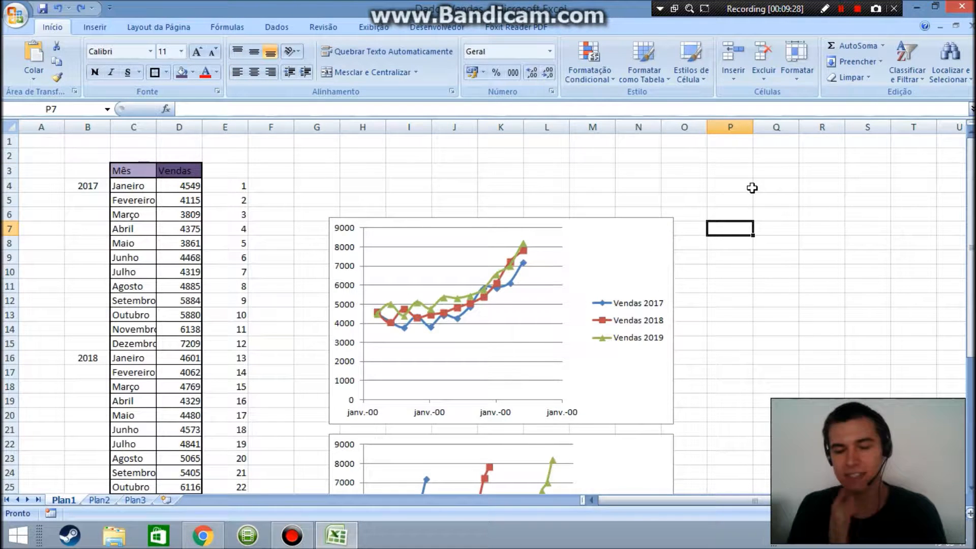
- Enter the value 1 in the empty cell L2 above the chart and reselect that cell
left_click(551, 156)
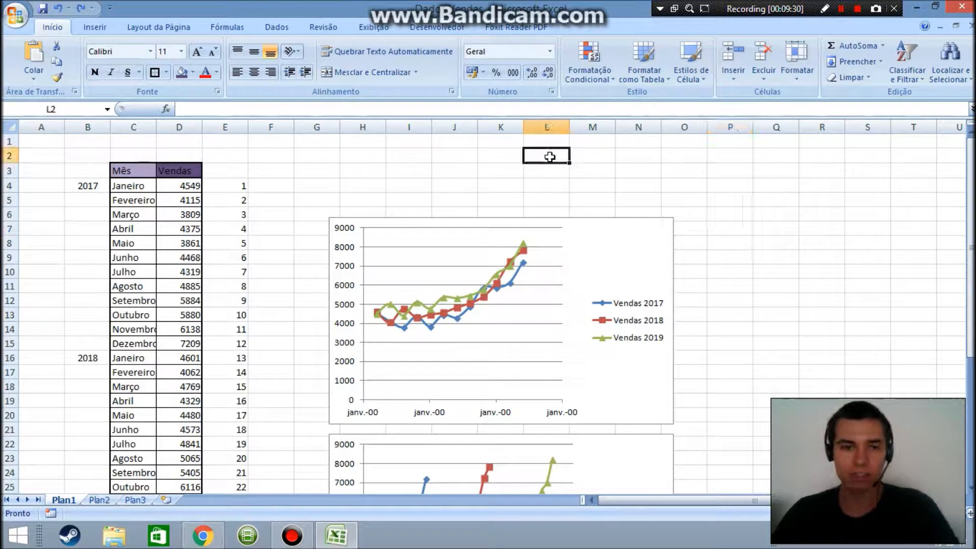
type("1")
key("Return")
left_click(573, 156)
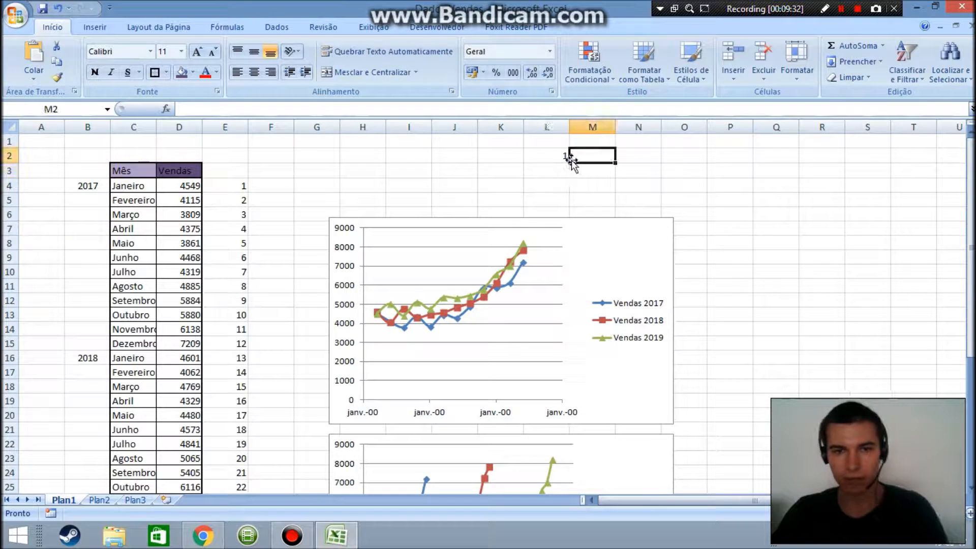
left_click(562, 156)
right_click(562, 156)
key("Escape")
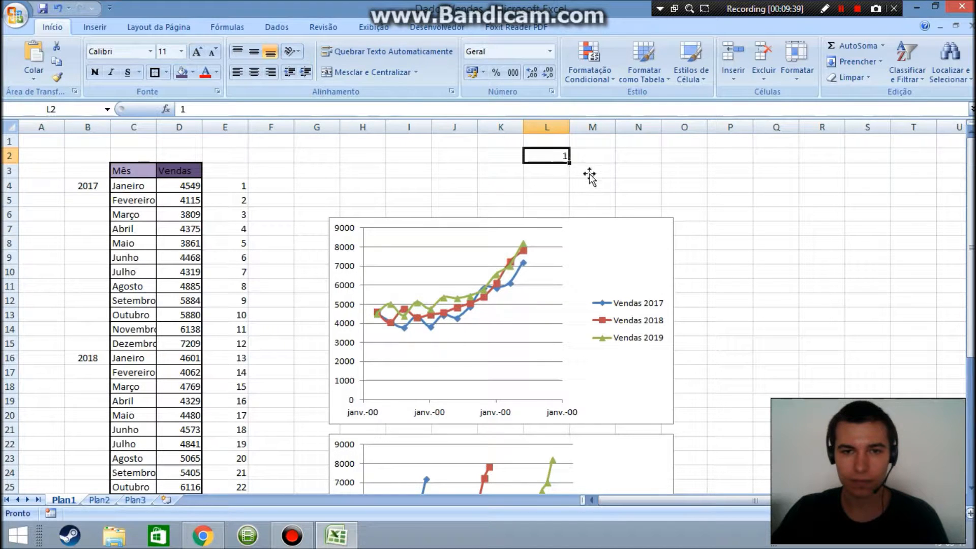
- Format cell L2 as a date in the 14-03-2001 style
key("ctrl+1")
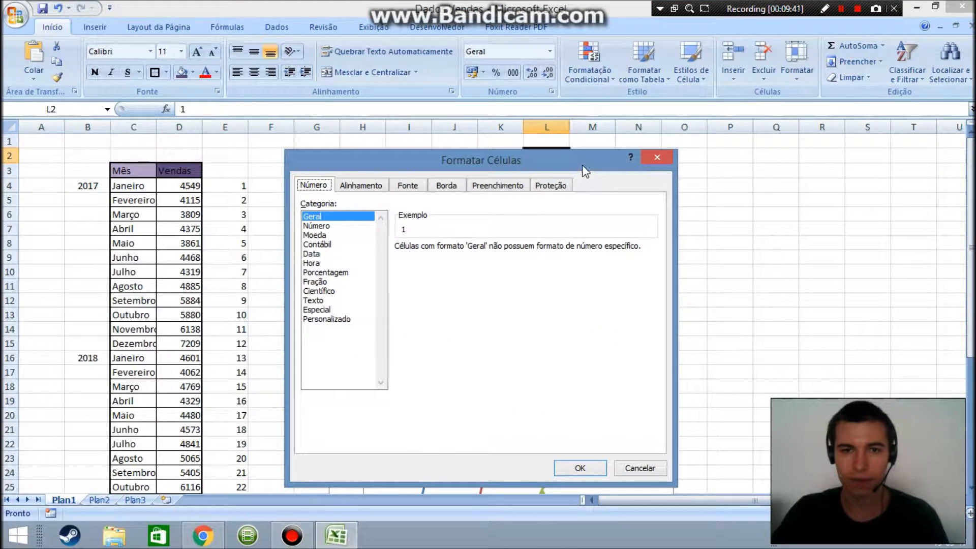
left_click(318, 255)
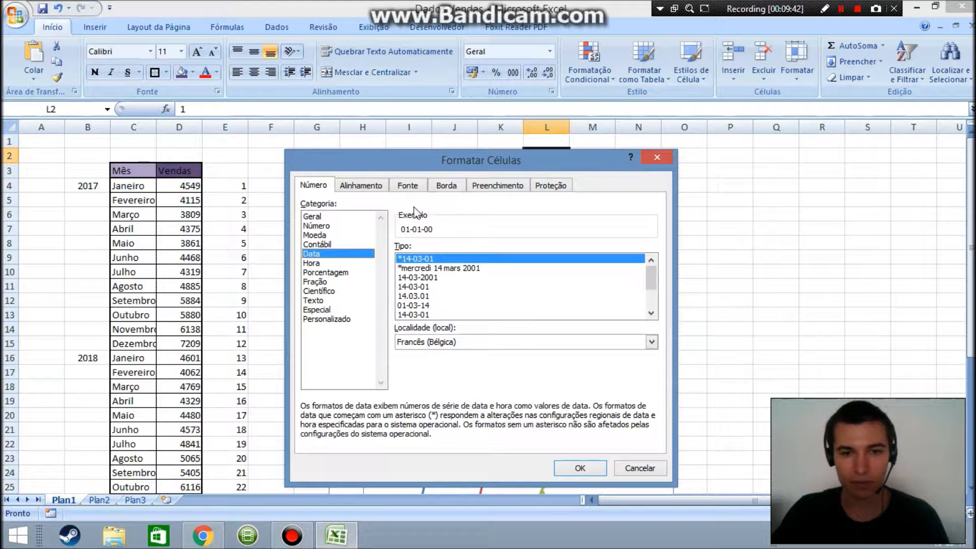
left_click(426, 278)
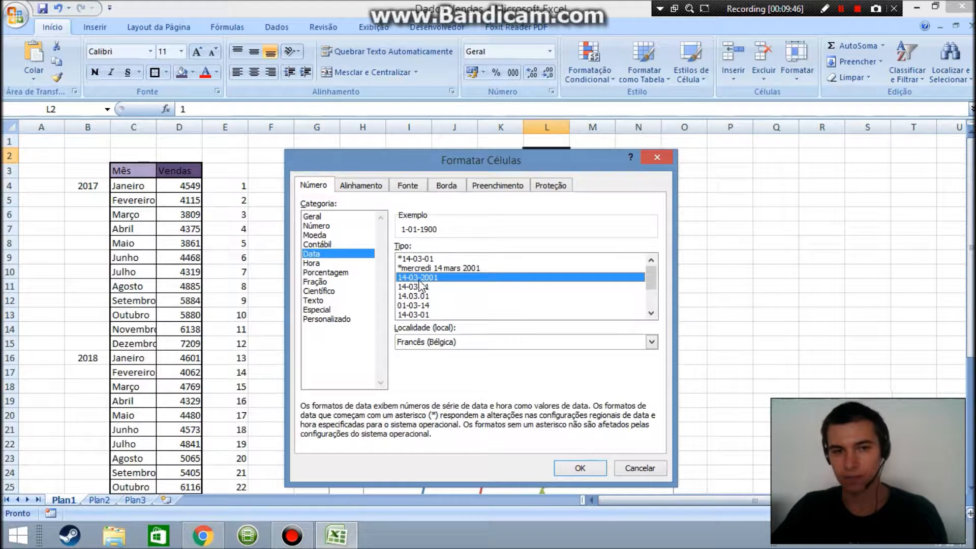
left_click(566, 471)
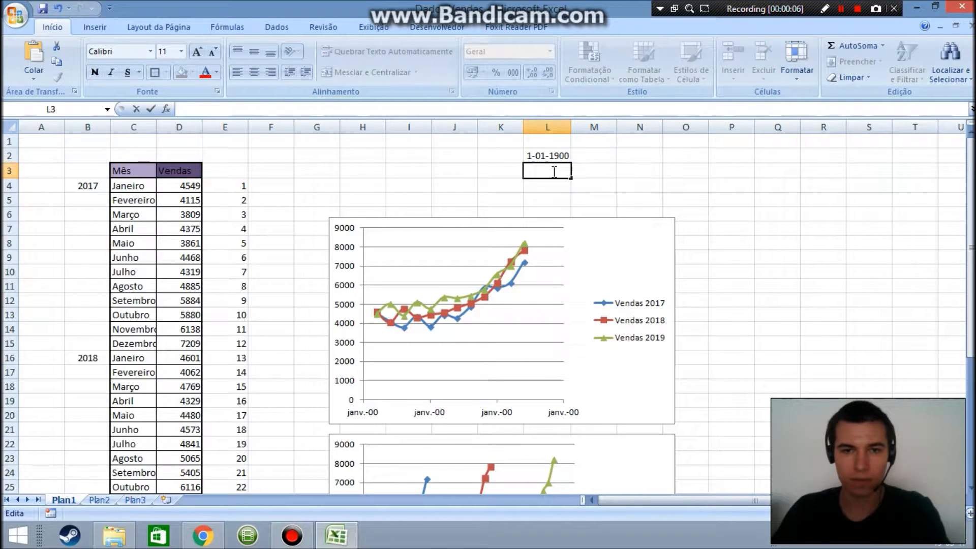
- Enter the formula =L2+1 in cell L3 to add one day to the date, and reselect the cell
key("BackSpace")
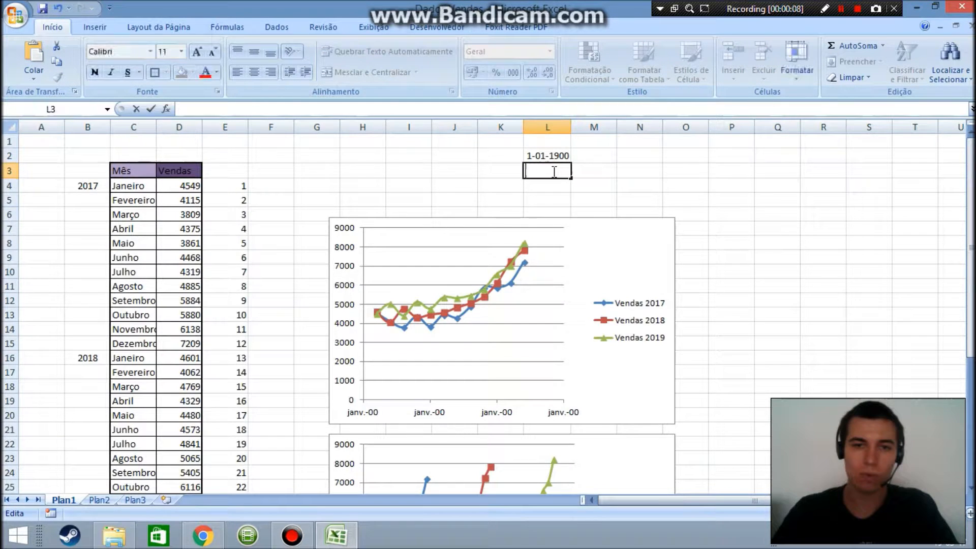
type("=")
left_click(560, 155)
type("+")
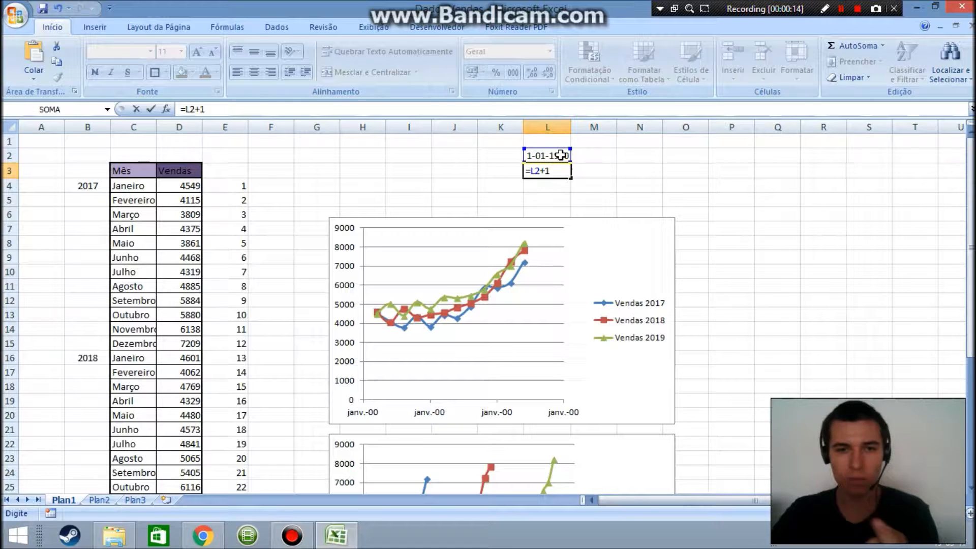
type("1")
key("Return")
left_click(551, 173)
- Enter the formula =365+L2 in cell L4 to add 365 days to the first date, and reselect the cell
left_click(554, 184)
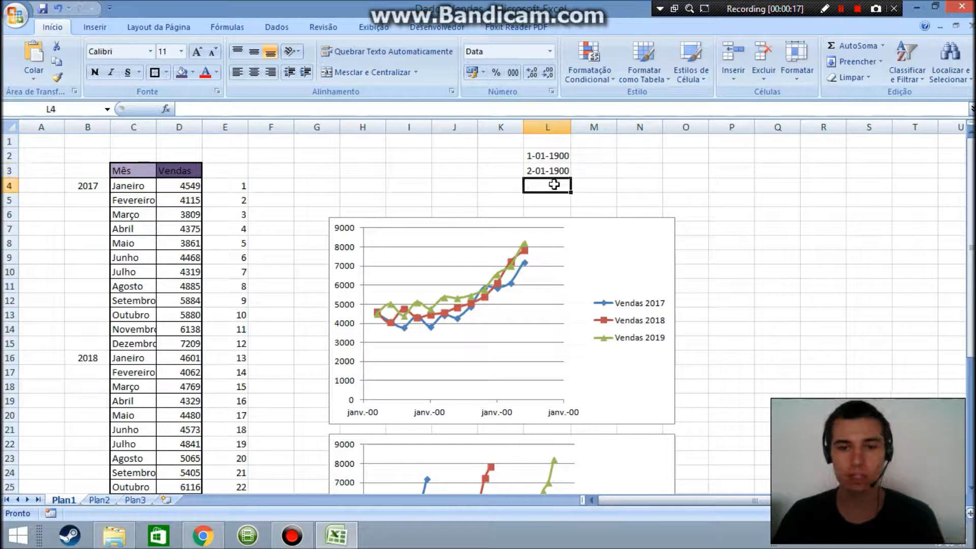
left_click(470, 109)
type("=365+L2")
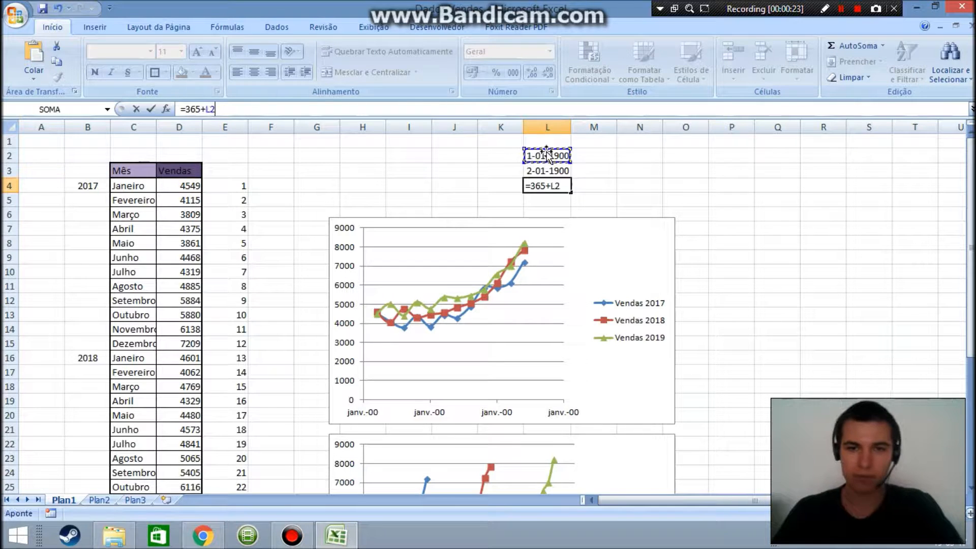
key("Return")
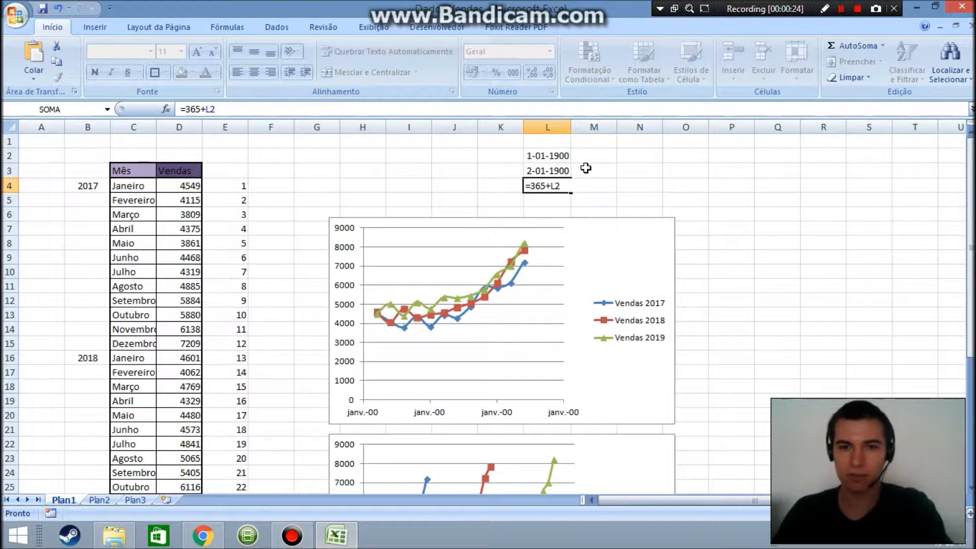
left_click(572, 186)
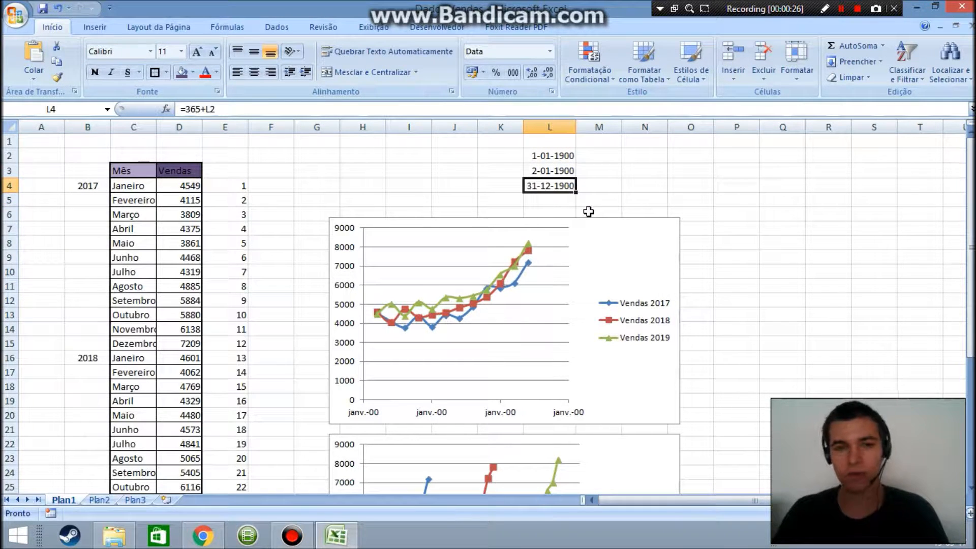
left_click(567, 203)
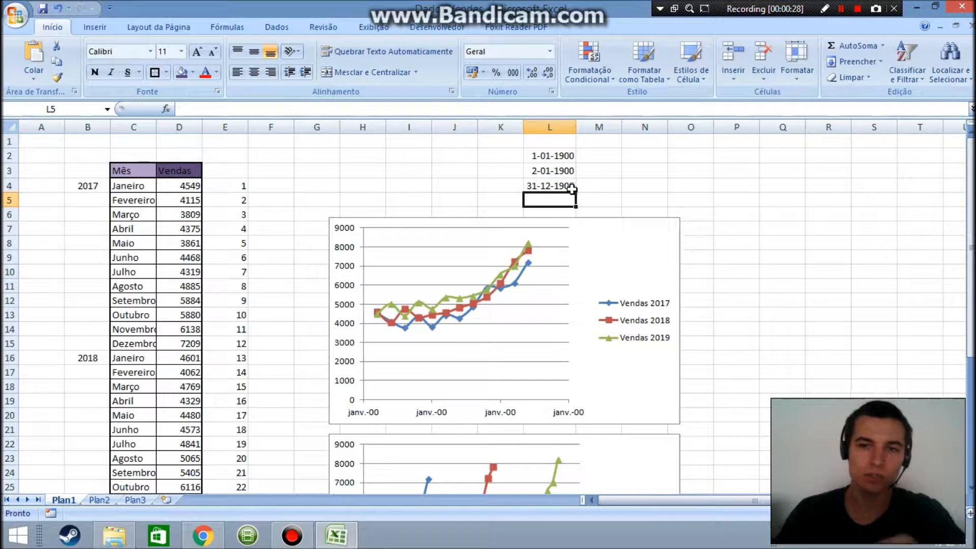
left_click(571, 189)
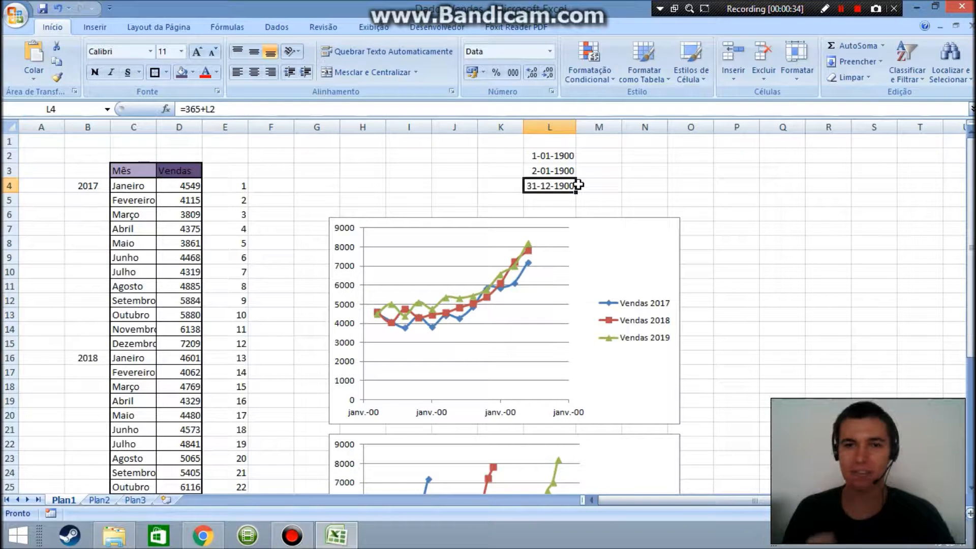
- Enter the dates 01/02 in cell I2 and 03/04 in cell I3
left_click(430, 161)
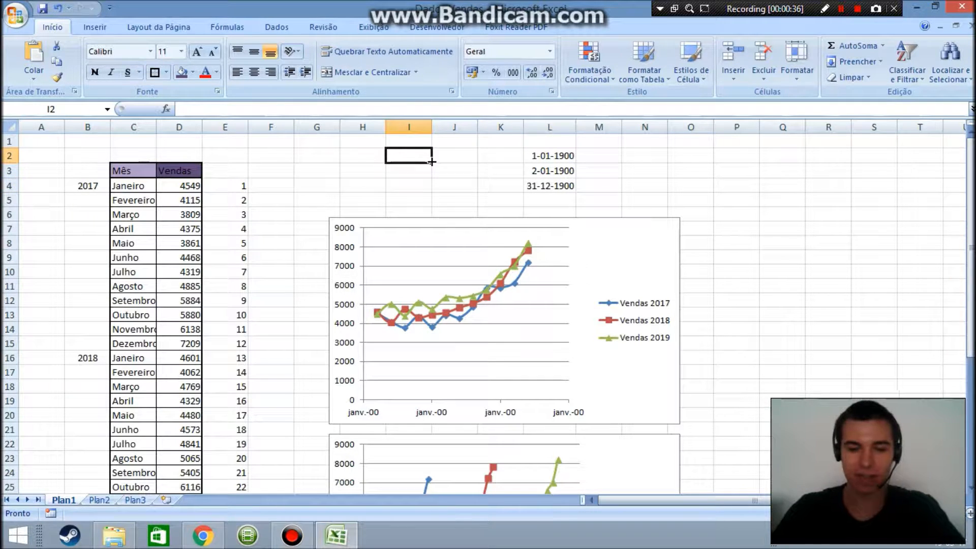
type("01/0")
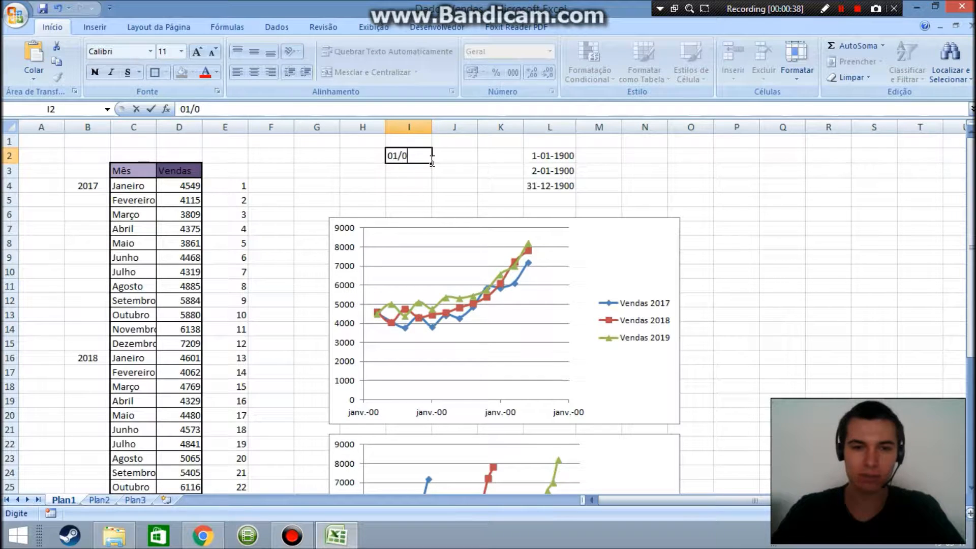
type("2")
key("Return")
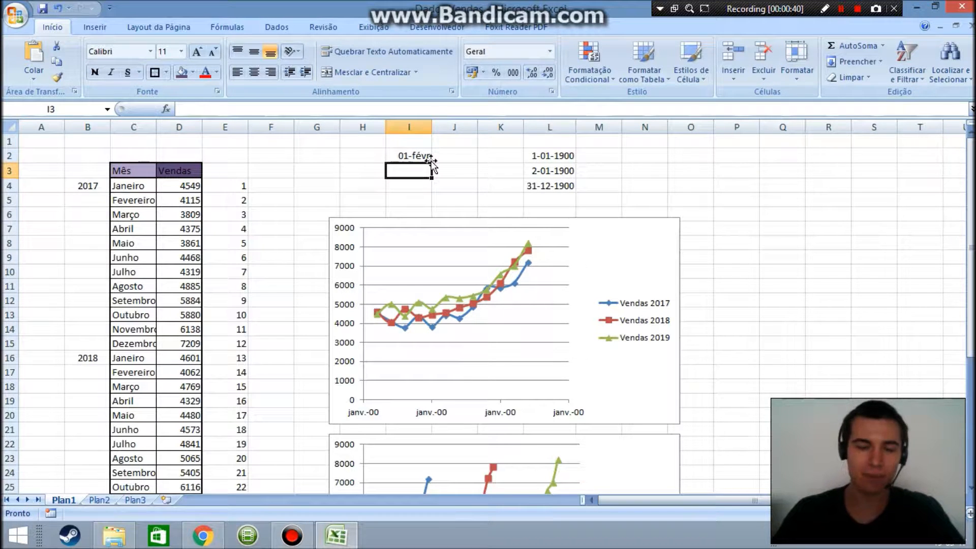
left_click(412, 156)
left_click(417, 170)
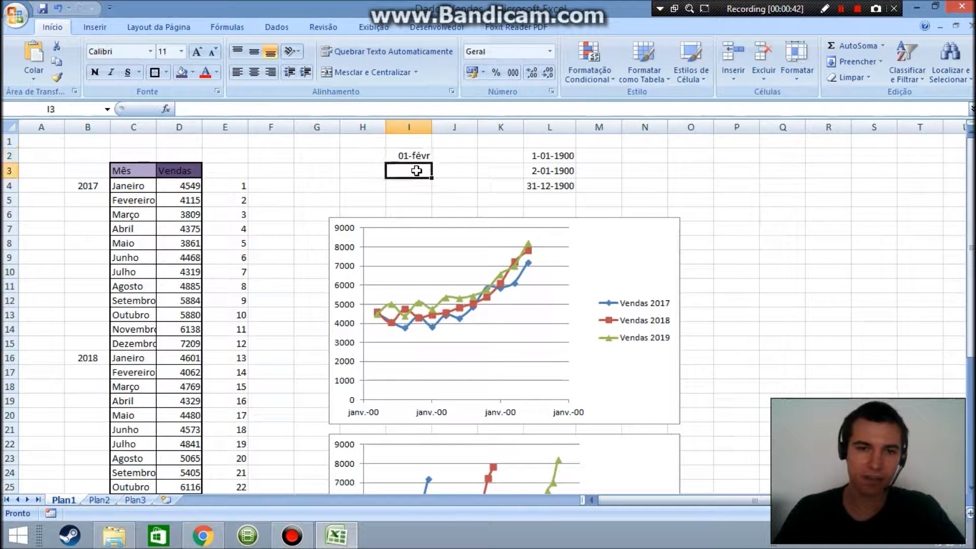
type("03/04")
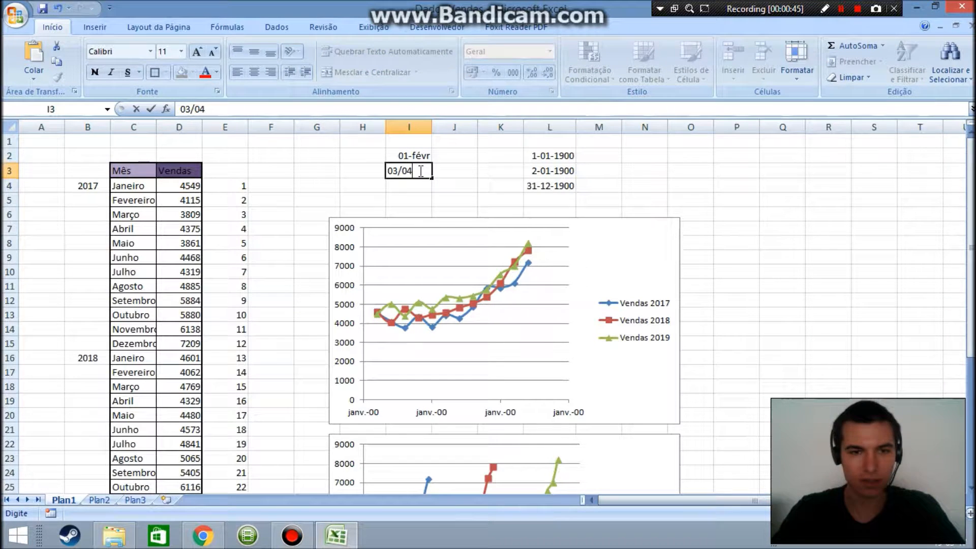
key("Return")
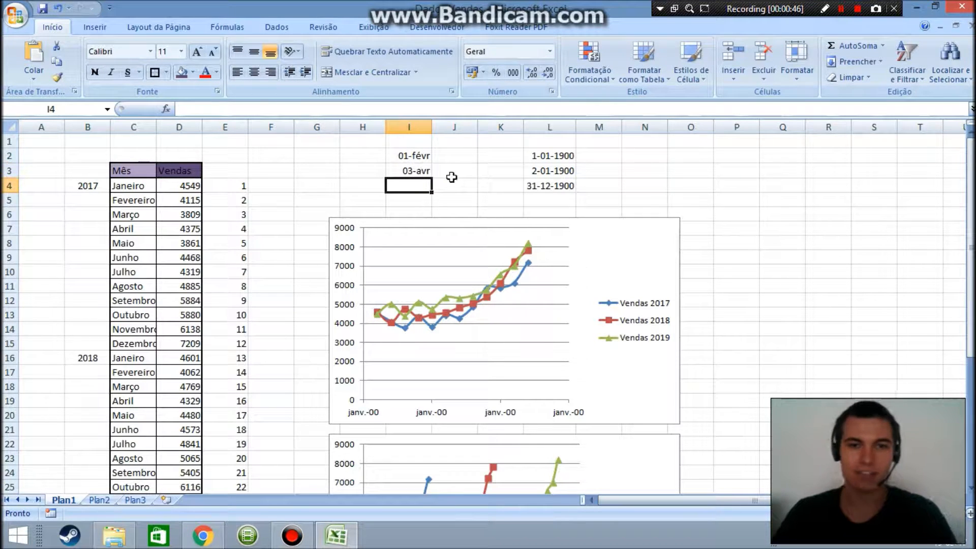
- Clear the example dates and formulas from I2:L4 and deselect the range
left_click_drag(422, 155, 562, 179)
key("Delete")
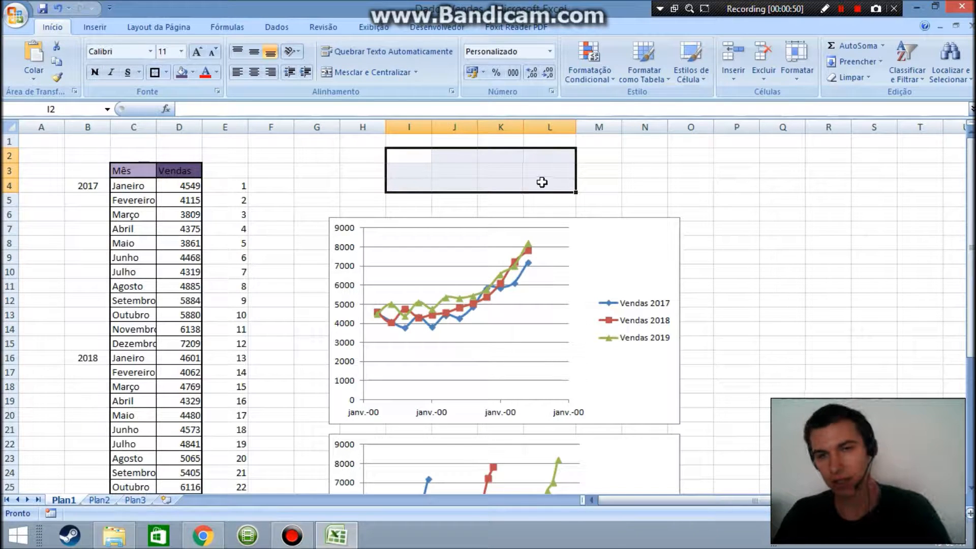
left_click(614, 161)
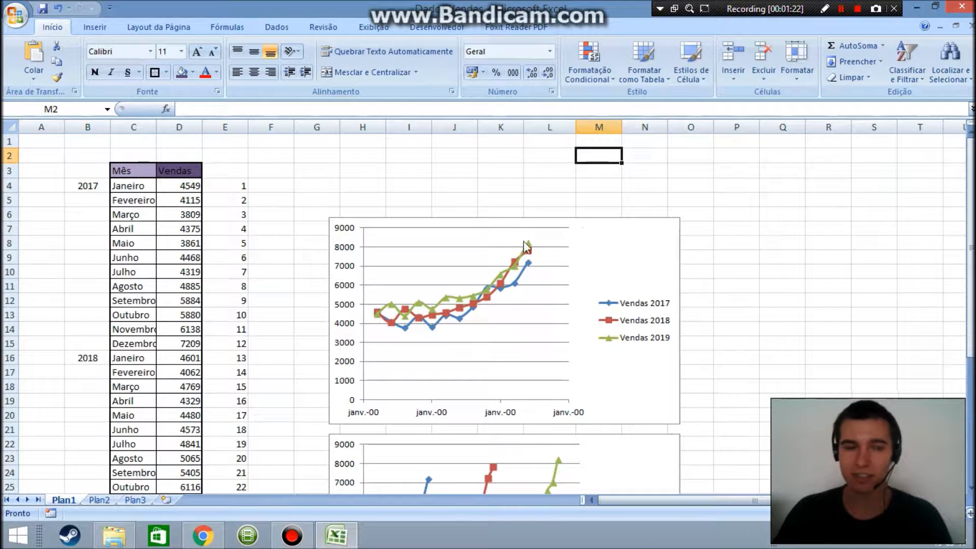
- Examine the overlaid chart's horizontal axis labels and compare them with the month names in column C
scroll(589, 258, "down", 1)
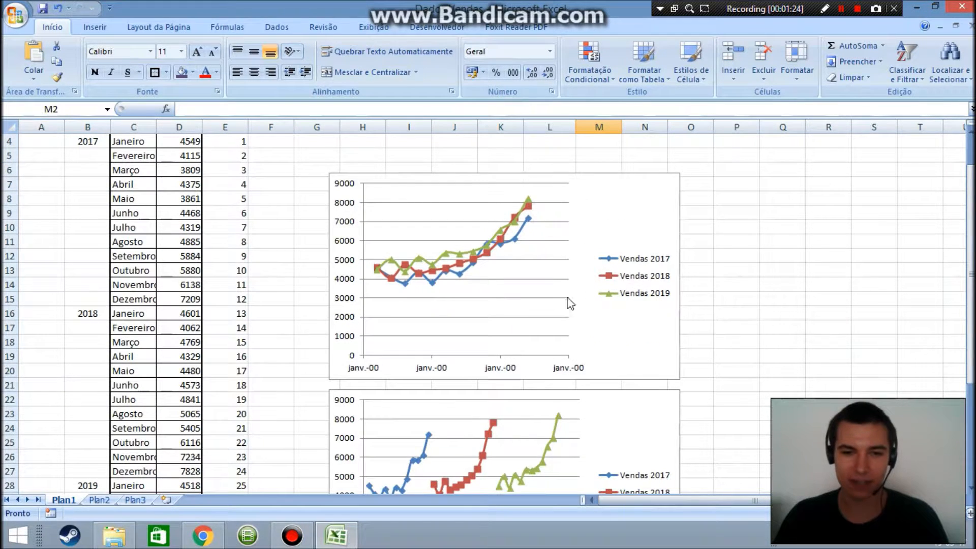
scroll(542, 333, "up", 1)
left_click(485, 412)
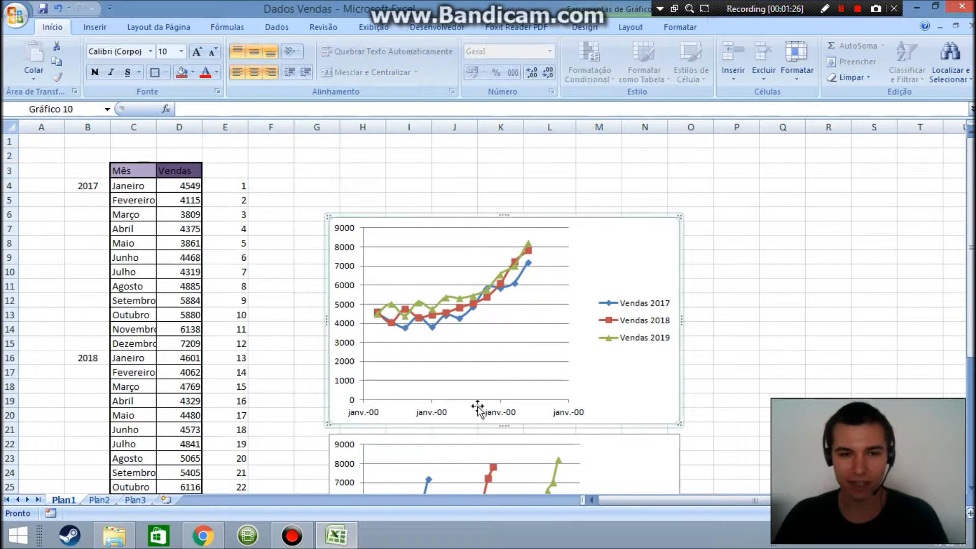
left_click(561, 416)
right_click(562, 416)
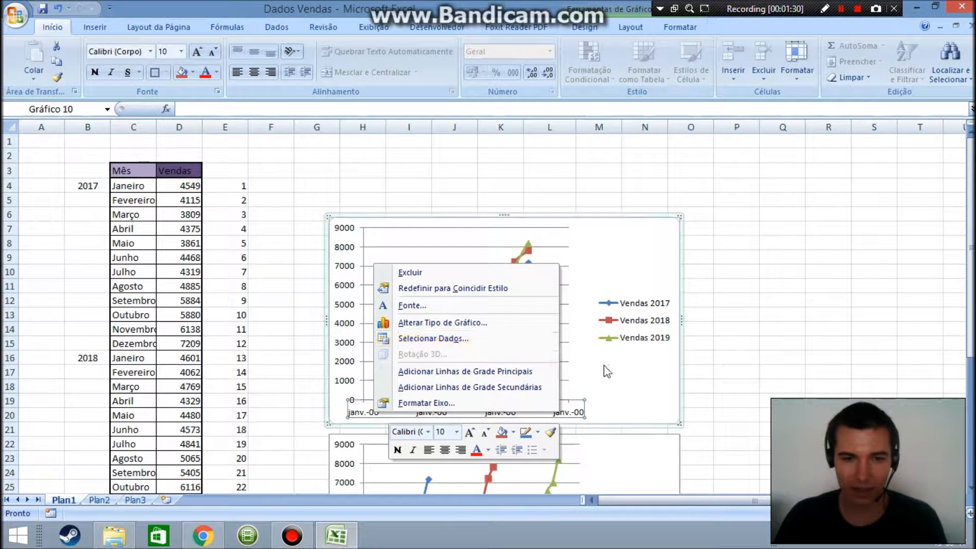
left_click(573, 399)
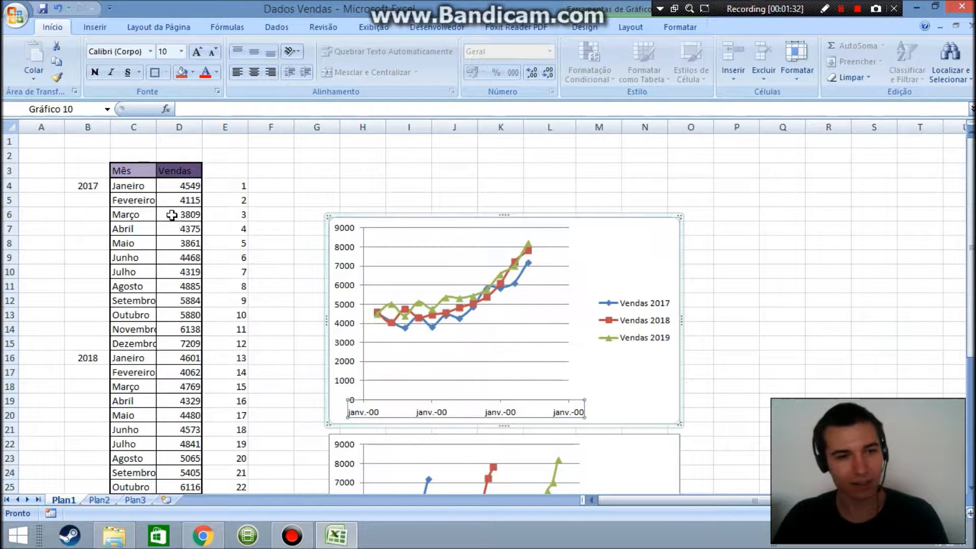
left_click_drag(143, 187, 145, 354)
scroll(285, 373, "down", 4)
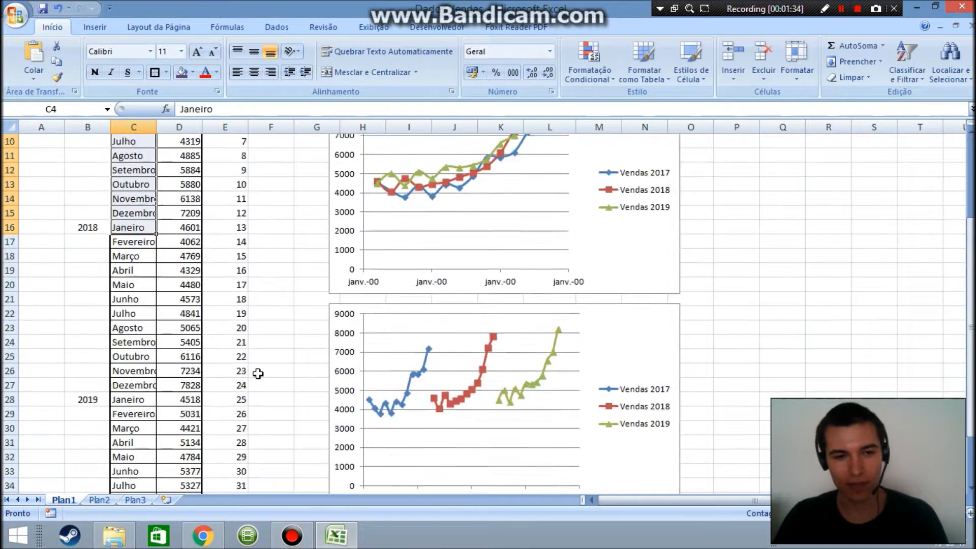
left_click_drag(126, 211, 145, 325)
left_click(143, 255)
mouse_move(142, 195)
left_mouse_down()
mouse_move(142, 249)
mouse_move(139, 202)
left_mouse_up()
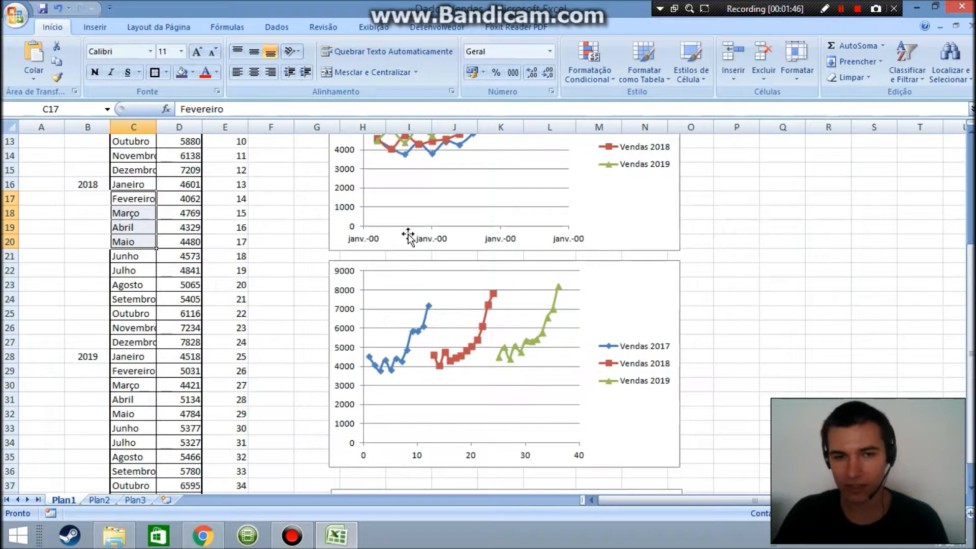
- Review the overlaid, consecutive and single-series sales charts alongside the monthly data table
scroll(407, 233, "up", 2)
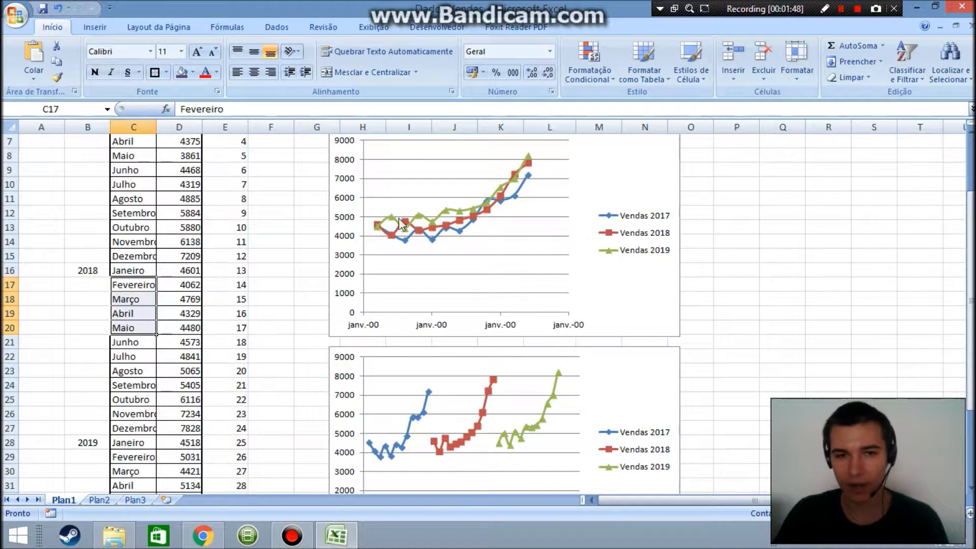
scroll(440, 374, "down", 3)
scroll(453, 303, "down", 4)
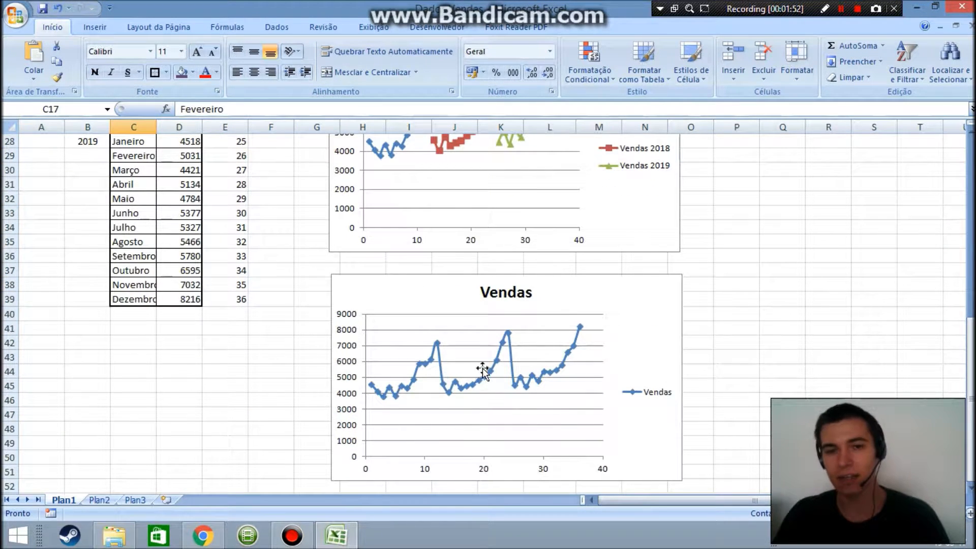
scroll(218, 210, "up", 2)
scroll(218, 209, "up", 1)
scroll(360, 361, "down", 2)
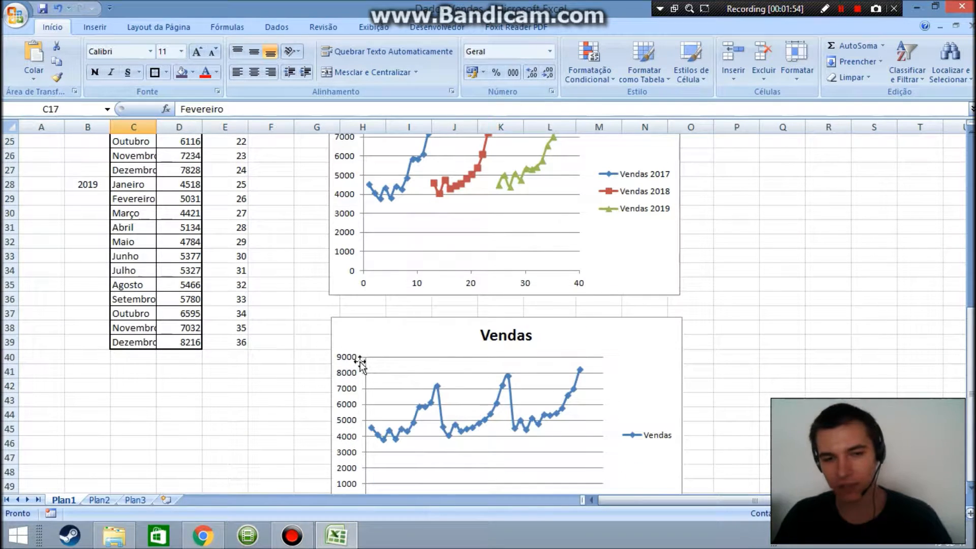
scroll(431, 402, "up", 3)
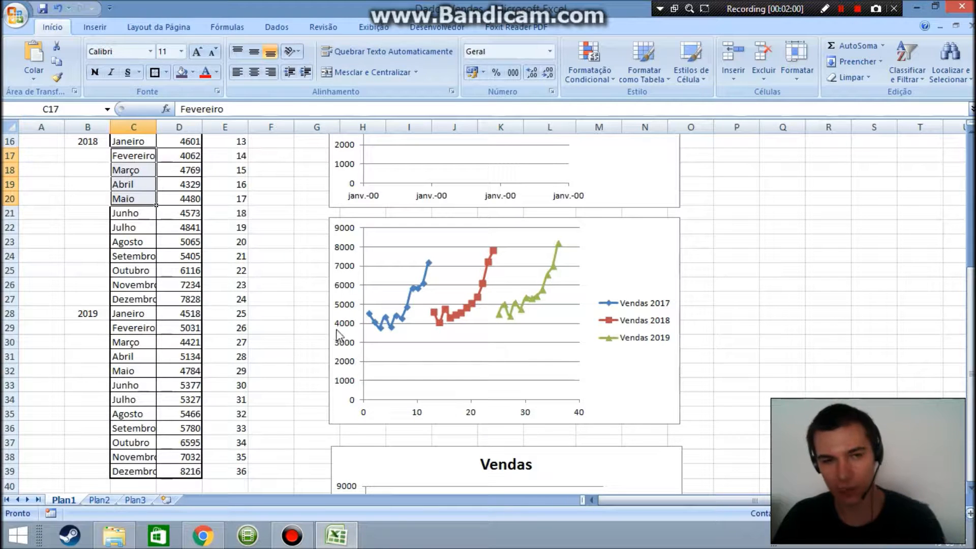
scroll(313, 338, "up", 2)
scroll(141, 189, "up", 3)
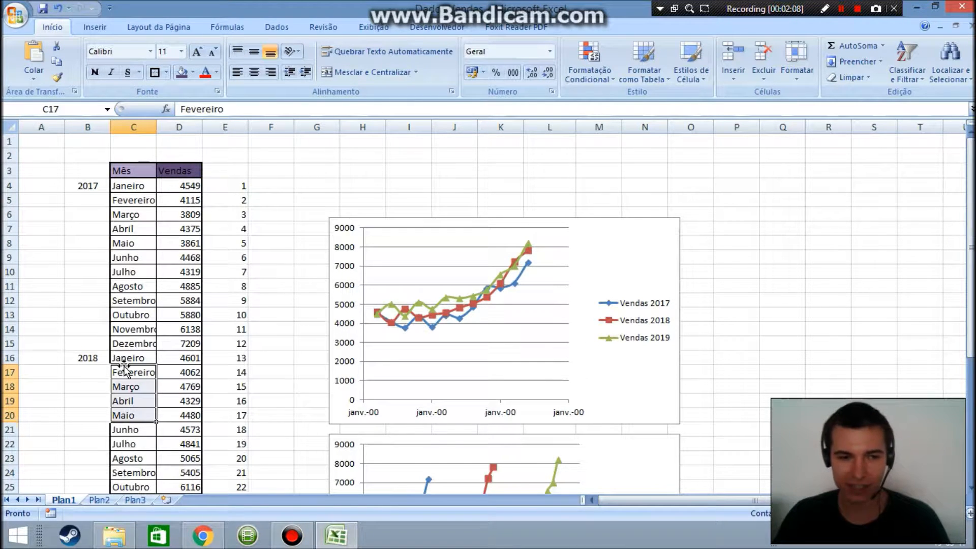
scroll(125, 366, "down", 1)
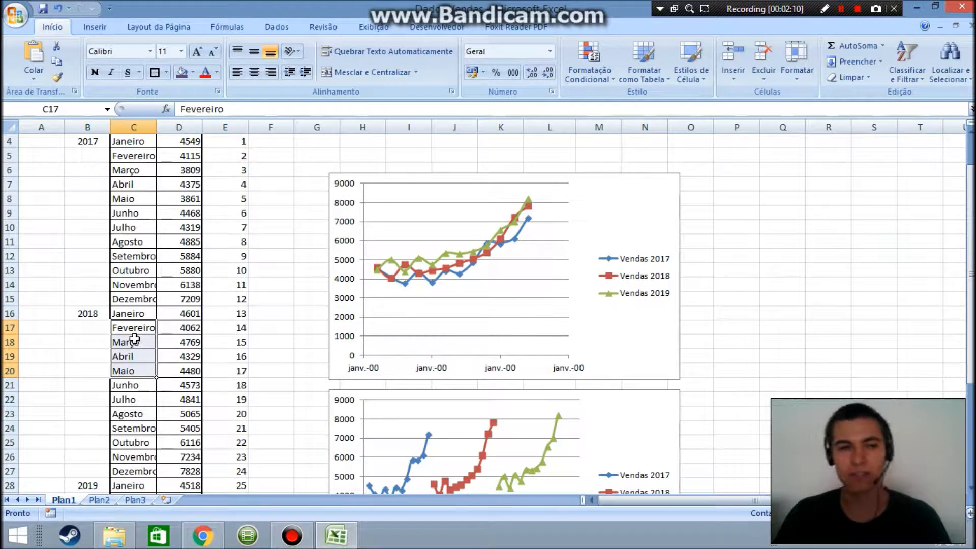
scroll(142, 352, "down", 2)
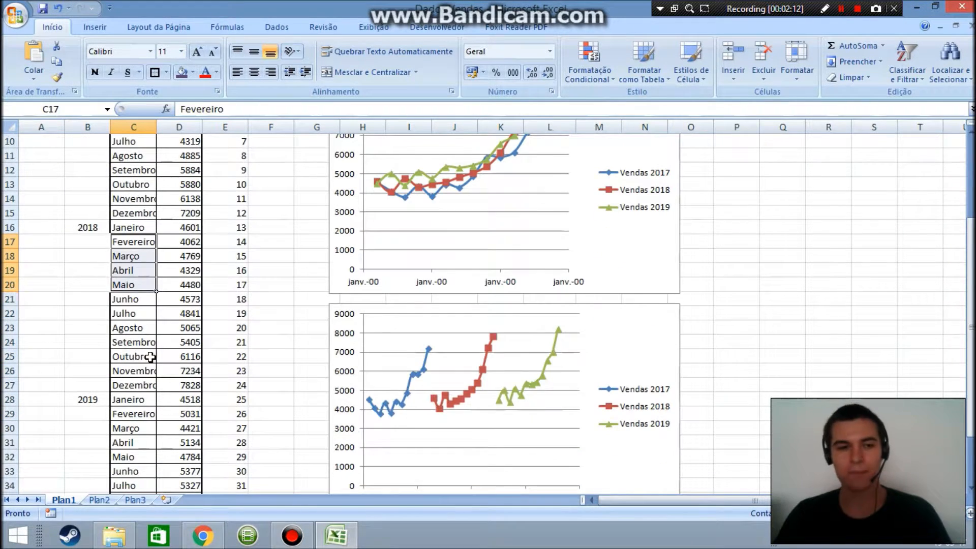
scroll(148, 351, "down", 1)
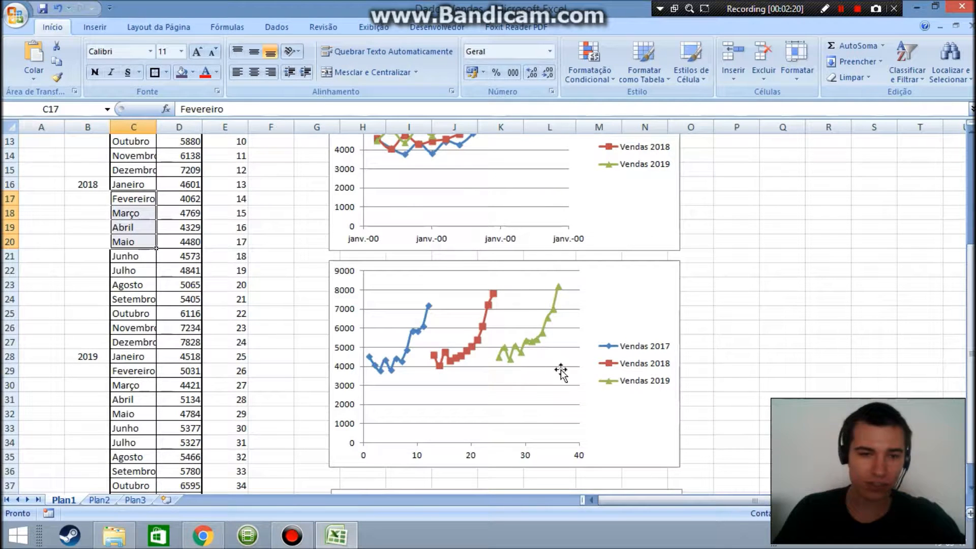
scroll(293, 362, "up", 1)
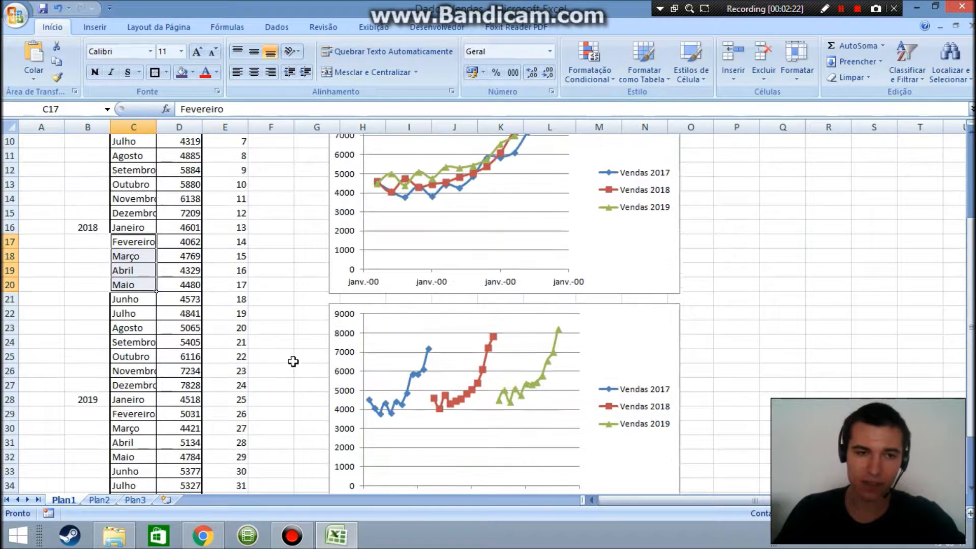
- Compare the January 2017 and early 2018 rows and their index numbers in column E with the overlaid and consecutive charts
left_click_drag(233, 227, 245, 257)
scroll(342, 311, "down", 2)
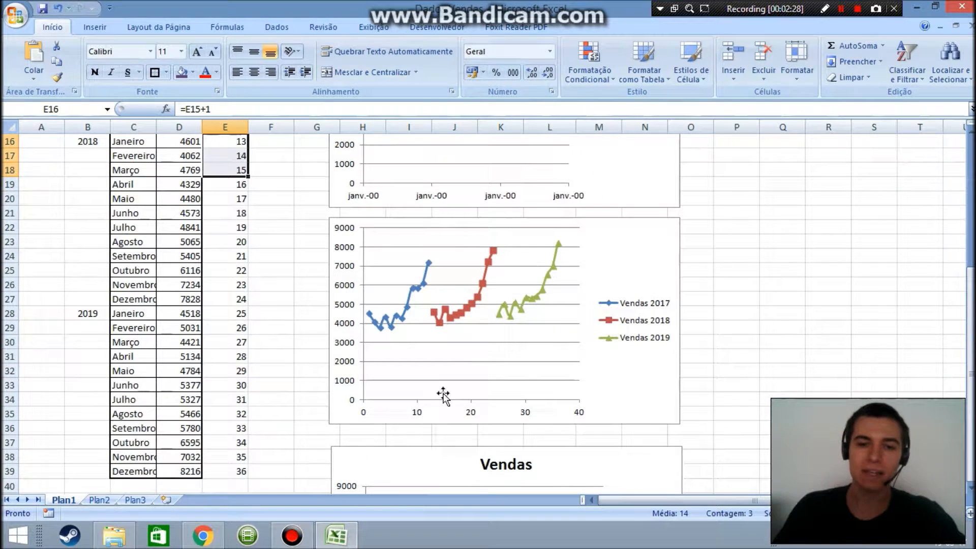
scroll(247, 175, "up", 1)
left_click_drag(130, 185, 241, 185)
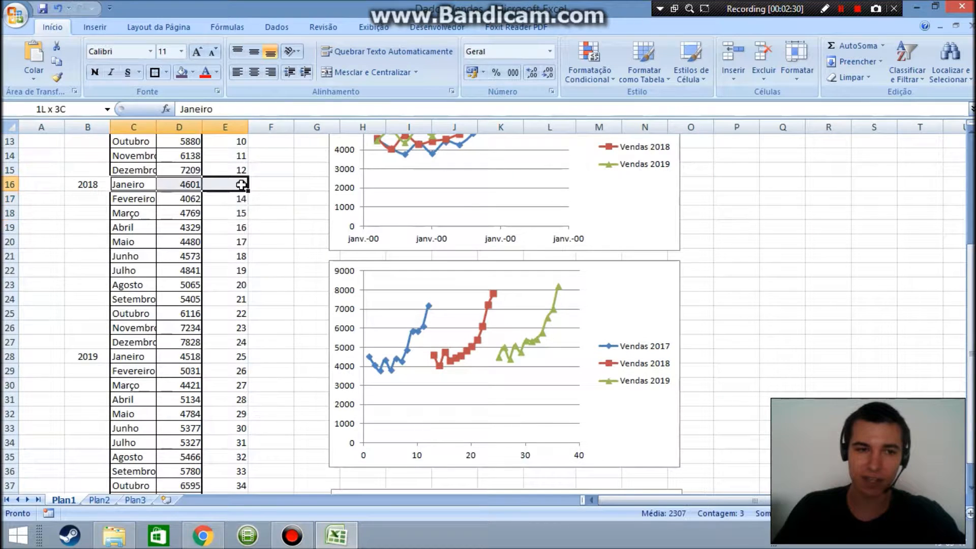
scroll(241, 185, "up", 4)
left_click_drag(147, 186, 248, 189)
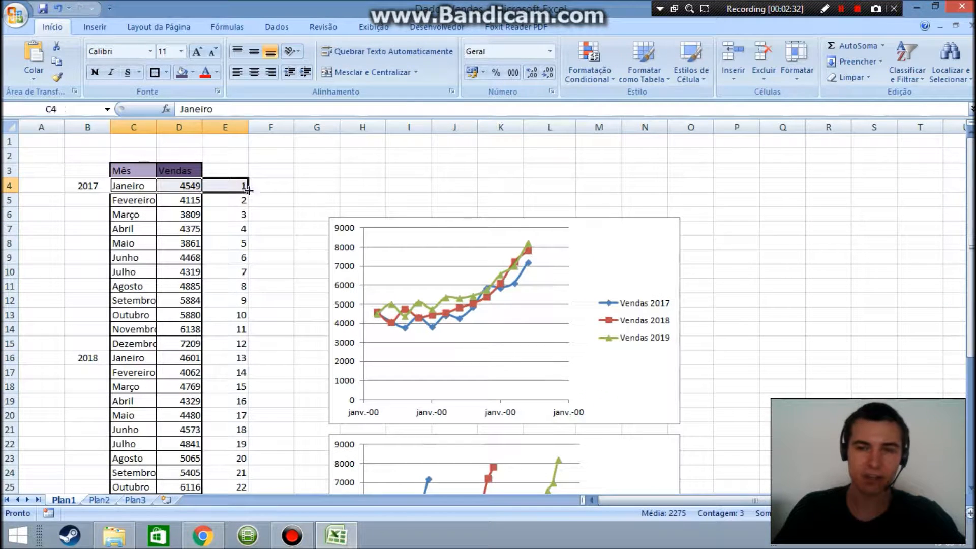
- Delete the overlaid, consecutive and single-series sales charts from the sheet
left_click(615, 247)
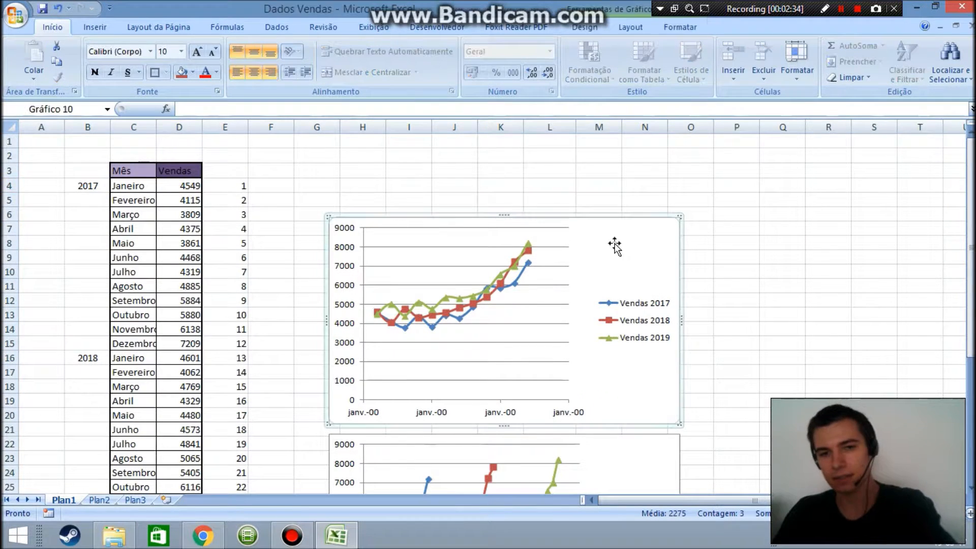
key("Delete")
left_click(661, 435)
key("Delete")
scroll(655, 447, "down", 5)
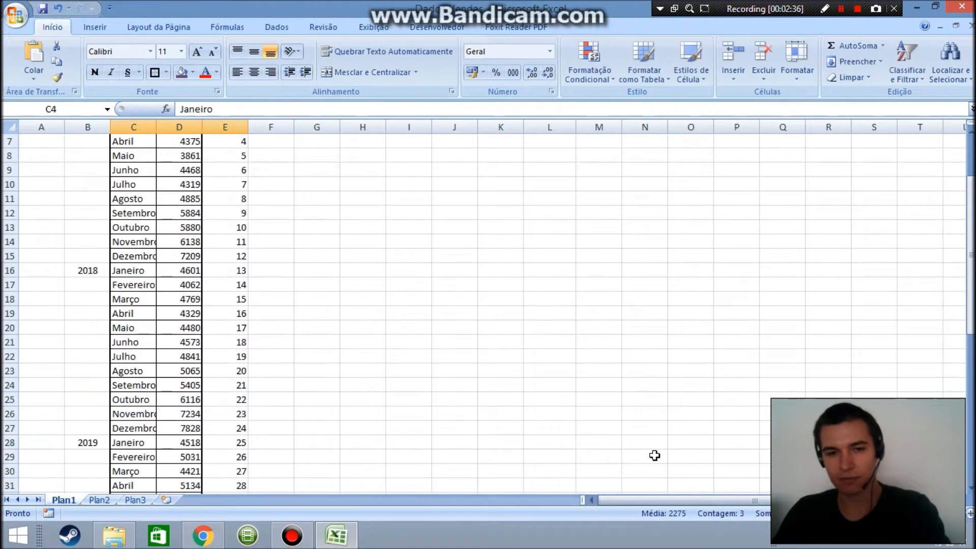
left_click(564, 456)
key("Delete")
scroll(196, 232, "up", 5)
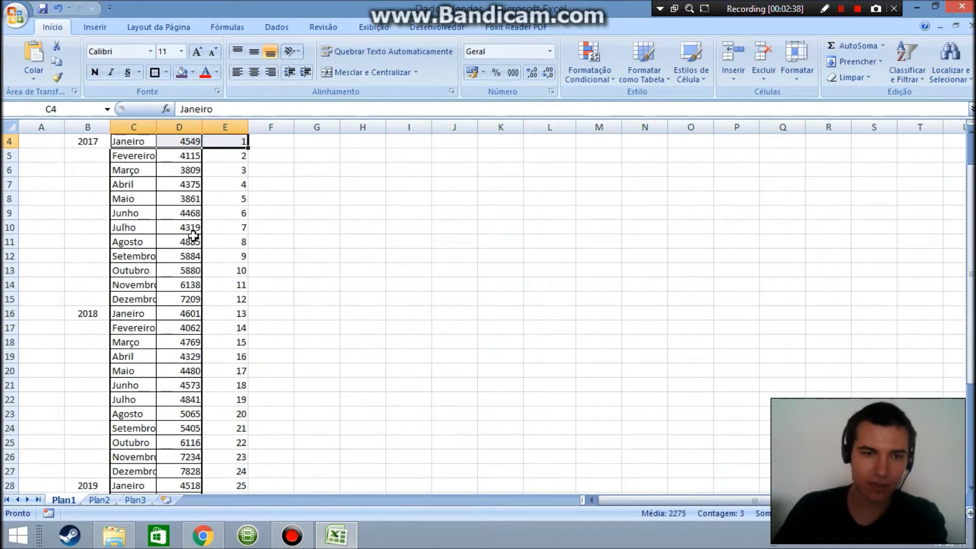
- Clear the sequential month numbers from cells E4:E39
left_click(313, 246)
left_click_drag(243, 185, 241, 471)
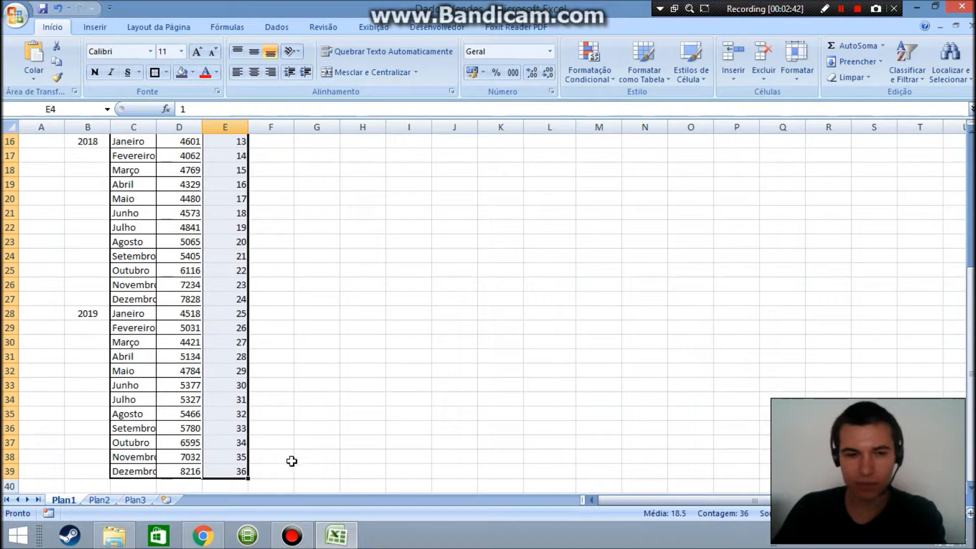
scroll(318, 458, "up", 5)
left_click(342, 371)
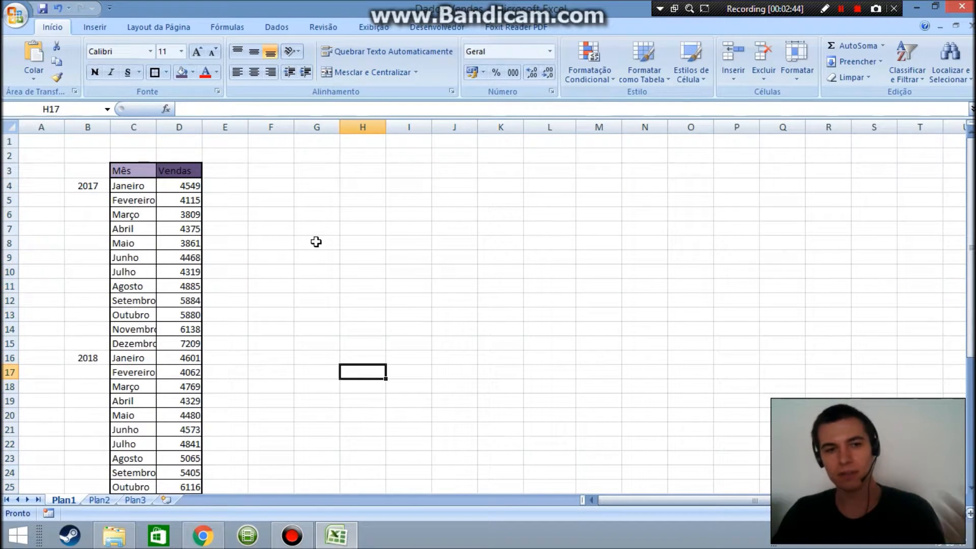
- Insert an empty scatter chart with smooth lines and markers, starting from blank cell F4
left_click(305, 190)
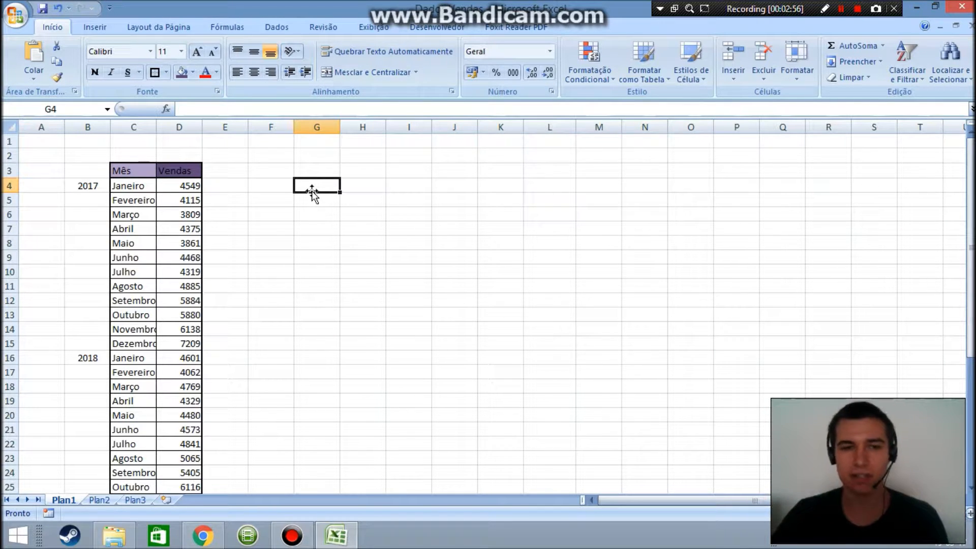
left_click(283, 187)
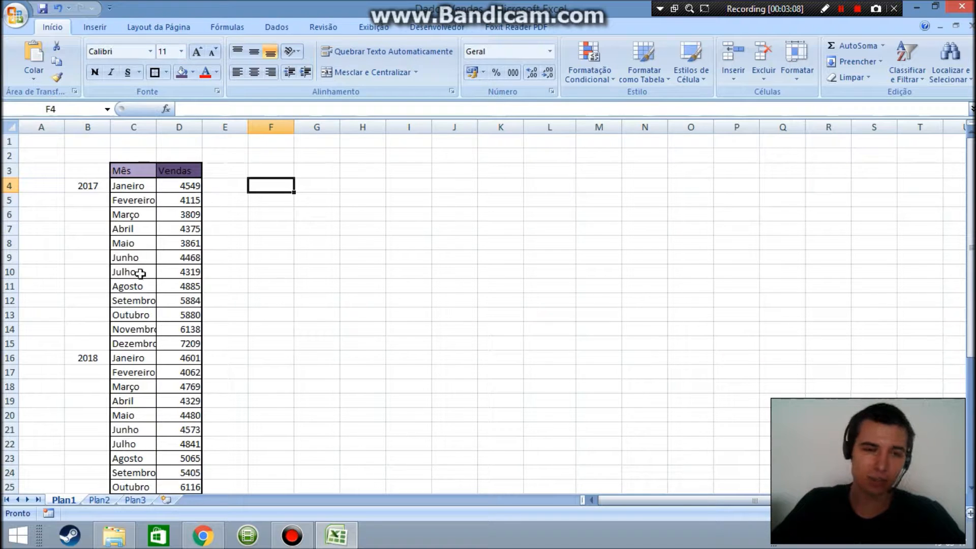
left_click(110, 27)
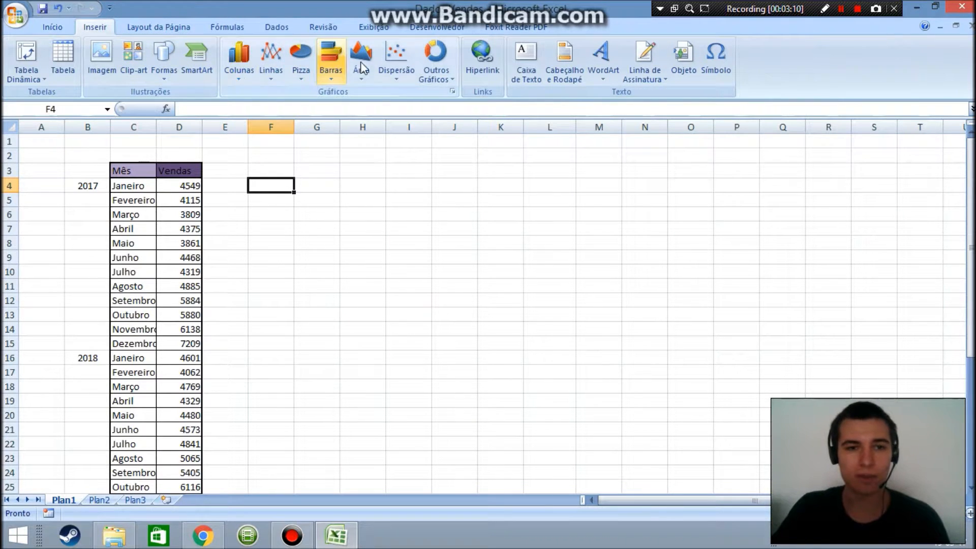
left_click(395, 58)
left_click(336, 116)
- Add a chart series named Vendas 2017 with the 2017 months in C4:C15 as its X values
right_click(413, 237)
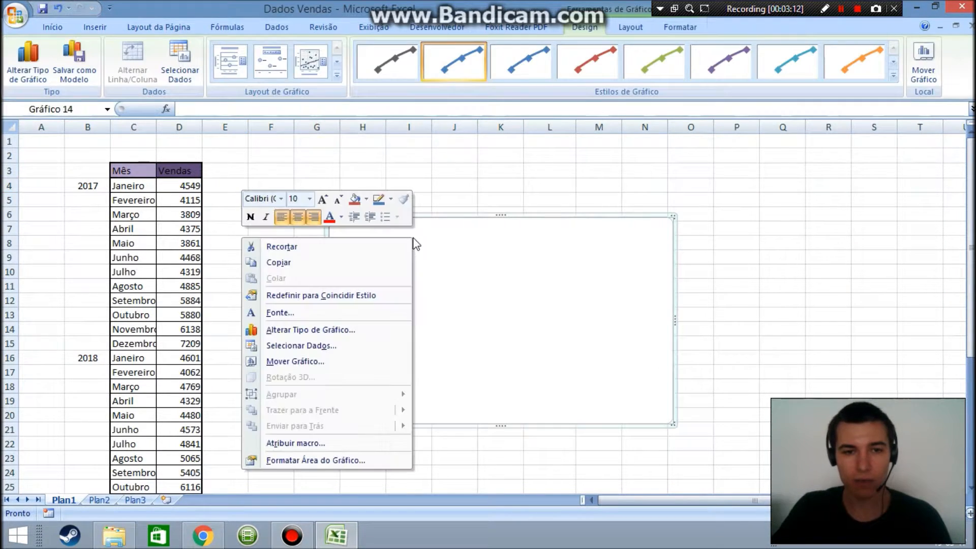
left_click(340, 345)
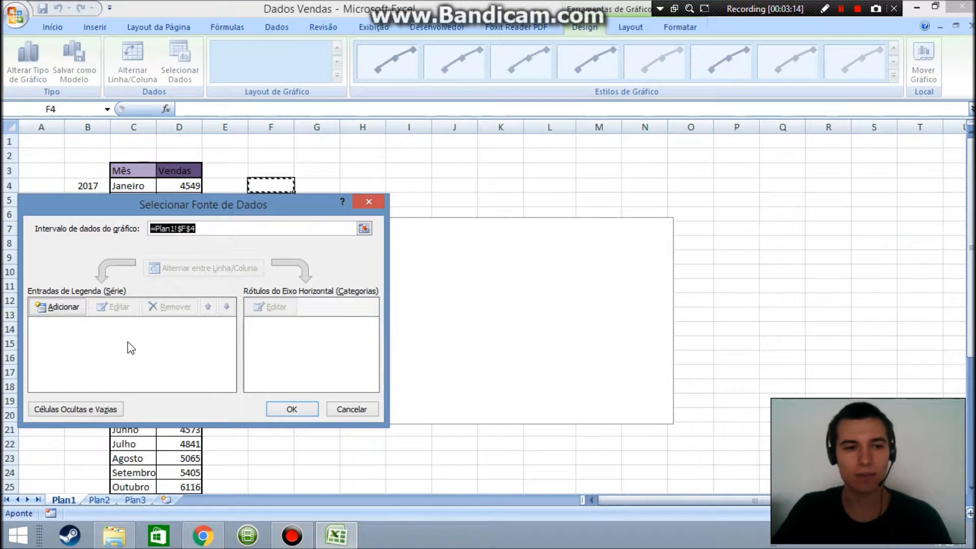
left_click(76, 308)
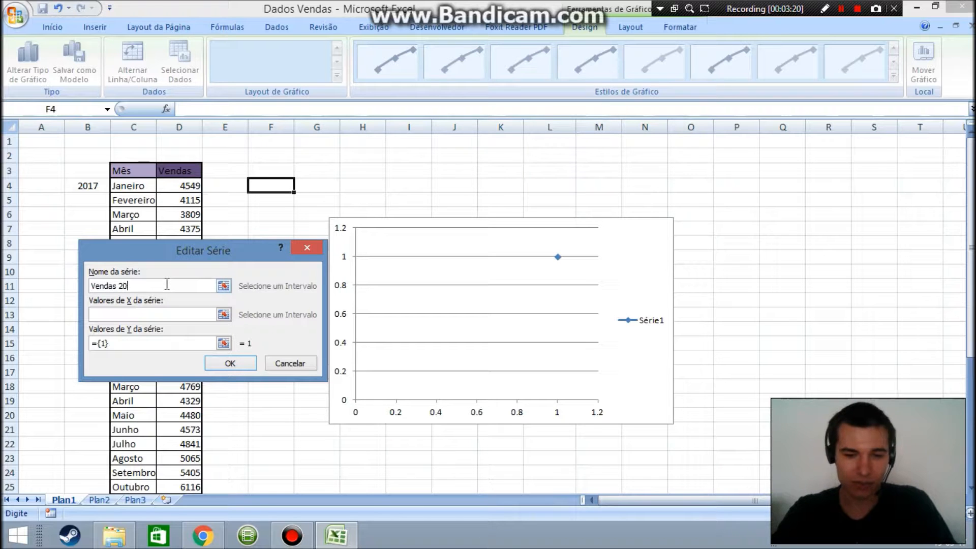
left_click(224, 314)
left_click_drag(124, 186, 129, 345)
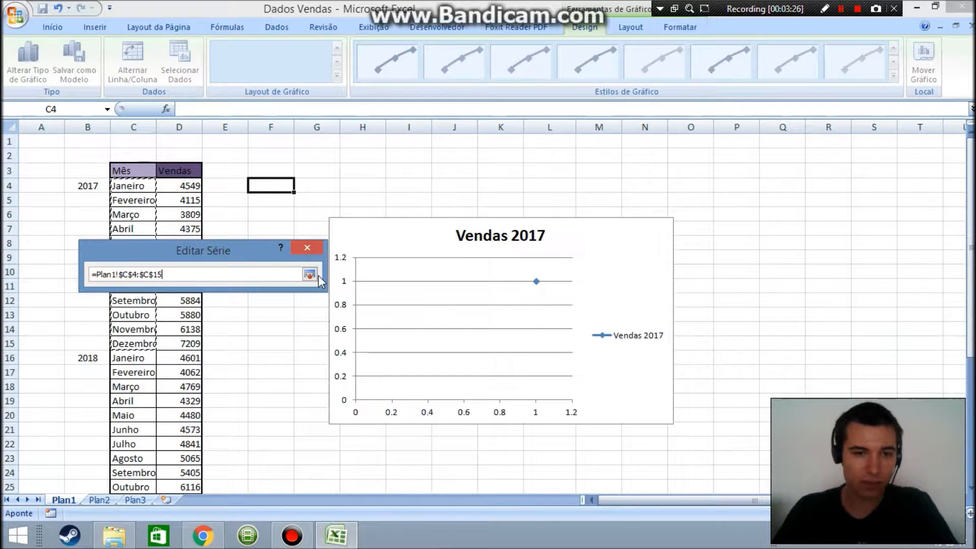
left_click(309, 274)
- Assign the sales in D4:D15 as the Y values of the Vendas 2017 series and accept the data source
left_click(223, 338)
left_click_drag(192, 185, 192, 343)
left_click(309, 274)
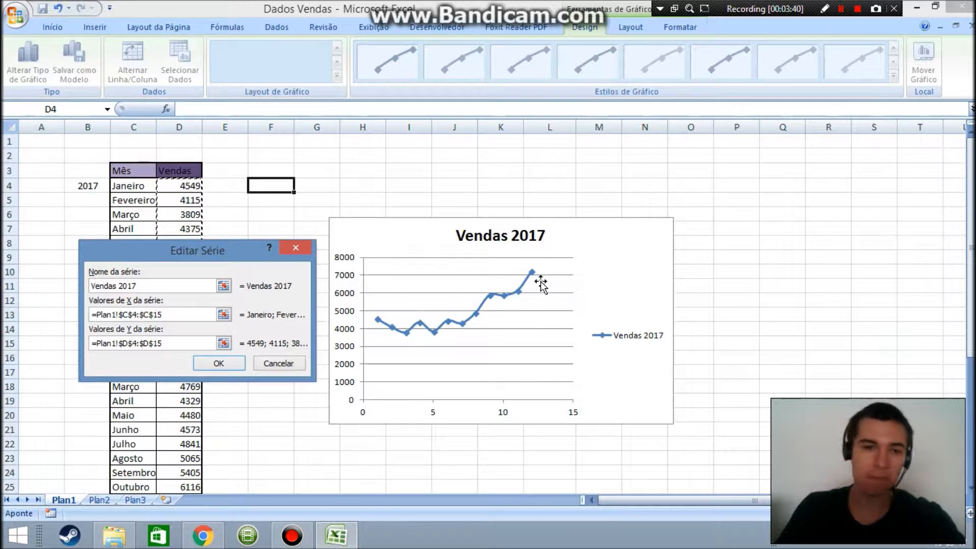
left_click(219, 362)
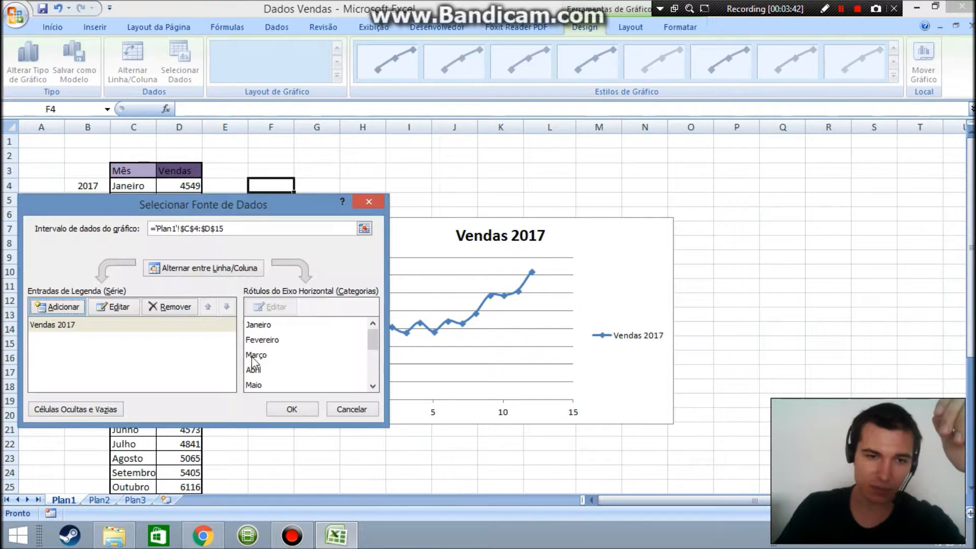
left_click(295, 409)
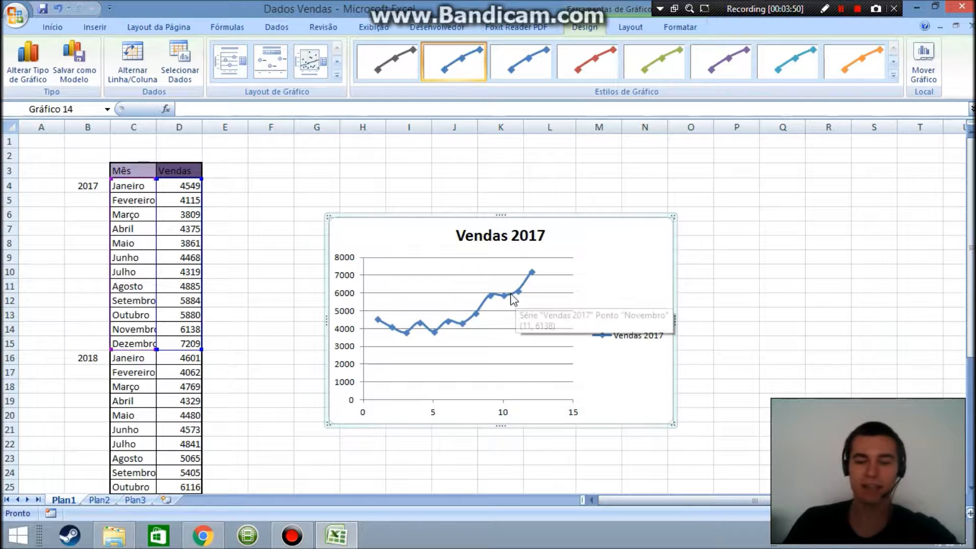
- Add a linear trendline to the Vendas 2017 series
mouse_move(512, 298)
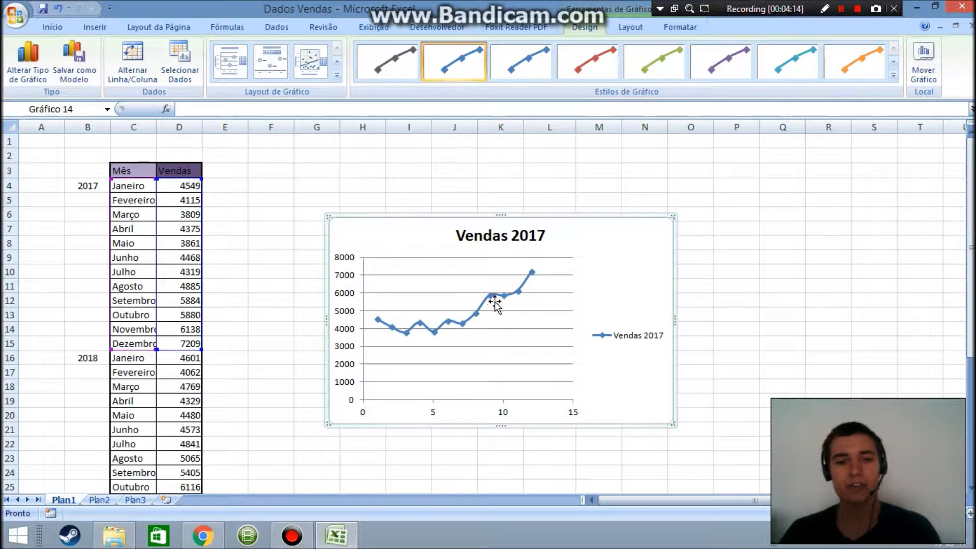
left_click(514, 300)
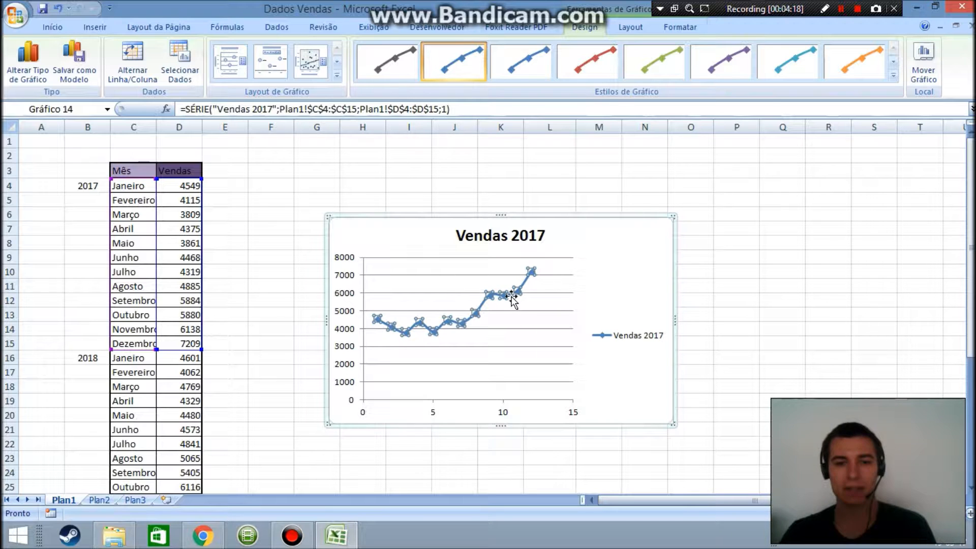
right_click(511, 295)
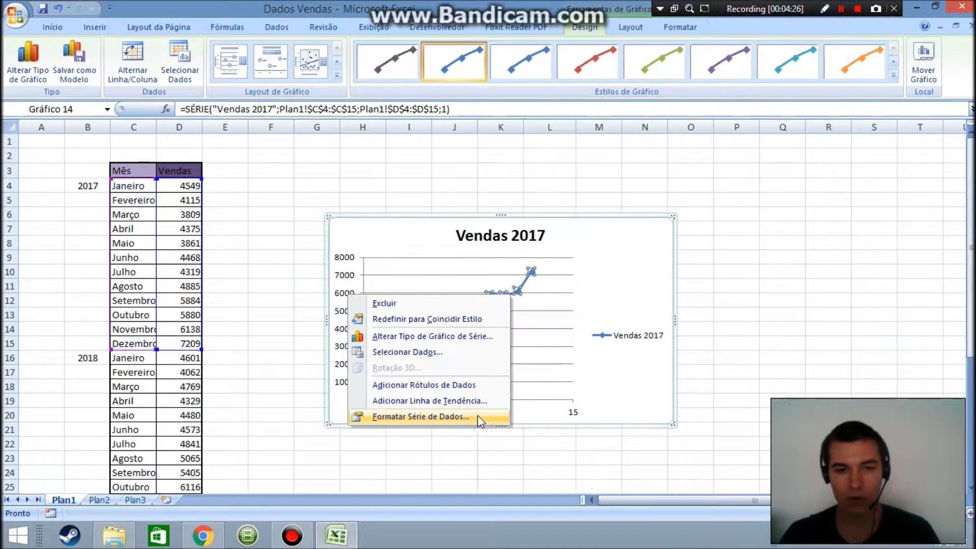
left_click(468, 404)
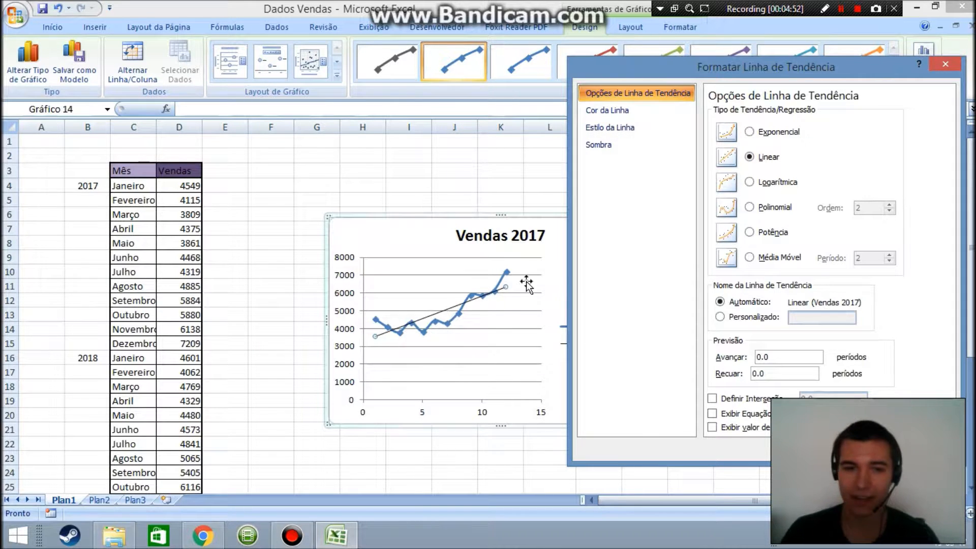
- Try the exponential and logarithmic trendline types, and set the trendline to polynomial of order 2
left_click(750, 133)
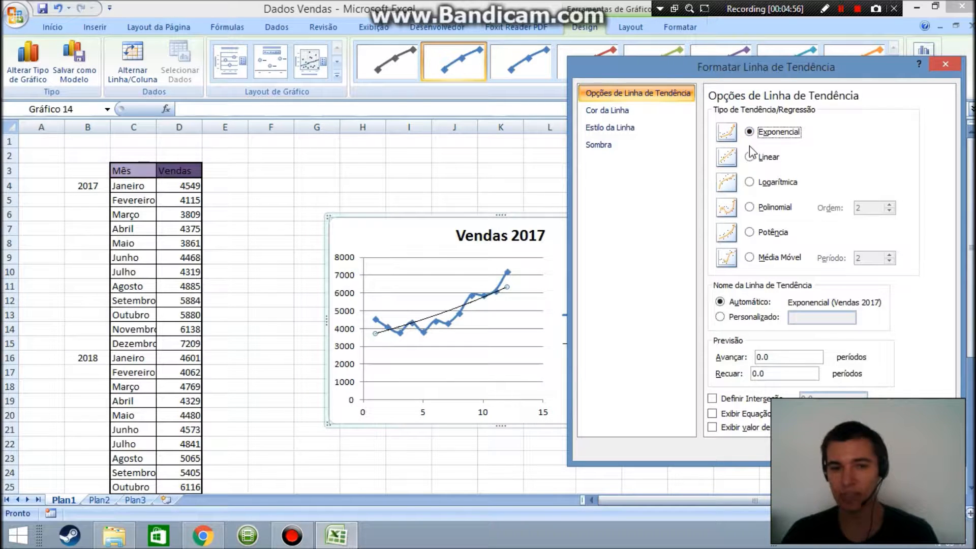
left_click(749, 183)
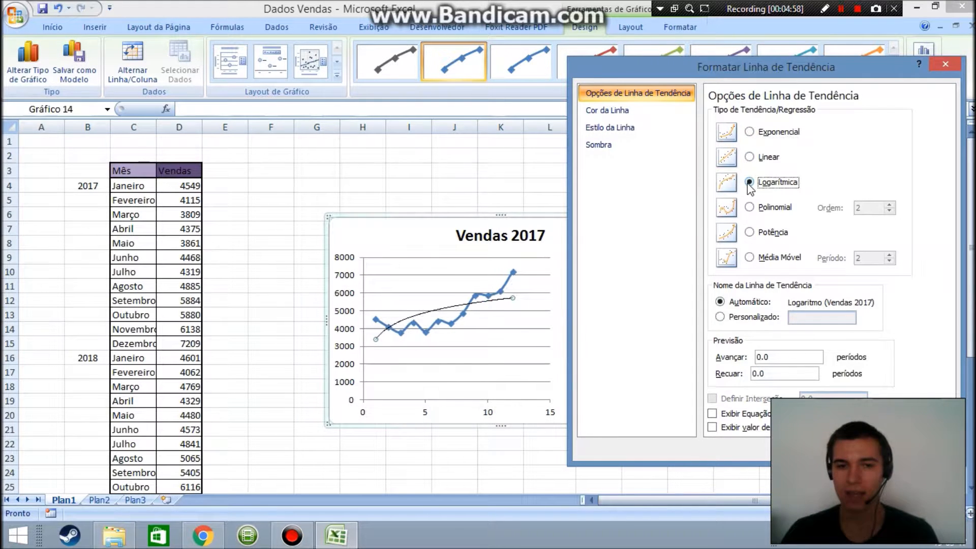
left_click(750, 207)
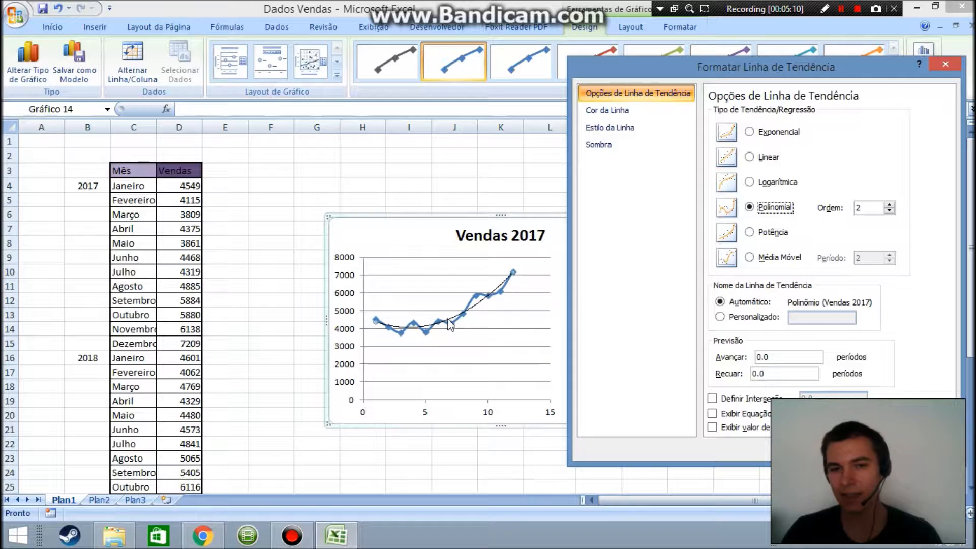
- Try raising the trendline's polynomial order to 6 and return it to 2
left_click(890, 204)
left_click(889, 210)
left_click(889, 205)
left_click(889, 204)
left_click(889, 205)
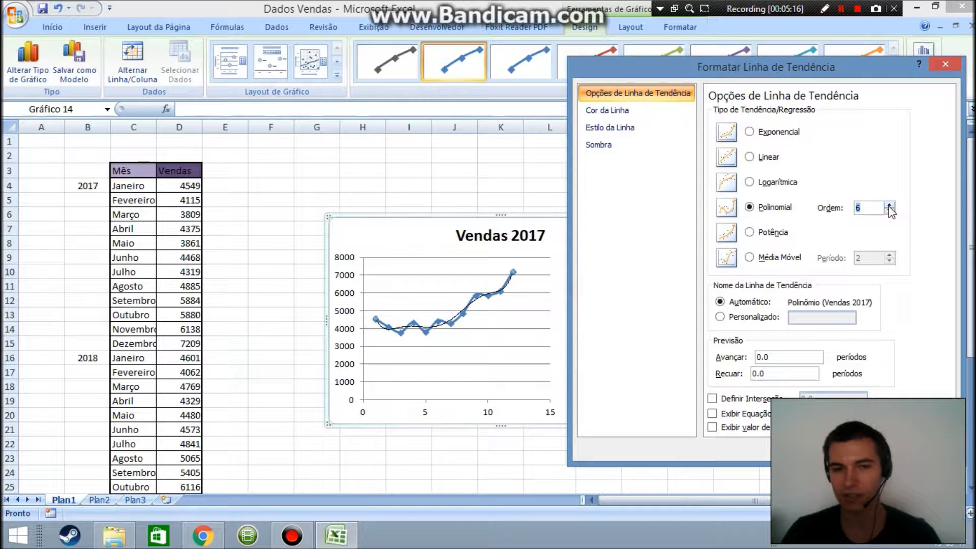
left_click(890, 211)
left_click(889, 211)
left_click(890, 210)
left_click(890, 211)
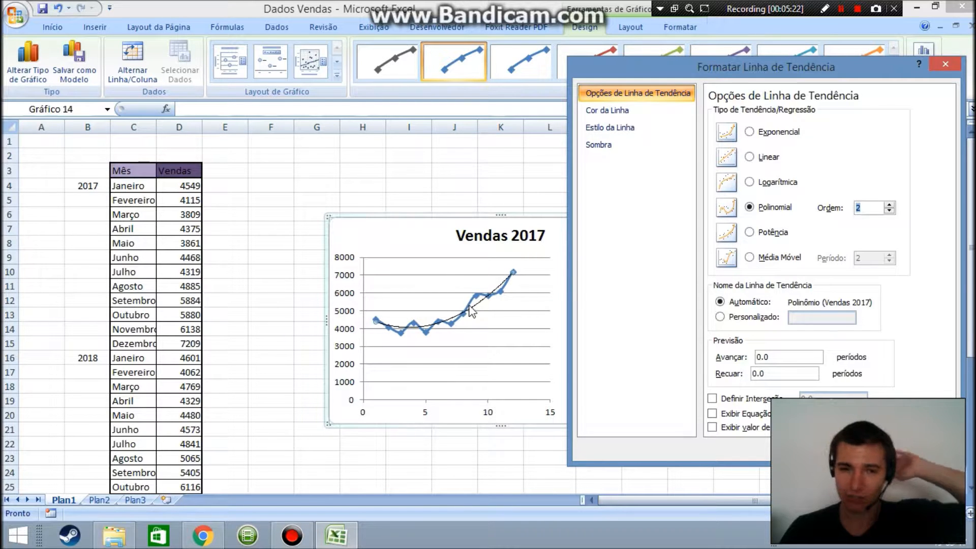
- Try the power and moving-average trendline types and return to the second-order polynomial
left_click(750, 233)
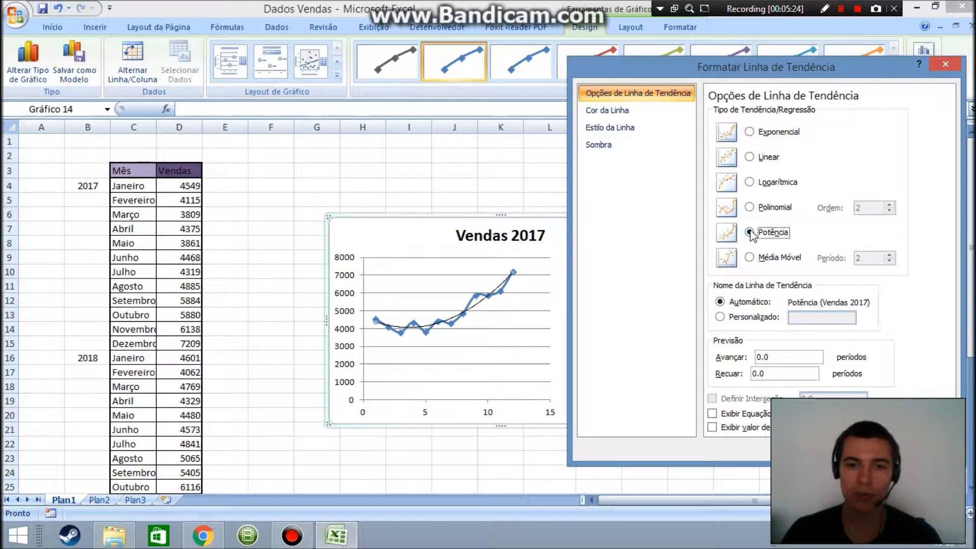
left_click(749, 258)
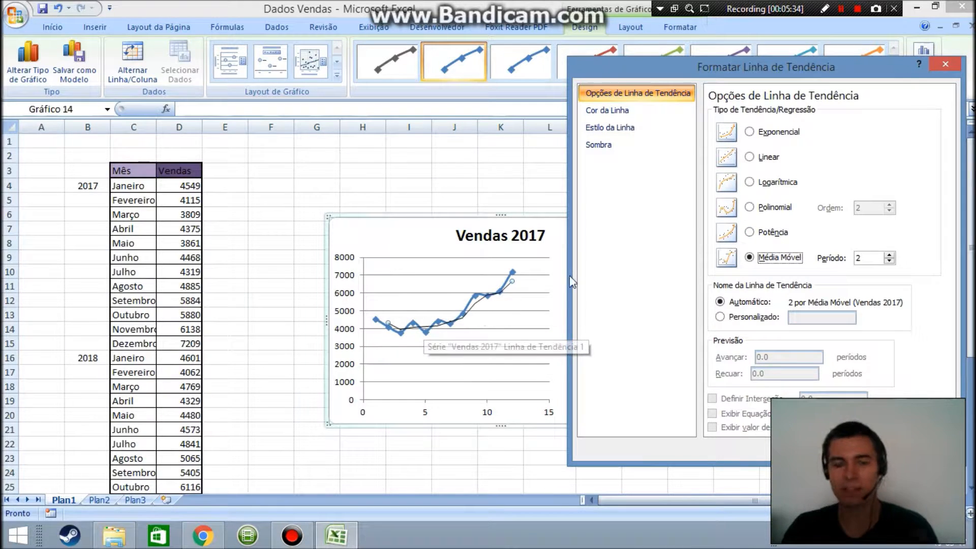
left_click(751, 207)
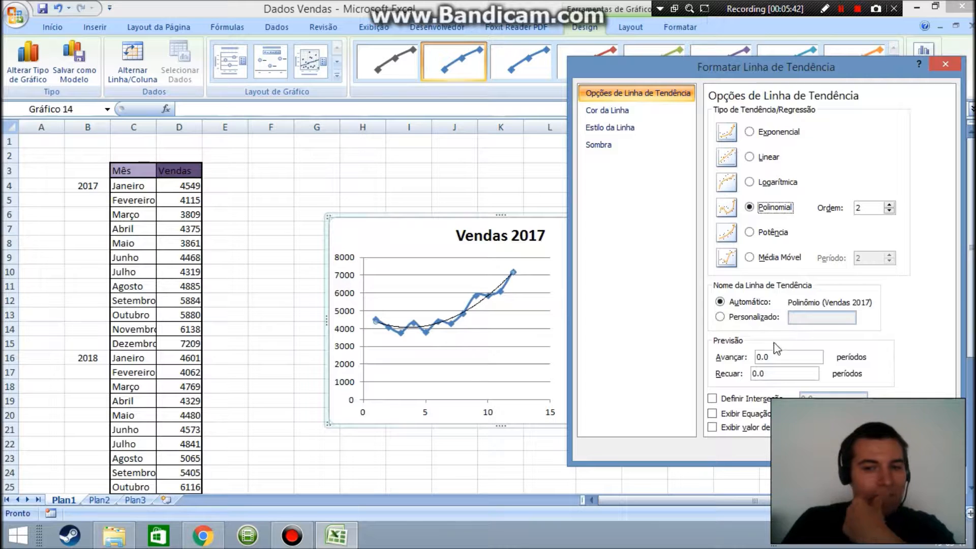
- Display the trendline equation on the chart and move its label up, just beneath the chart title
left_click(712, 413)
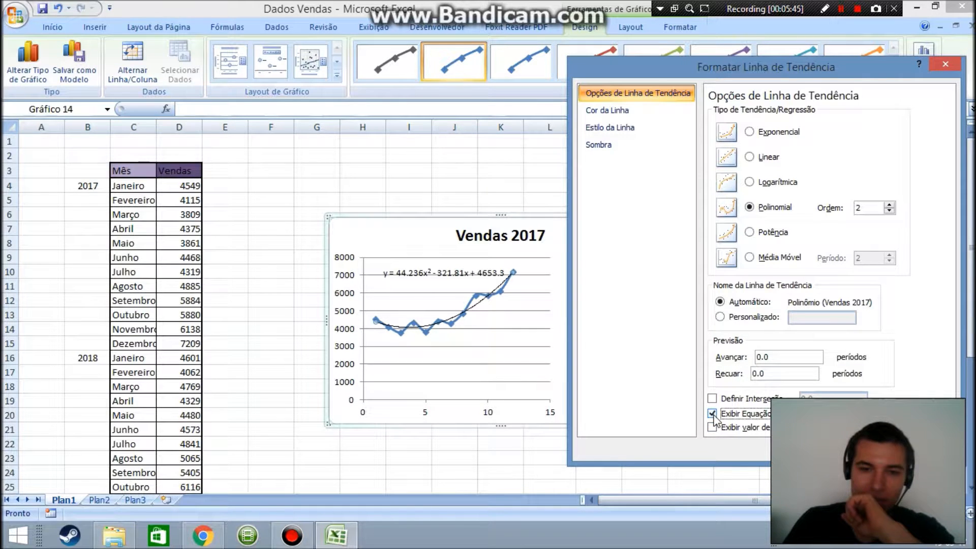
left_click(440, 274)
left_click_drag(438, 266, 435, 252)
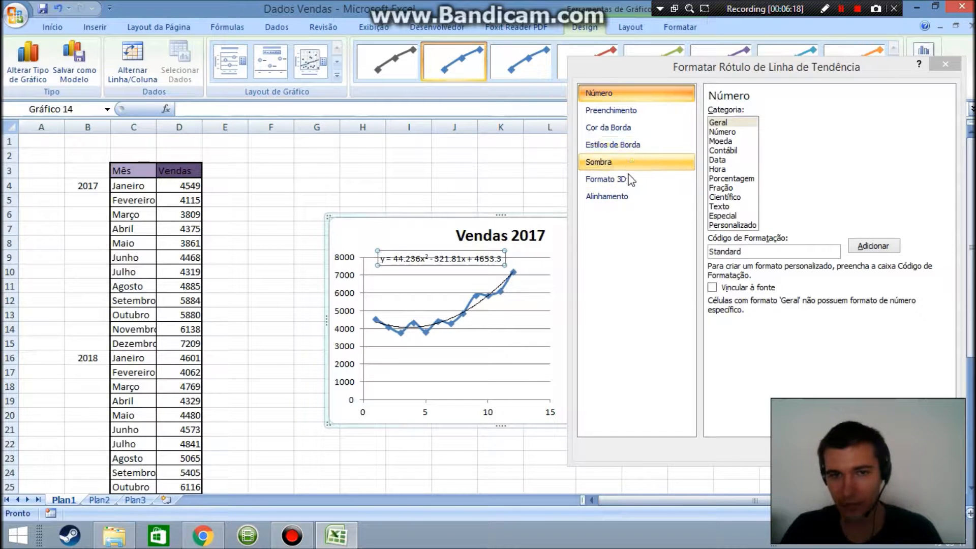
- Open the trendline's format options on the Vendas 2017 chart and display its R-squared value on the chart
left_click(944, 64)
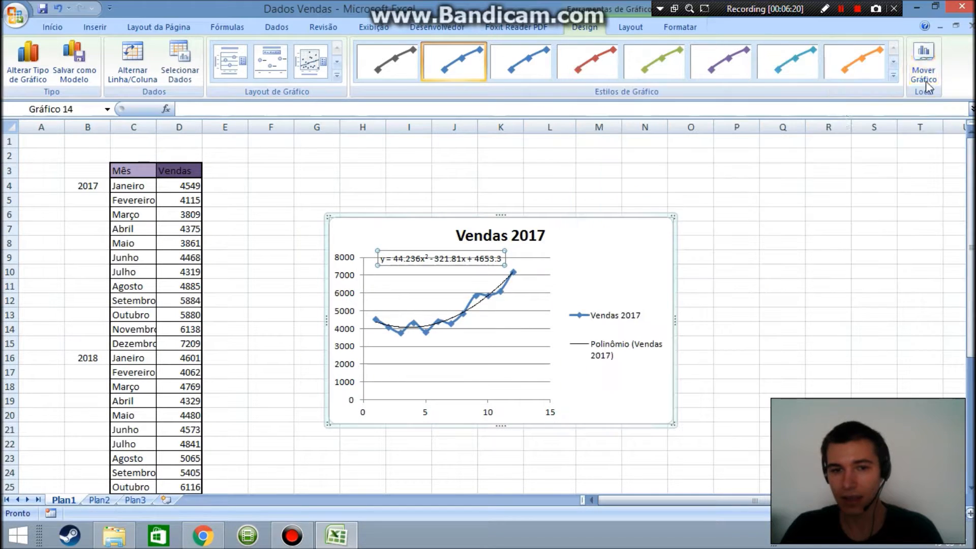
left_click(500, 296)
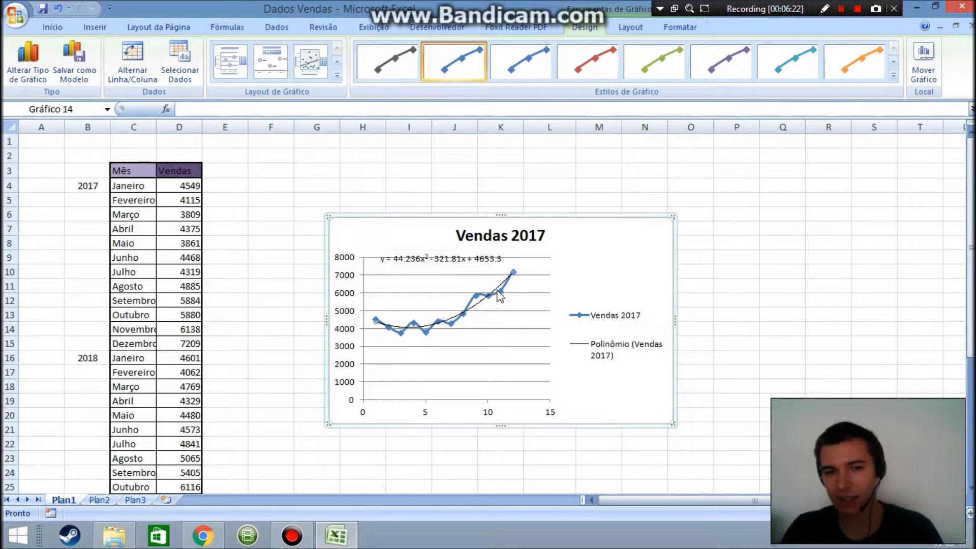
right_click(500, 292)
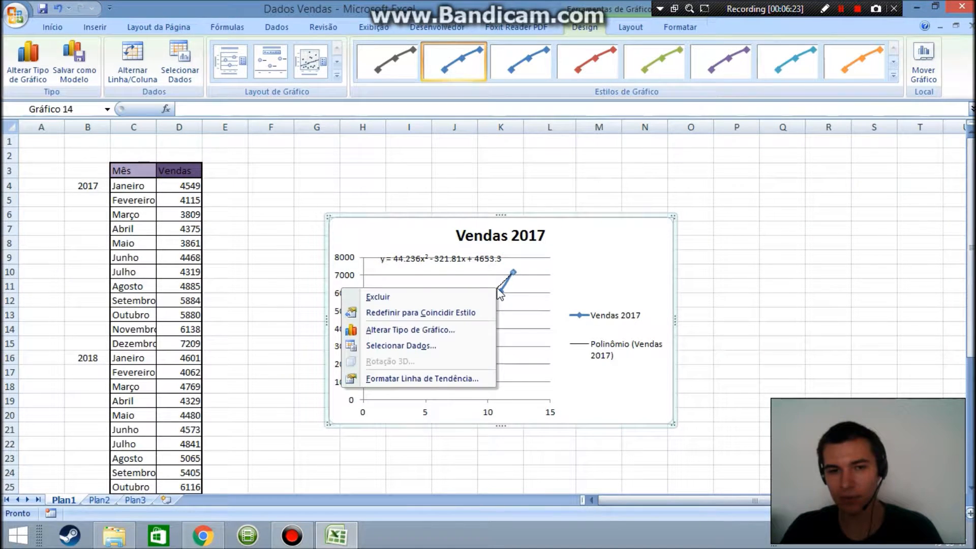
left_click(433, 380)
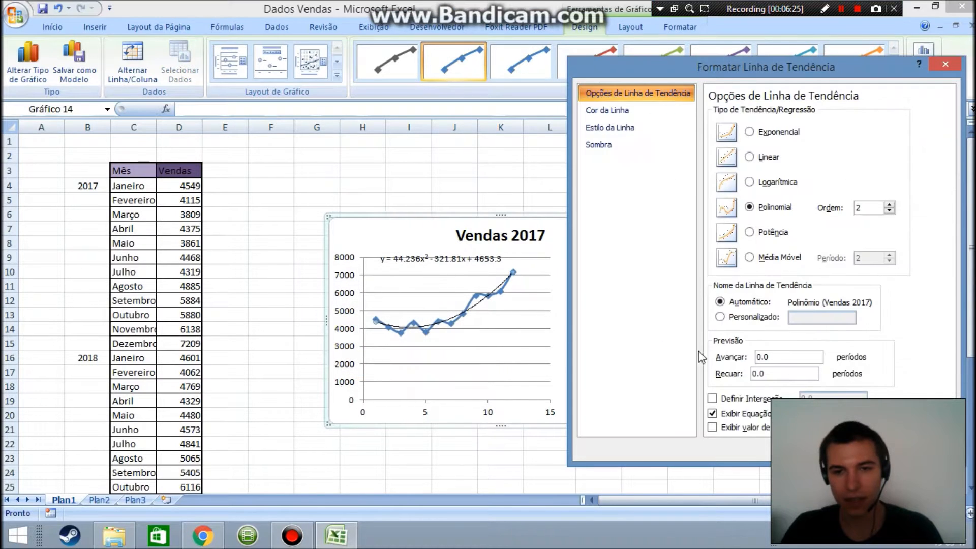
left_click(743, 431)
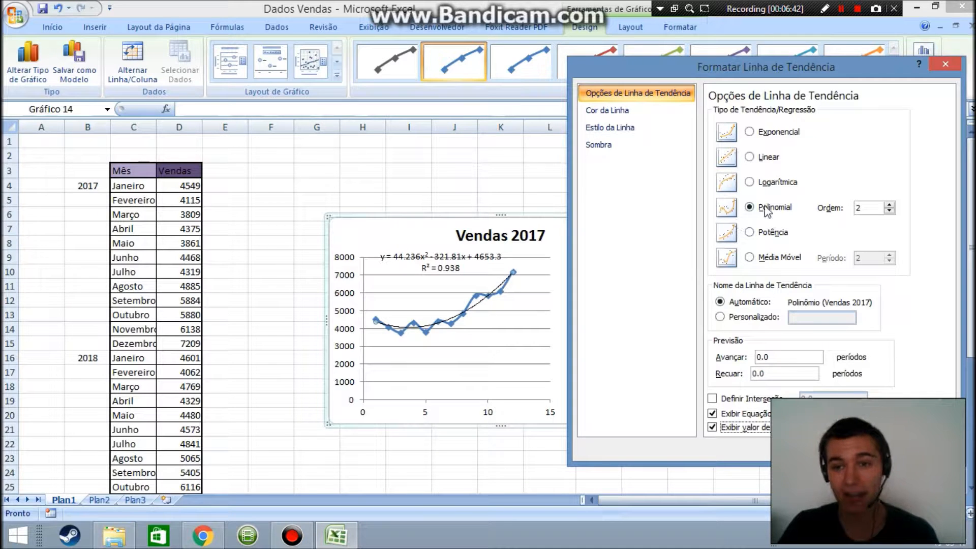
- Try the Linear, Exponential, Logarithmic, Power and Moving Average trendline types on the Vendas 2017 chart, returning to Polynomial
left_click(759, 159)
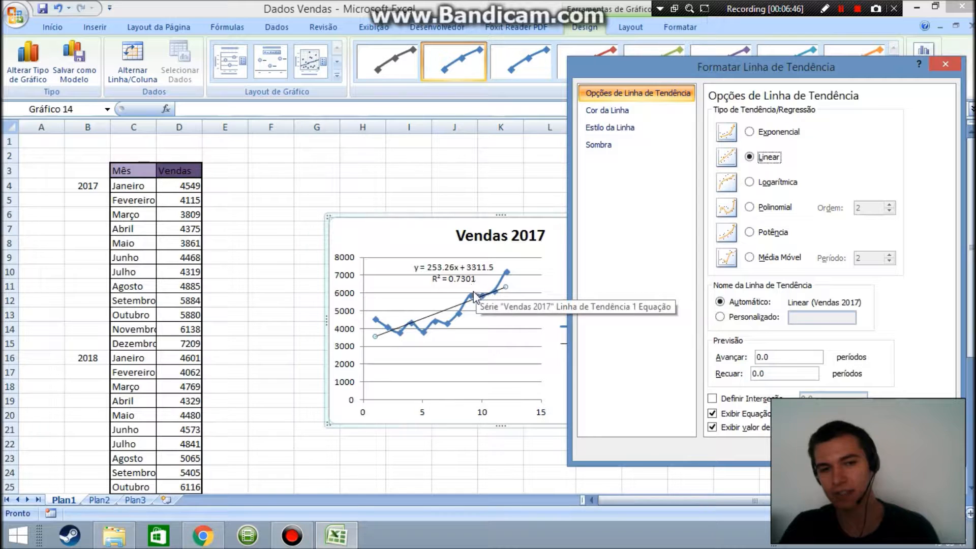
left_click(757, 134)
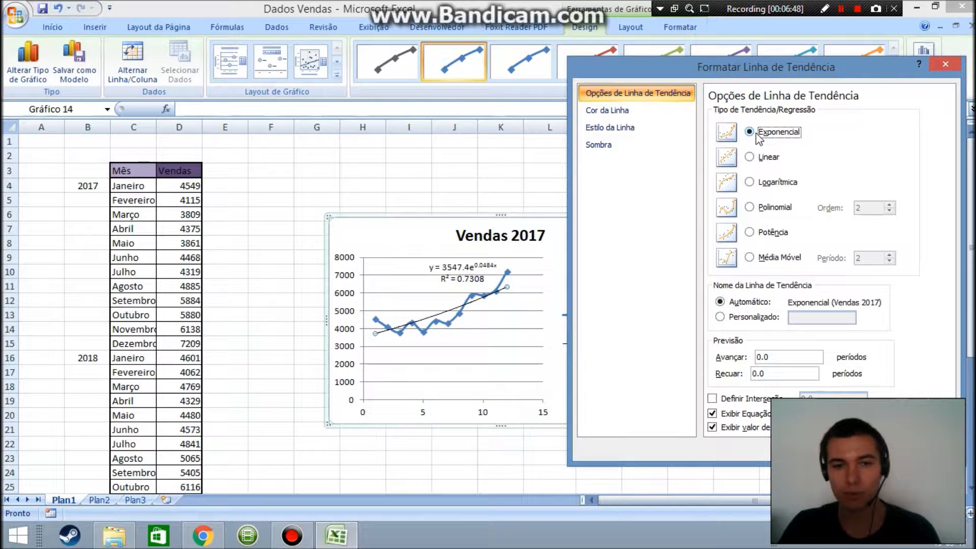
left_click(751, 183)
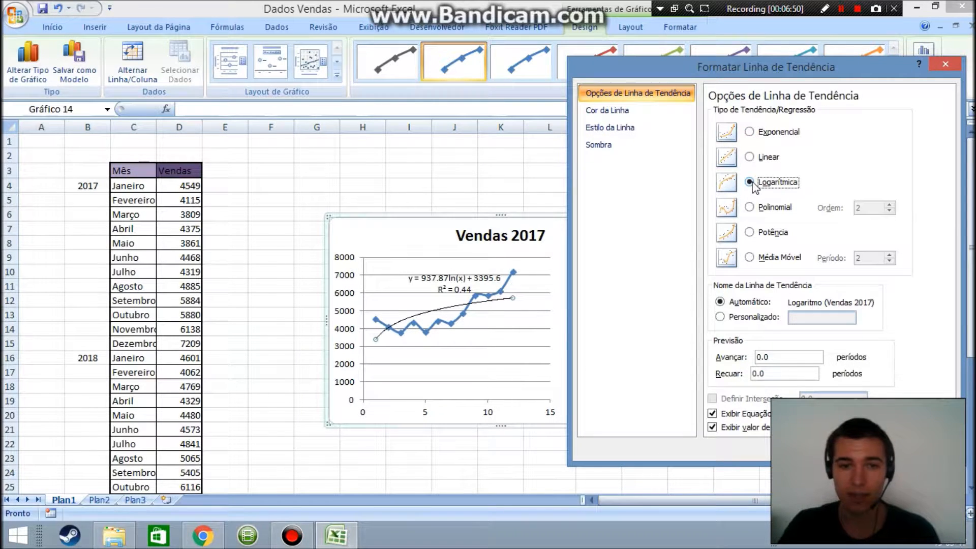
left_click(755, 233)
left_click(750, 258)
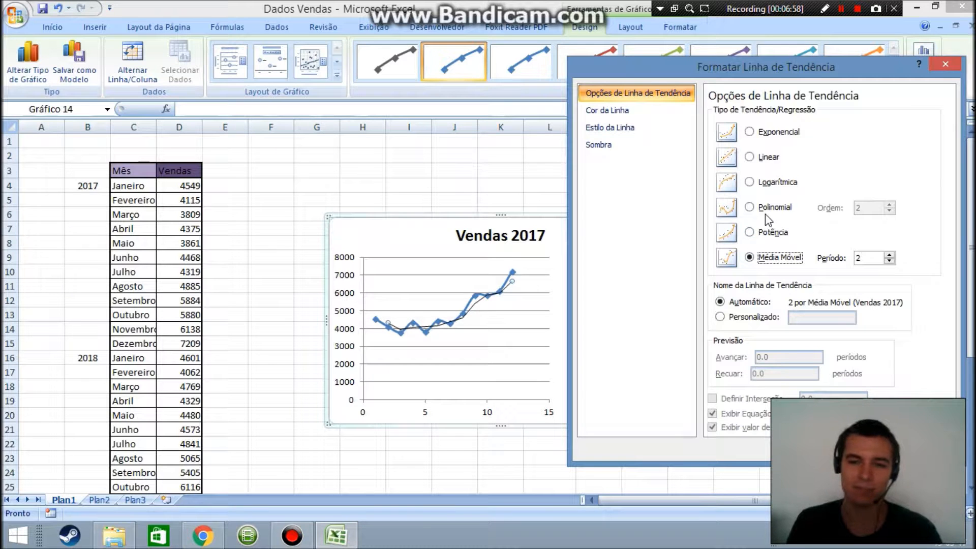
left_click(751, 207)
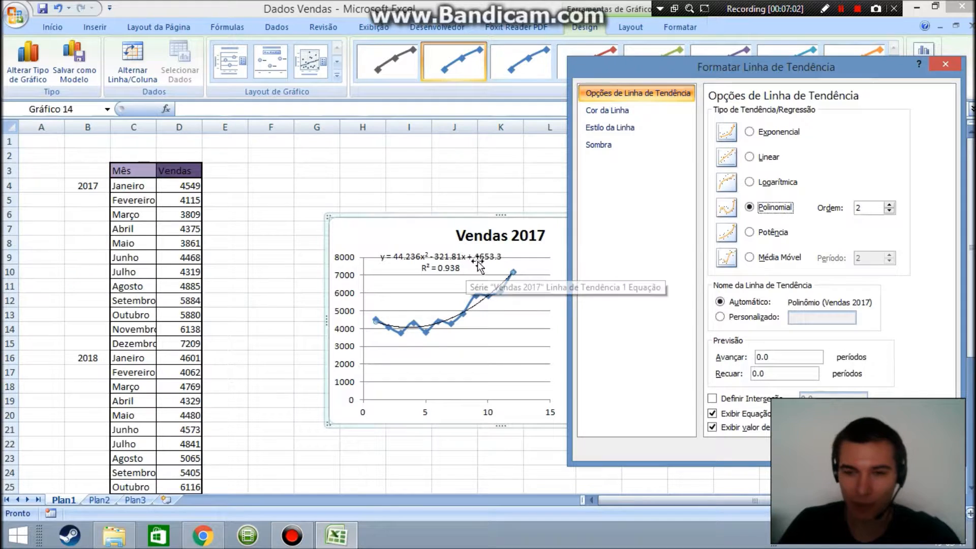
- Try higher polynomial orders for the Vendas 2017 trendline and return the order to 2
left_click(888, 205)
left_click(889, 205)
left_click(889, 204)
left_click(889, 205)
left_click(889, 211)
left_click(889, 211)
left_click(888, 211)
left_click(889, 211)
left_click(889, 205)
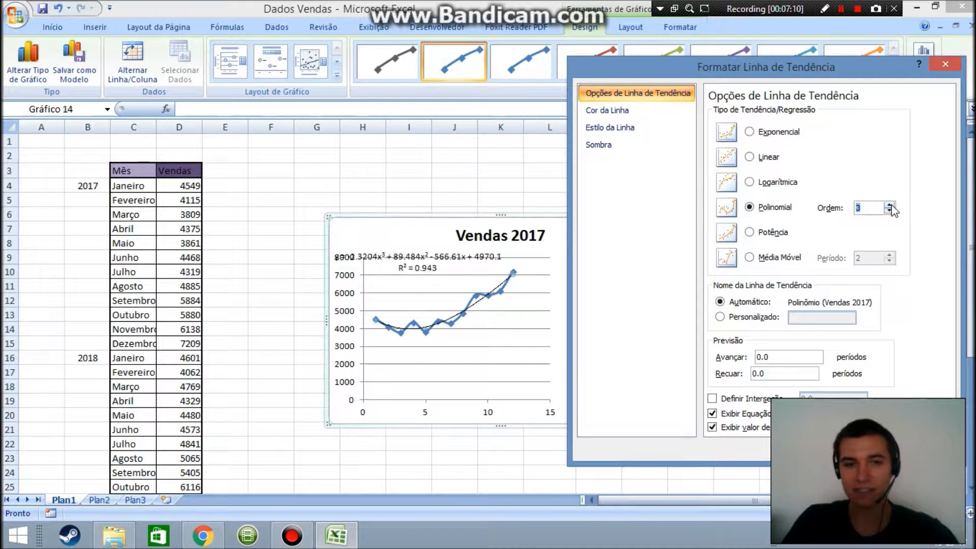
left_click(889, 205)
left_click(889, 205)
left_click(888, 211)
left_click(888, 211)
left_click(889, 211)
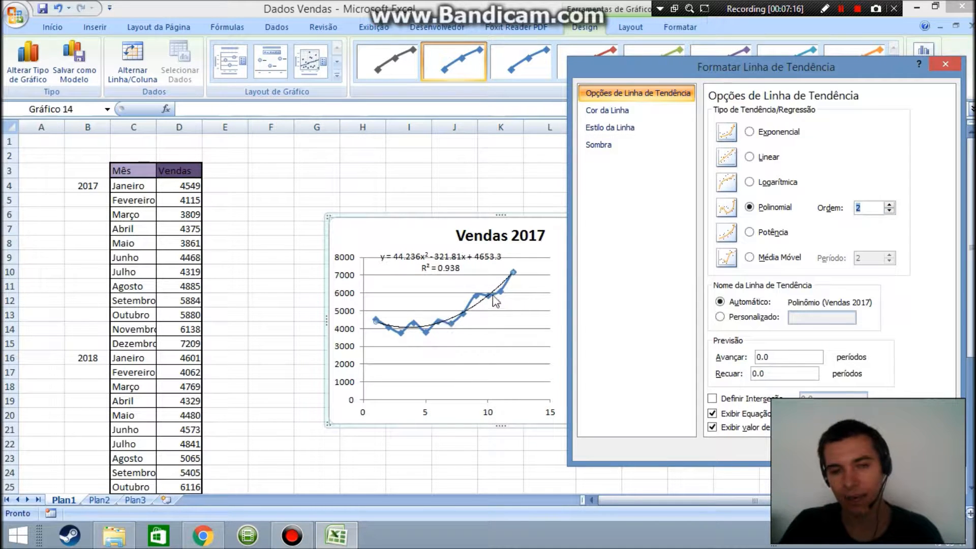
- Delete the trendline's equation label and the whole Vendas 2017 chart from the sheet
left_click(459, 270)
key("Delete")
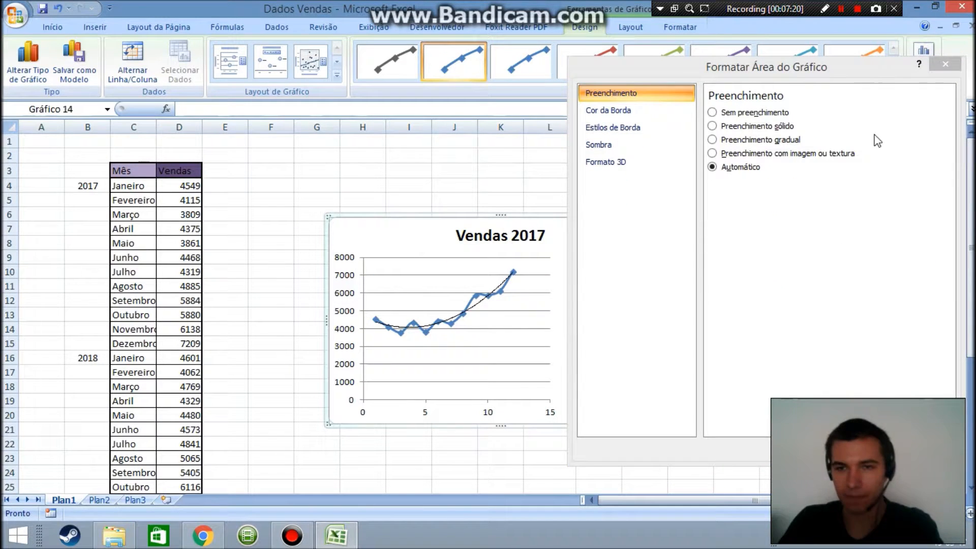
left_click(945, 65)
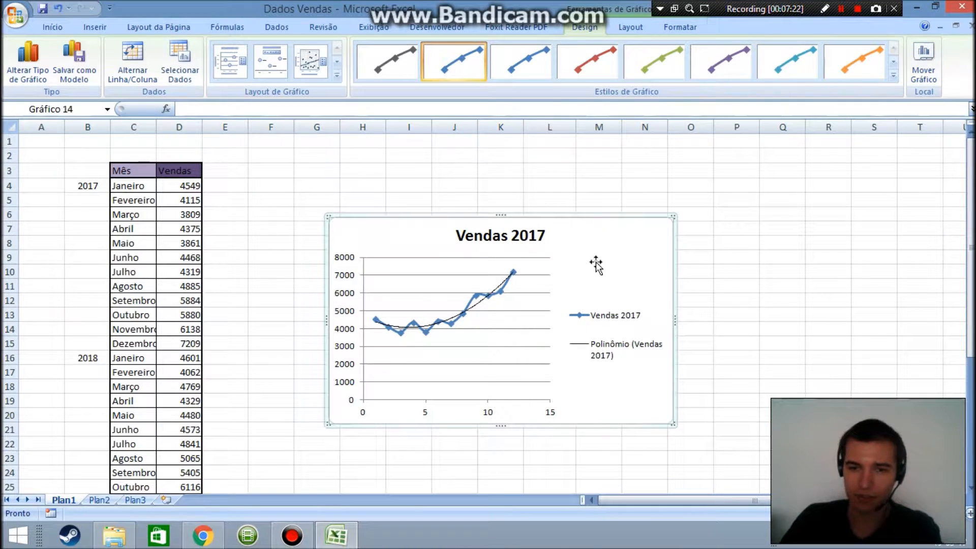
key("Delete")
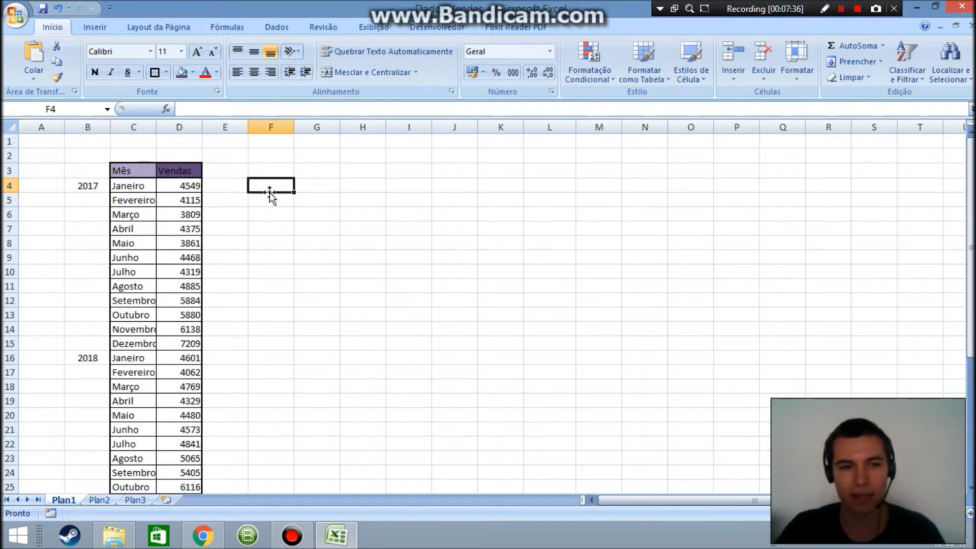
- Enter the formula =D16-D4 in cell E16 to calculate the January sales difference between 2018 and 2017
left_click(227, 198)
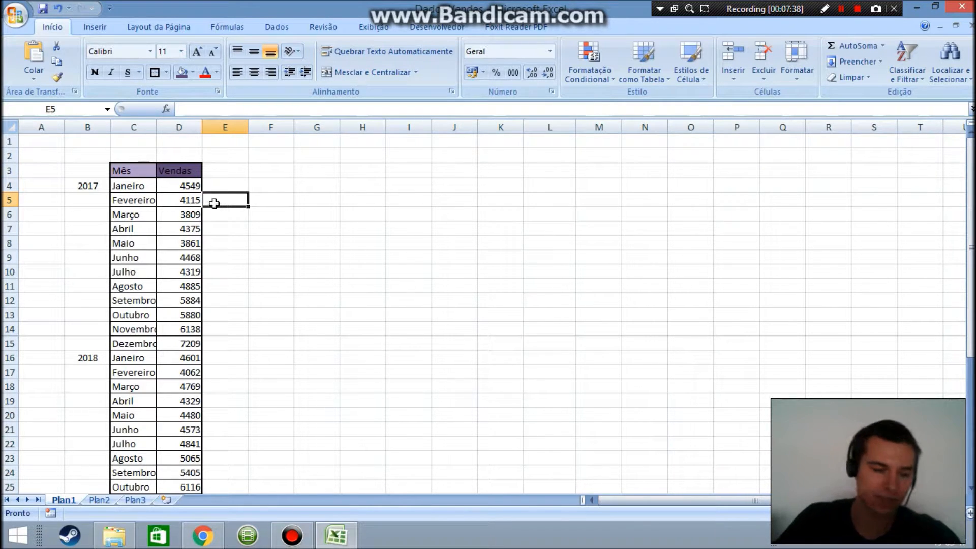
left_click(224, 186)
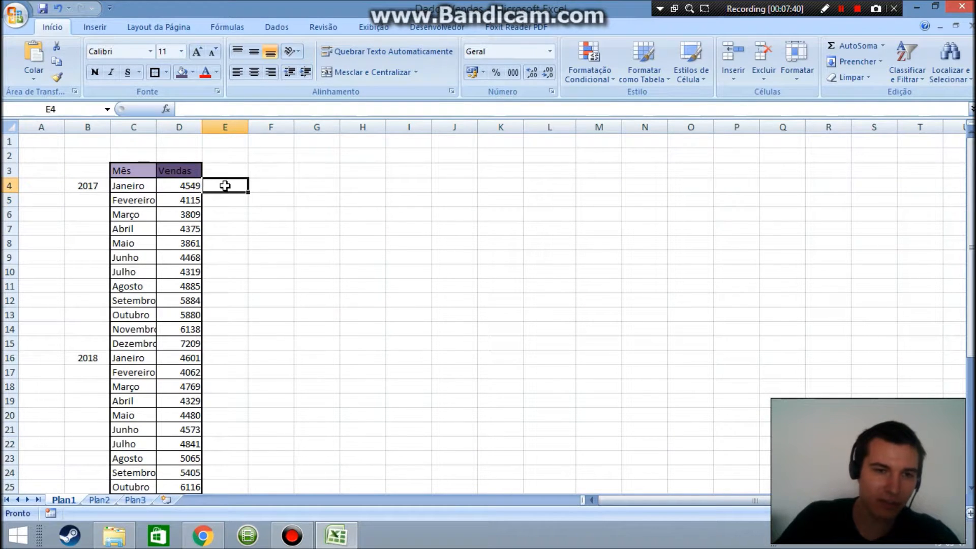
left_click(224, 358)
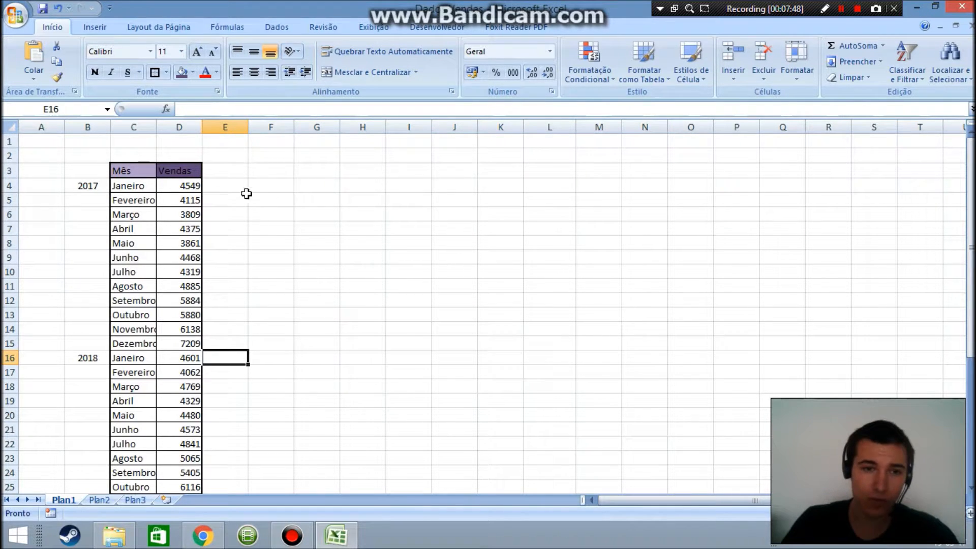
type("=")
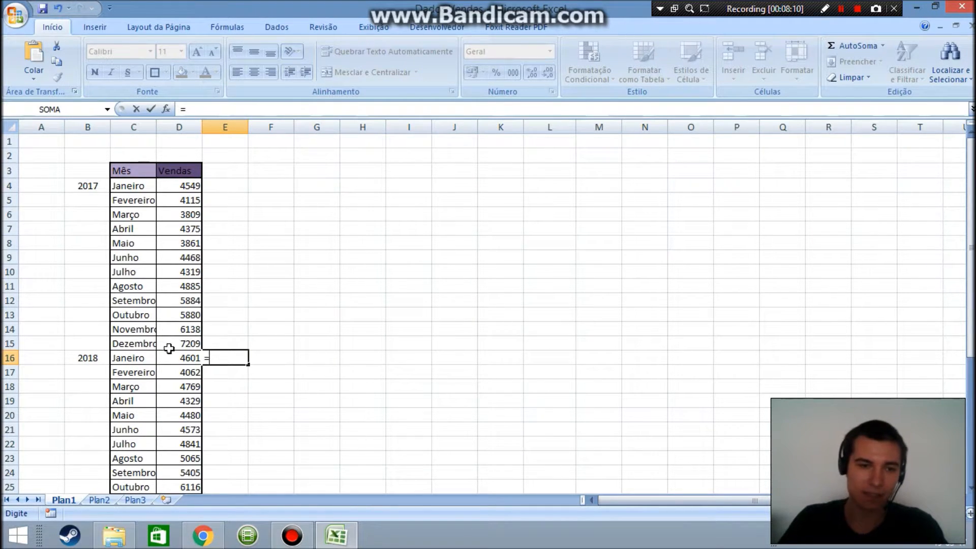
left_click(187, 361)
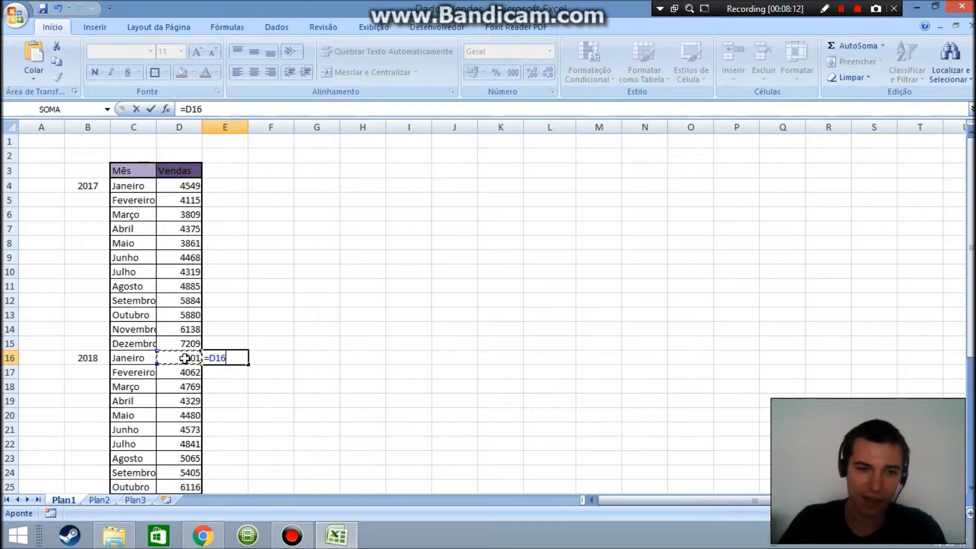
type("-")
left_click(191, 185)
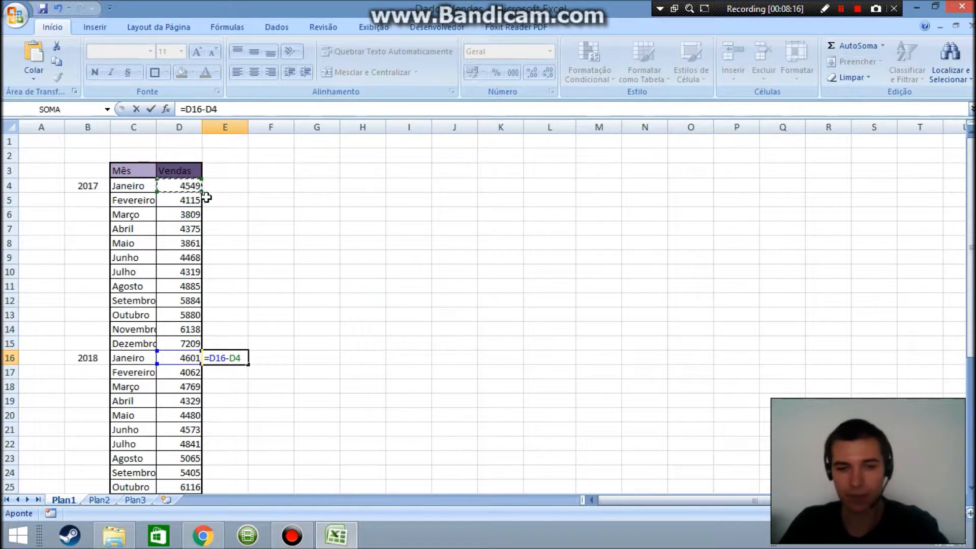
key("Return")
- Fill the year-over-year difference formula from E16 down column E alongside the remaining months
left_click(243, 355)
scroll(279, 354, "down", 2)
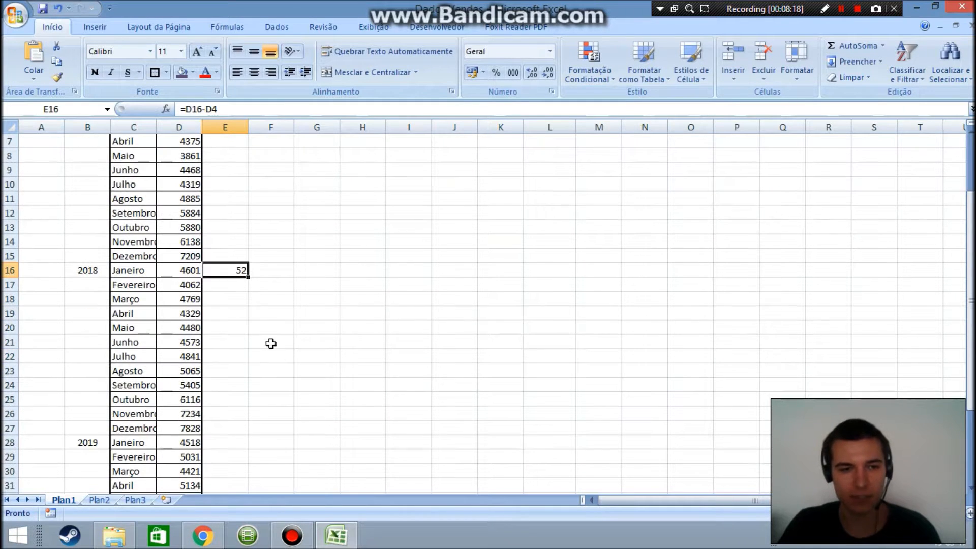
left_click_drag(252, 279, 243, 478)
left_click(297, 255)
scroll(279, 329, "up", 1)
- Insert an empty scatter chart with smooth lines and markers from the blank cell G16
left_click_drag(235, 187, 239, 344)
left_click(317, 269)
left_click(327, 184)
left_click(106, 25)
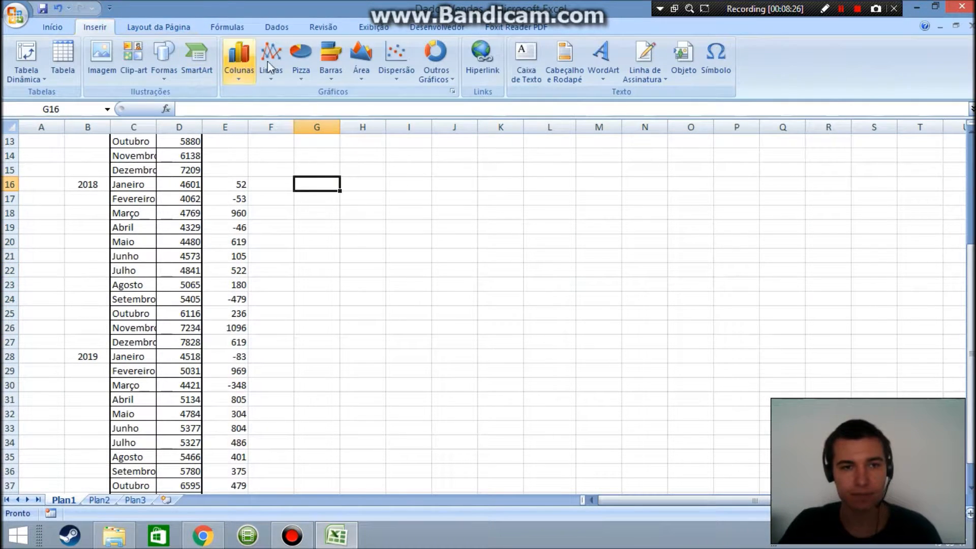
left_click(397, 60)
left_click(344, 123)
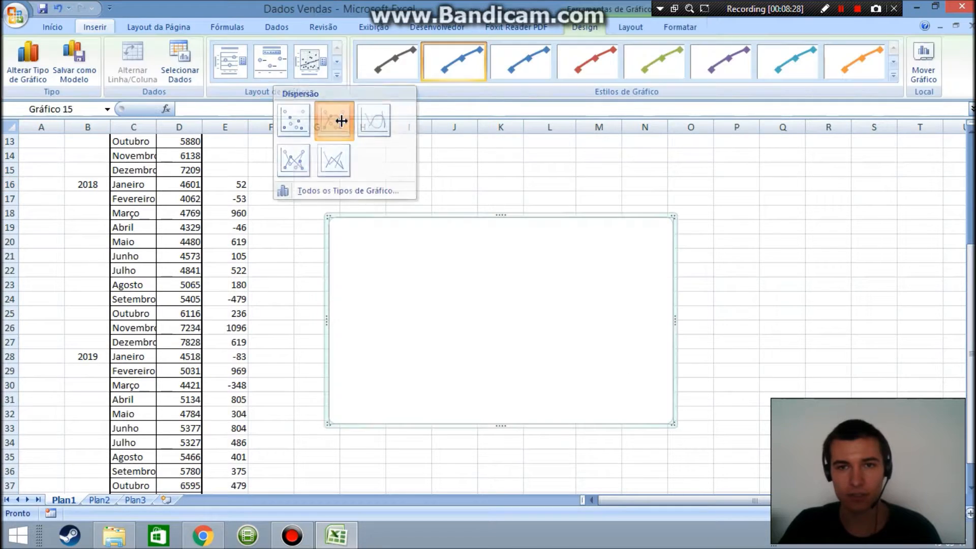
- Add a data series to the empty chart with the 2018 months in C16:C27 as its X values
right_click(416, 232)
left_click(329, 339)
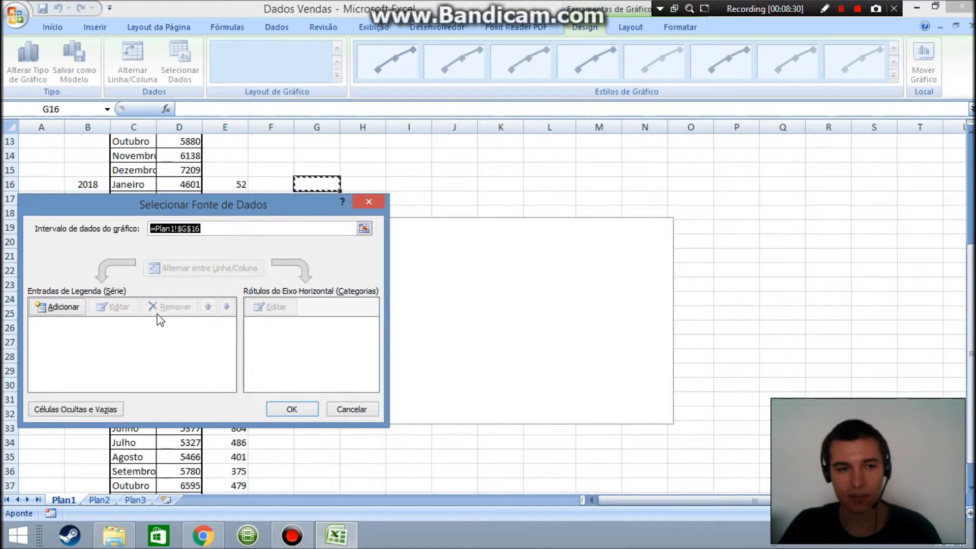
left_click(66, 311)
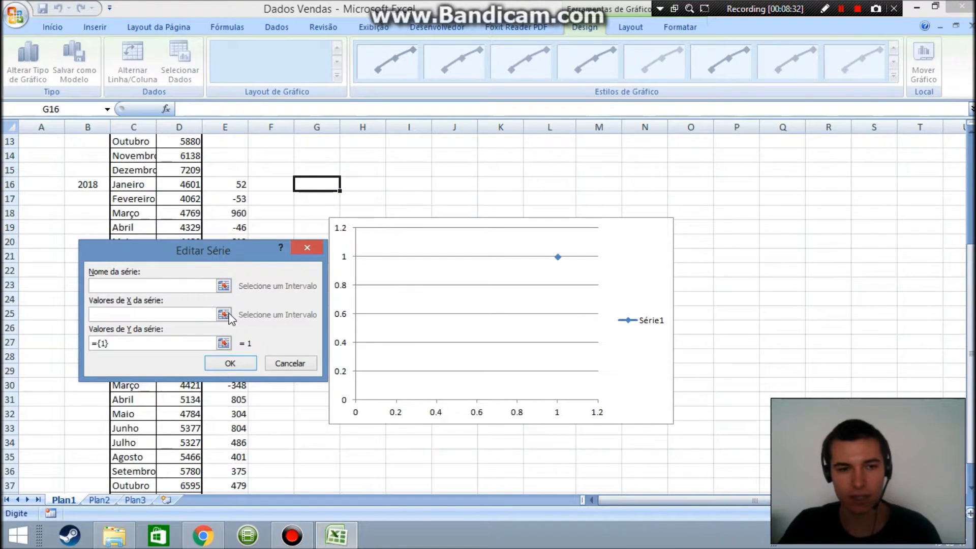
left_click(222, 305)
left_click_drag(142, 186, 142, 344)
left_click(311, 274)
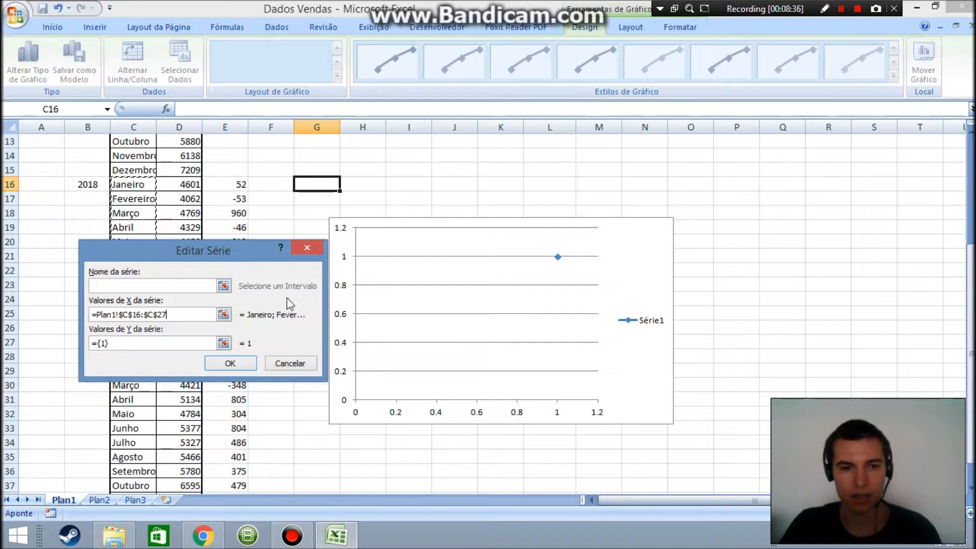
- Set the series' Y values to the differences in E16:E27 and apply the chart's data source
left_click(225, 342)
left_click_drag(186, 186, 189, 344)
left_click_drag(239, 185, 237, 344)
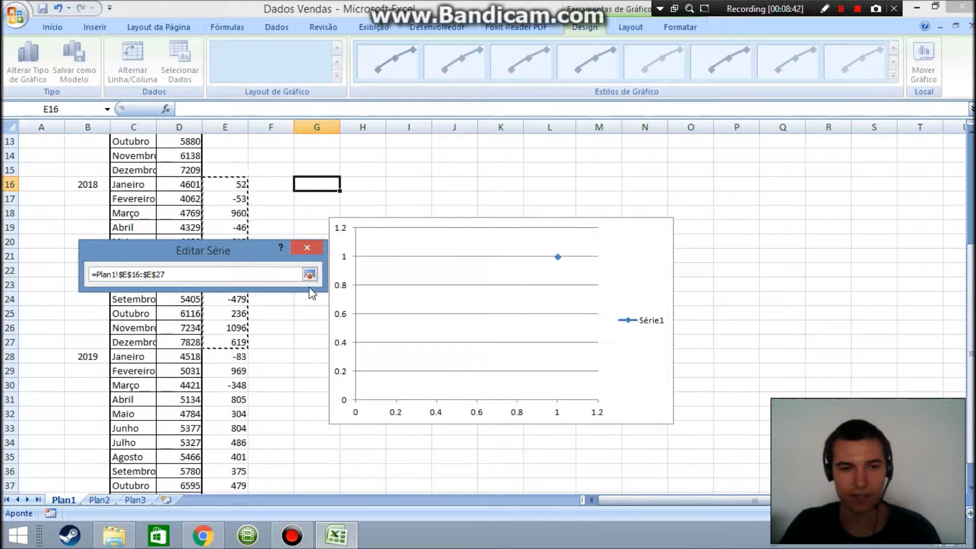
left_click(315, 274)
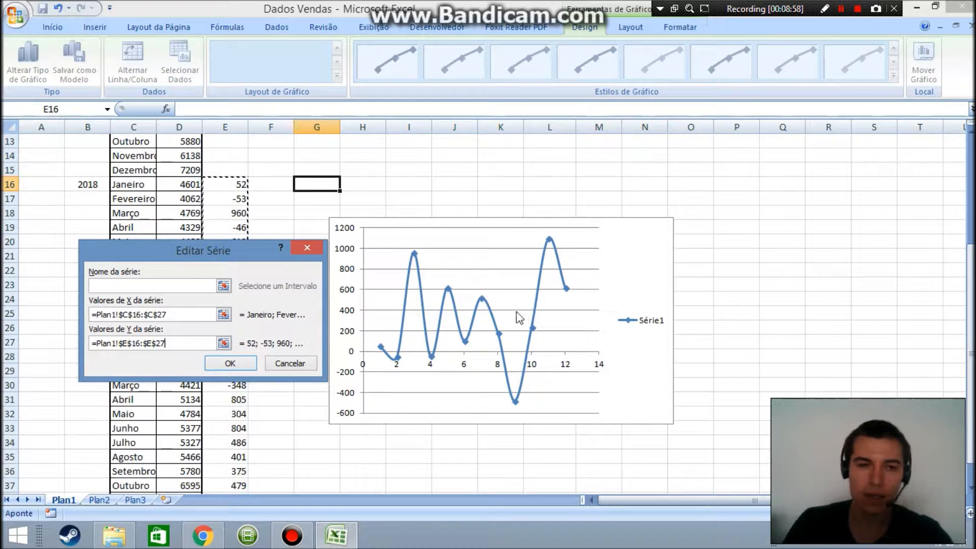
left_click(248, 362)
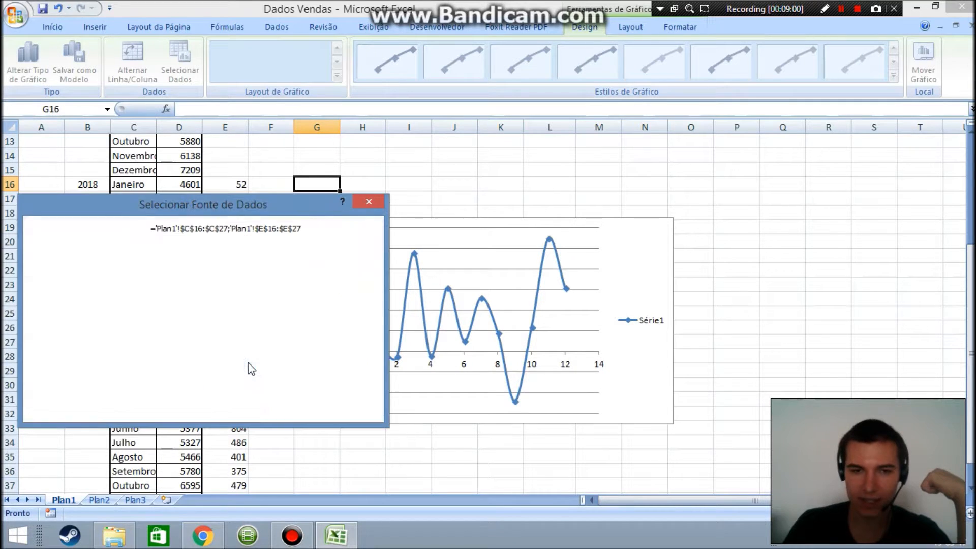
left_click(297, 407)
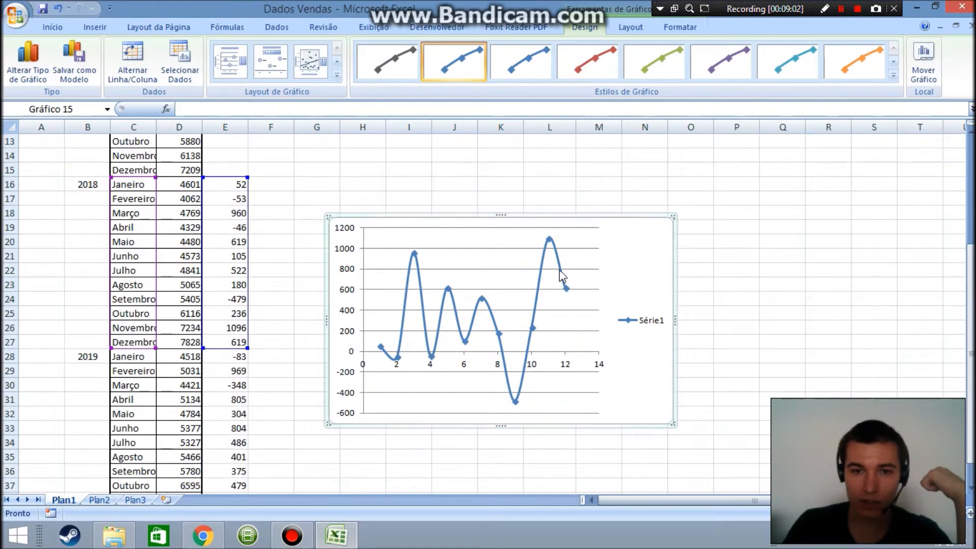
- Add a linear trendline to the differences series and display its equation and R-squared value on the chart
right_click(560, 270)
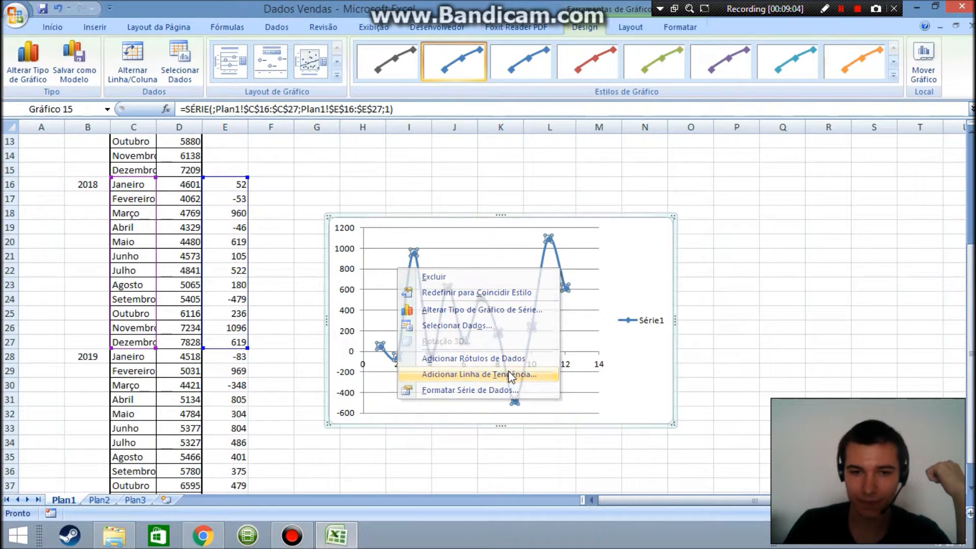
left_click(508, 374)
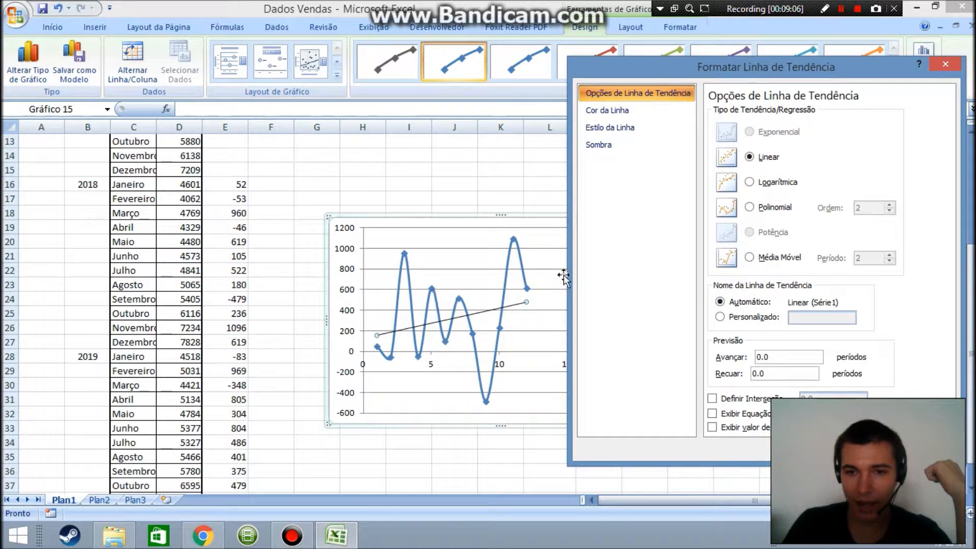
left_click(712, 414)
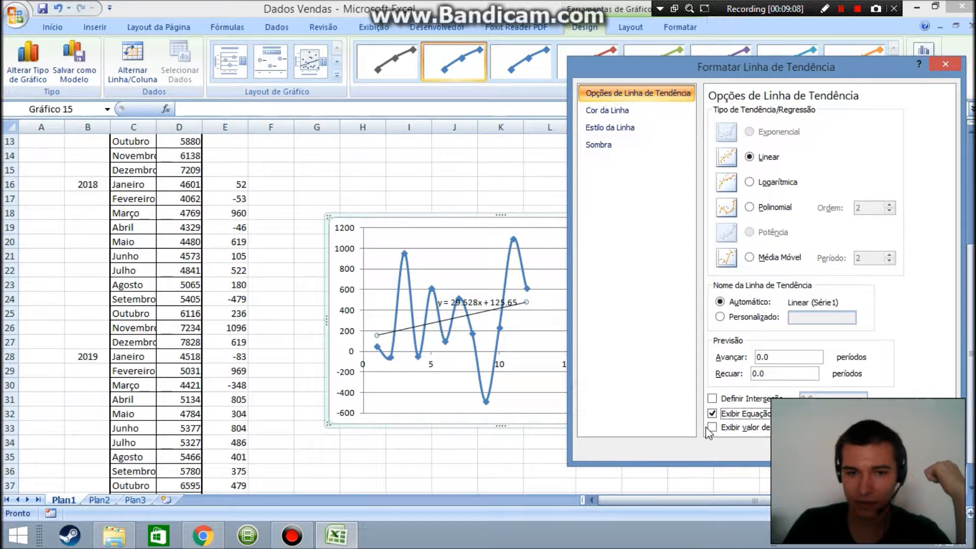
left_click(711, 428)
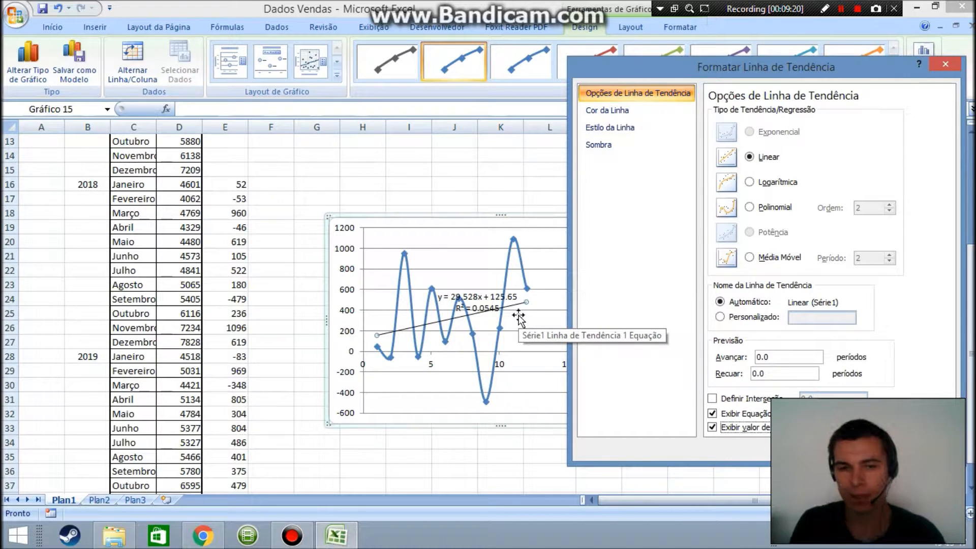
- Try an order 2 polynomial trendline on the differences series and switch back to the linear type
left_click(750, 207)
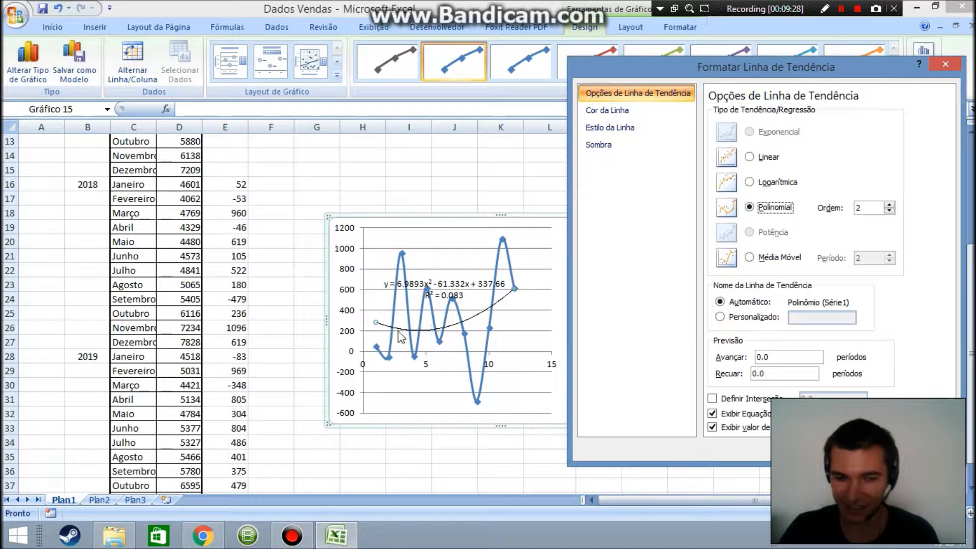
left_click(751, 156)
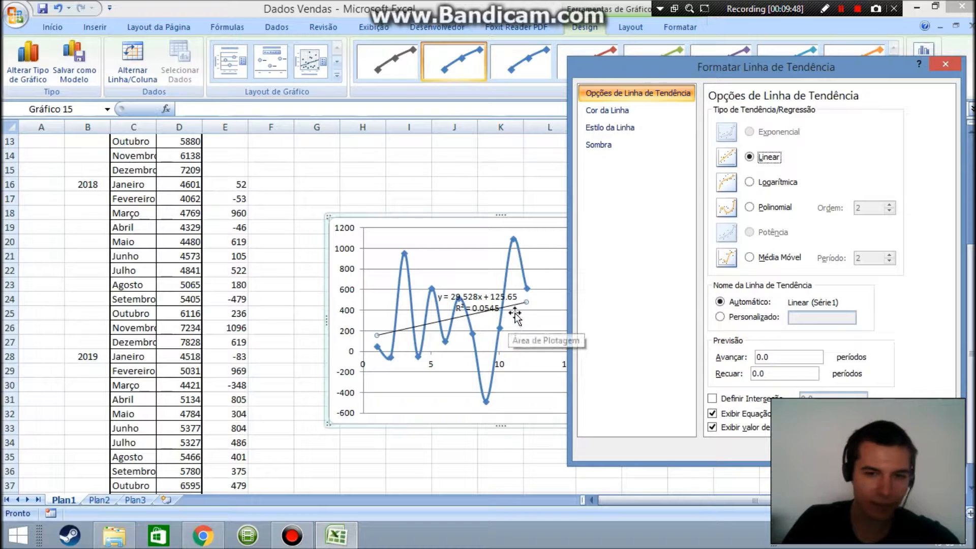
- Delete the equation label and the trendline from the differences chart and close the trendline formatting
left_click(500, 298)
left_click(500, 315)
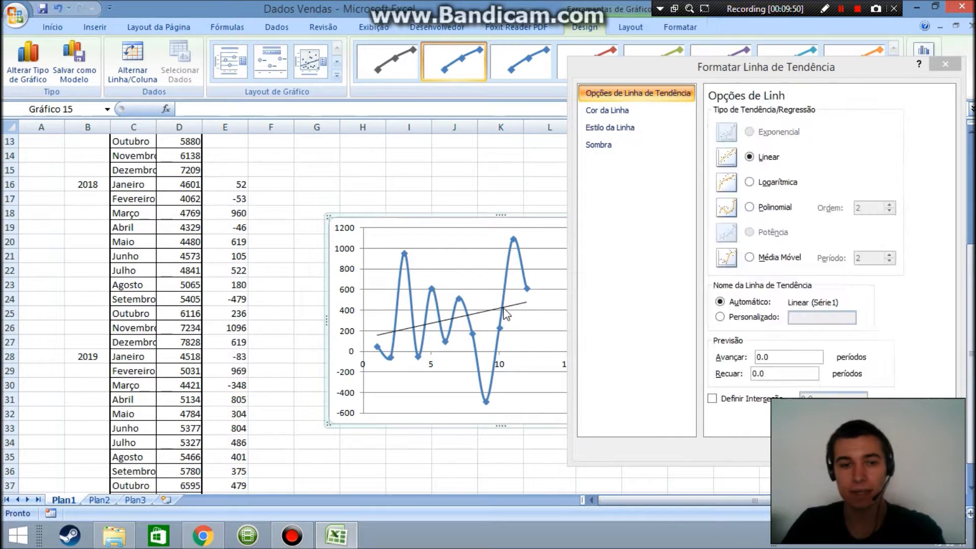
key("Delete")
left_click(946, 65)
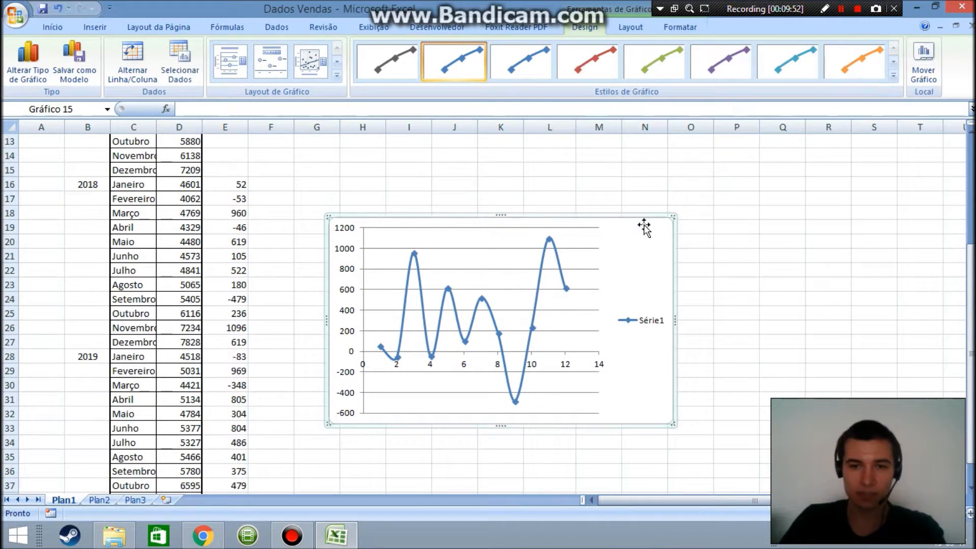
- Delete the differences chart and clear the year-over-year differences from column E
key("Delete")
left_click_drag(242, 188, 244, 468)
key("Delete")
scroll(309, 381, "up", 4)
scroll(309, 381, "up", 1)
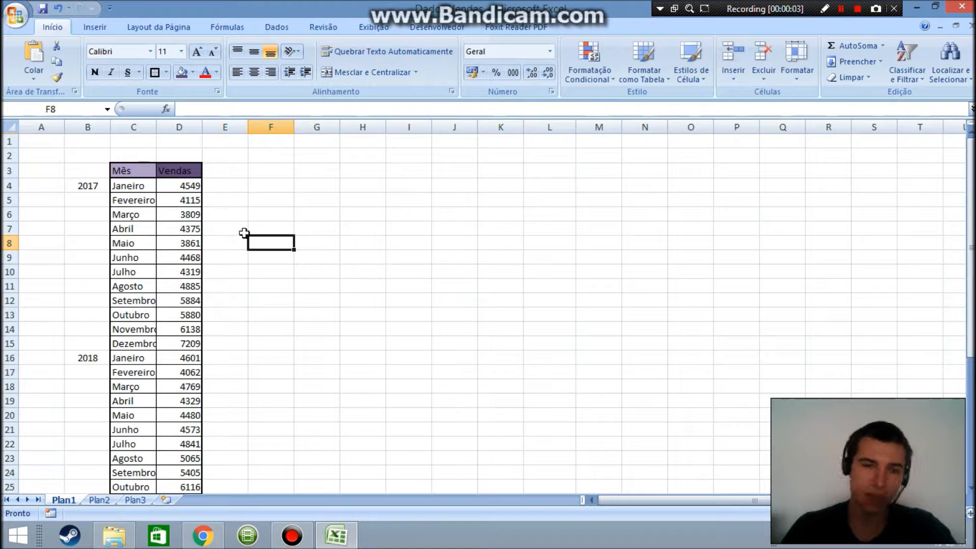
left_click(263, 189)
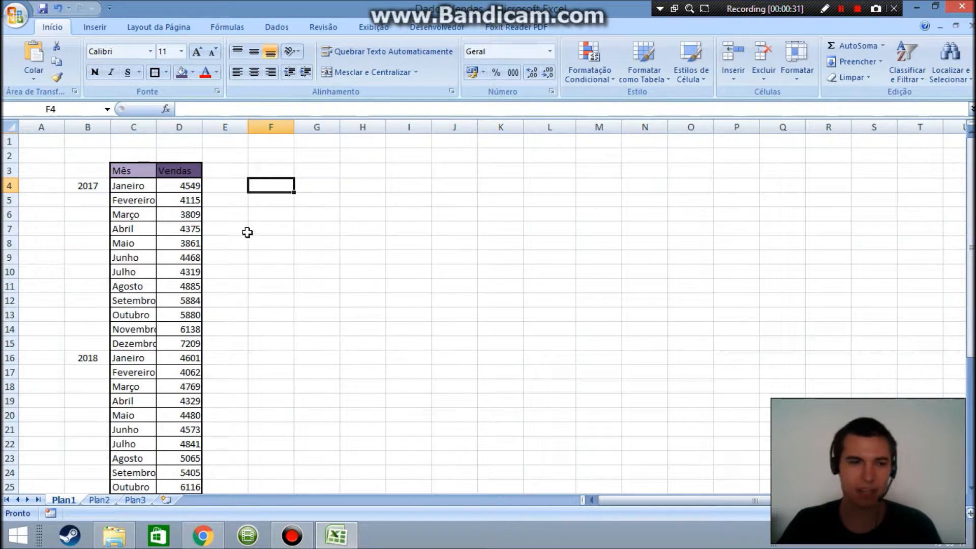
left_click(222, 197)
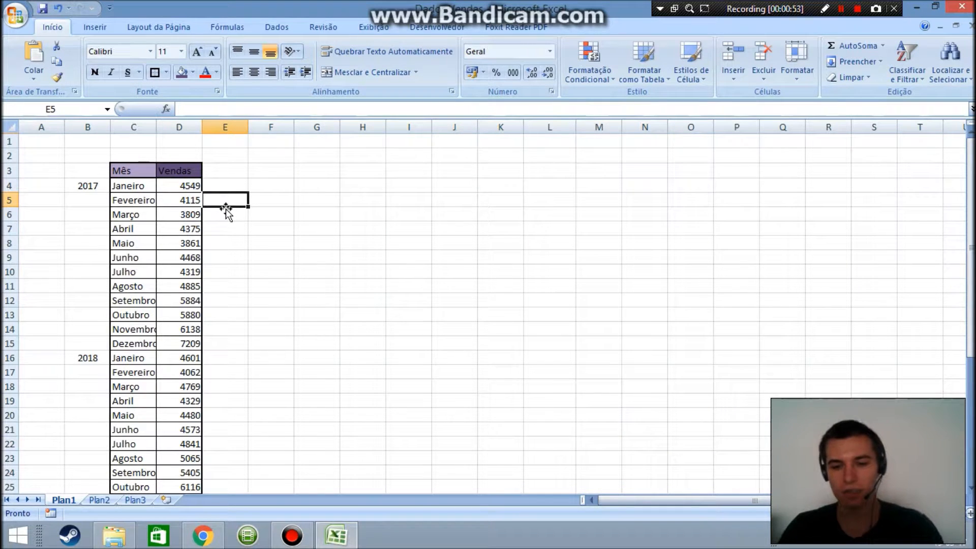
- Enter the heading "Valor Filtrado" in E3 and give the cell the light purple fill of the Mês heading
left_click(225, 171)
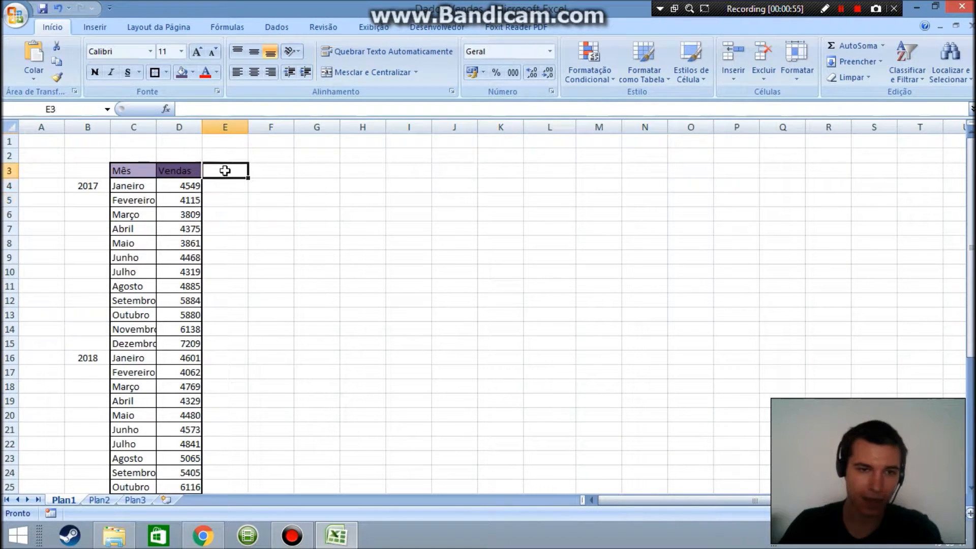
type("Valor Filtrado")
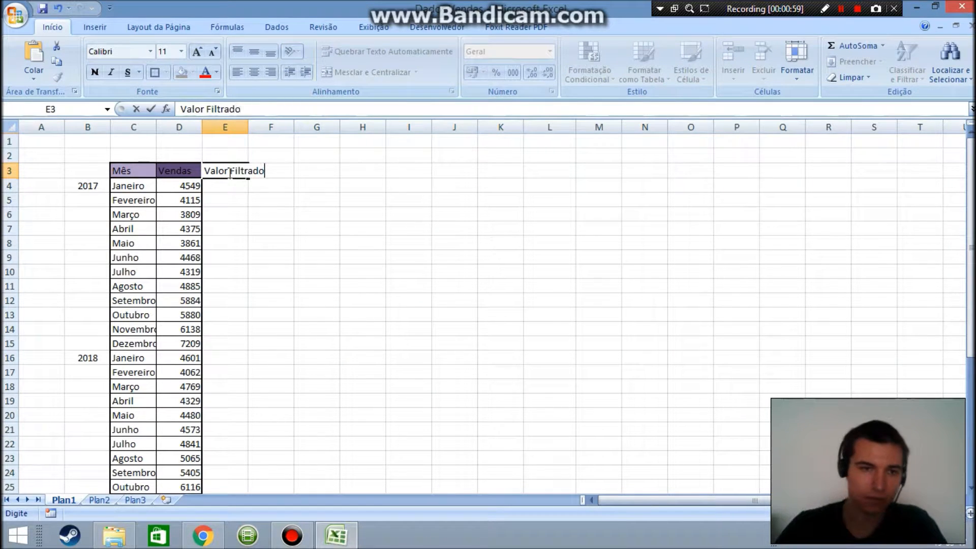
left_click(236, 155)
left_click(239, 171)
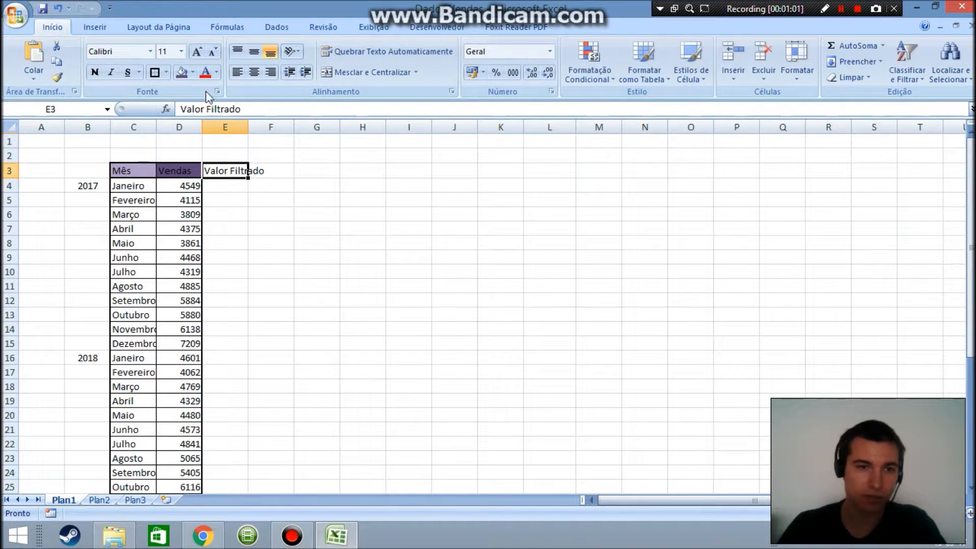
left_click(192, 72)
left_click(169, 132)
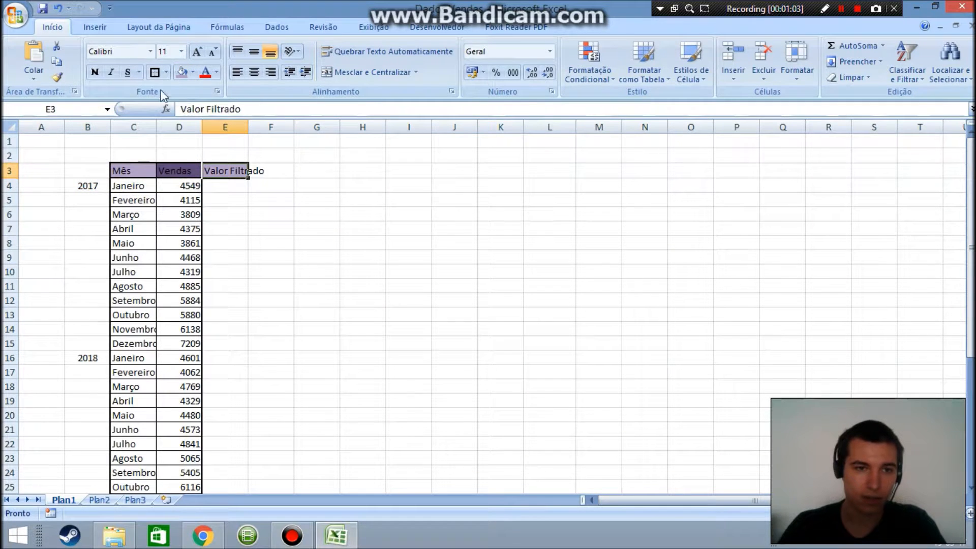
- Apply a thick box border to E3 and widen column E to fit the Valor Filtrado heading
left_click(154, 72)
left_click(235, 186)
left_click(238, 171)
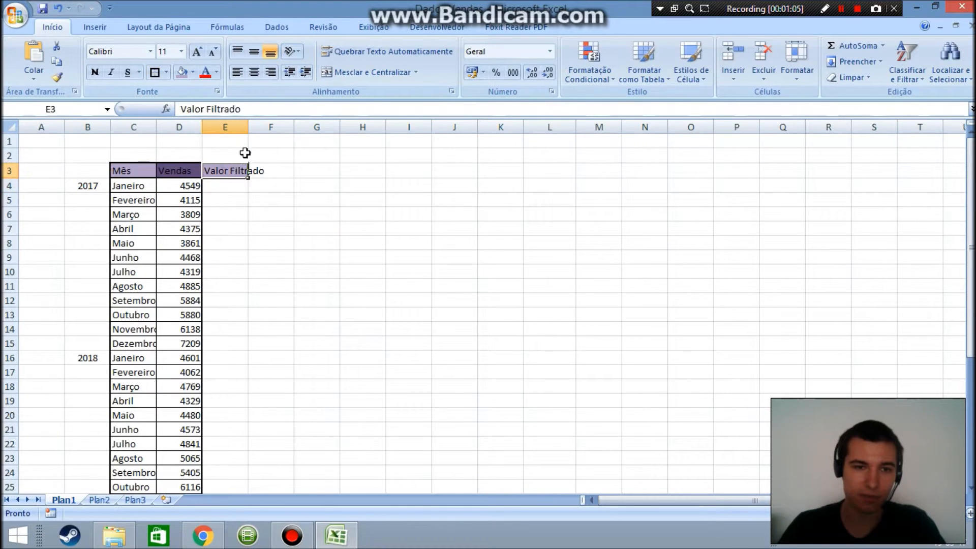
left_click_drag(246, 127, 267, 128)
- Apply all borders and a thick outer box border to the Valor Filtrado column, E3:E39
left_click_drag(239, 170, 233, 463)
left_click(166, 73)
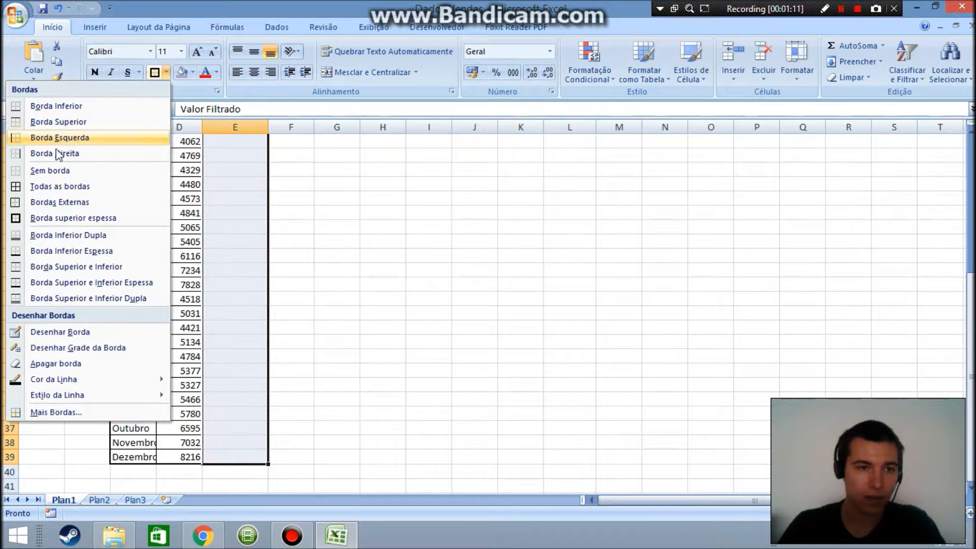
left_click(57, 186)
left_click(167, 71)
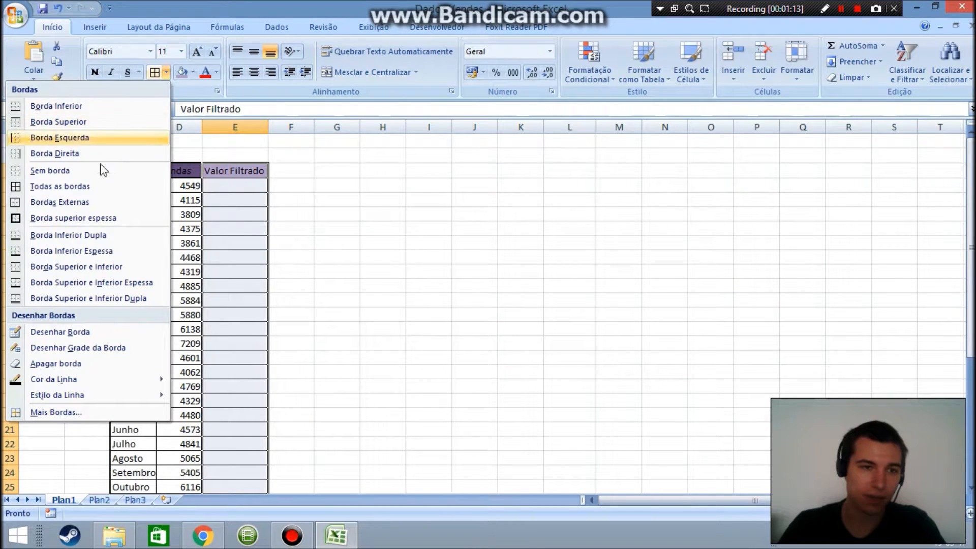
left_click(86, 218)
left_click(254, 189)
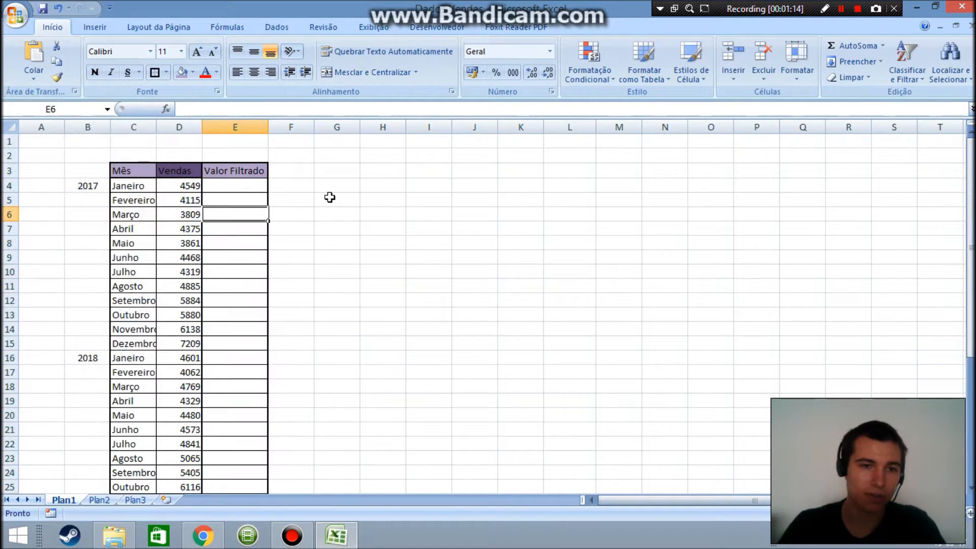
left_click(236, 173)
- Enter the weighted moving average formula =(D4+2*D5+D6)/4 in E5 for February 2017
left_click(255, 199)
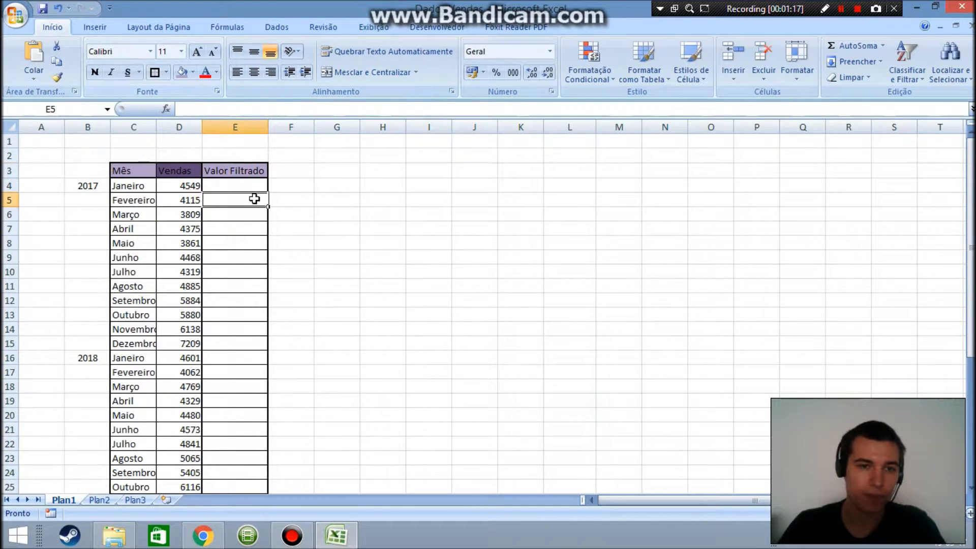
left_click(231, 107)
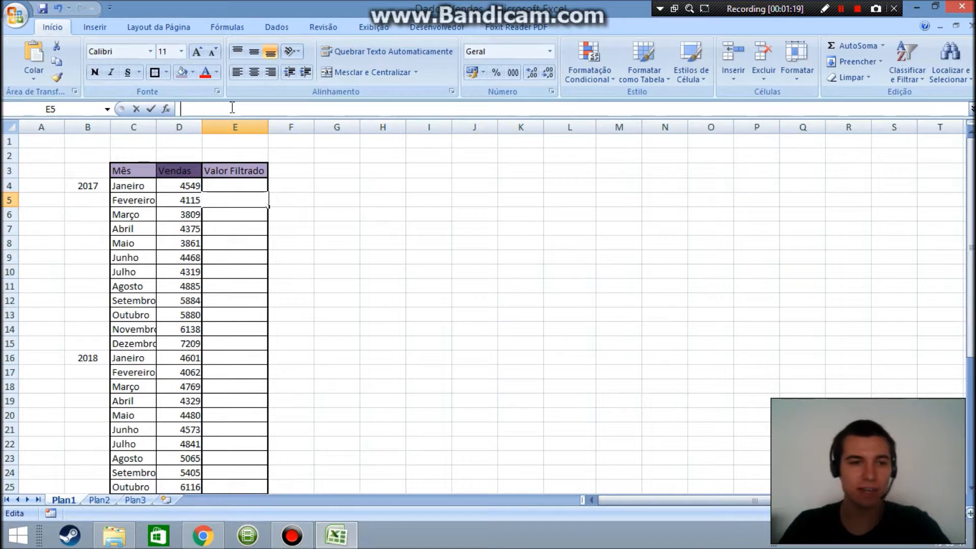
type("=")
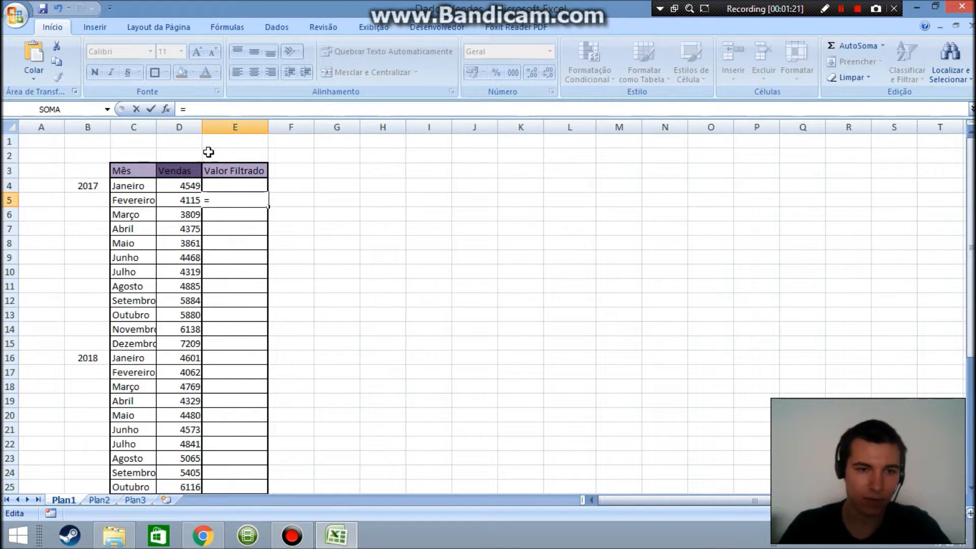
type("(")
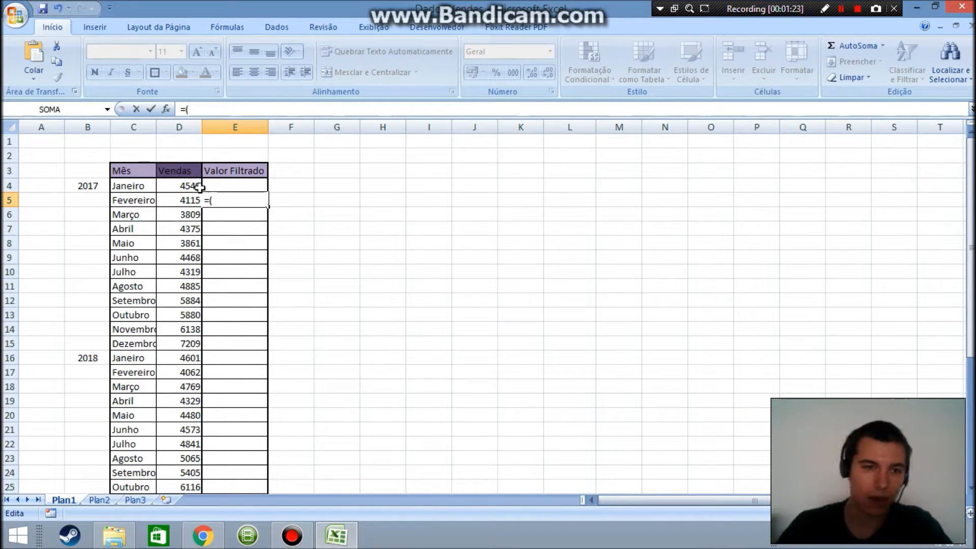
left_click(198, 186)
type("+2")
type("*")
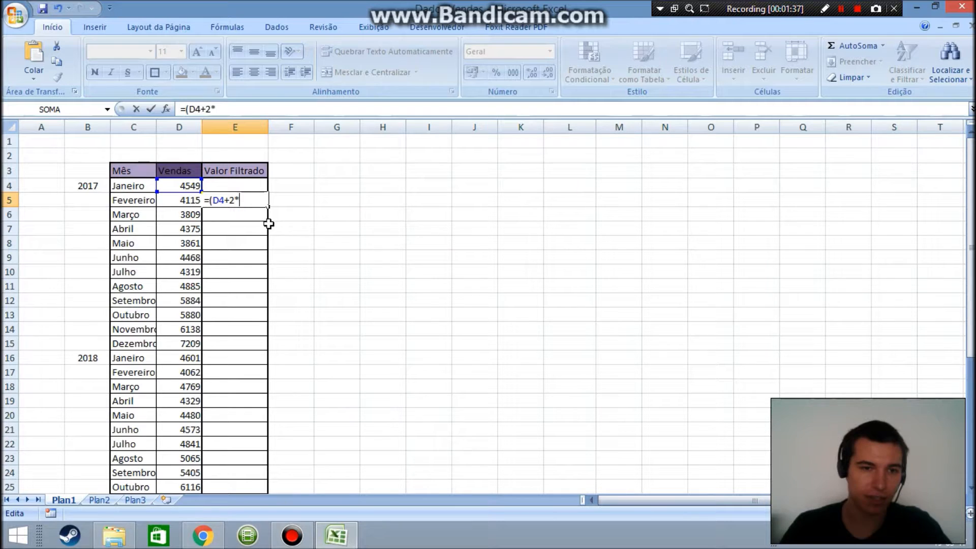
left_click(192, 200)
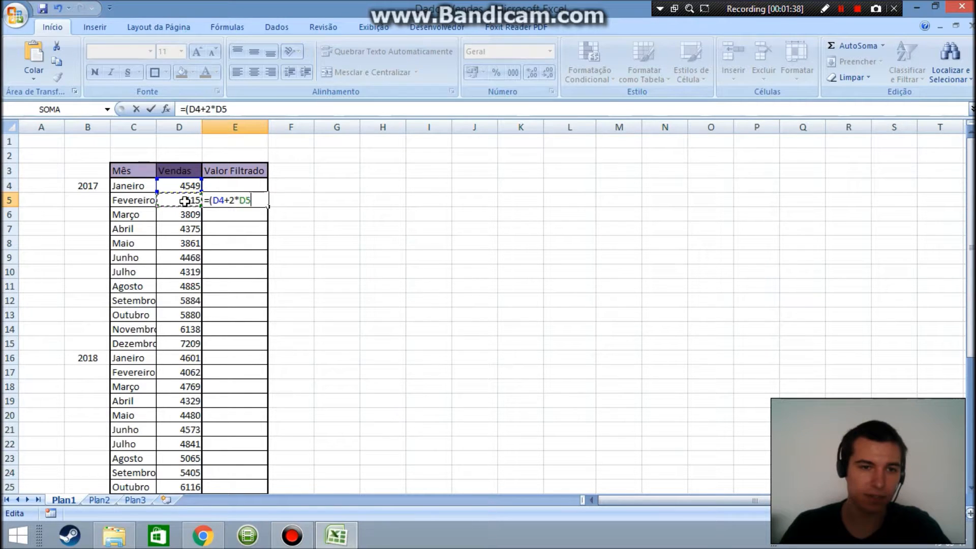
type("+")
left_click(189, 214)
type(")/4")
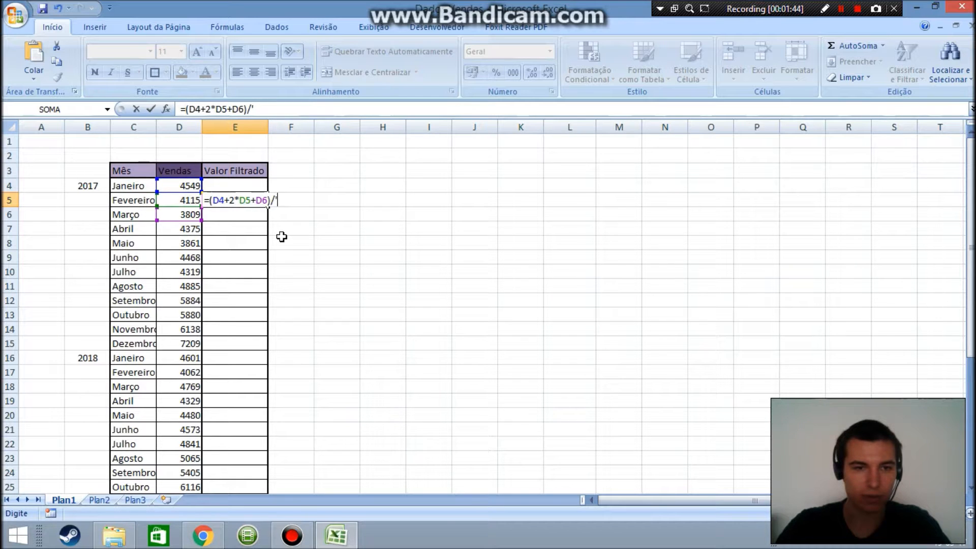
key("Return")
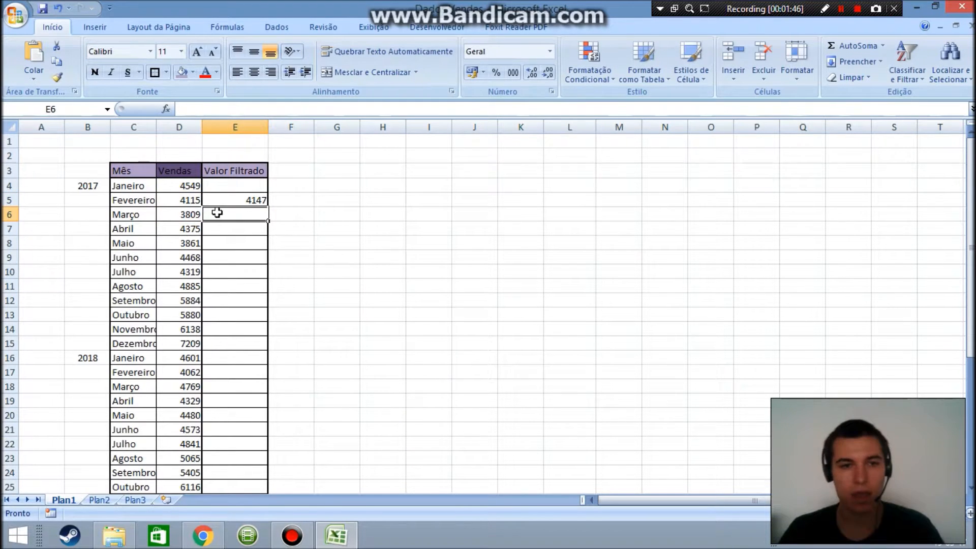
- Check the cell references in E5's formula and fill it down the Valor Filtrado column through E38
left_click(194, 200)
left_click(234, 200)
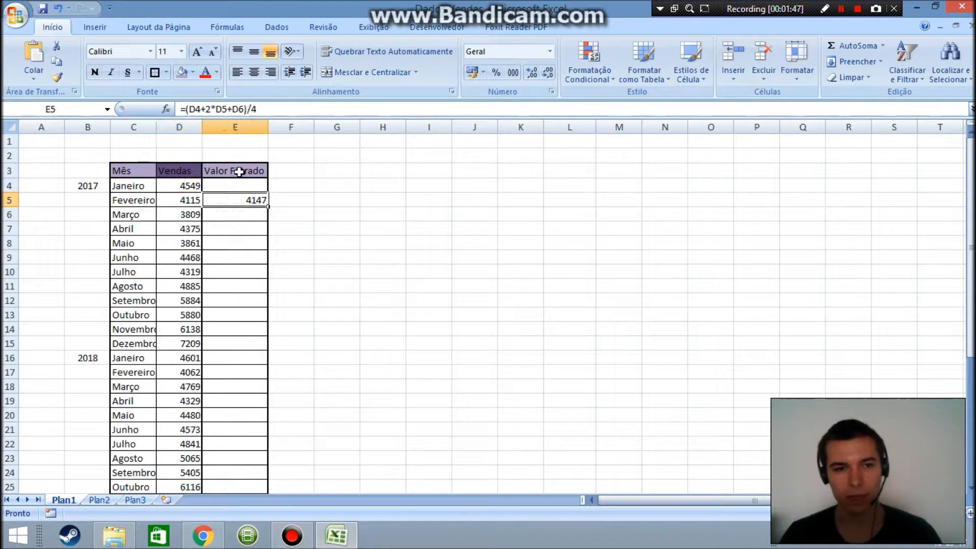
left_click(227, 110)
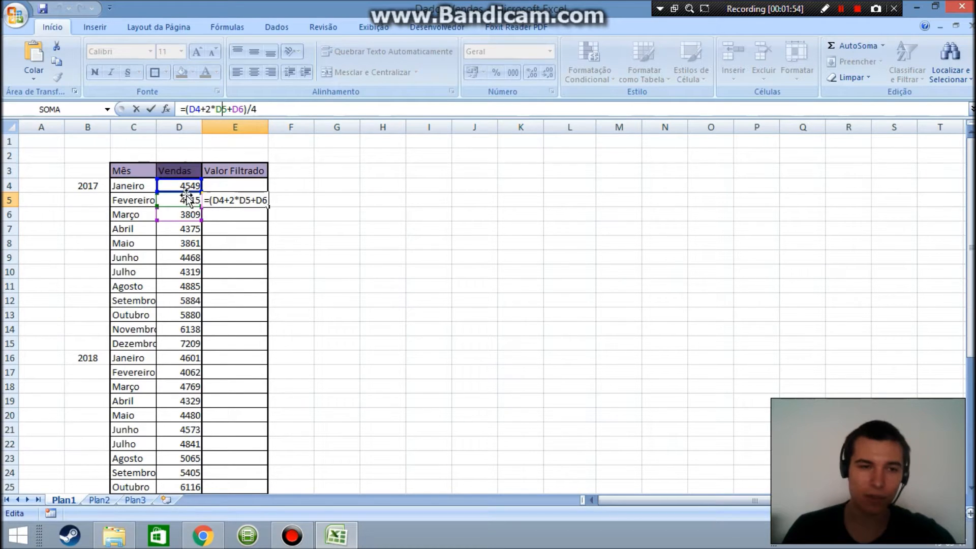
left_click(243, 203)
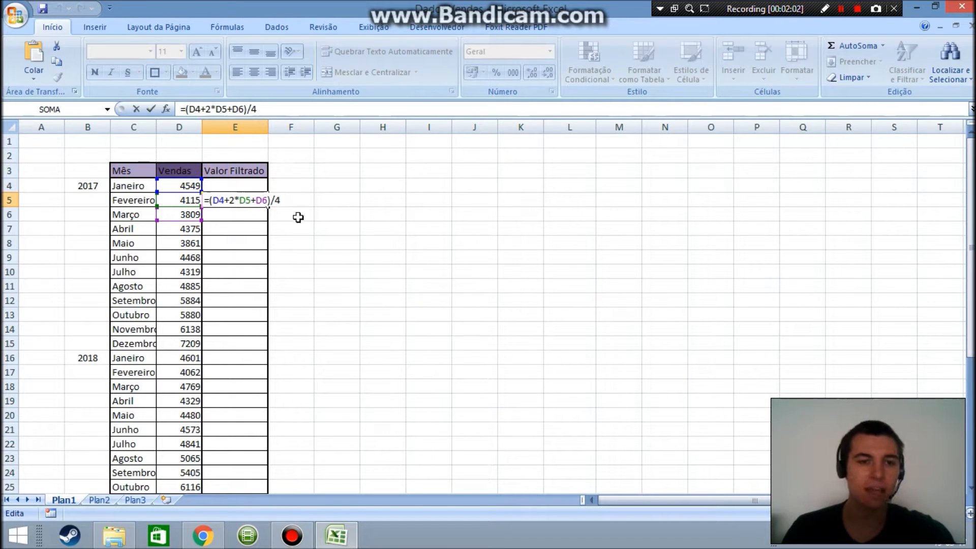
left_click(281, 224)
left_click(255, 200)
left_click_drag(267, 208, 247, 460)
left_click(325, 429)
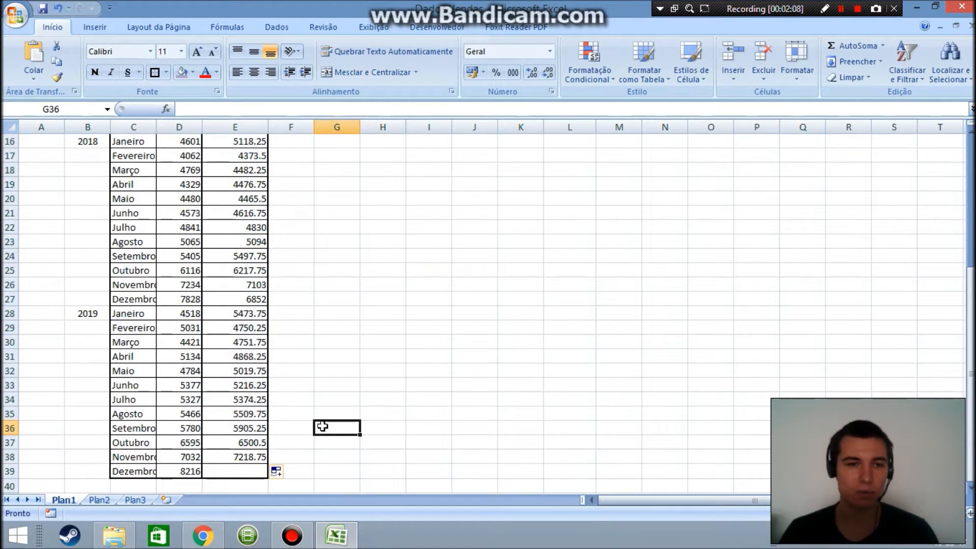
scroll(290, 412, "up", 5)
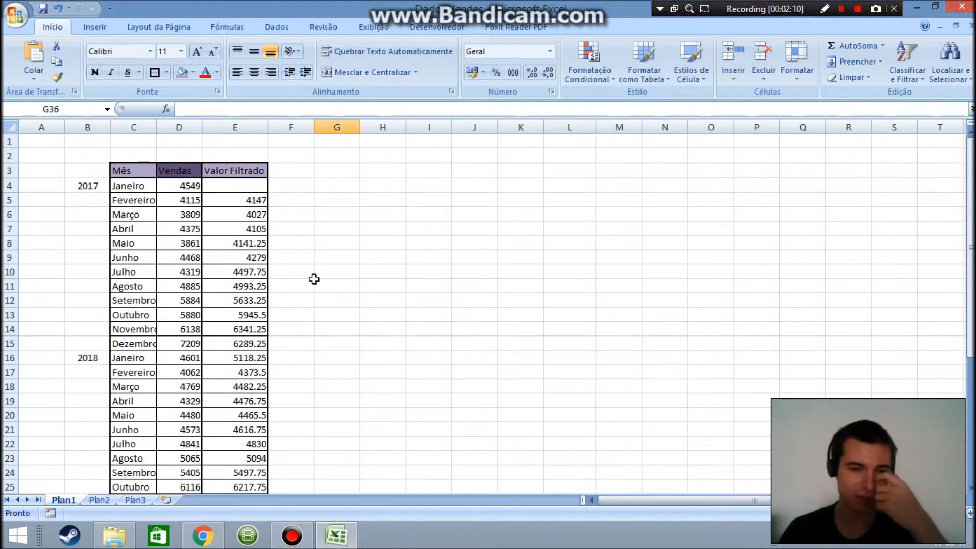
- Insert an empty scatter chart with smooth lines and markers from the blank cell G5
left_click(345, 200)
right_click(346, 200)
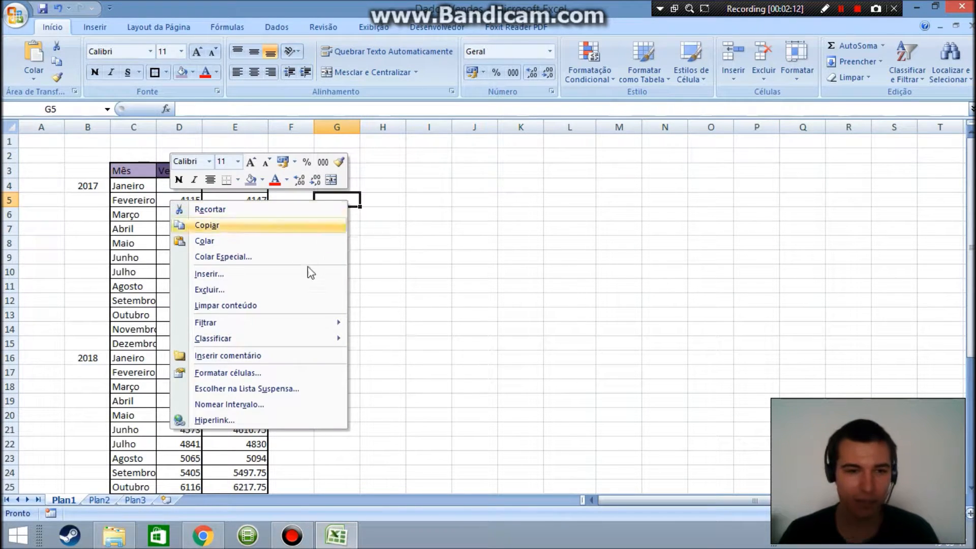
left_click(415, 223)
left_click(306, 199)
left_click(321, 199)
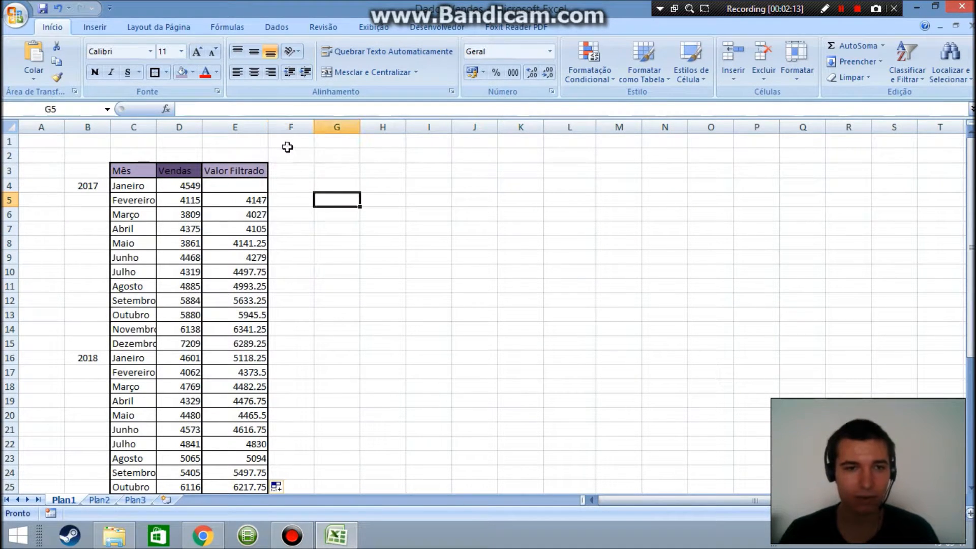
left_click(99, 27)
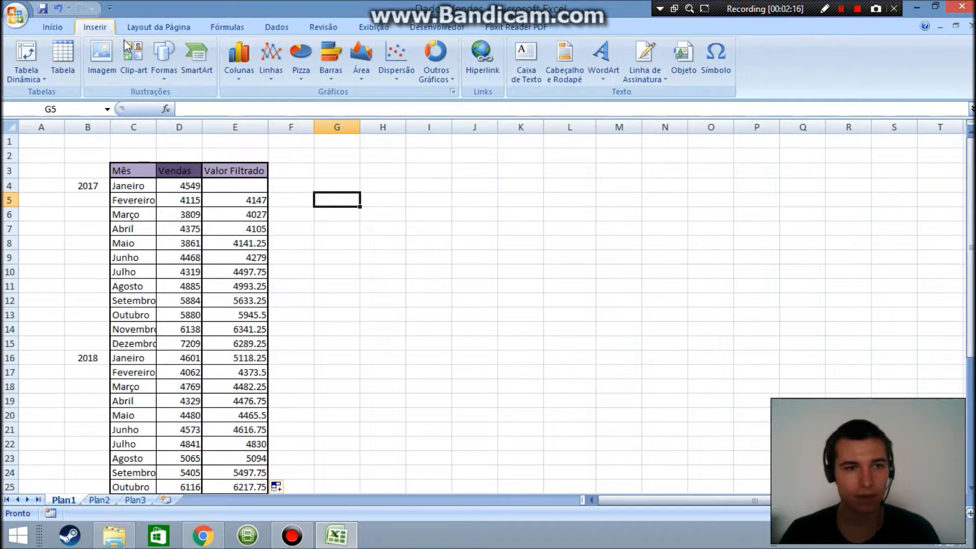
left_click(389, 65)
left_click(336, 123)
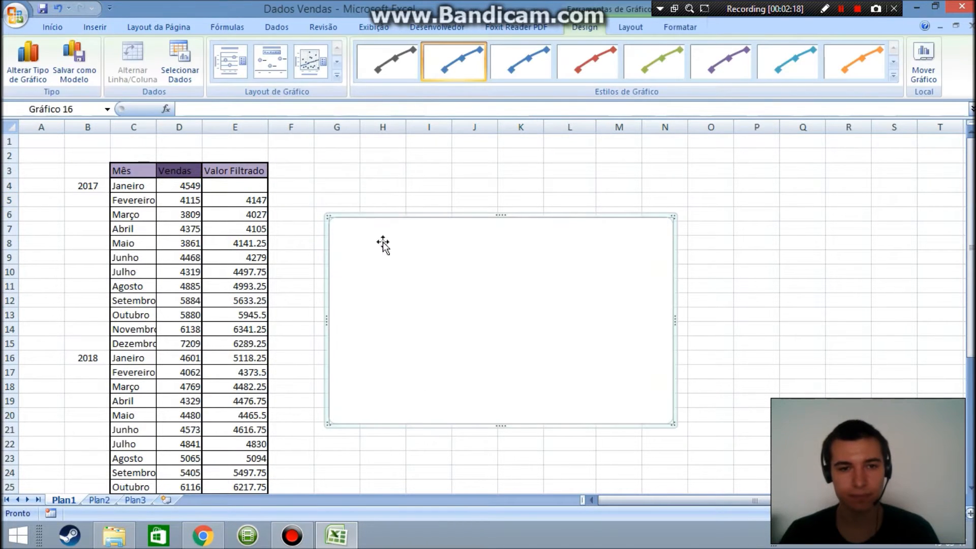
- Add a data series to the empty chart with the 2017 sales in D5:D15 as its X values
right_click(387, 249)
left_click(275, 351)
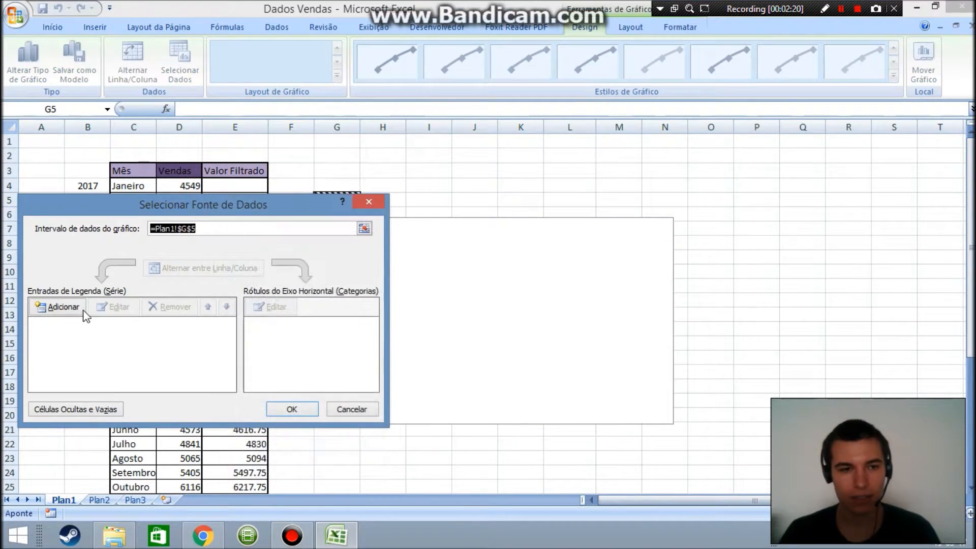
left_click(82, 314)
left_click(224, 315)
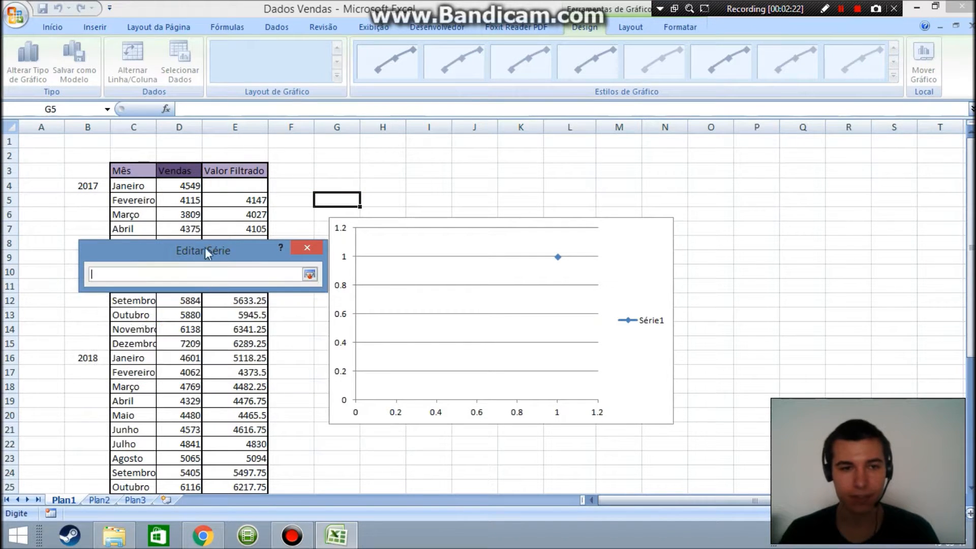
left_click_drag(188, 203, 187, 349)
left_click(310, 274)
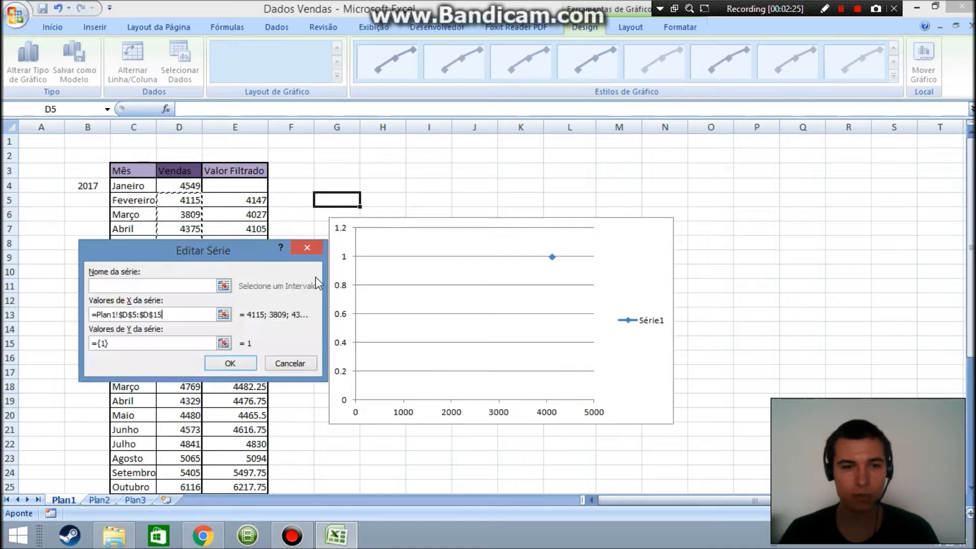
- Set the series' Y values to the filtered values E5:E15 and its X values to the months C5:C15
left_click(225, 343)
left_click_drag(251, 203, 257, 347)
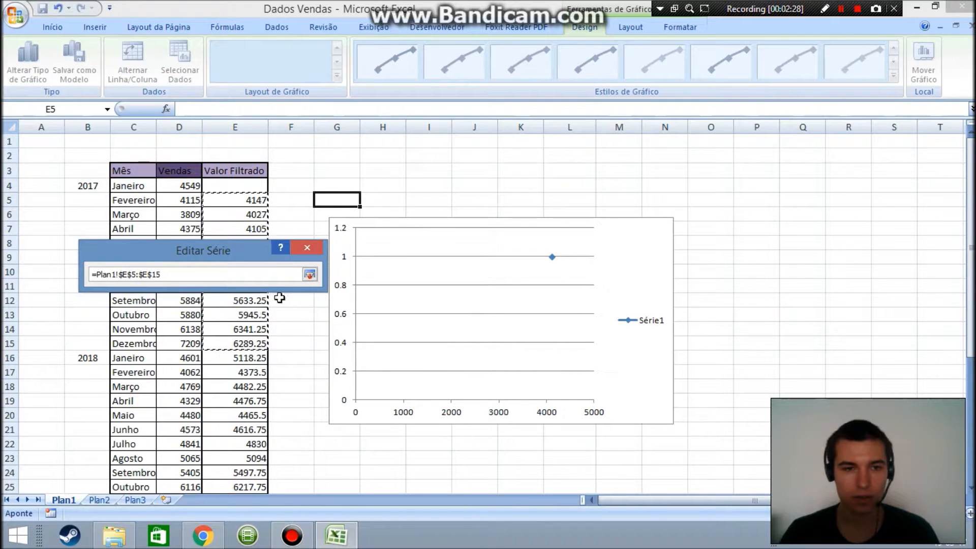
left_click(313, 275)
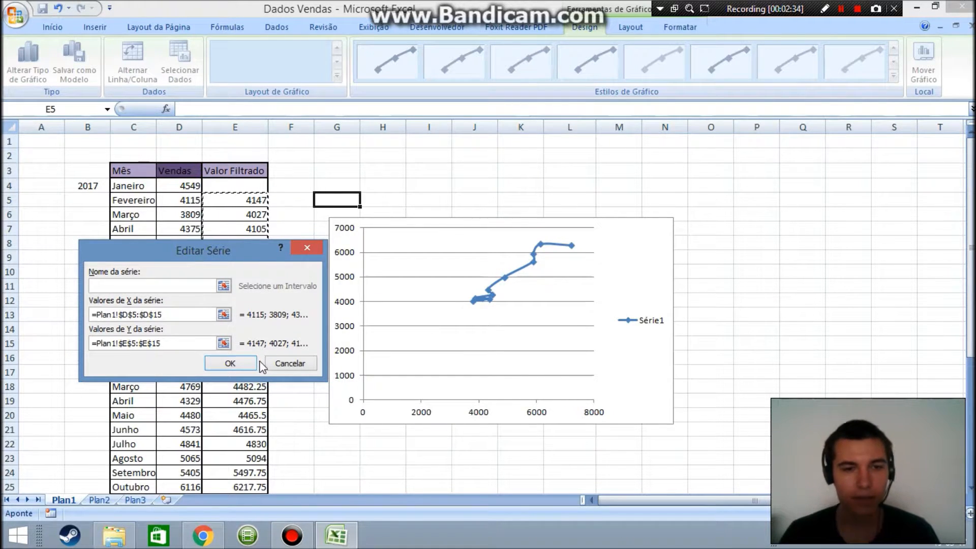
left_click(224, 315)
left_click_drag(138, 201, 135, 345)
left_click(309, 275)
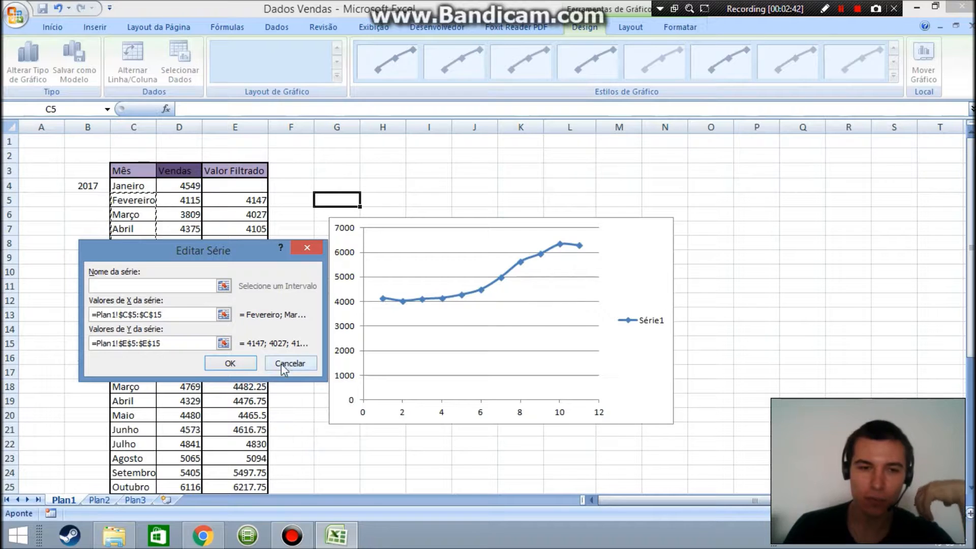
left_click(241, 370)
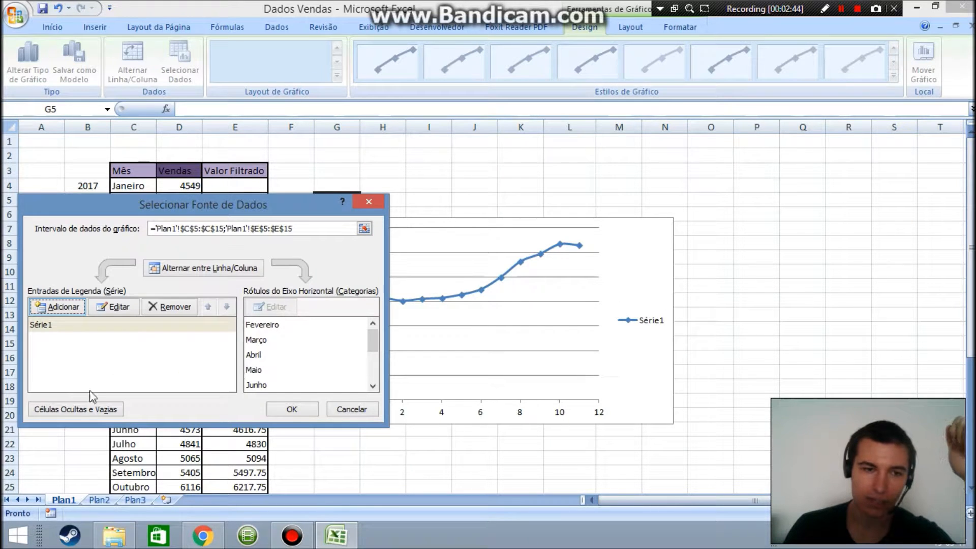
- Add a second series using months C5:C15 as X values and the original 2017 sales D5:D15 as Y values
left_click(76, 308)
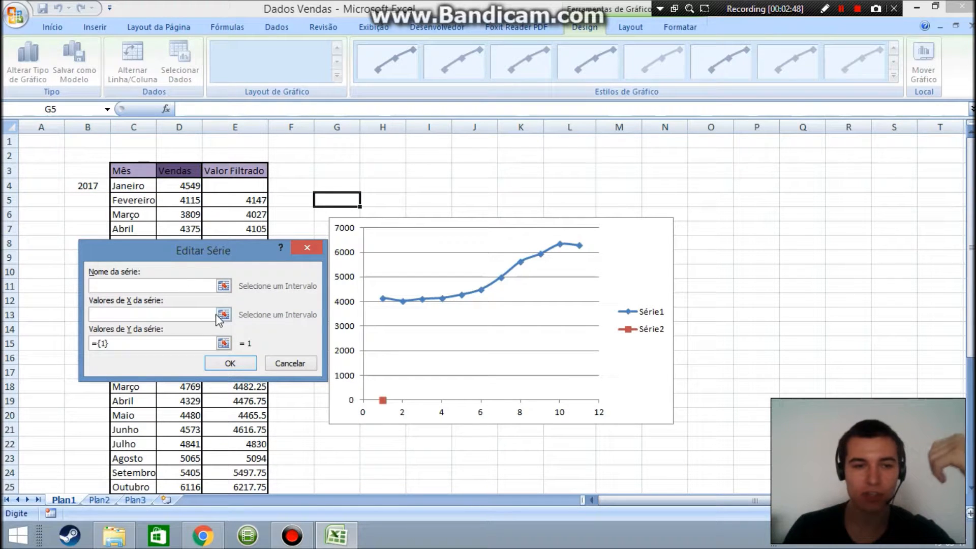
left_click(218, 315)
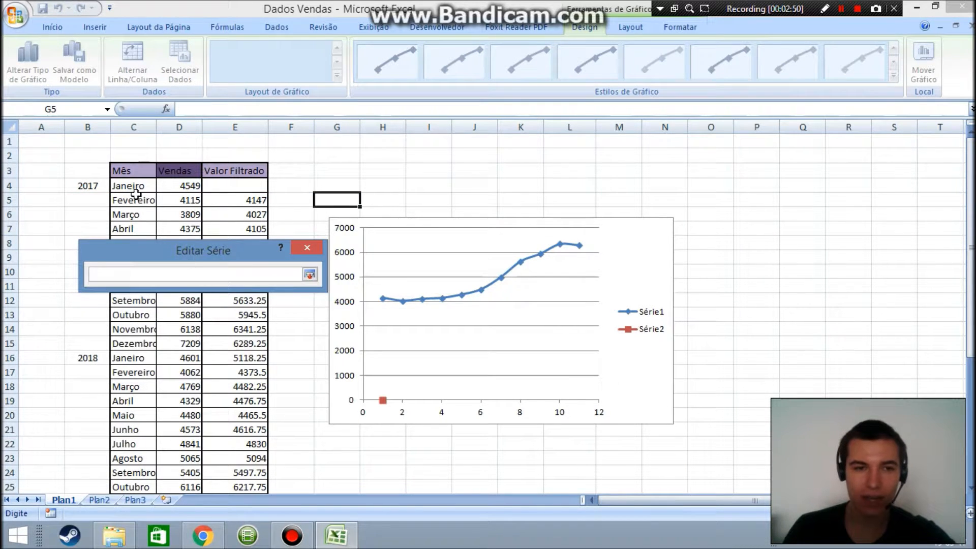
left_click_drag(138, 199, 137, 344)
left_click(309, 275)
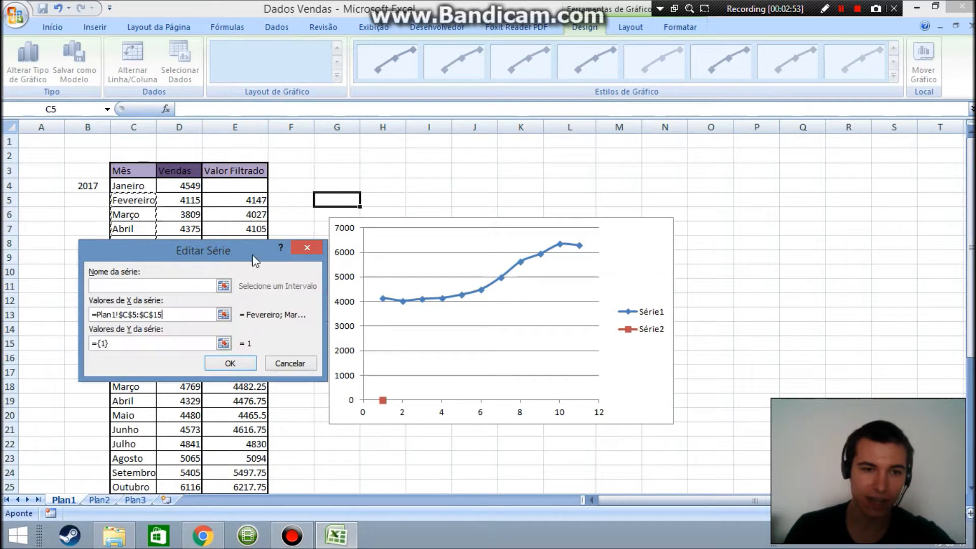
left_click(218, 344)
left_click(191, 203)
left_click_drag(191, 214, 192, 342)
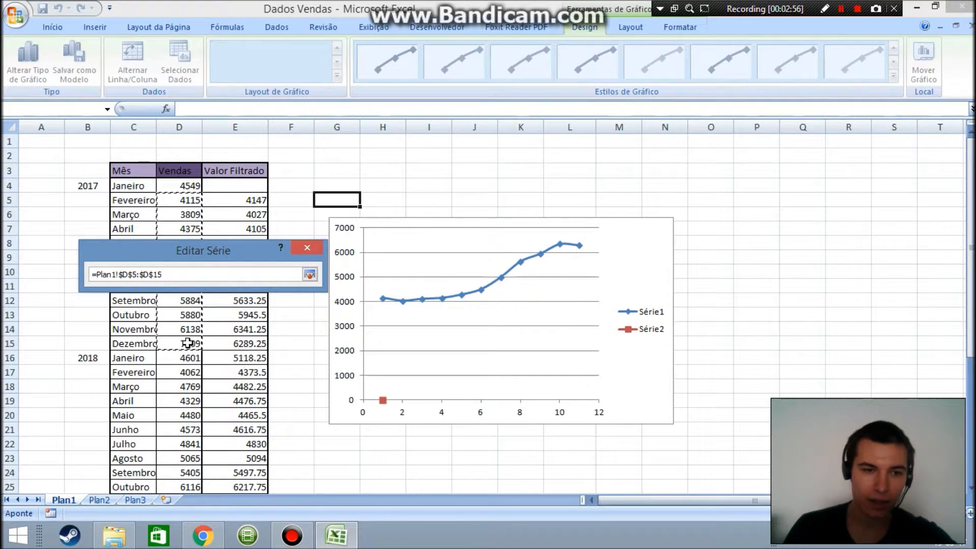
left_click(309, 274)
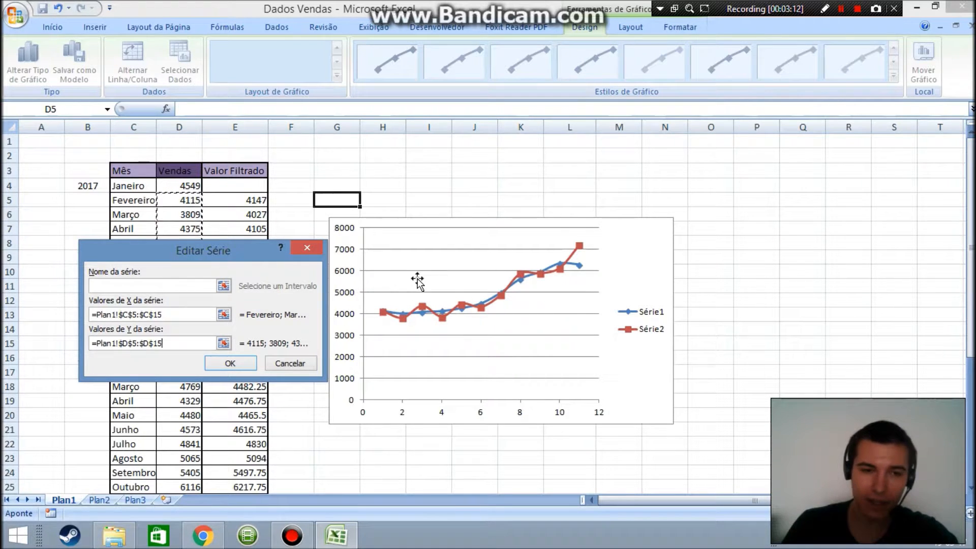
- Dismiss the series and data source dialogs and delete the chart comparing filtered and original 2017 sales
left_click(312, 246)
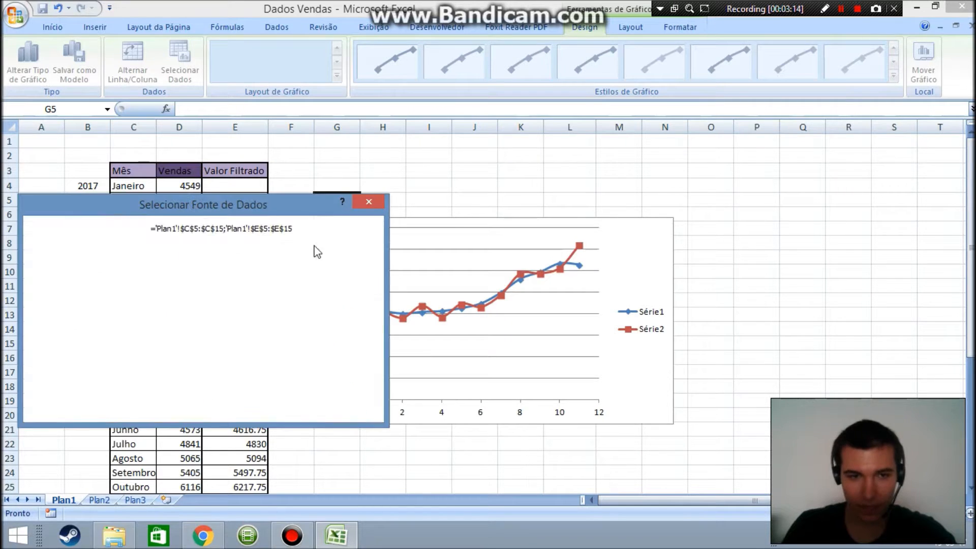
left_click(372, 201)
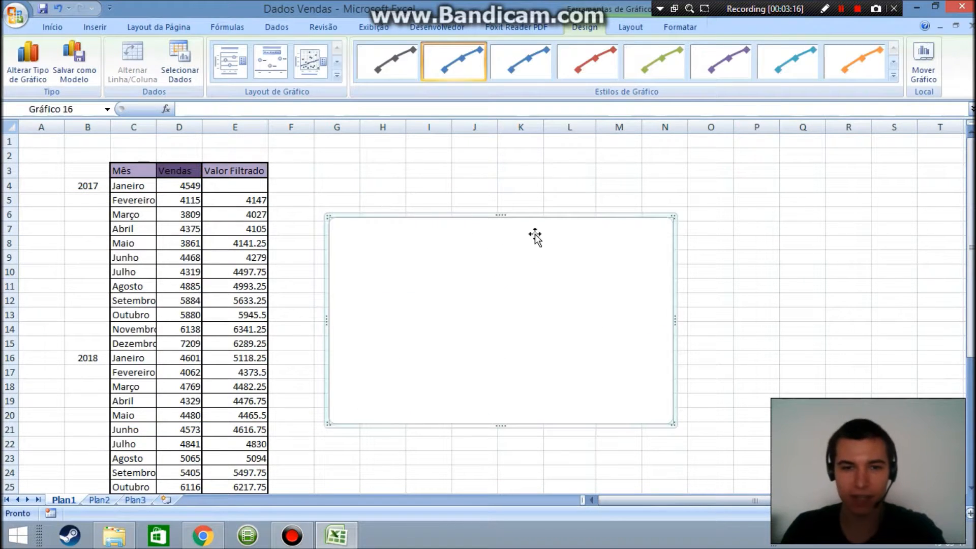
key("Delete")
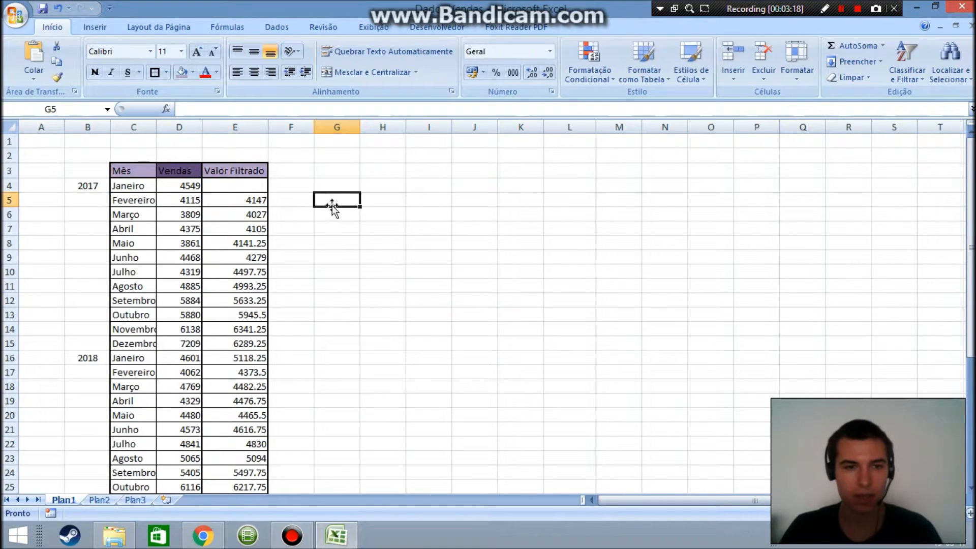
- Enter the year-over-year difference formula =E17-E5 in F17 and fill it down through F27
scroll(295, 453, "down", 1)
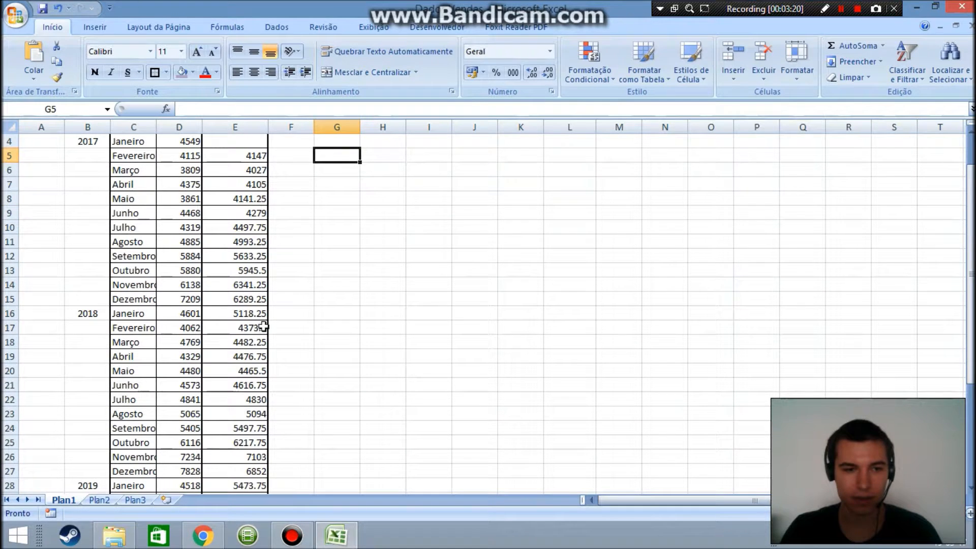
left_click(281, 327)
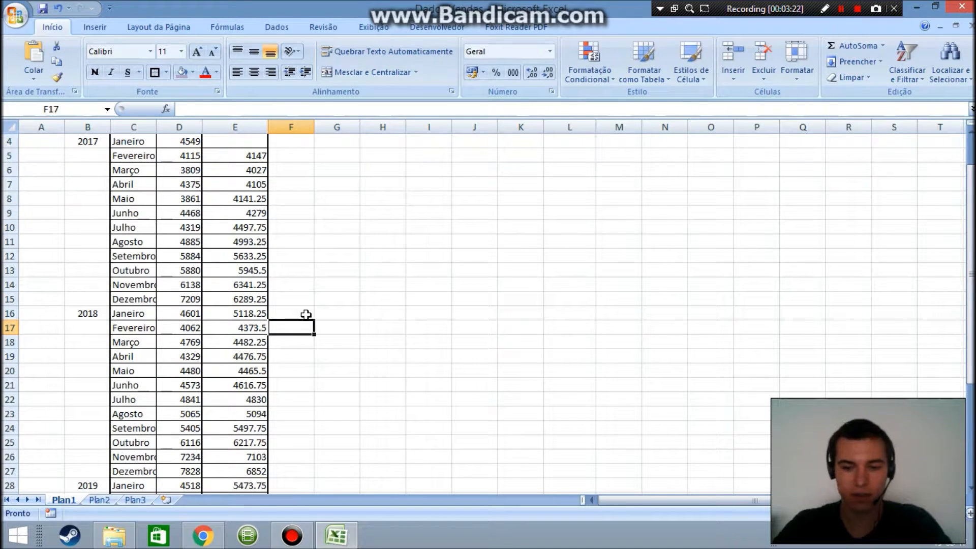
type("=")
left_click(248, 327)
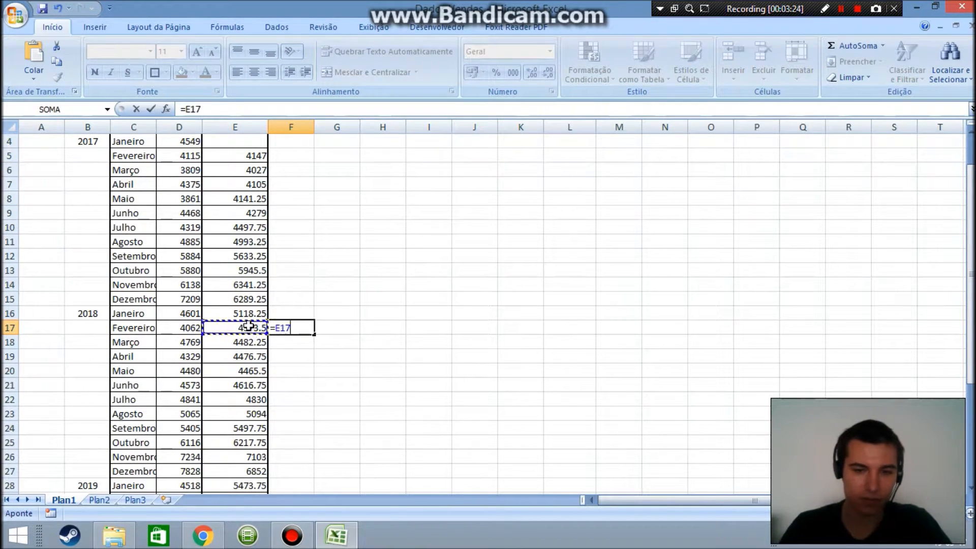
type("_")
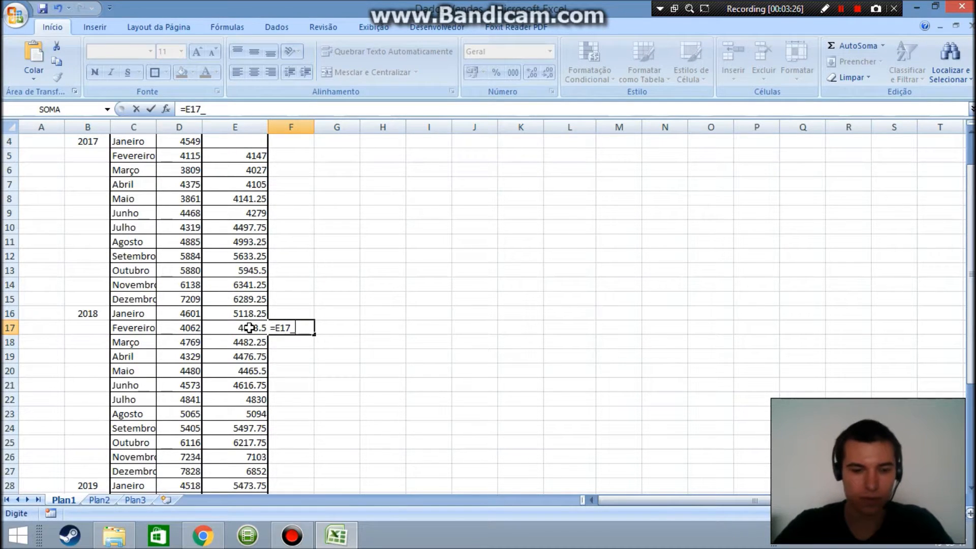
left_click(252, 156)
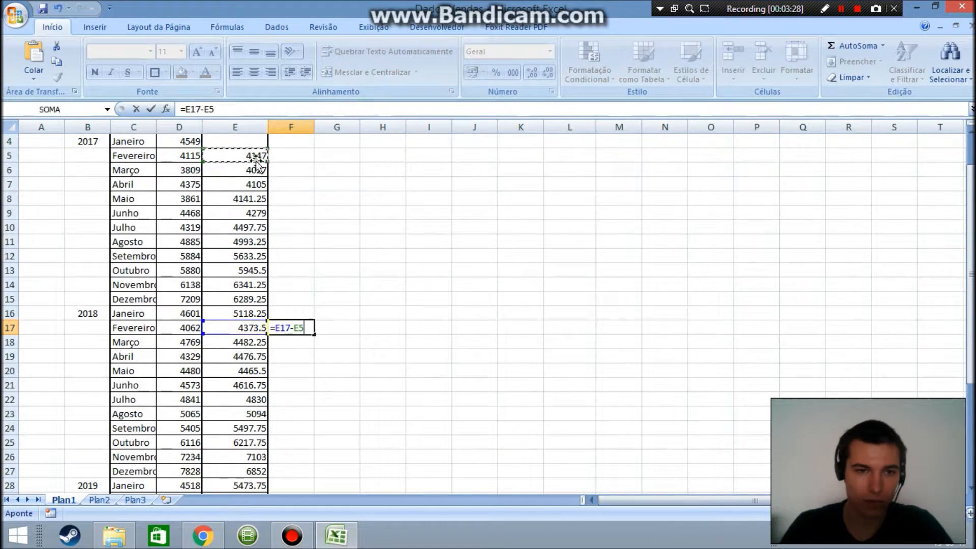
key("Return")
left_click(307, 328)
left_click_drag(314, 335, 308, 472)
- Insert an empty scatter chart with smooth lines and markers from the blank cell H17
left_click(376, 412)
left_click(389, 340)
left_click(388, 324)
left_click(106, 31)
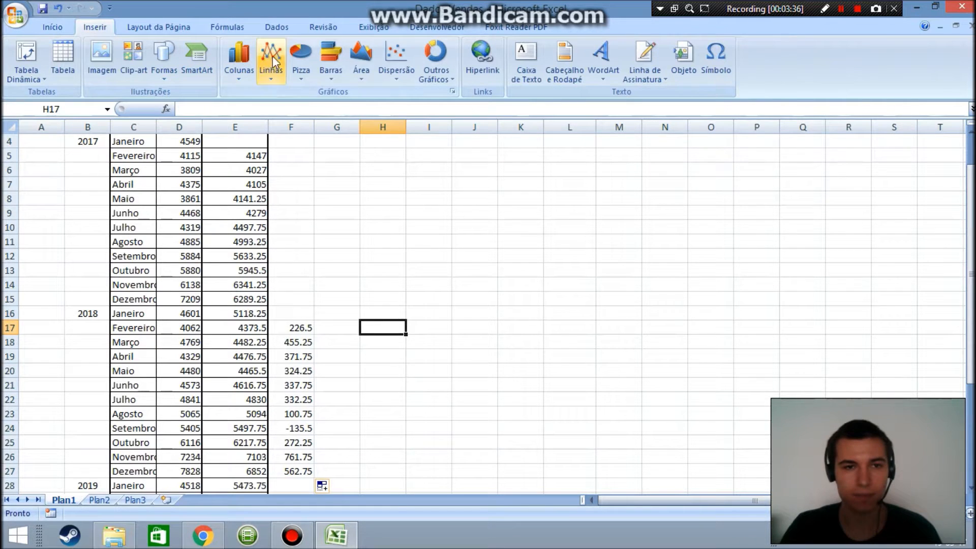
left_click(396, 56)
left_click(345, 118)
- Add a series to the empty chart with months C17:C27 as X values and the filtered differences F17:F27 as Y values
right_click(415, 248)
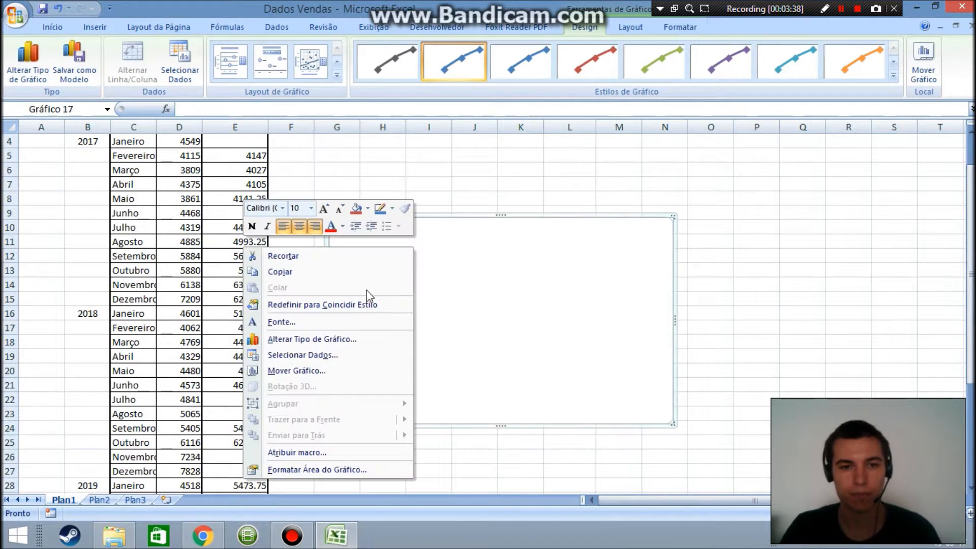
left_click(315, 356)
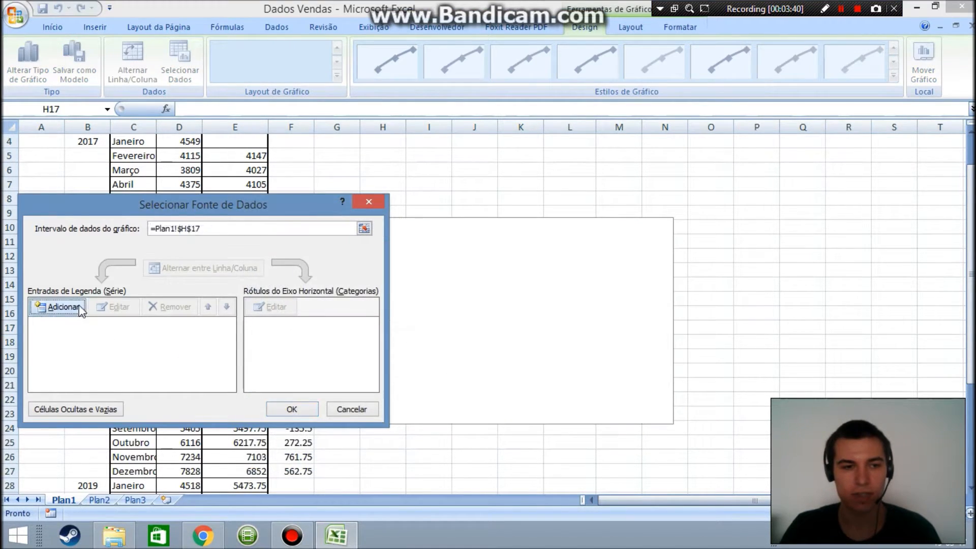
left_click(60, 309)
left_click(223, 314)
left_click_drag(145, 328, 143, 470)
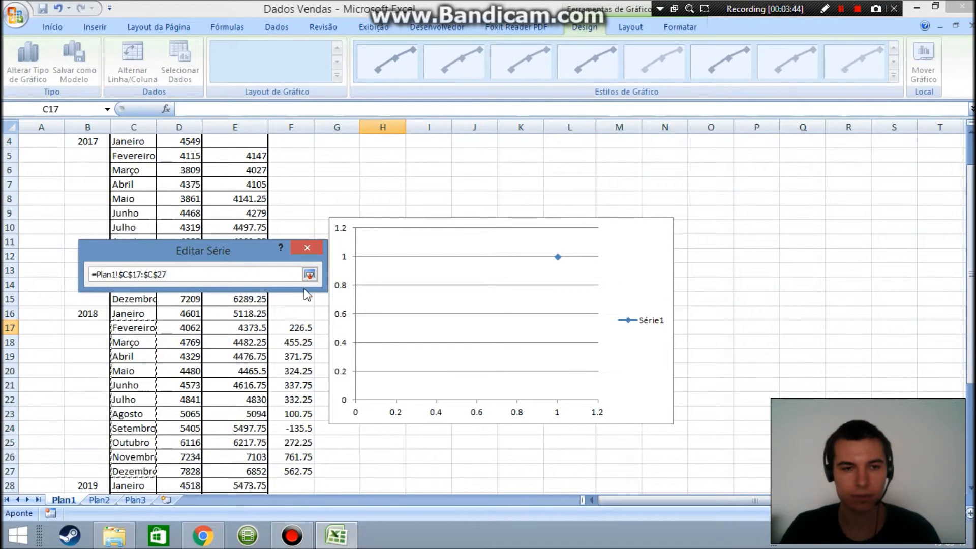
left_click(310, 274)
left_click(224, 343)
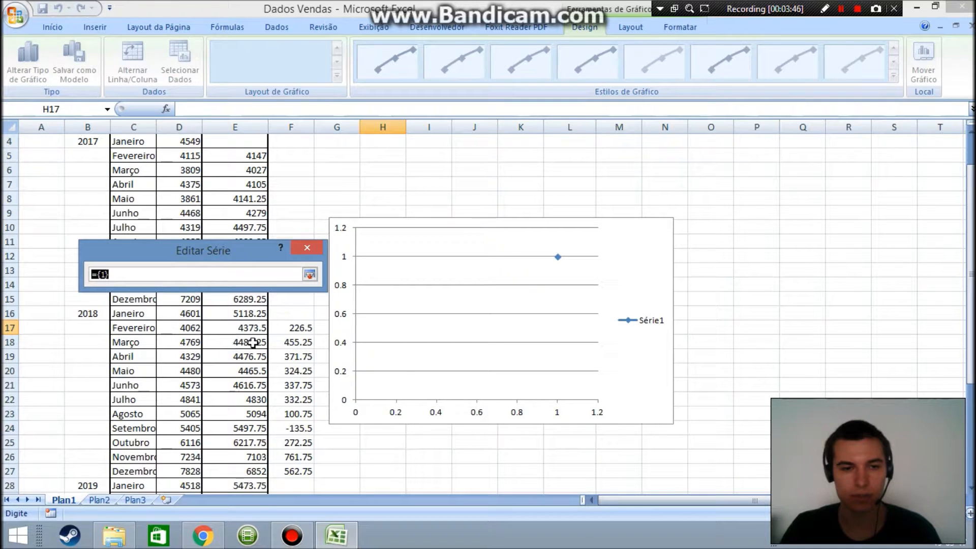
left_click_drag(291, 331, 295, 471)
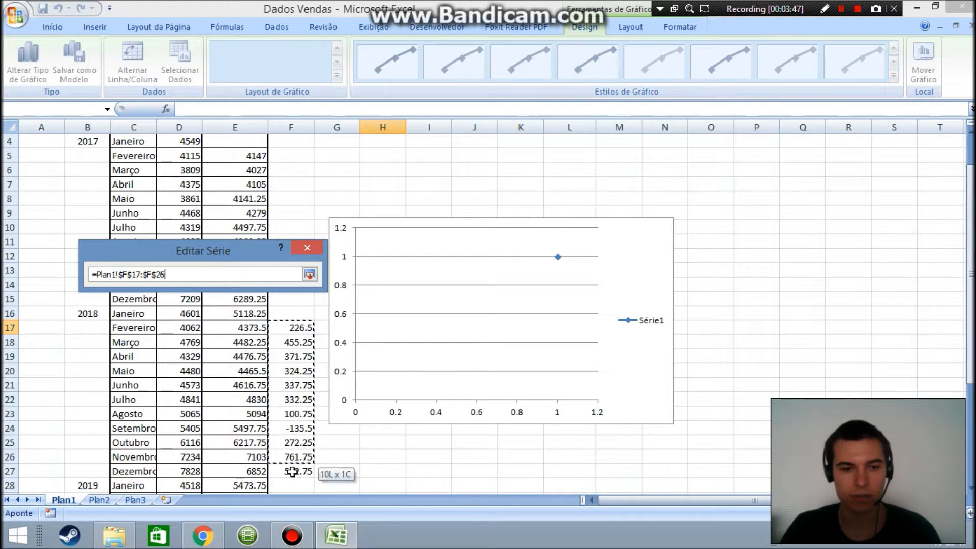
left_click(310, 274)
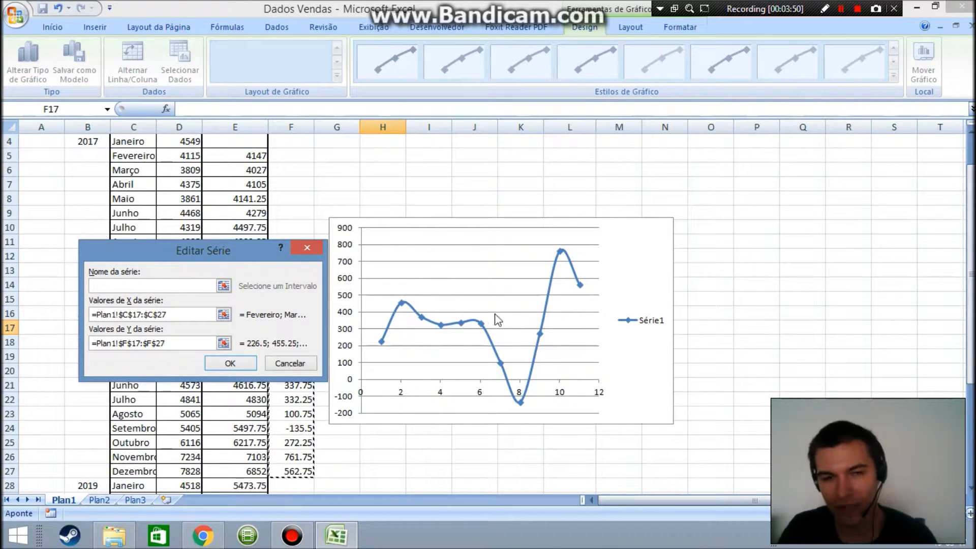
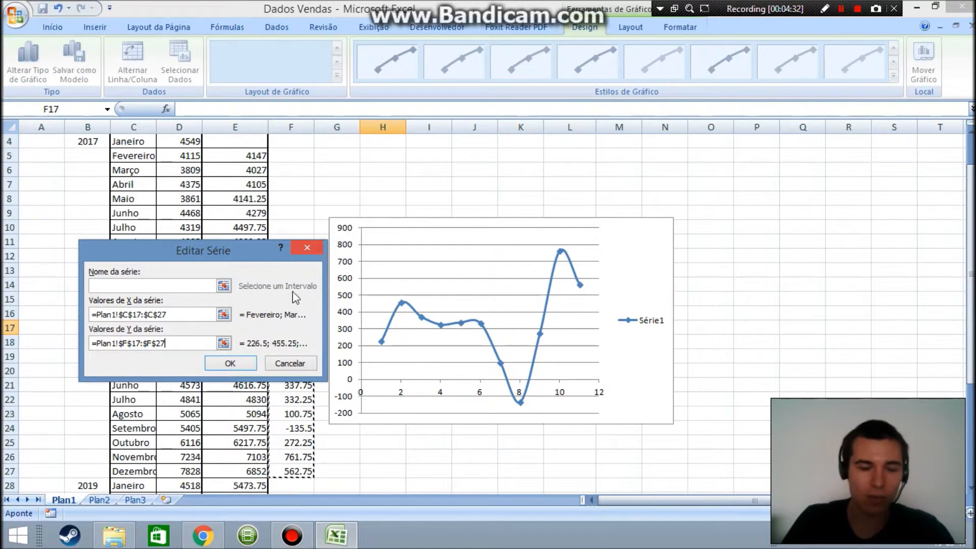
left_click(229, 363)
left_click(300, 410)
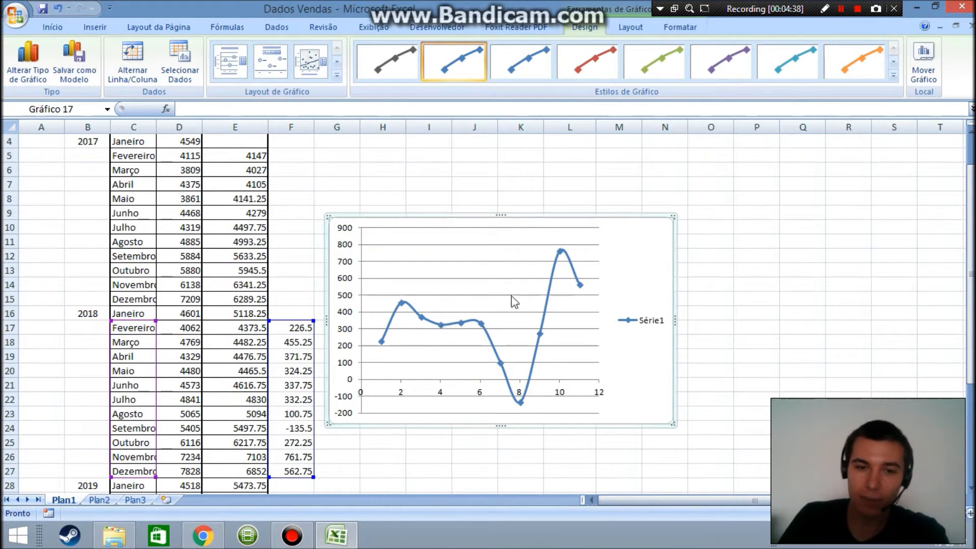
- Delete the filtered difference chart and clear the difference formulas in F17:F27
key("Delete")
left_click_drag(305, 331, 303, 472)
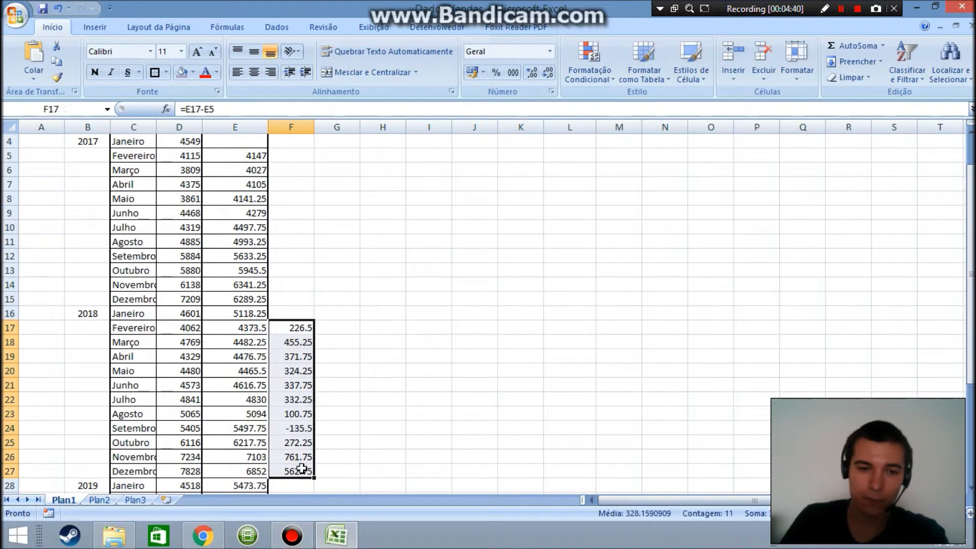
key("Delete")
scroll(354, 318, "up", 1)
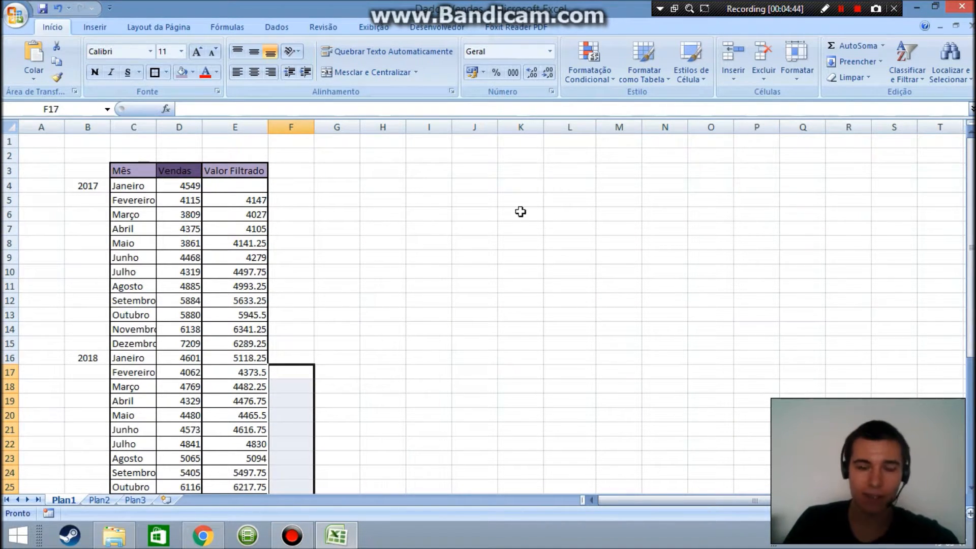
left_click(317, 311)
left_click(312, 368)
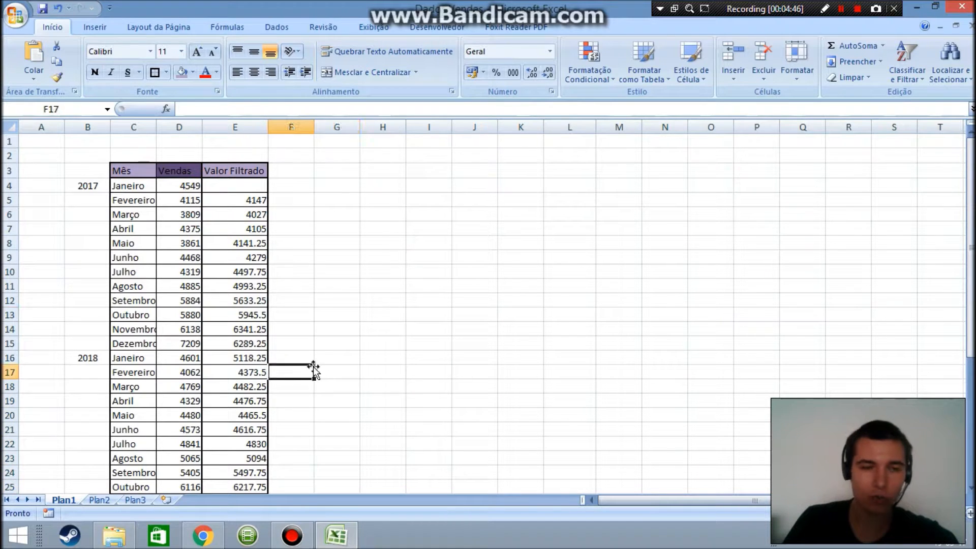
left_click(350, 240)
left_click(373, 214)
left_click(337, 175)
- Insert an empty scatter chart with smooth lines and markers from the blank cell G4
left_click(348, 185)
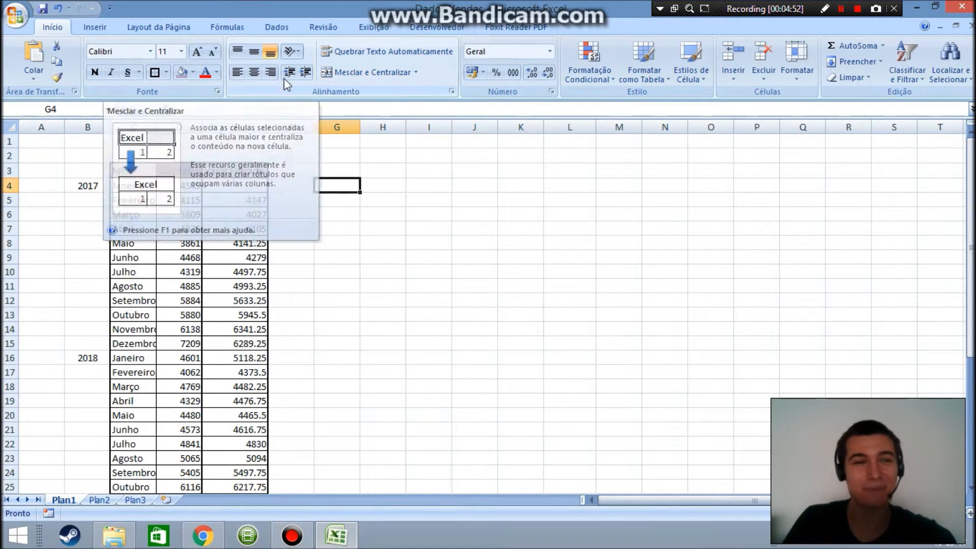
left_click(451, 27)
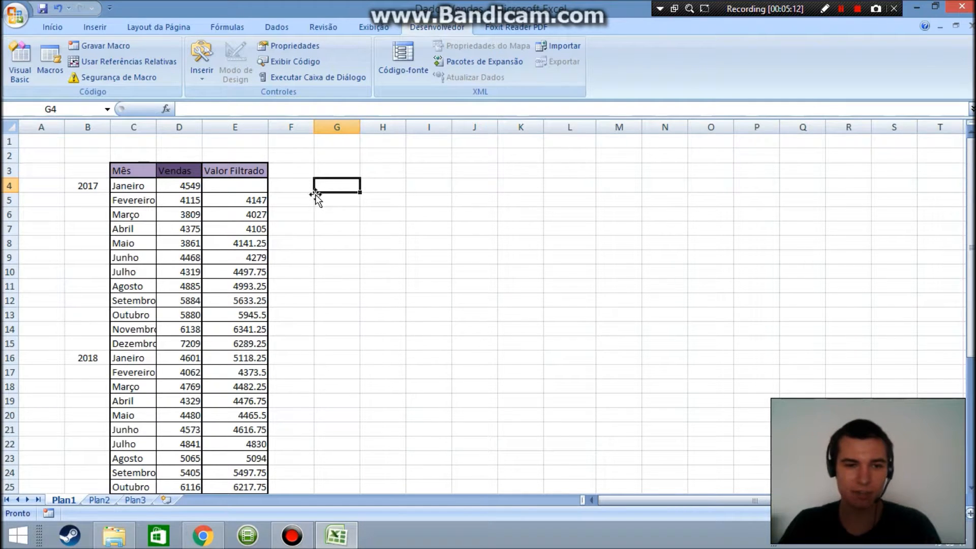
left_click(95, 27)
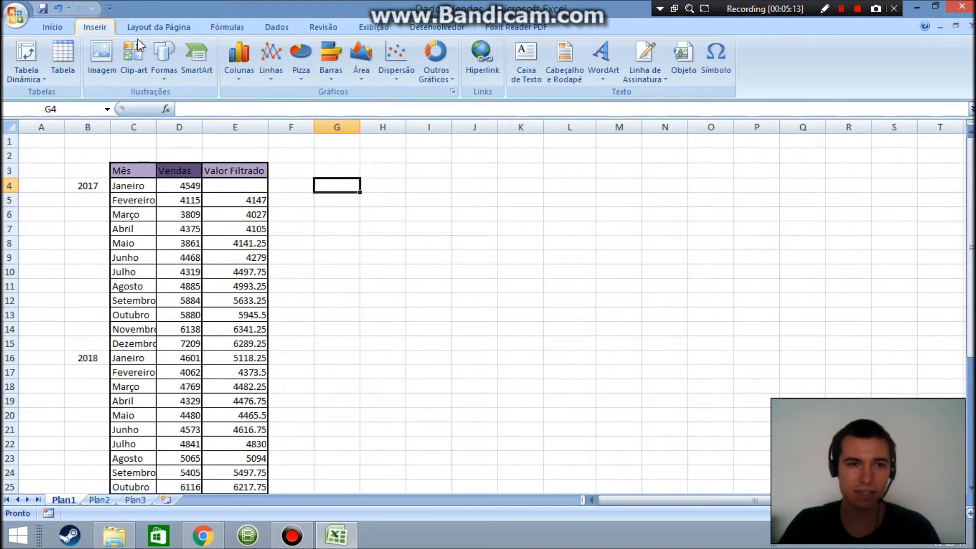
left_click(396, 60)
left_click(334, 120)
- Add a 2017 series to the empty chart with months C4:C15 as X values and sales D4:D15 as Y values
right_click(402, 286)
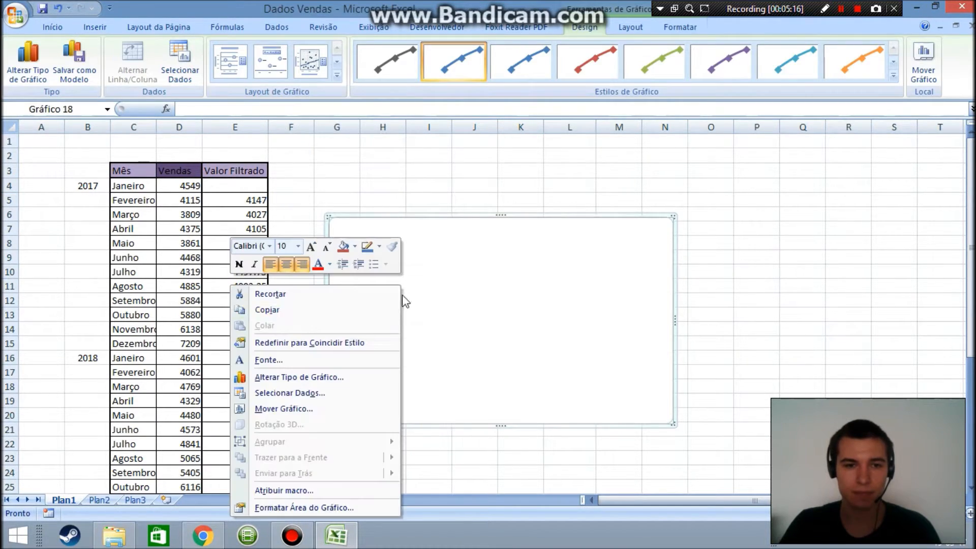
left_click(311, 391)
left_click(66, 308)
left_click(224, 314)
left_click_drag(133, 188, 133, 343)
left_click(309, 275)
left_click(221, 344)
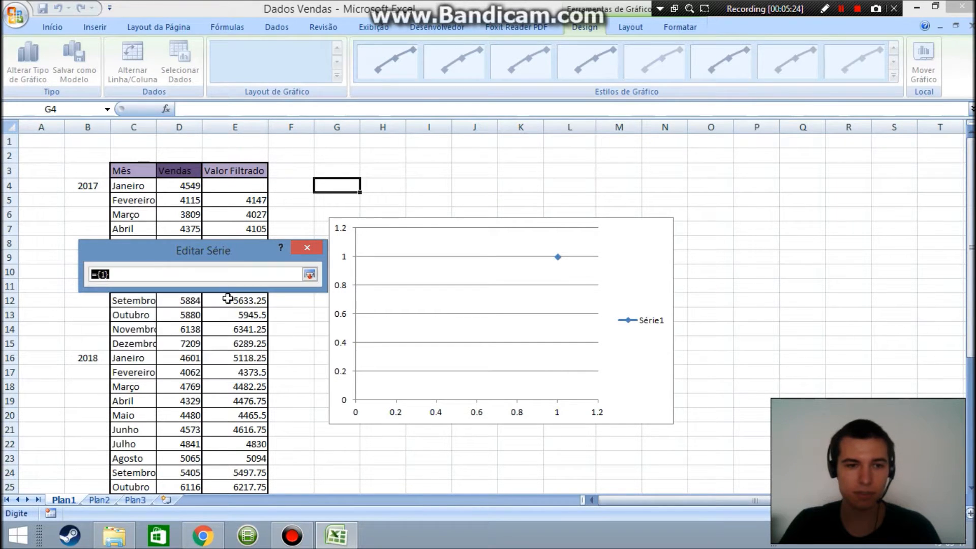
left_click_drag(196, 184, 196, 344)
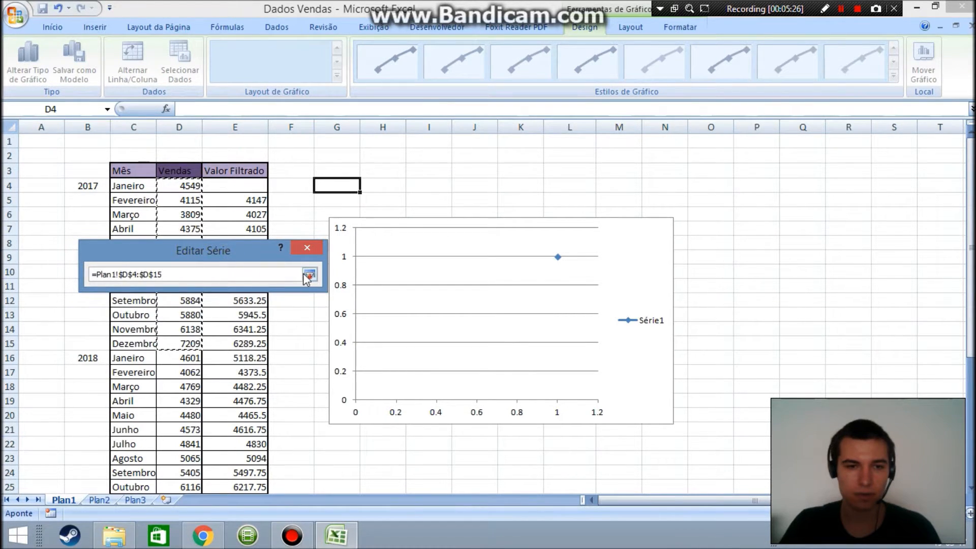
left_click(309, 274)
left_click(230, 363)
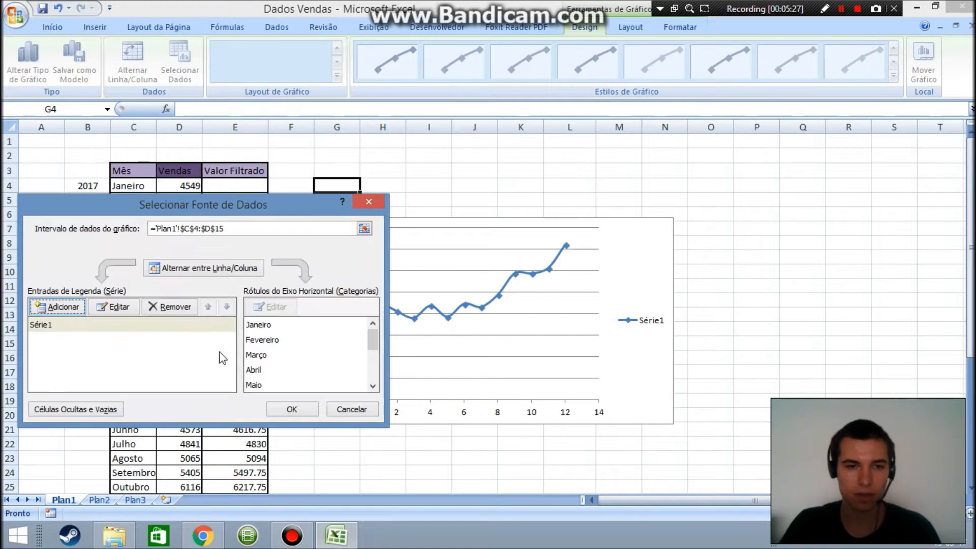
- Add a 2018 series to the chart with months C16:C27 as X values and sales D16:D27 as Y values
left_click(57, 307)
left_click(224, 315)
left_click_drag(133, 358, 133, 442)
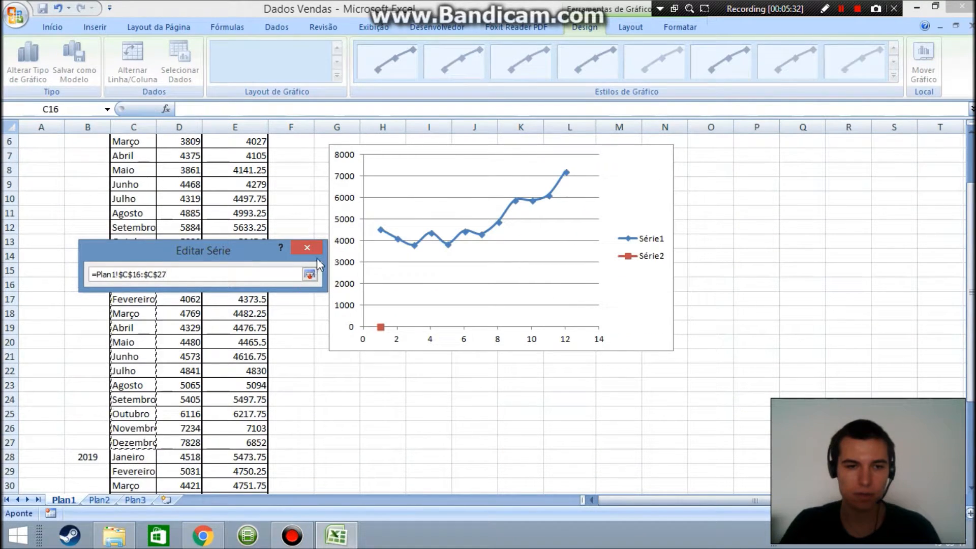
left_click(309, 274)
left_click(224, 343)
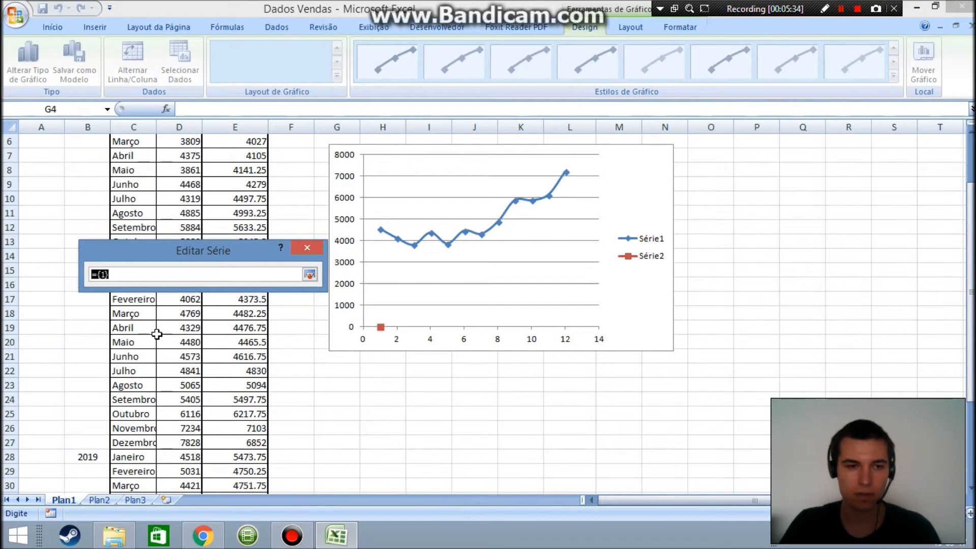
scroll(158, 336, "up", 1)
left_click_drag(181, 332, 193, 483)
left_click(309, 275)
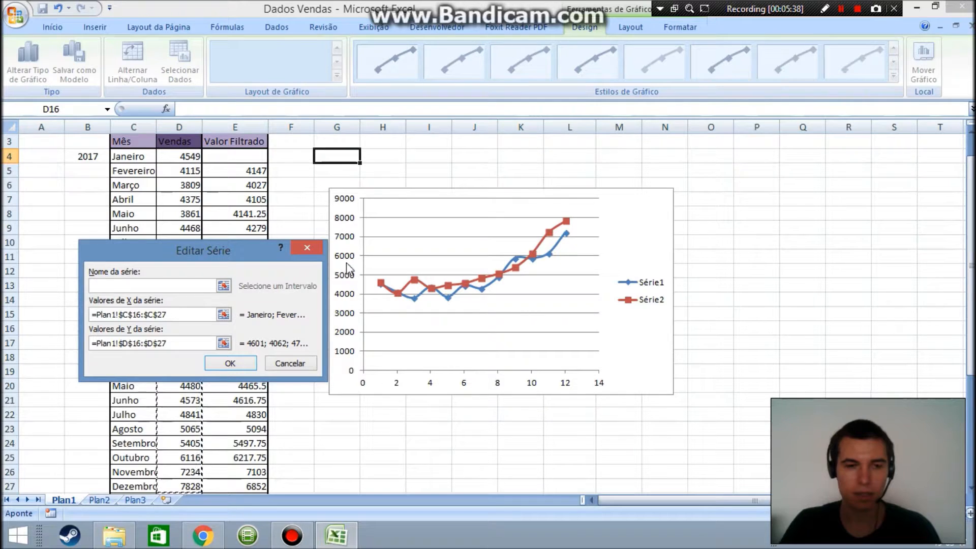
left_click(264, 362)
left_click(307, 411)
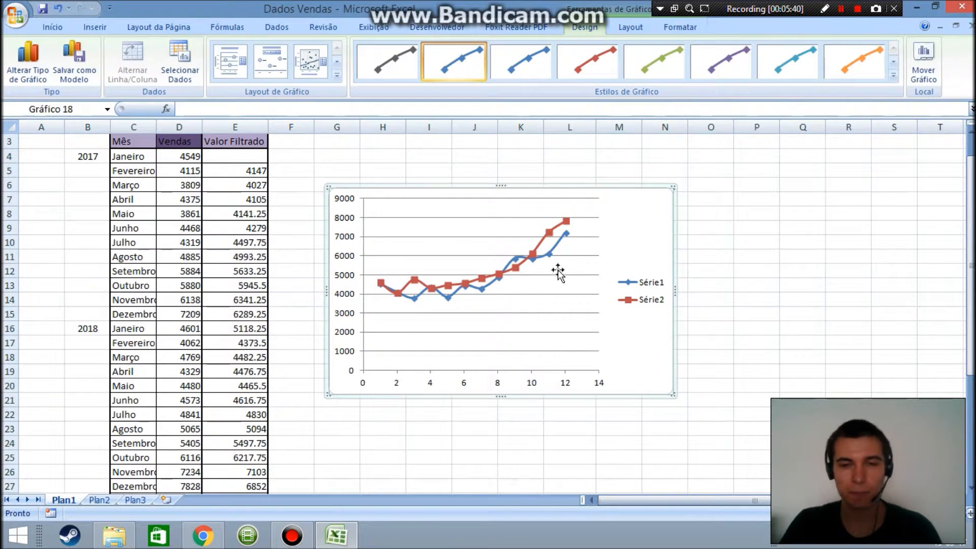
- Change the chart type of the 2018 sales series to clustered columns, keeping the 2017 series as a line
left_click(552, 234)
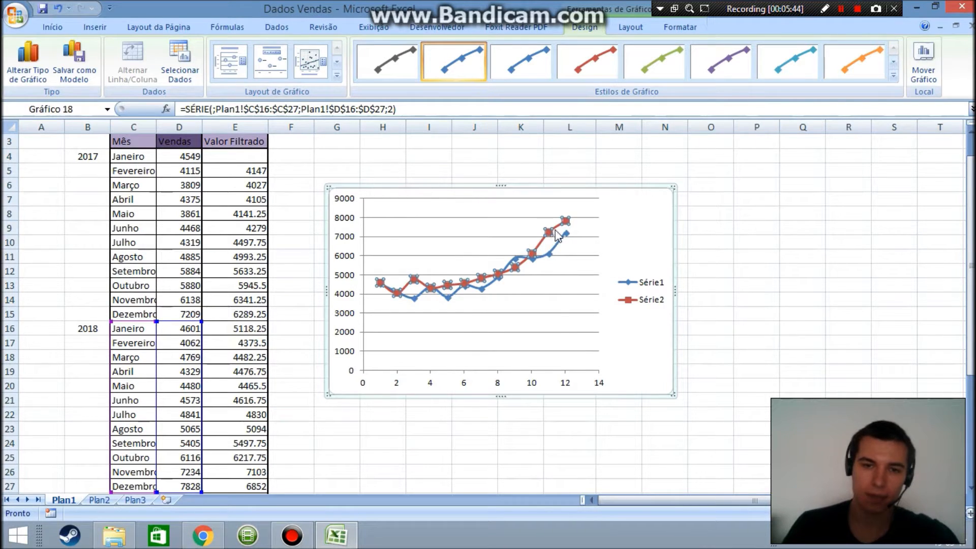
right_click(553, 230)
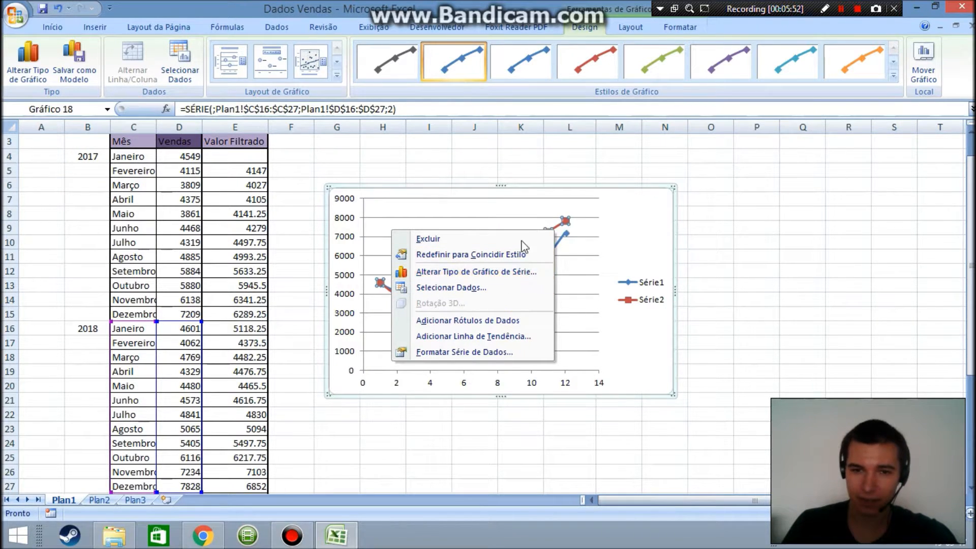
left_click(498, 274)
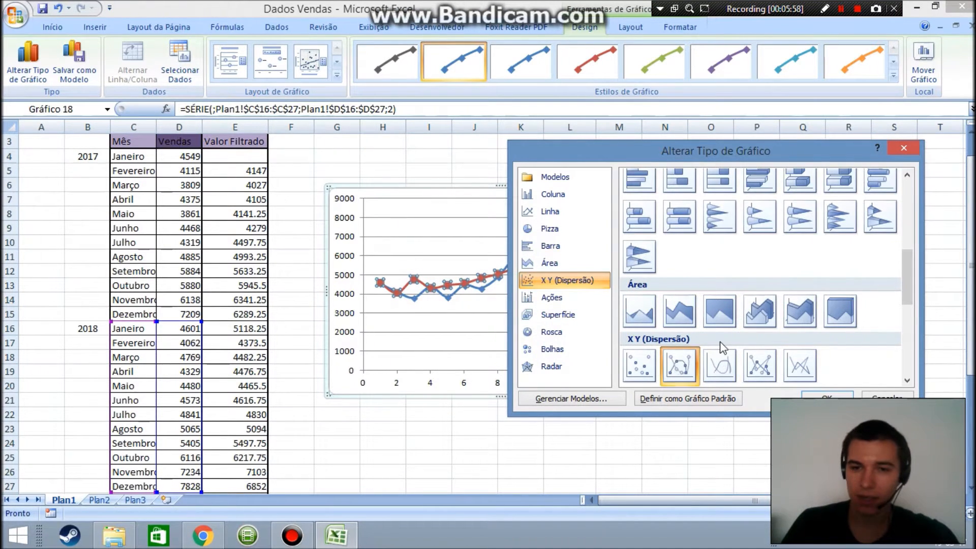
scroll(723, 348, "up", 10)
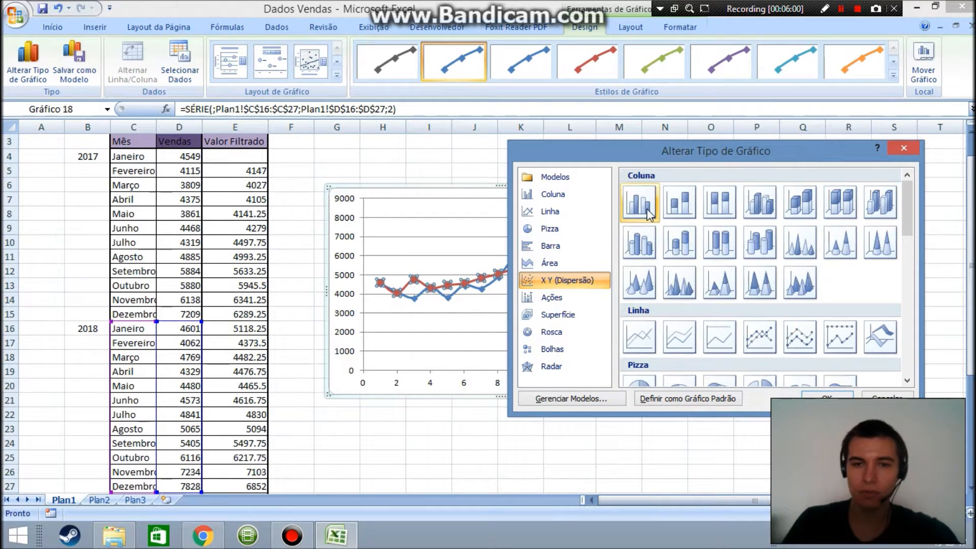
left_click(639, 203)
key("Return")
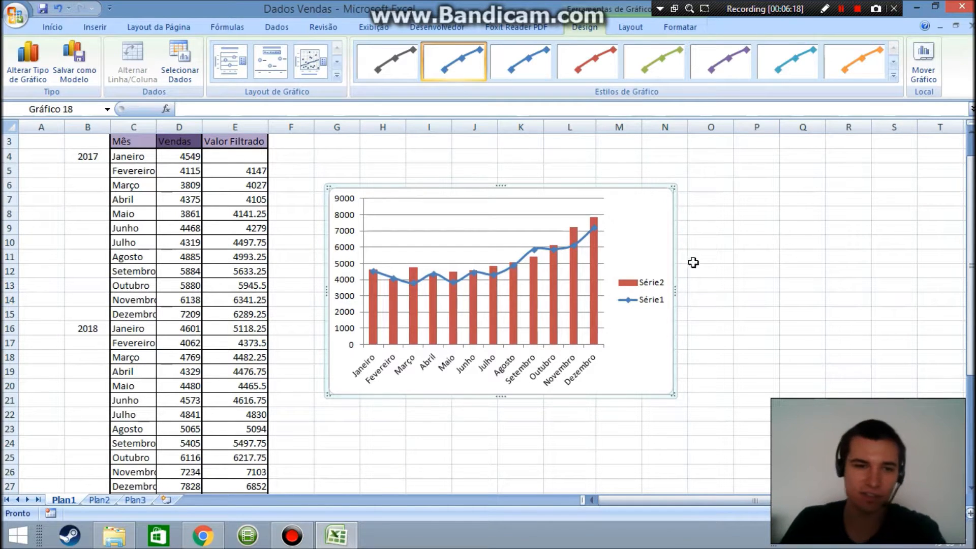
- Delete the combined column and line chart of 2017 and 2018 sales
key("Delete")
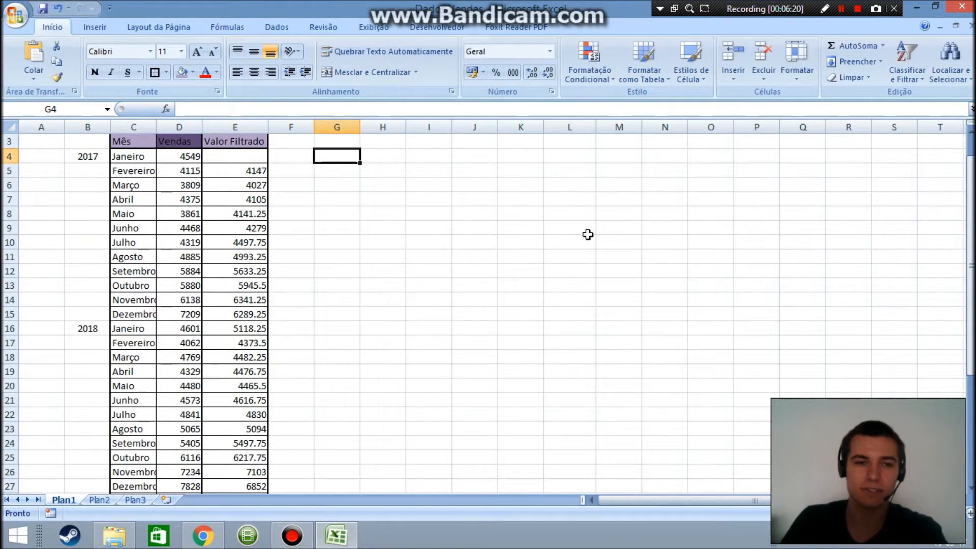
scroll(395, 250, "up", 1)
- Select the blank cell G4 and start recording a macro named Grafi, stored in this workbook
left_click(463, 29)
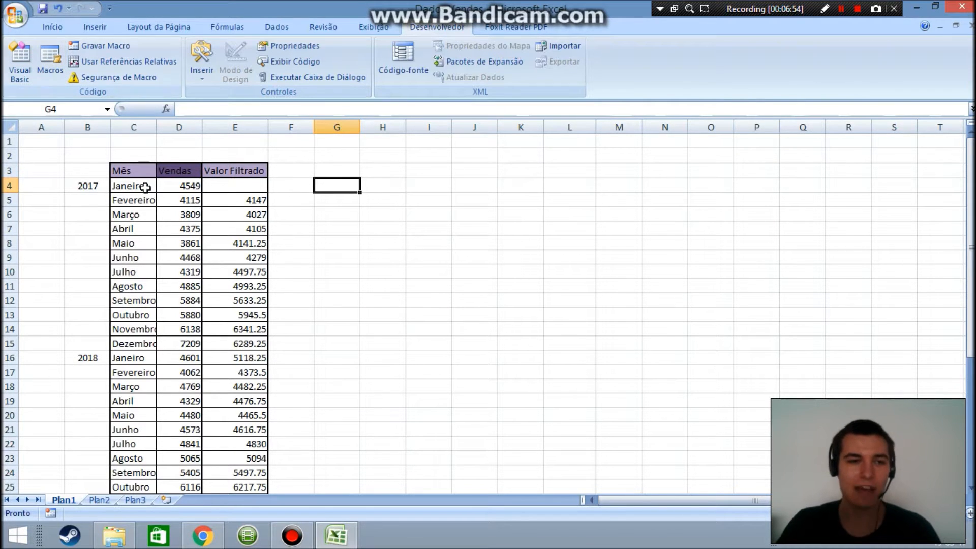
left_click_drag(128, 186, 133, 341)
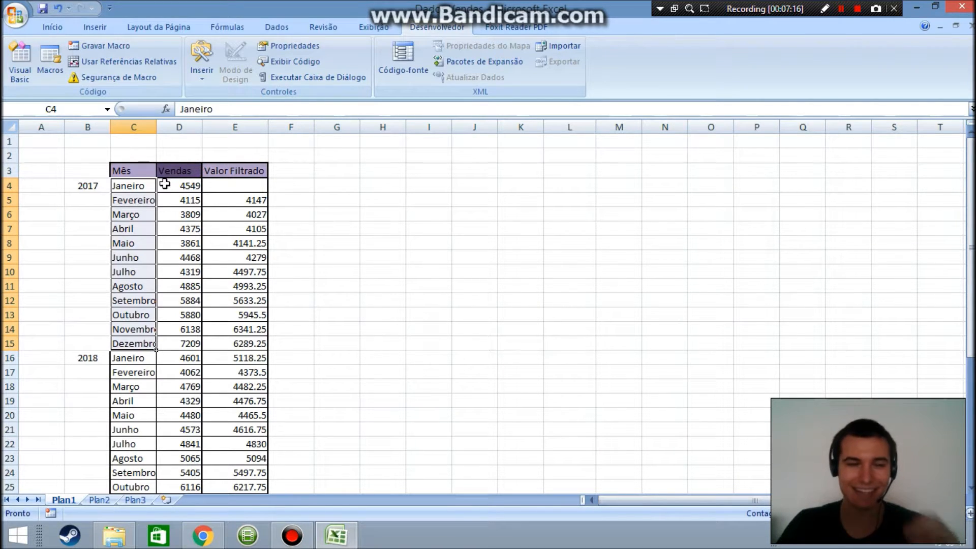
left_click(338, 186)
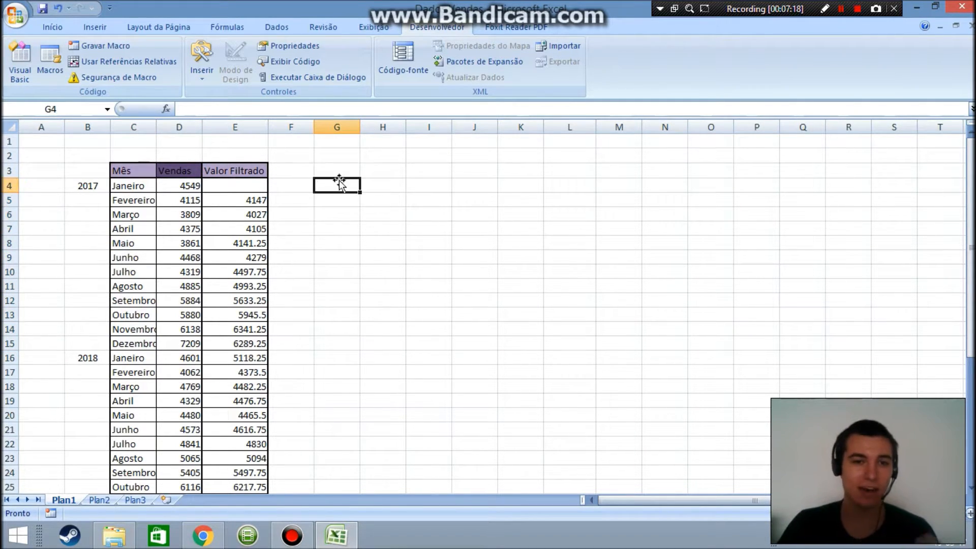
left_click(338, 170)
left_click(338, 185)
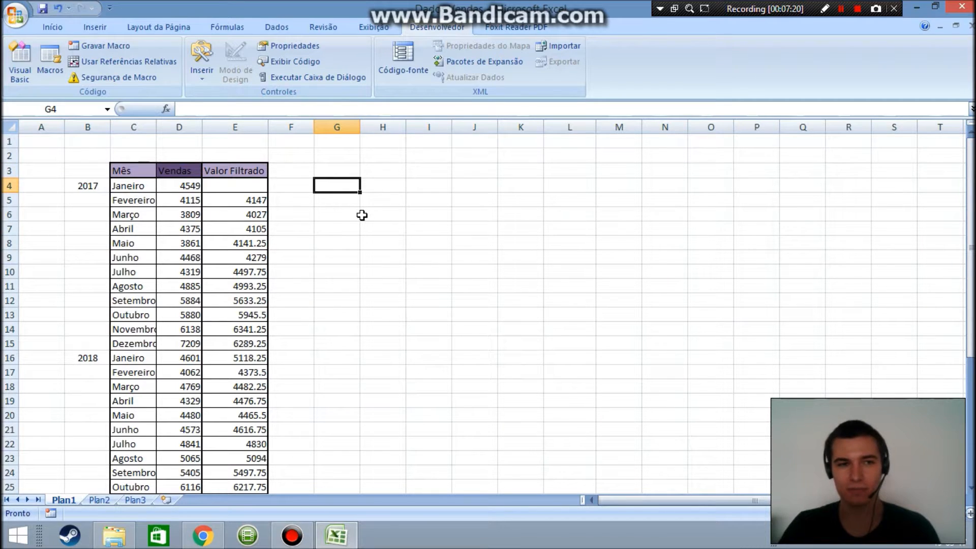
left_click(109, 50)
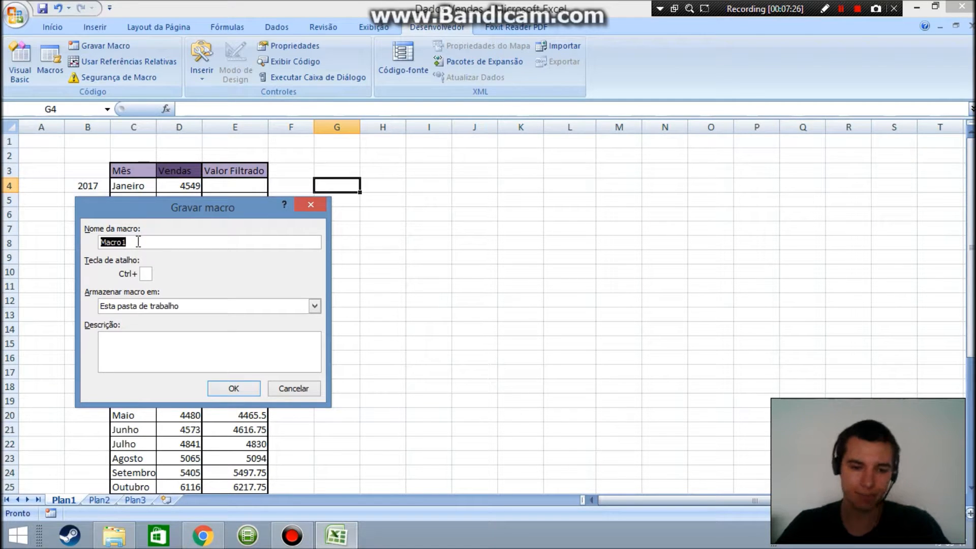
type("Grafi")
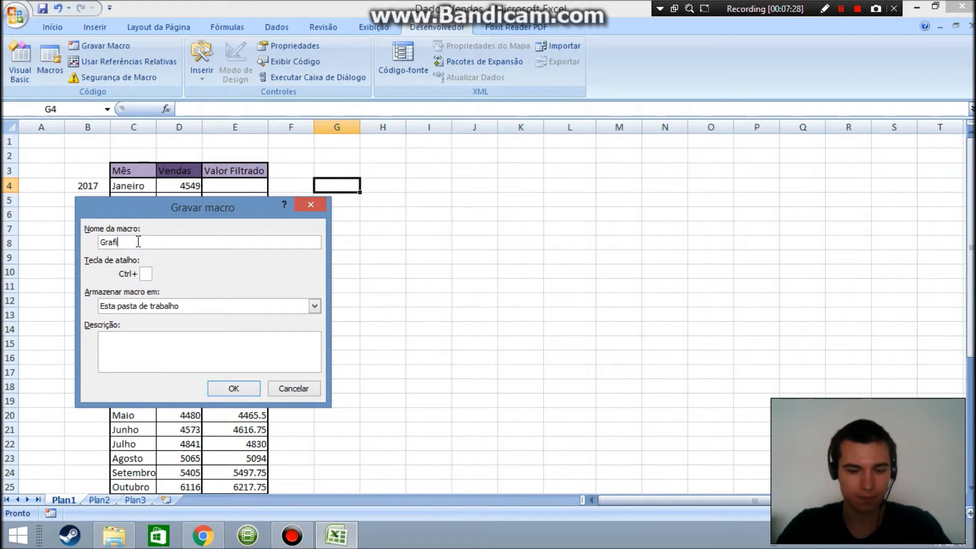
left_click(227, 389)
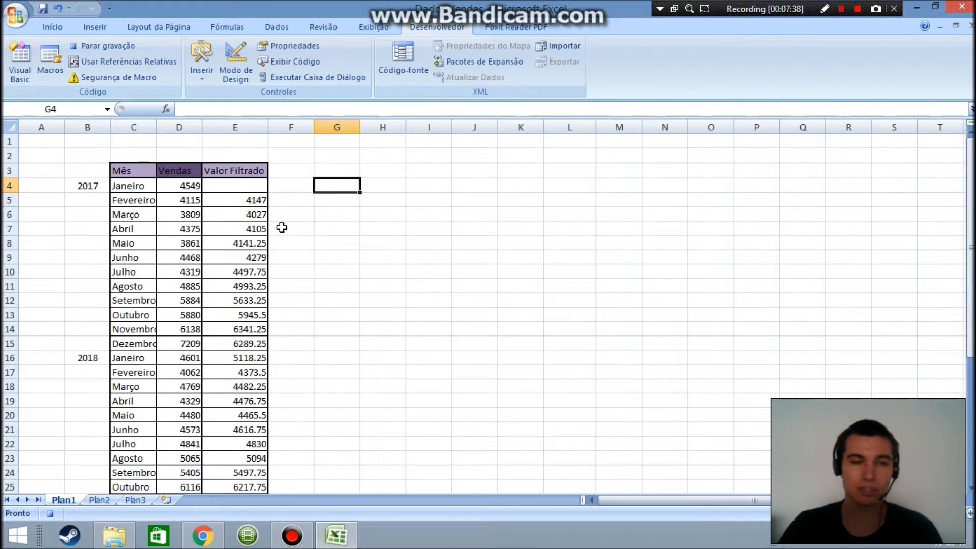
- Insert an empty scatter chart with smooth lines and markers while the macro is recording
left_click(96, 28)
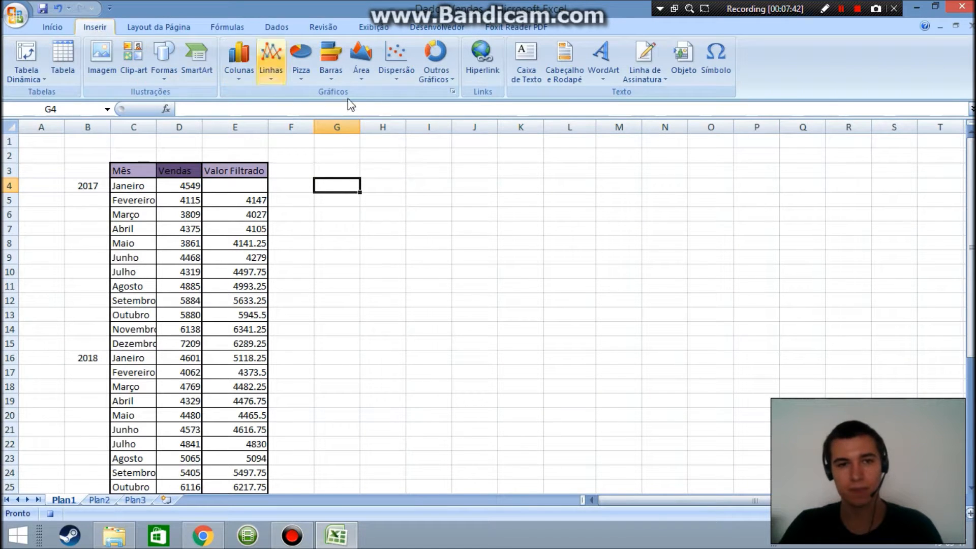
left_click(405, 67)
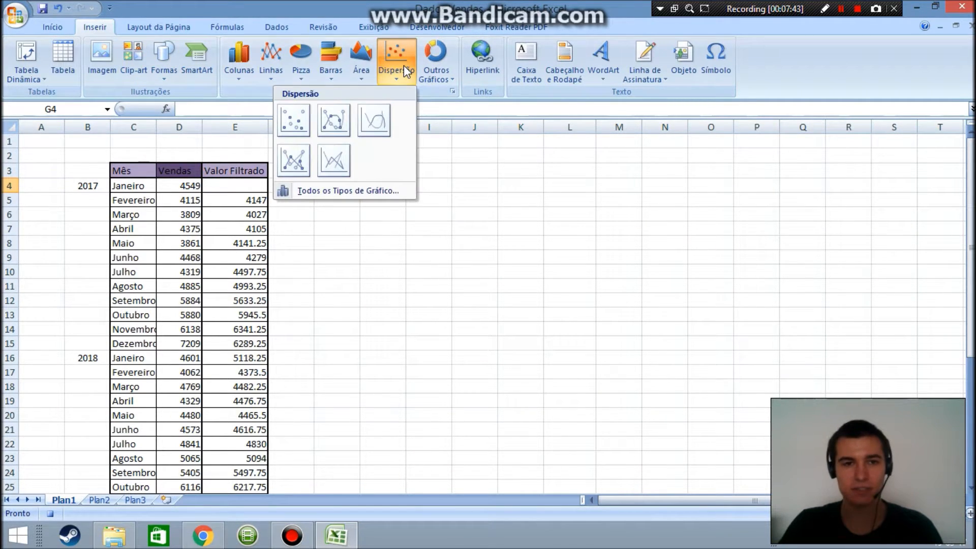
left_click(342, 119)
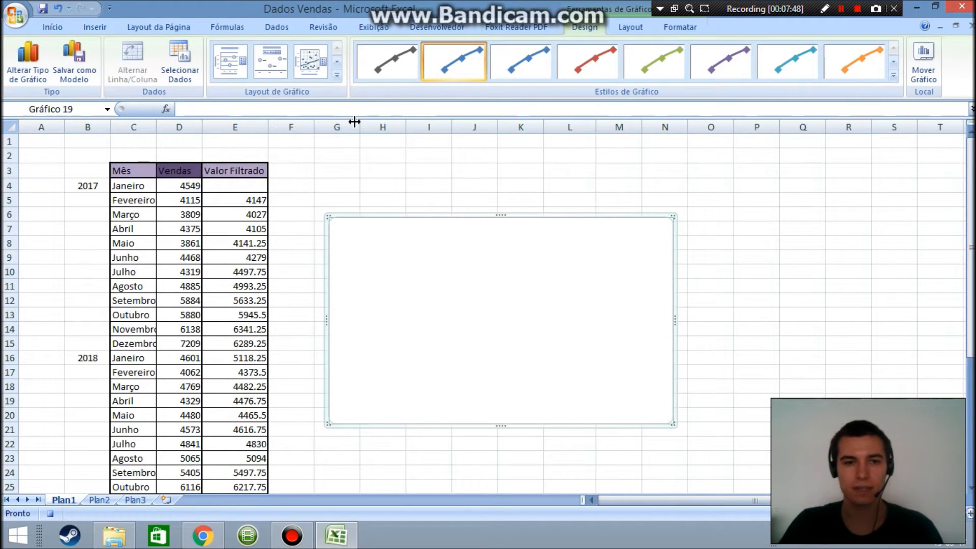
- Add a first series to the new chart using months C4:C15 for X and 2017 sales D4:D15 for Y
right_click(379, 227)
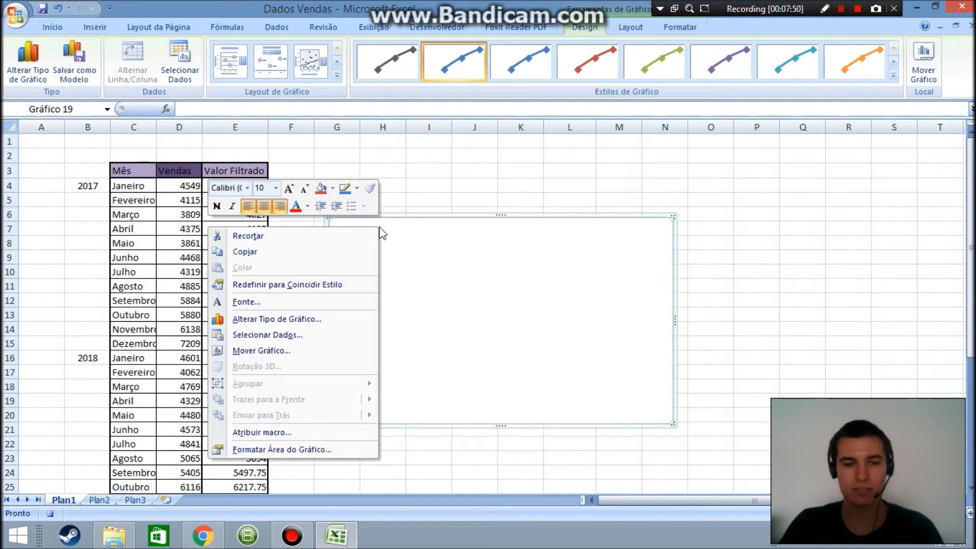
left_click(291, 336)
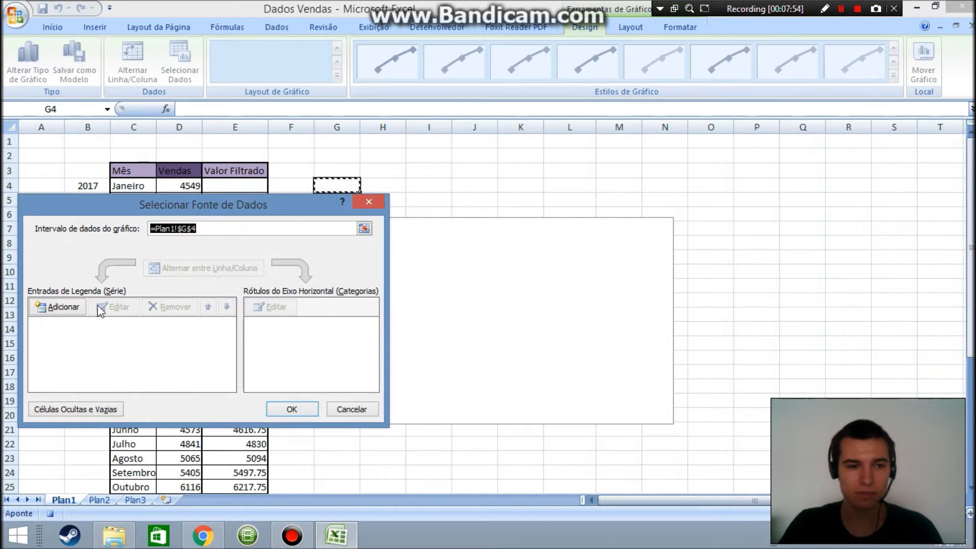
left_click(79, 305)
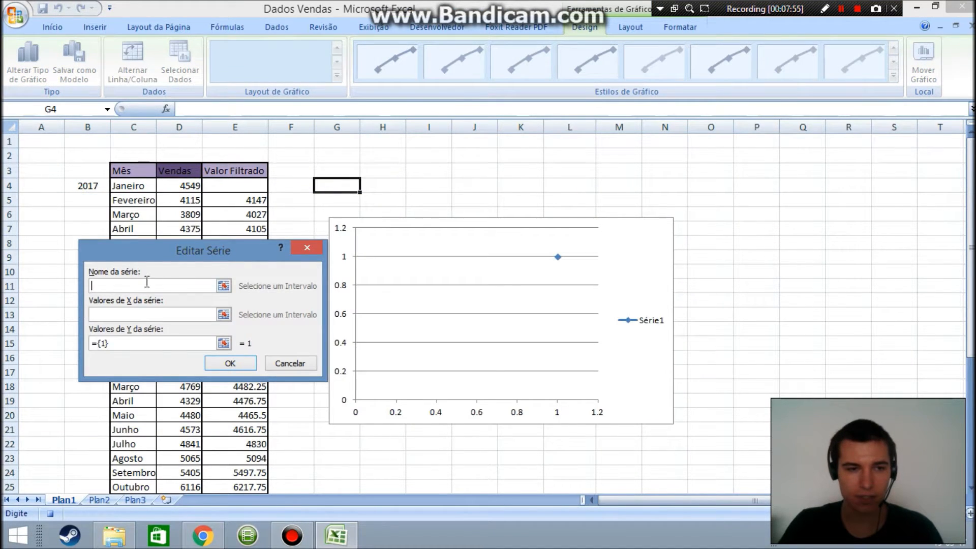
left_click(224, 314)
left_click_drag(142, 187, 140, 345)
left_click(310, 275)
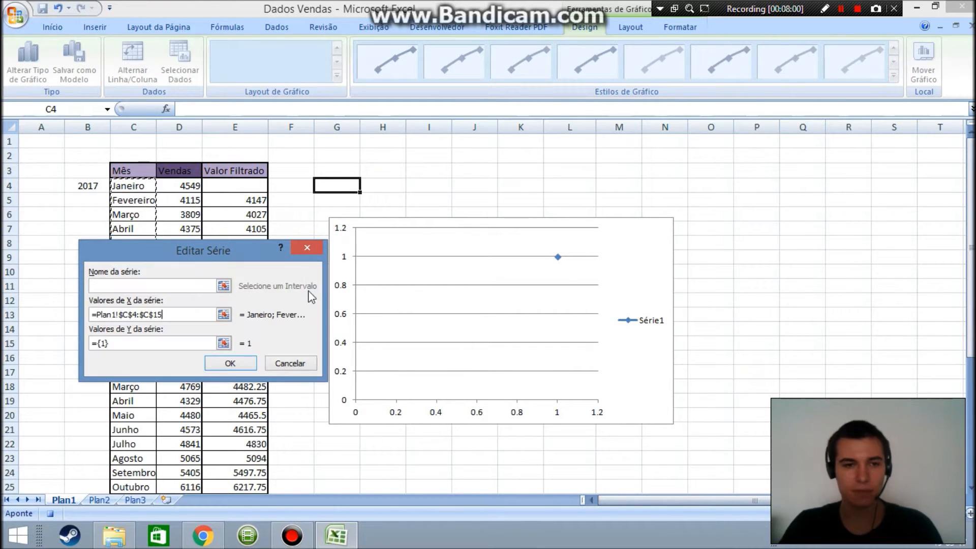
left_click(225, 341)
left_click_drag(189, 186, 188, 342)
left_click(309, 274)
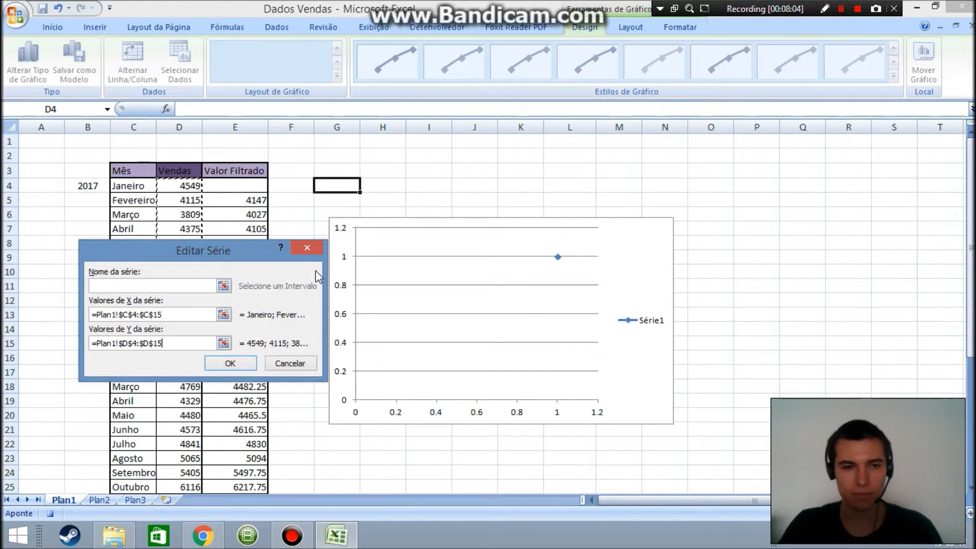
left_click(242, 364)
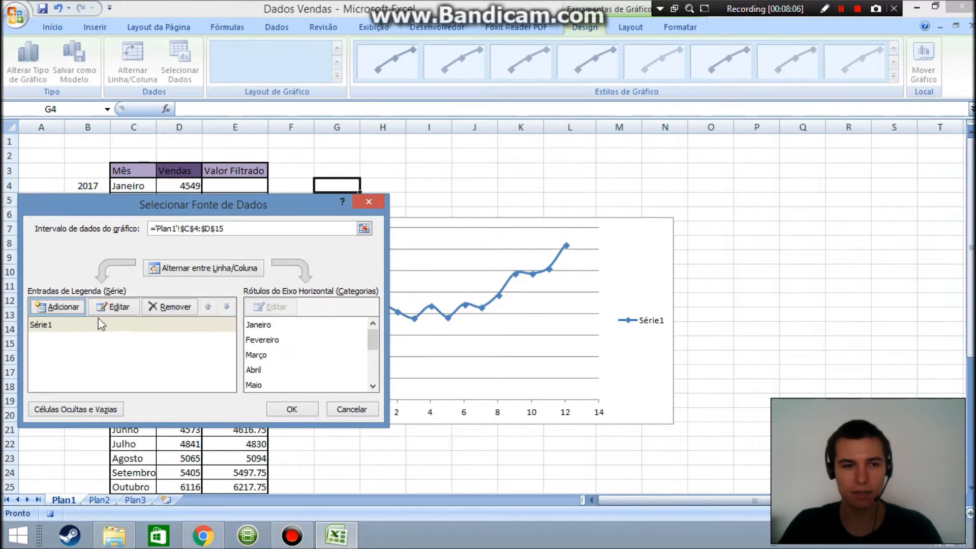
- Add a second series using months C16:C27 for X and 2018 sales D16:D27 for Y, and accept the chart data
left_click(58, 307)
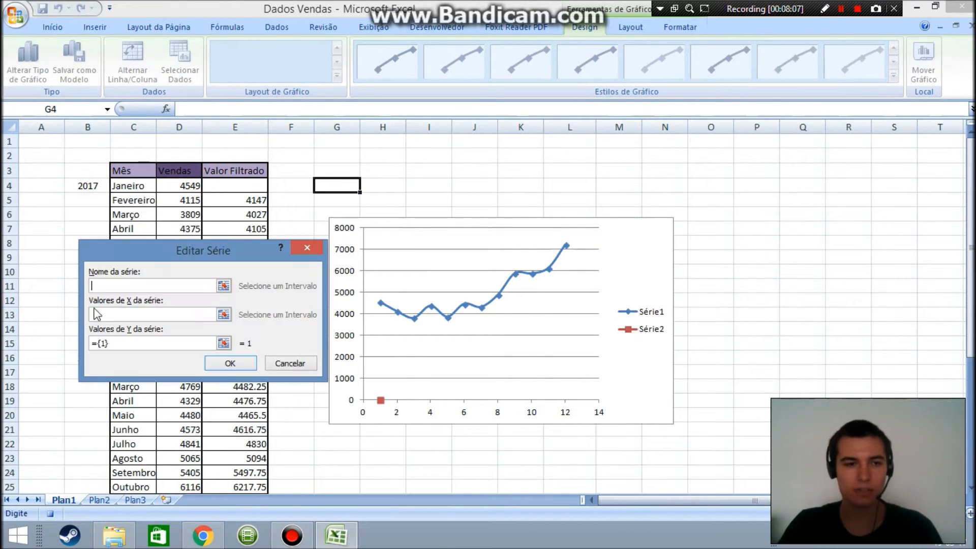
left_click(223, 314)
left_click_drag(132, 357, 138, 486)
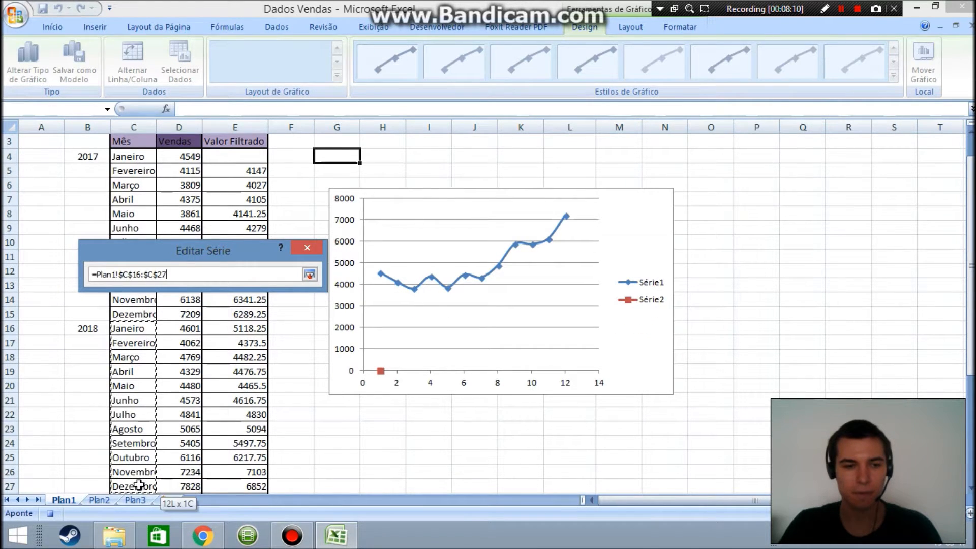
left_click(309, 274)
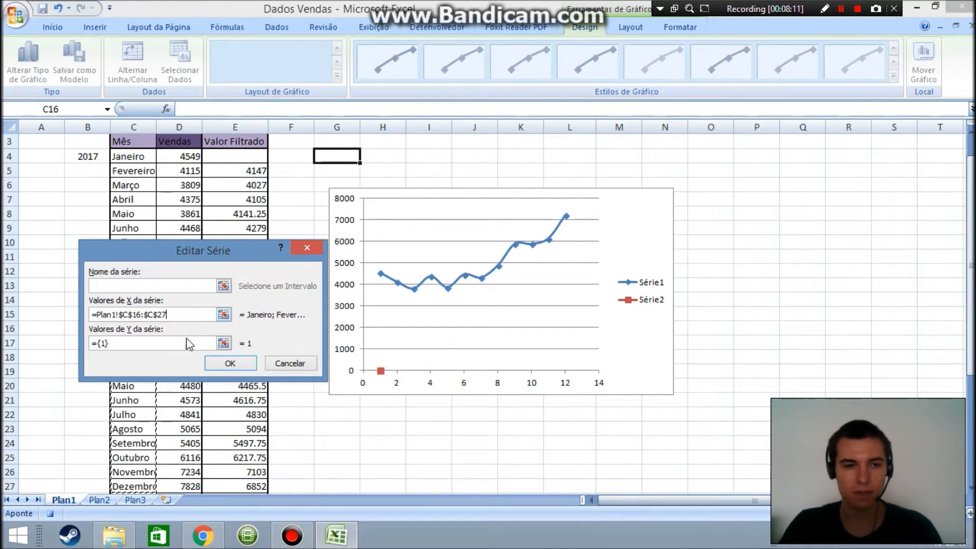
left_click(223, 343)
left_click_drag(193, 329, 191, 486)
left_click(309, 274)
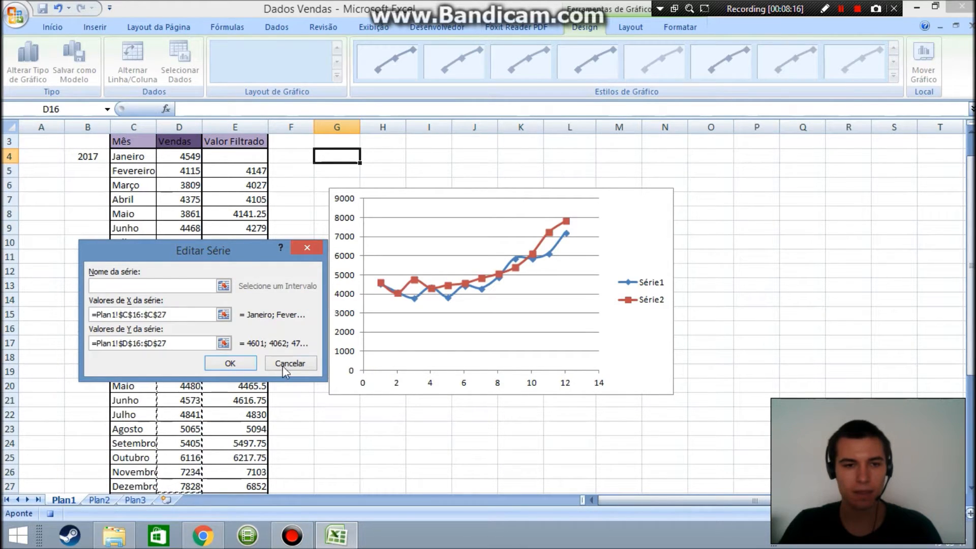
left_click(227, 363)
left_click(305, 407)
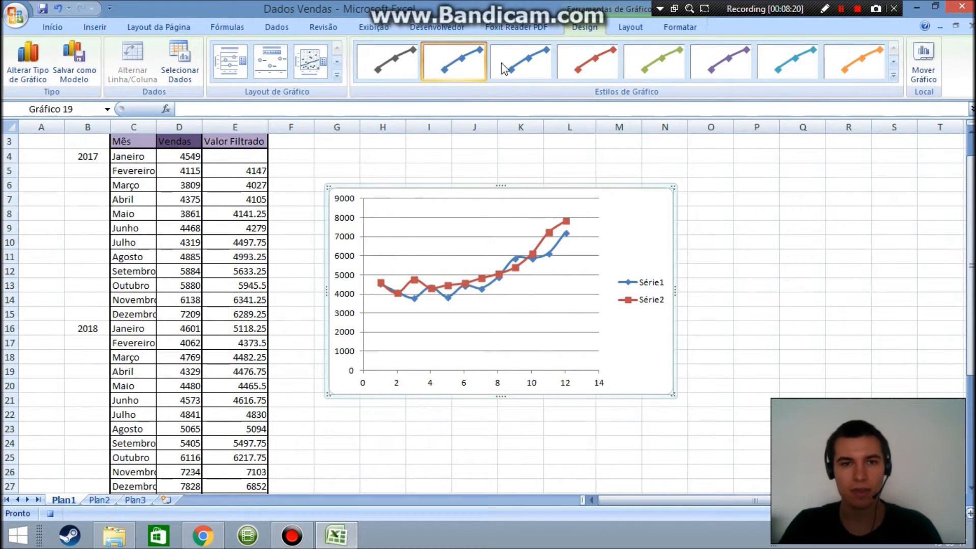
- Stop recording the chart macro
left_click(459, 28)
left_click(123, 44)
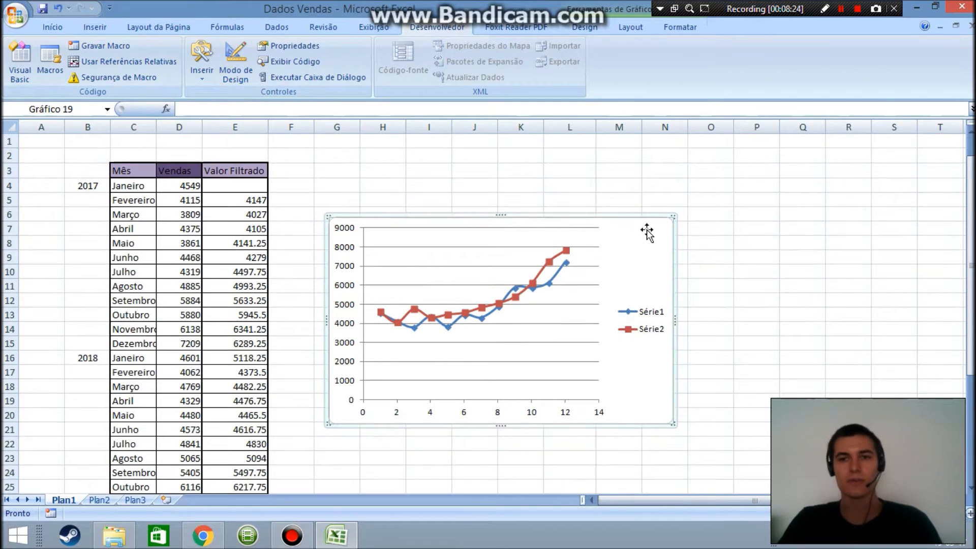
scroll(643, 229, "up", 1)
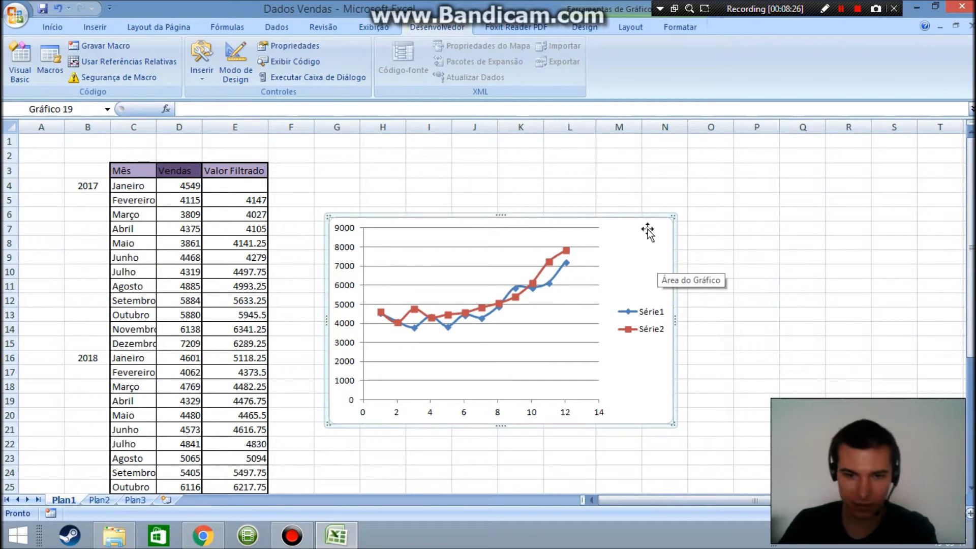
- Delete the recorded chart and run the Grafico macro to rebuild it
key("Delete")
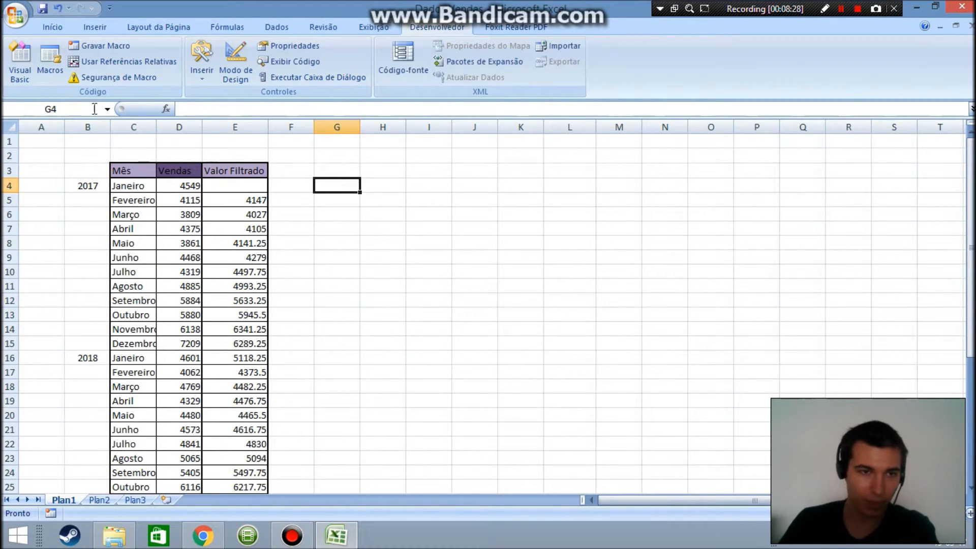
left_click(49, 62)
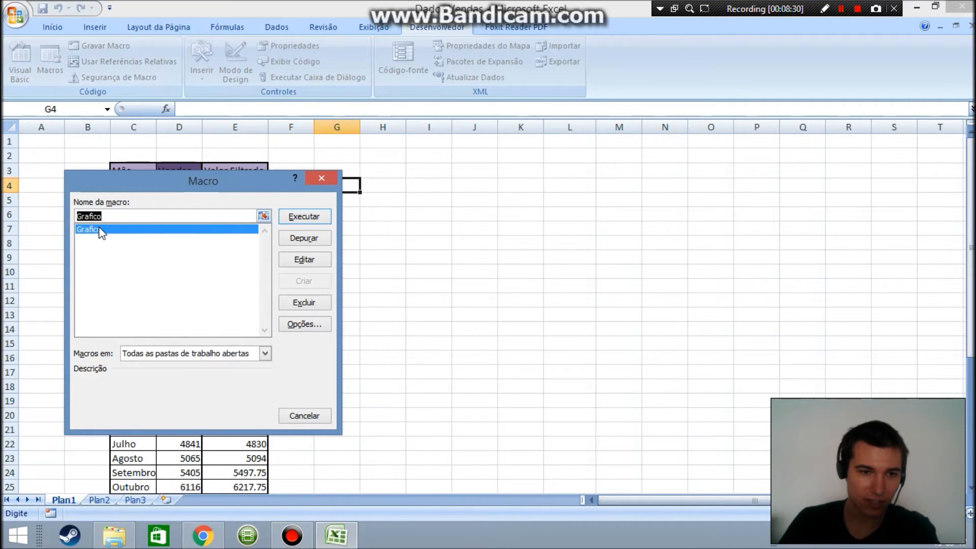
left_click(287, 221)
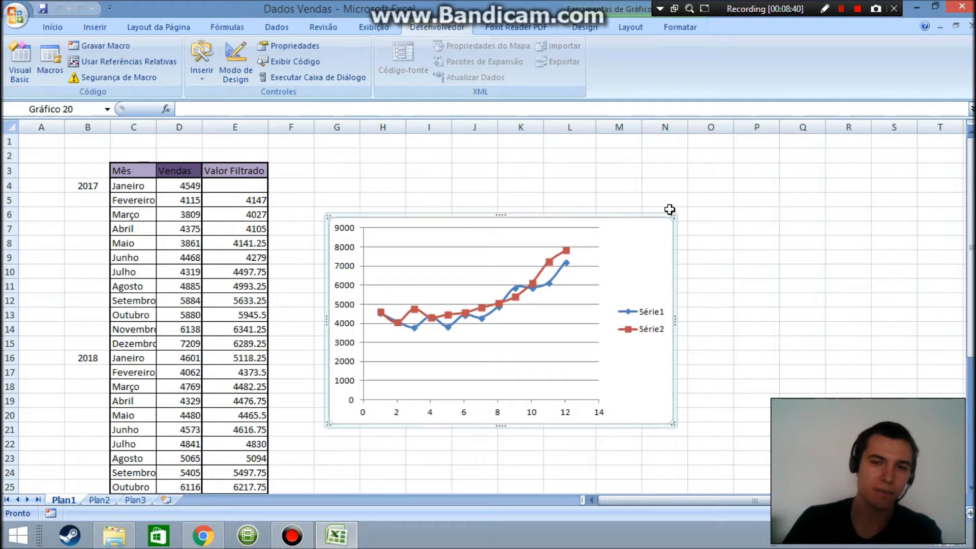
- Delete the rebuilt chart and open the Grafico macro's code in the Visual Basic editor
key("Delete")
left_click(50, 58)
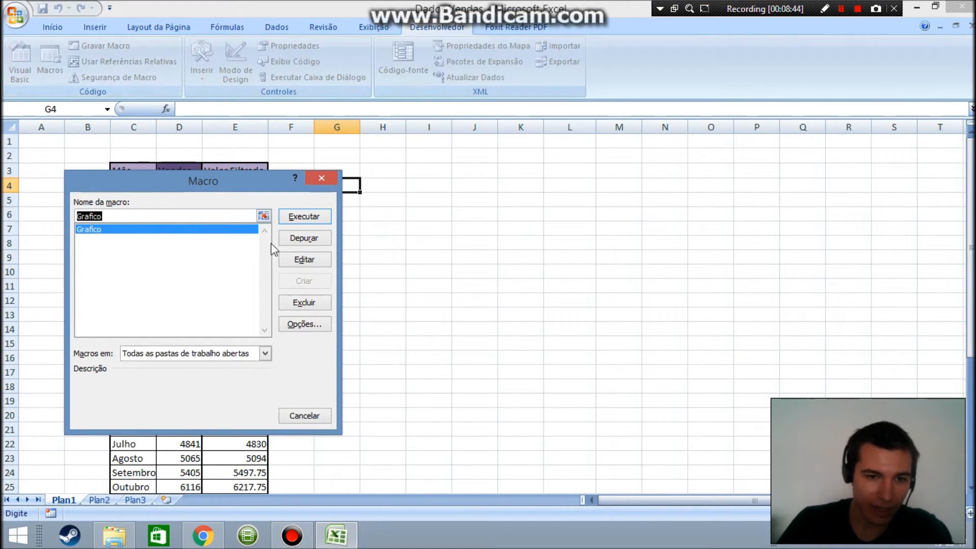
left_click(304, 261)
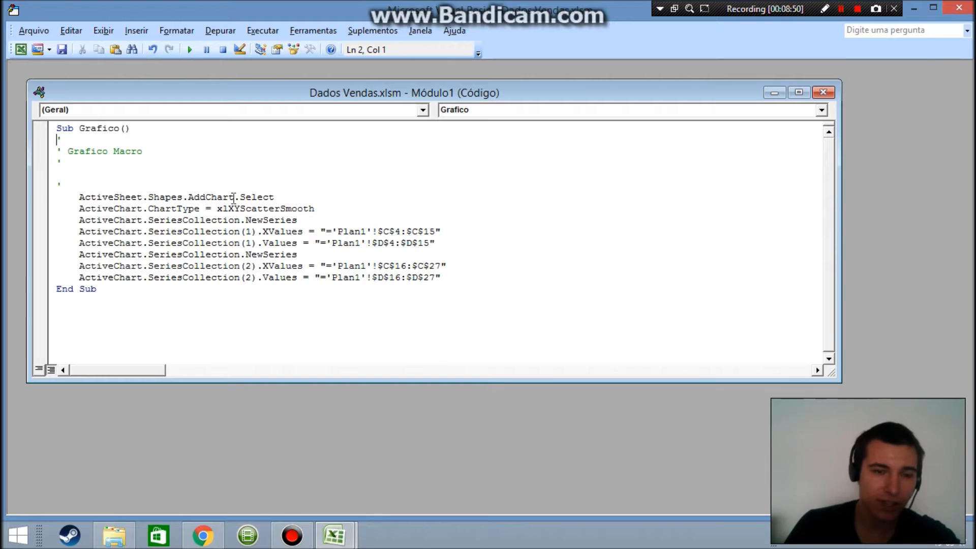
- Examine the Grafico code lines that add the chart, set its type and assign X and Y ranges to both series
left_click_drag(79, 196, 143, 196)
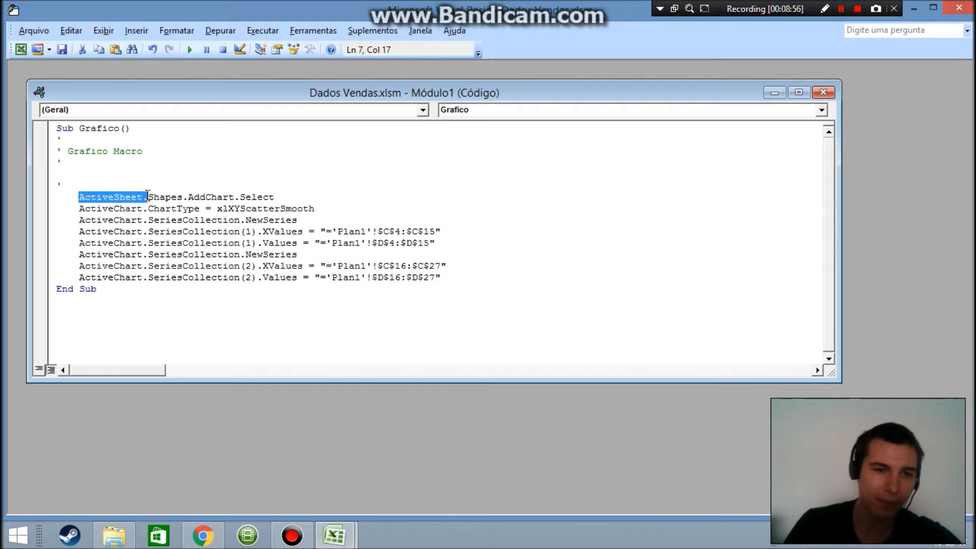
left_click_drag(148, 196, 282, 197)
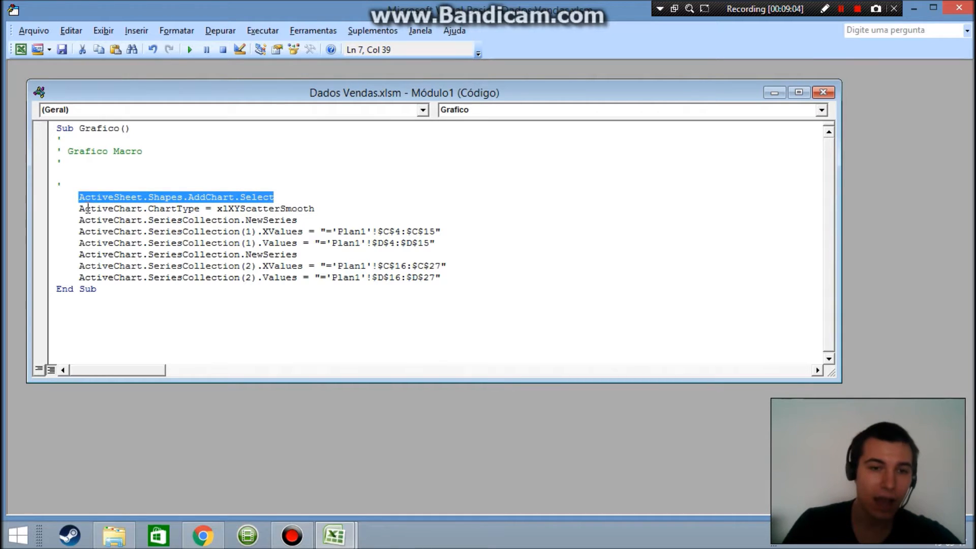
left_click_drag(80, 209, 316, 209)
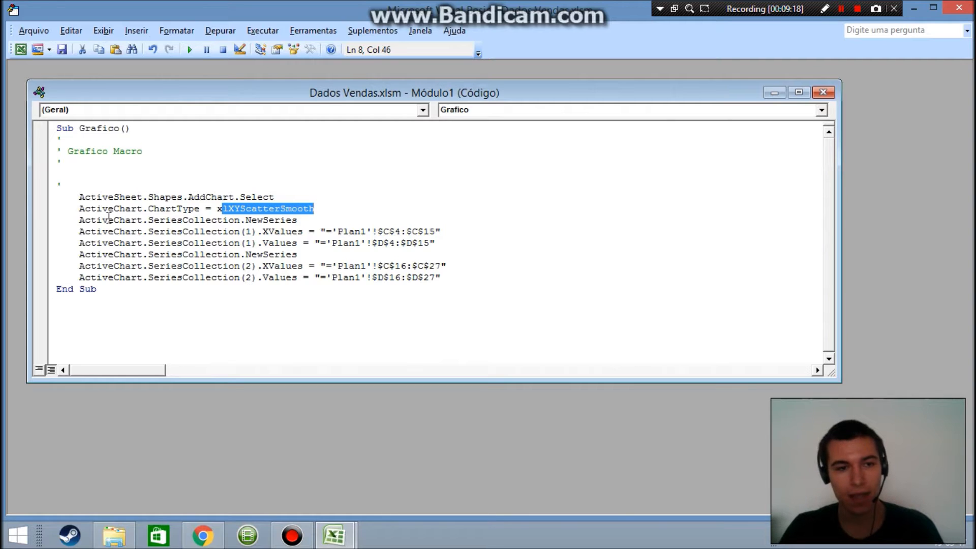
left_click_drag(85, 219, 300, 219)
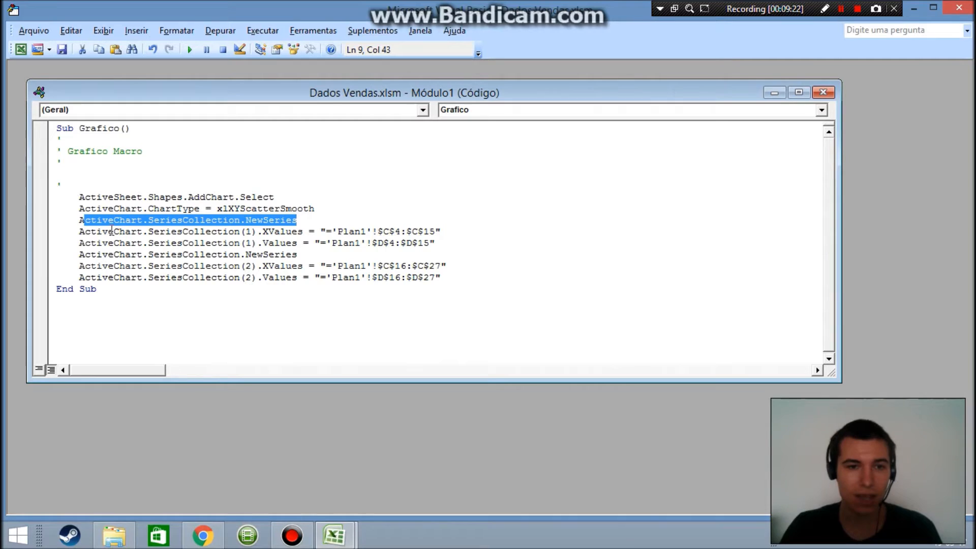
left_click_drag(95, 231, 304, 232)
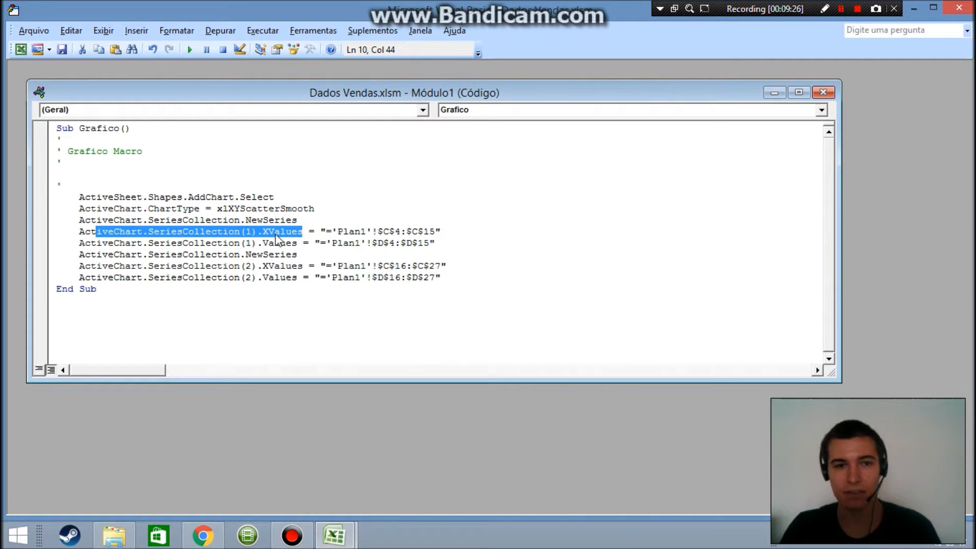
left_click_drag(441, 233, 327, 233)
left_click_drag(143, 247, 416, 247)
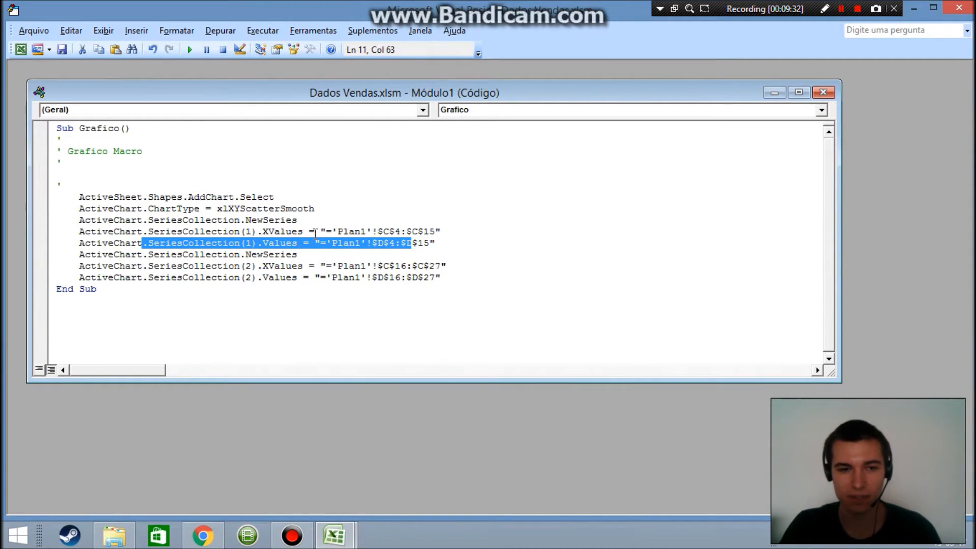
left_click_drag(230, 253, 308, 266)
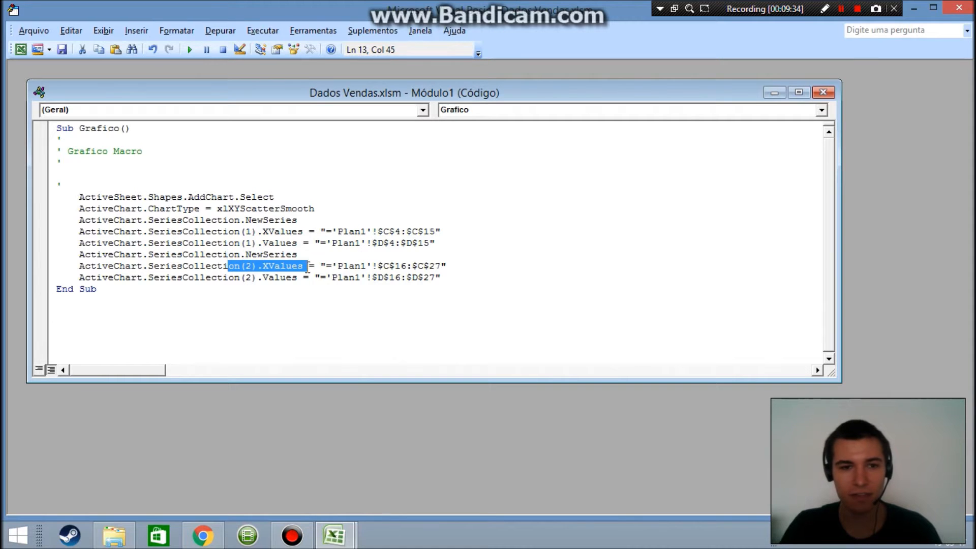
left_click_drag(246, 279, 315, 279)
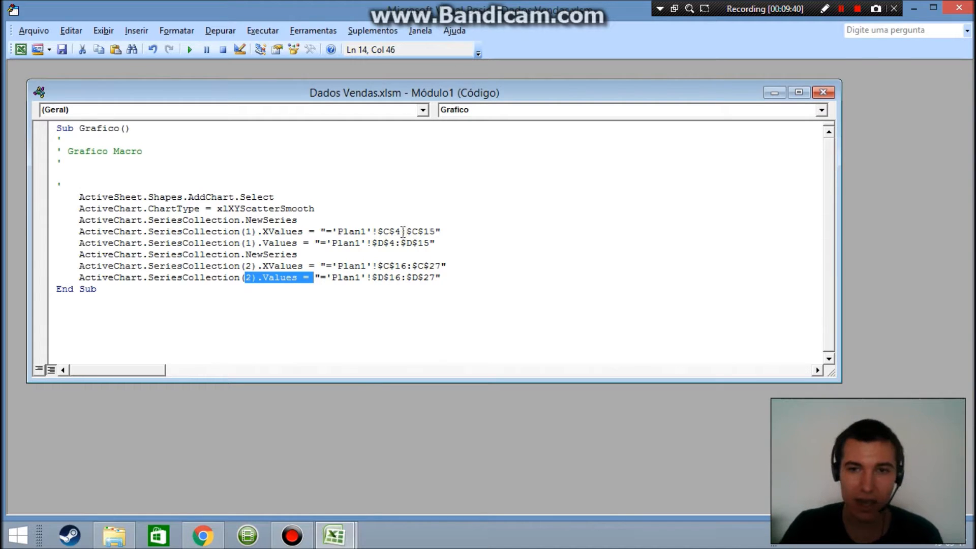
left_click_drag(350, 232, 411, 230)
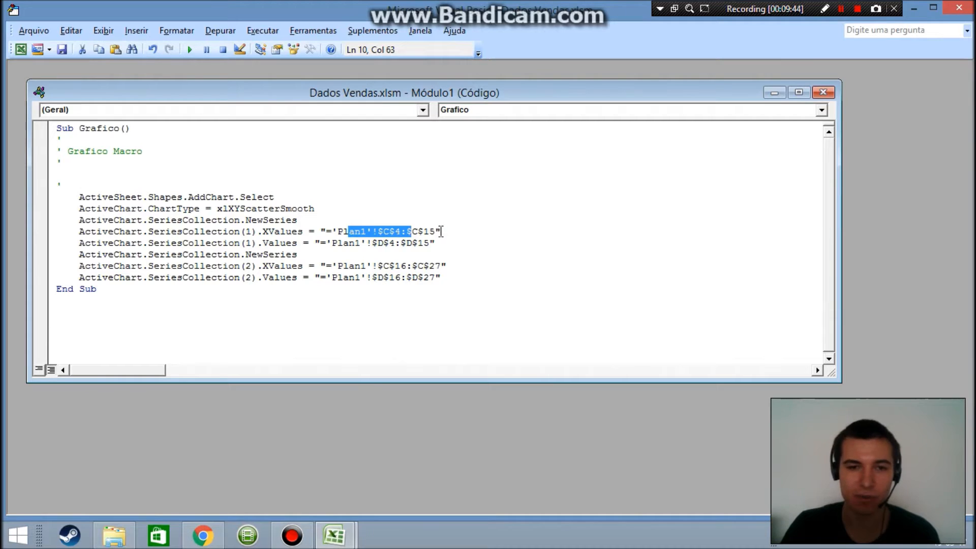
left_click_drag(437, 231, 315, 232)
left_click_drag(151, 198, 442, 281)
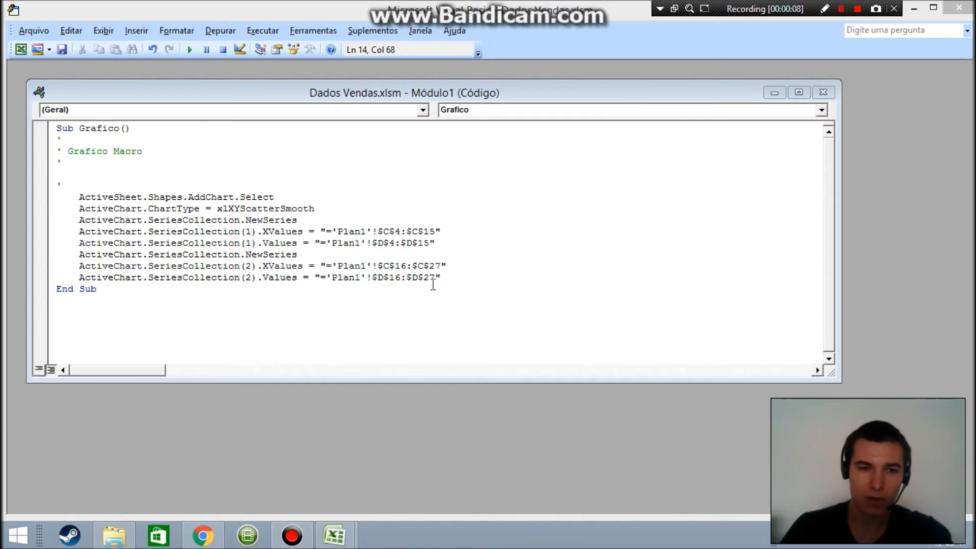
- Switch back to the Excel workbook and start recording a macro named Grafico, stored in this workbook
mouse_move(334, 535)
left_click(292, 465)
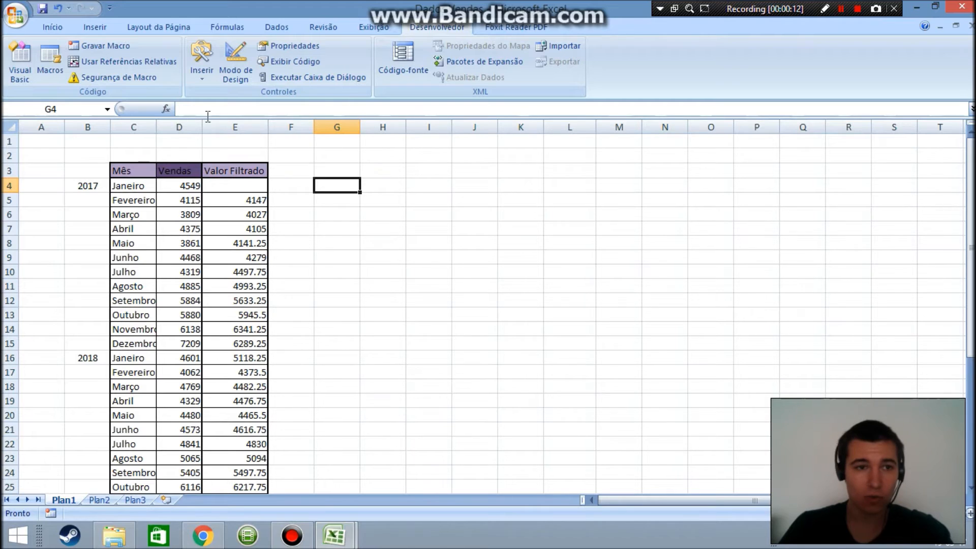
left_click(128, 49)
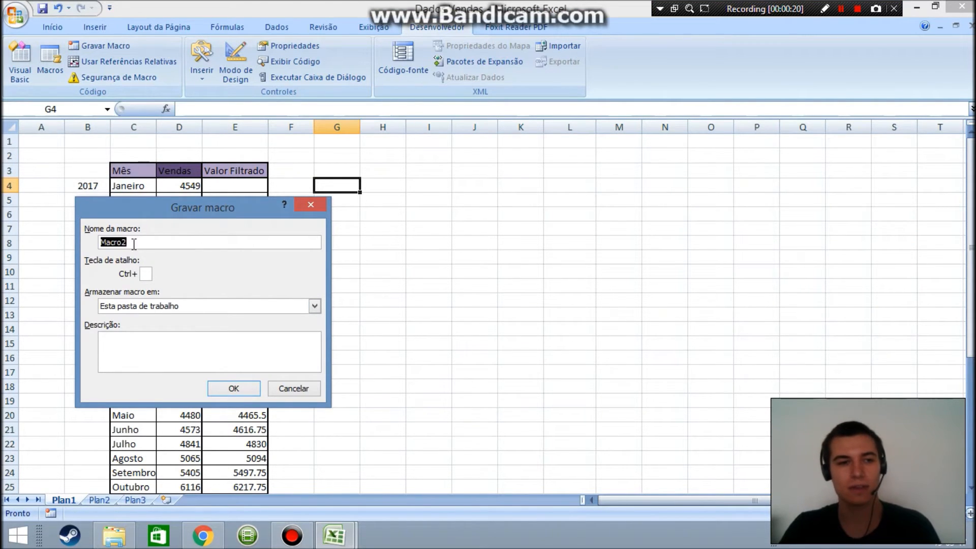
type("Grafico")
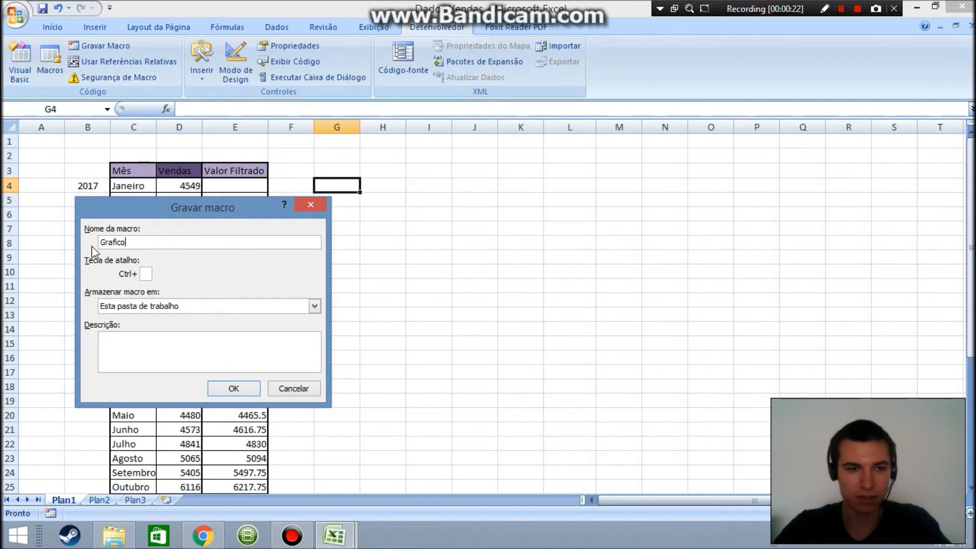
left_click(239, 388)
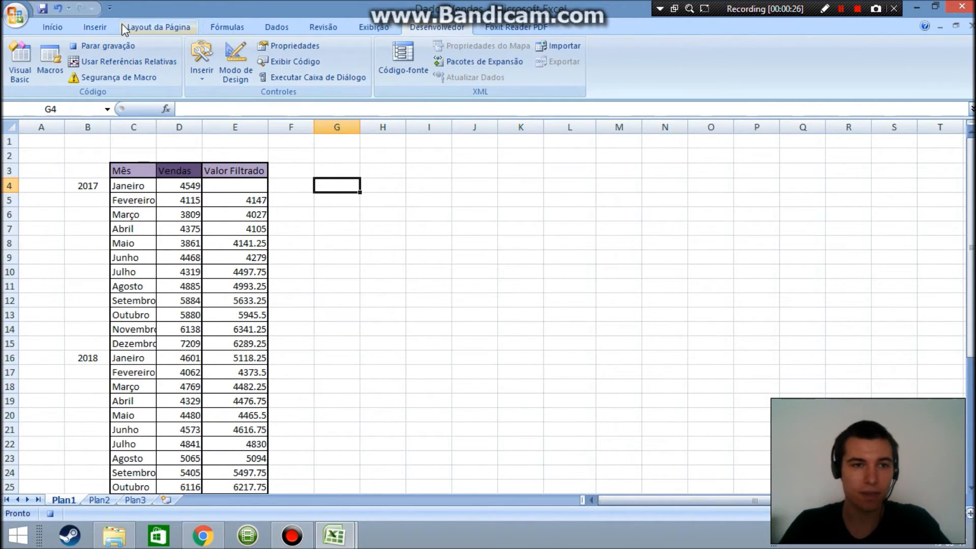
- Insert an empty scatter chart with smooth lines and markers beside the sales table
left_click(104, 26)
left_click(397, 64)
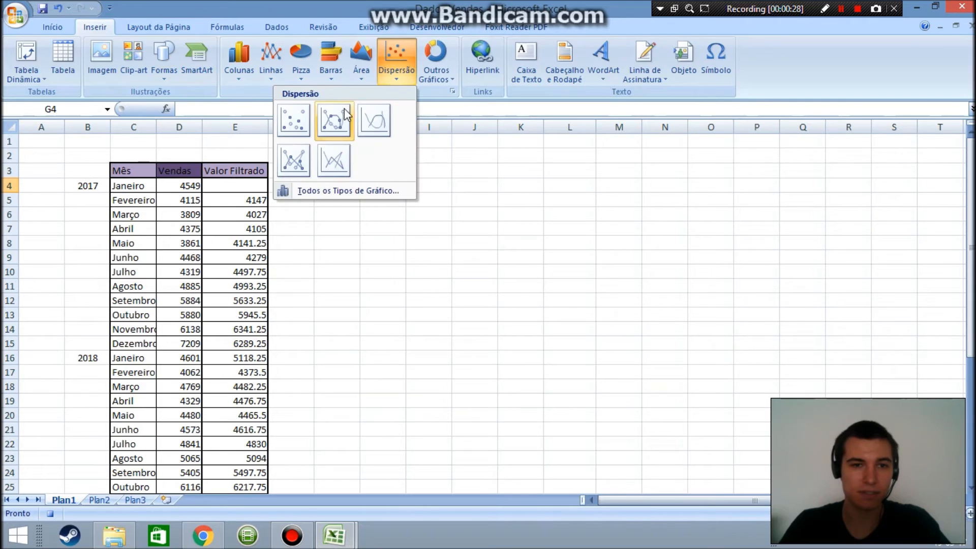
left_click(346, 115)
- Add a series to the empty chart with 2017 months C4:C15 as X values and sales D4:D15 as Y values
right_click(388, 261)
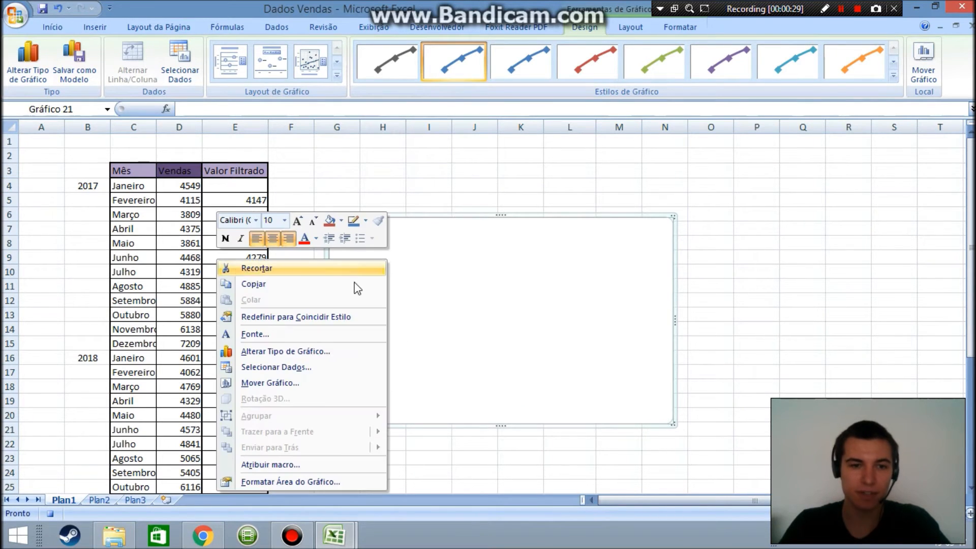
left_click(303, 368)
left_click(74, 307)
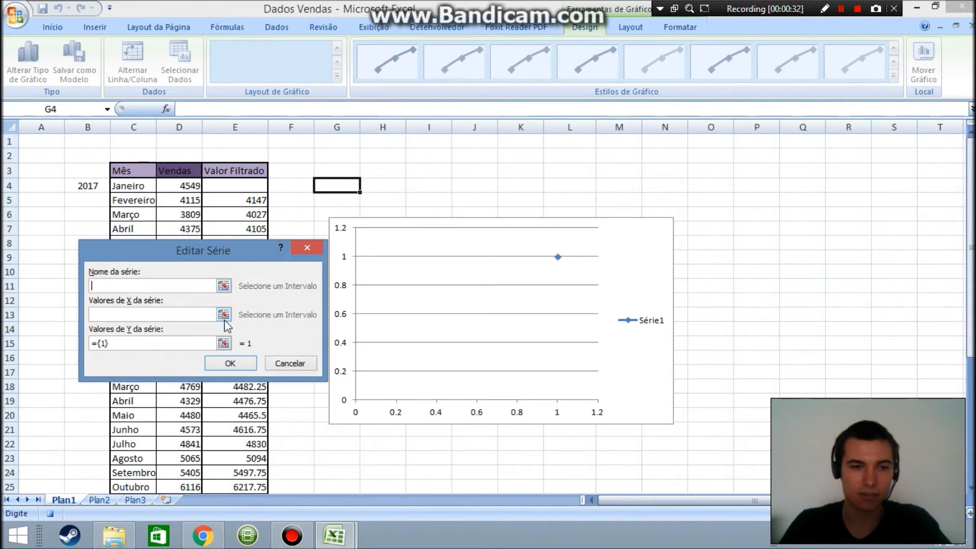
left_click(226, 318)
left_click_drag(142, 175, 140, 342)
left_click(309, 275)
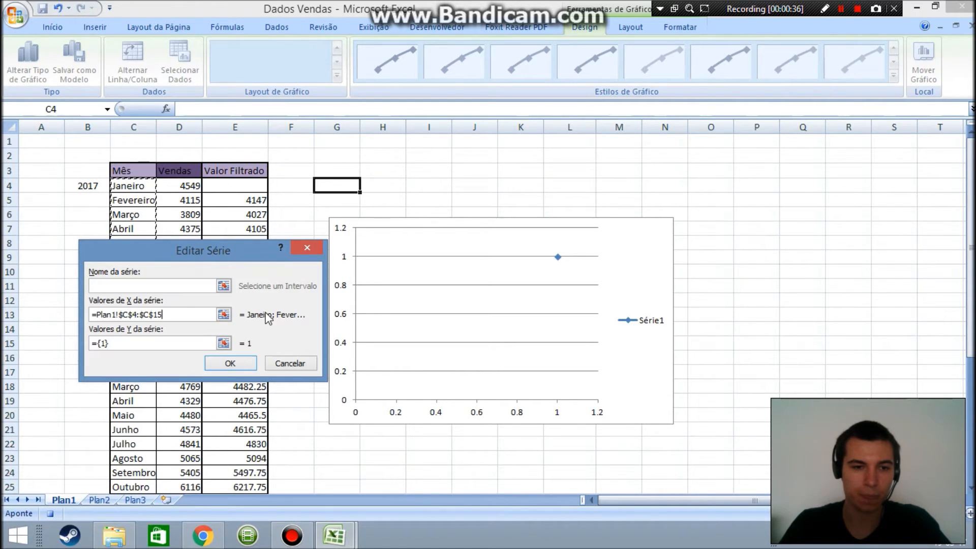
left_click(224, 343)
left_click_drag(183, 188, 187, 343)
left_click(230, 363)
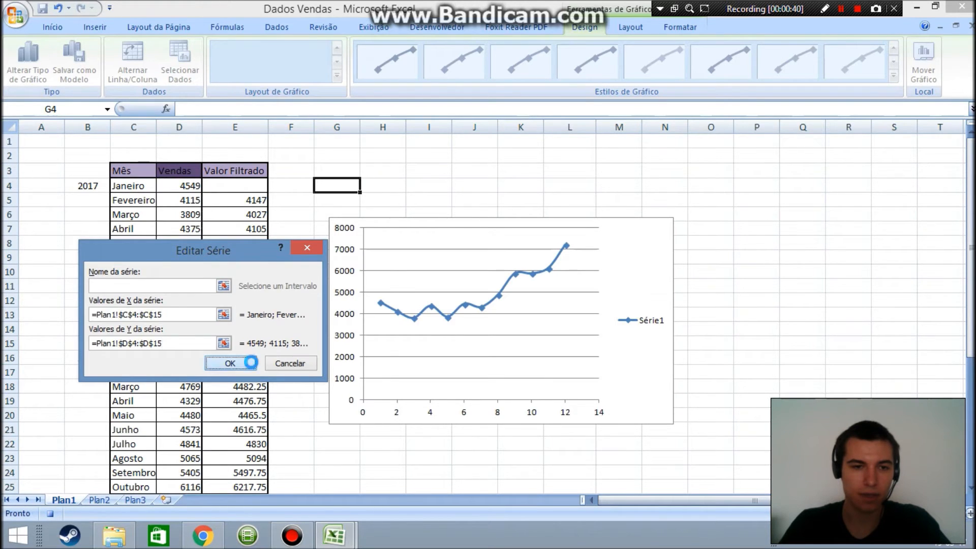
- Add a second series with 2018 months C16:C27 as X and sales D16:D27 as Y, and accept the chart data
left_click(57, 307)
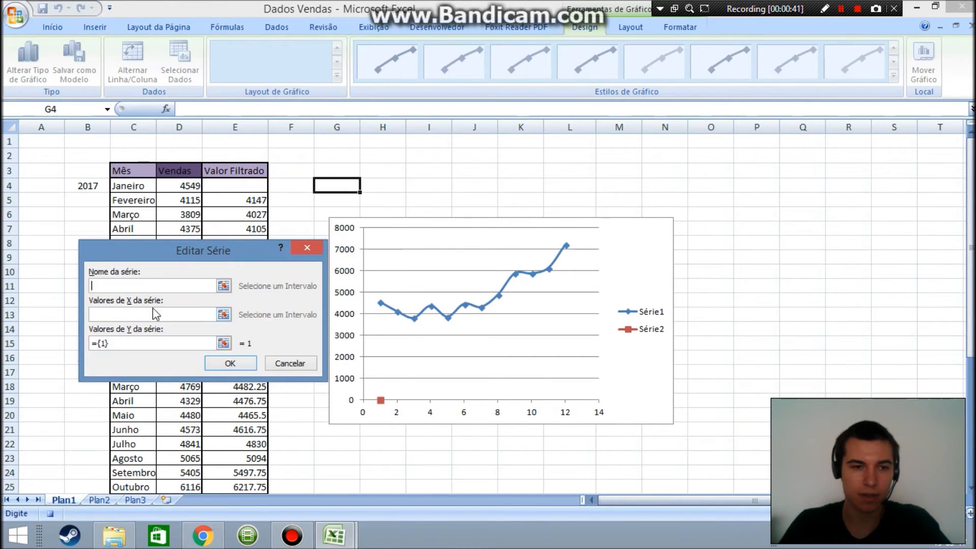
left_click(223, 315)
left_click_drag(143, 355, 143, 481)
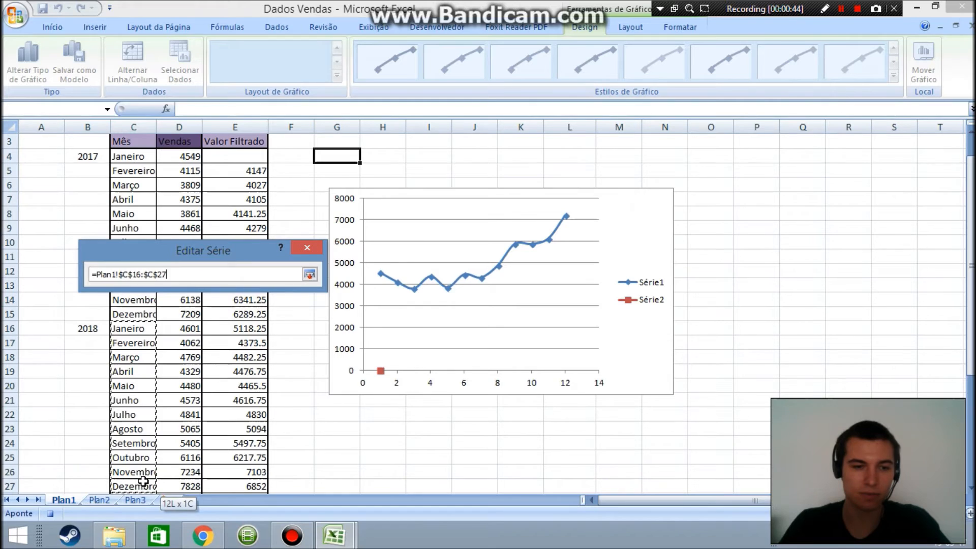
left_click(309, 274)
left_click(223, 343)
left_click_drag(178, 328, 202, 489)
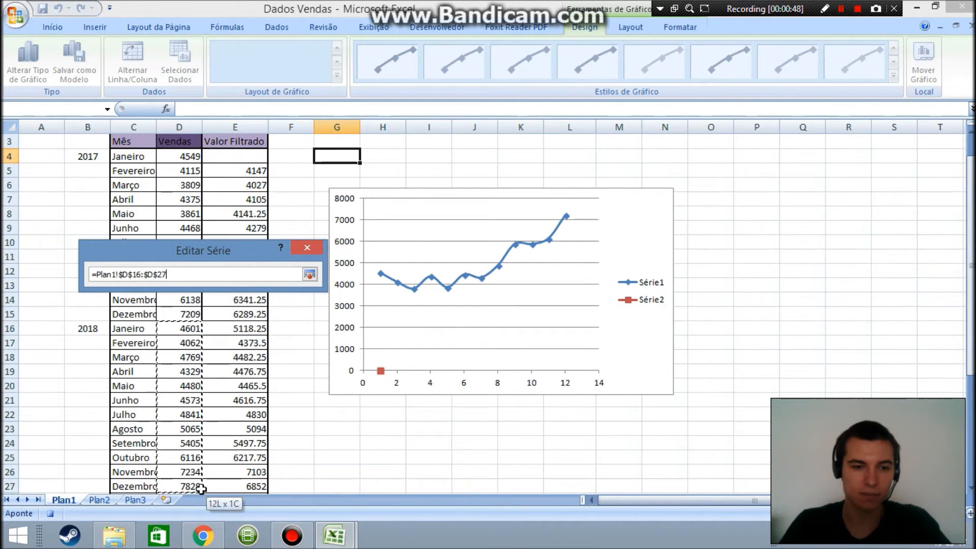
left_click(309, 275)
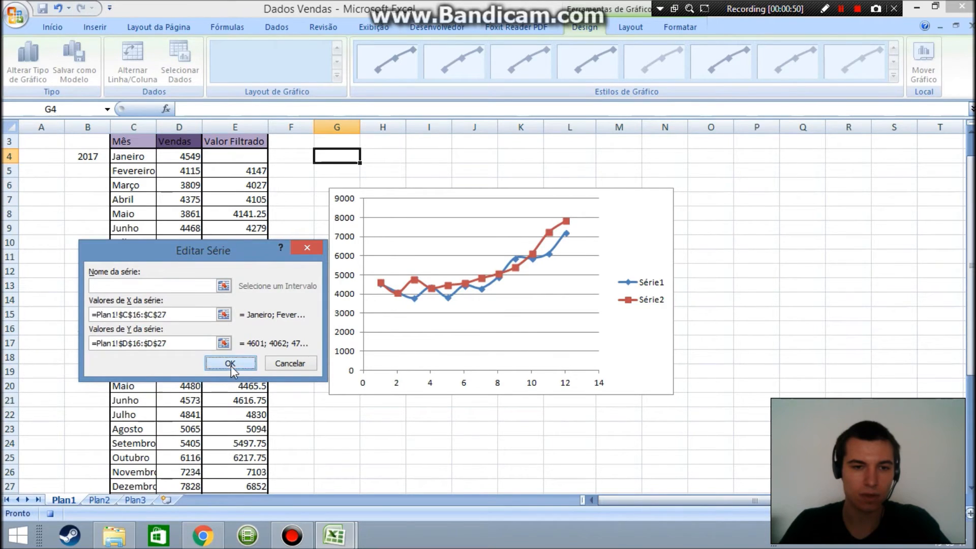
left_click(230, 364)
left_click(294, 408)
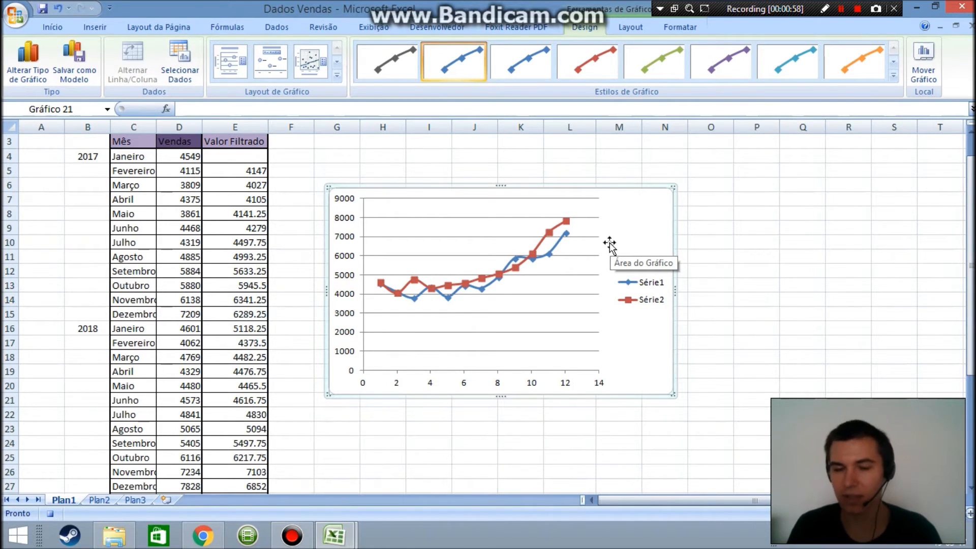
right_click(558, 235)
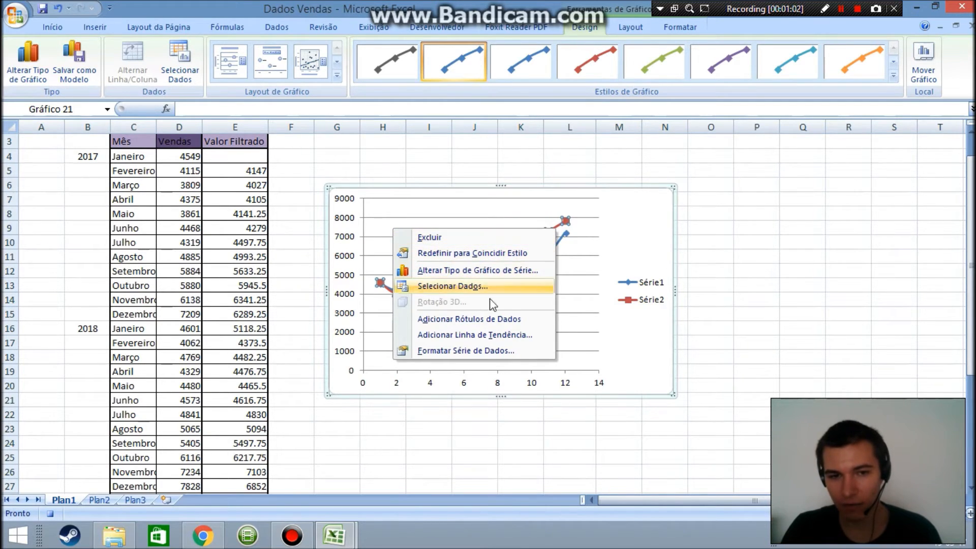
left_click(495, 352)
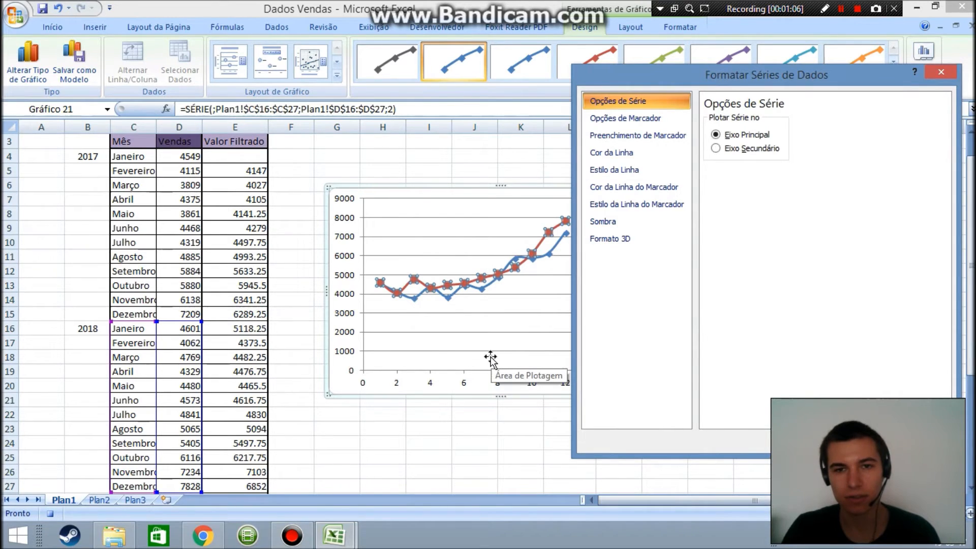
left_click(941, 73)
- Change the 2018 series to a clustered column chart type and stop recording the macro
right_click(544, 243)
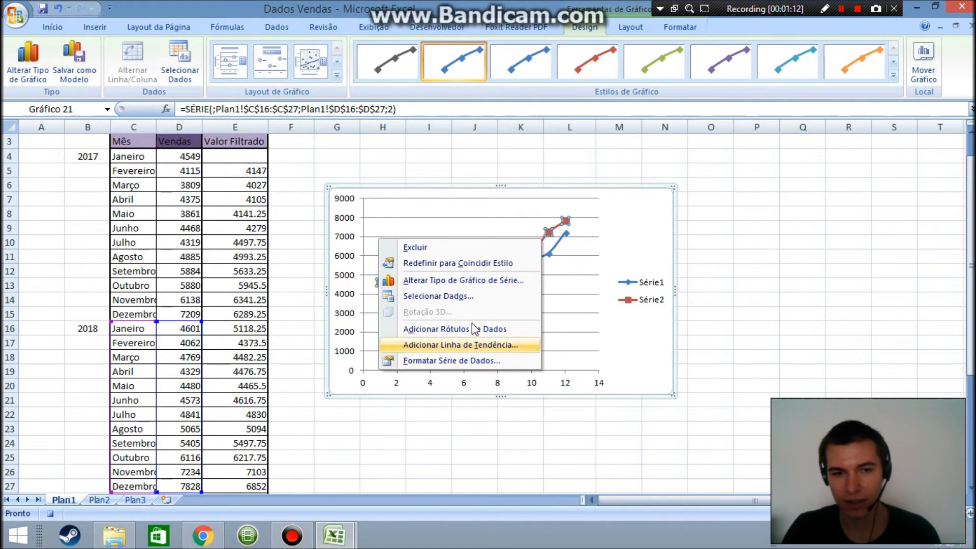
left_click(474, 286)
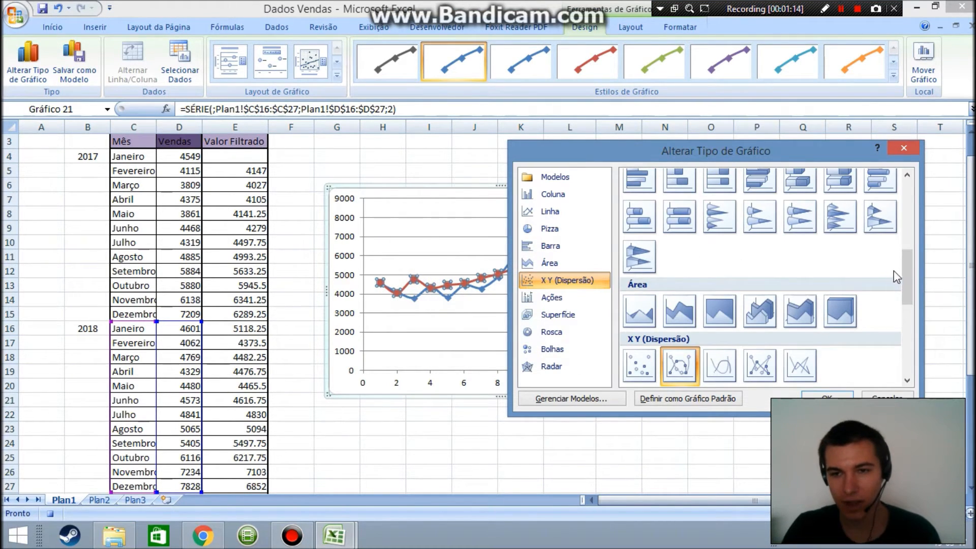
left_click_drag(905, 258, 912, 190)
left_click(638, 203)
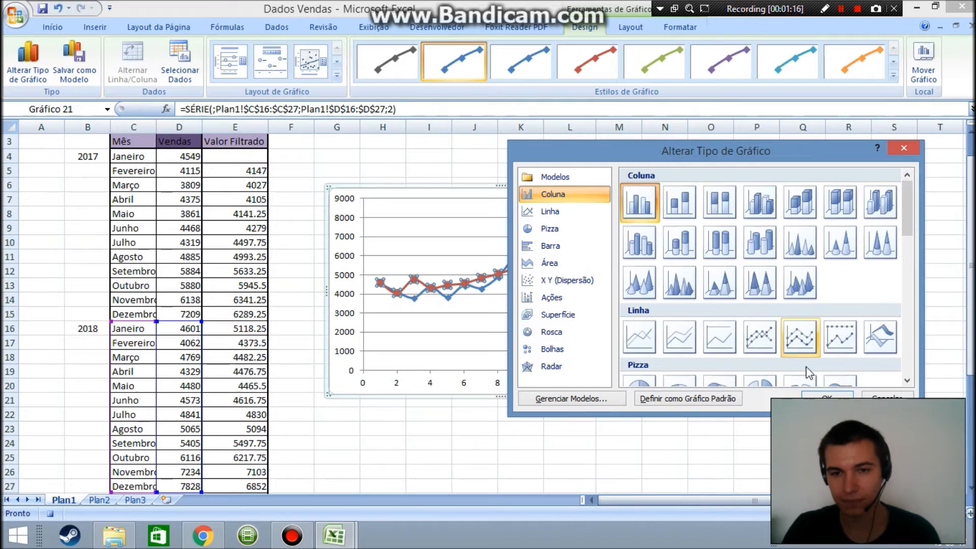
left_click(824, 396)
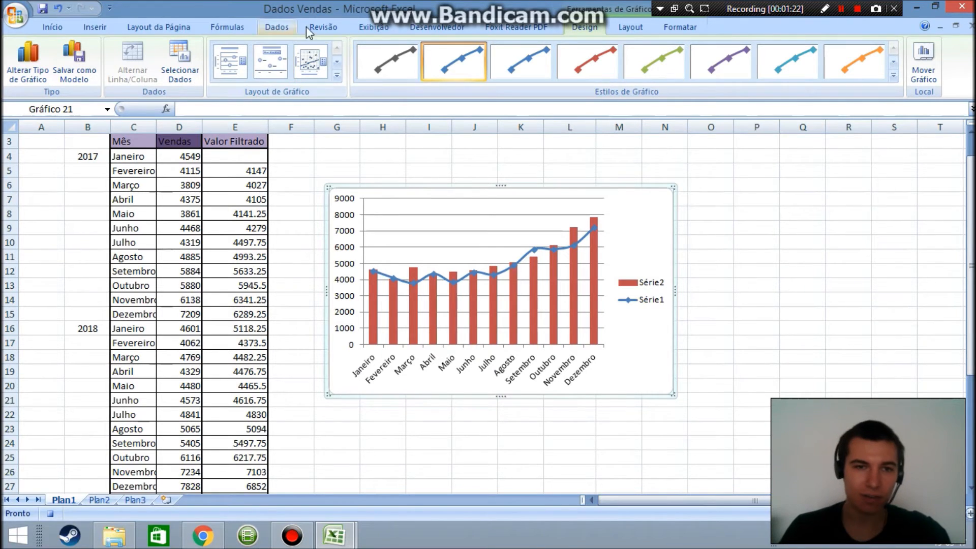
left_click(430, 26)
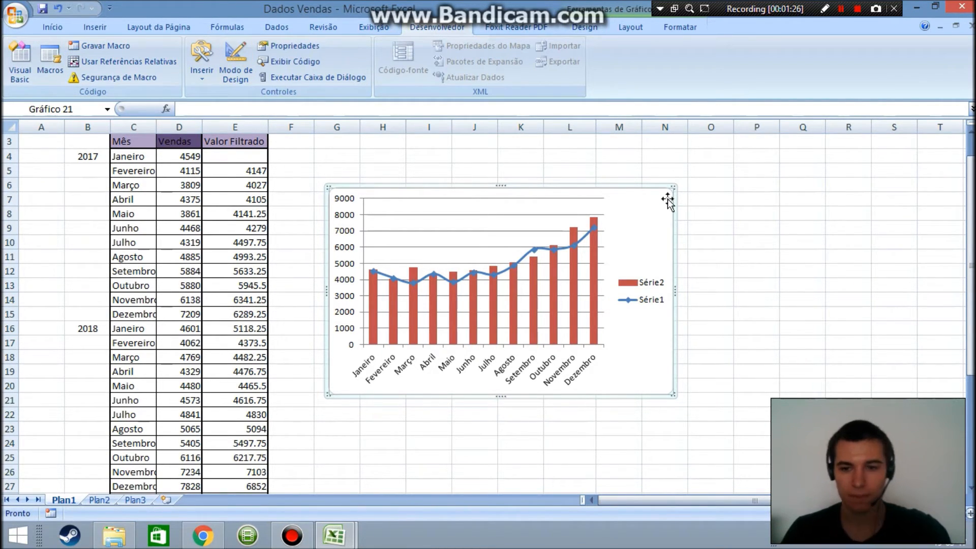
- Delete the combined chart from Plan1 and run the Grafico macro
key("Delete")
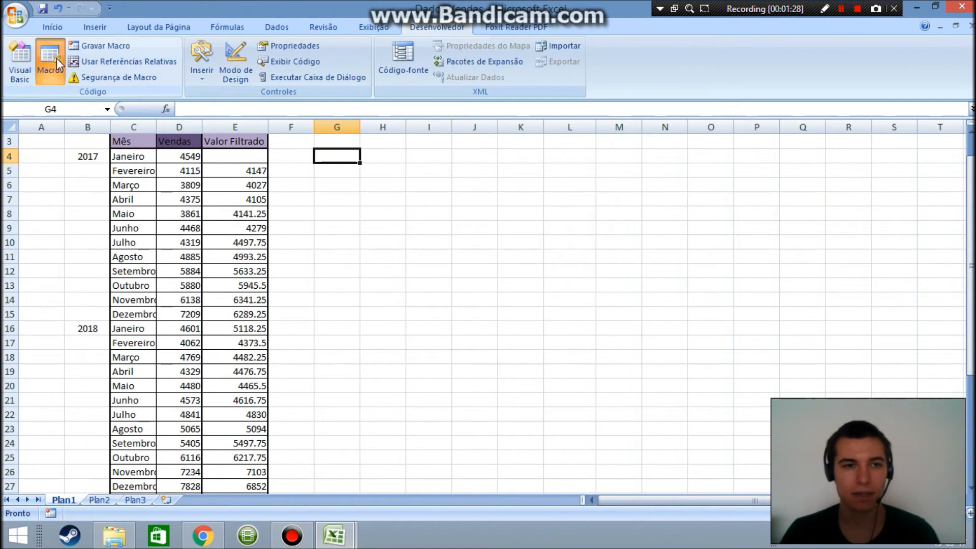
left_click(51, 60)
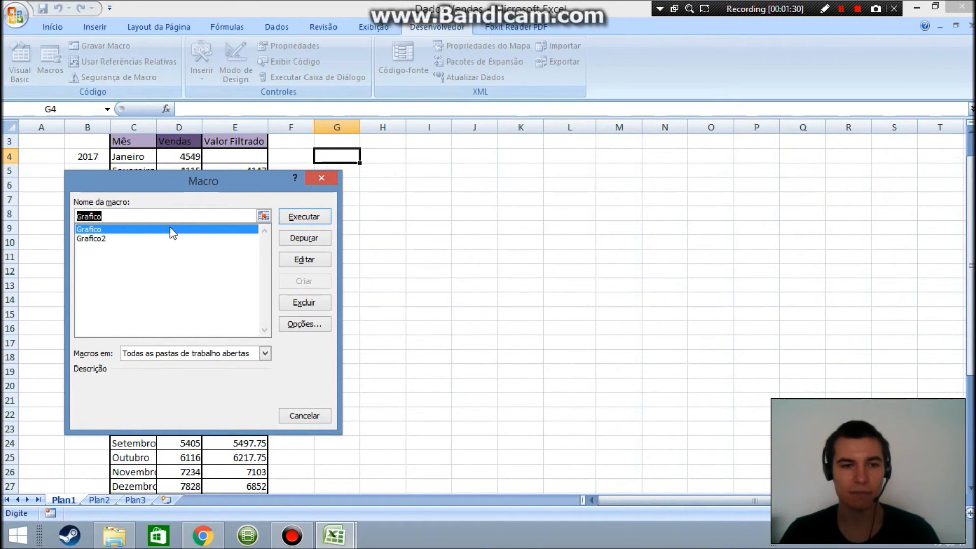
left_click(317, 217)
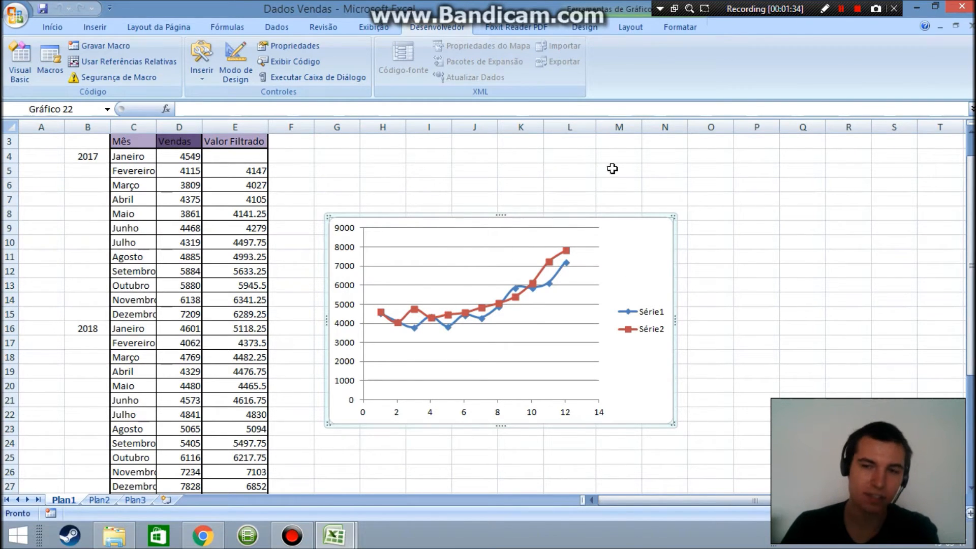
- Delete the chart made by Grafico, run the Grafico2 macro, and open the debugger at the failing line
key("Delete")
left_click(56, 63)
left_click(117, 240)
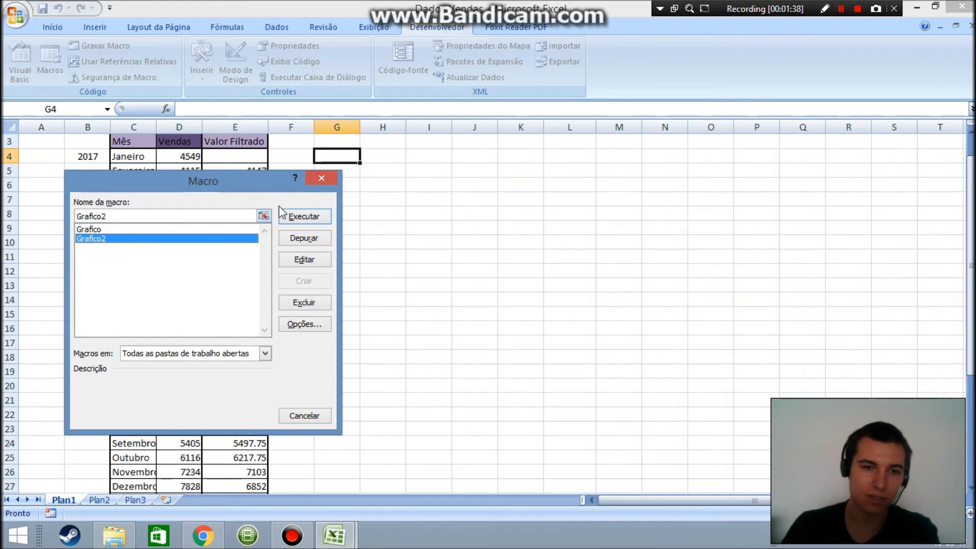
left_click(281, 214)
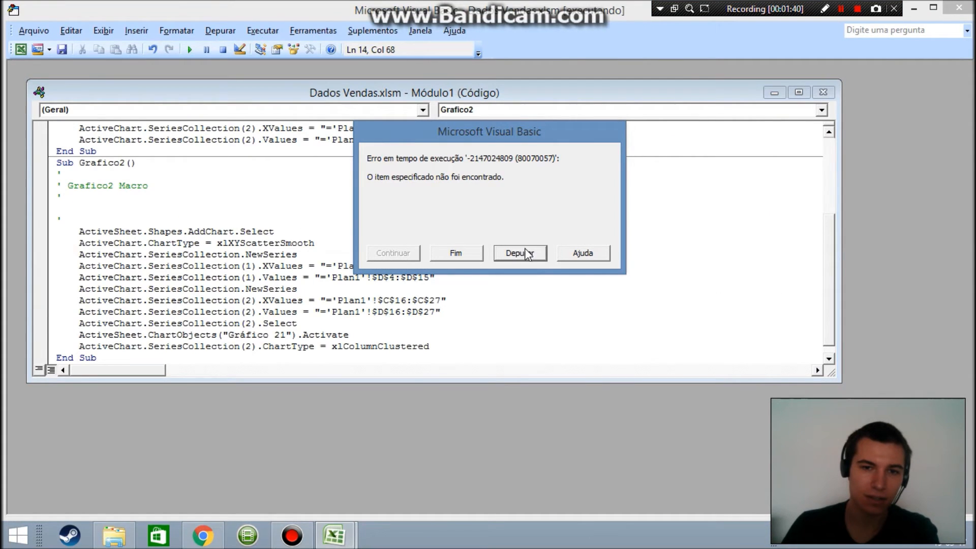
left_click(527, 253)
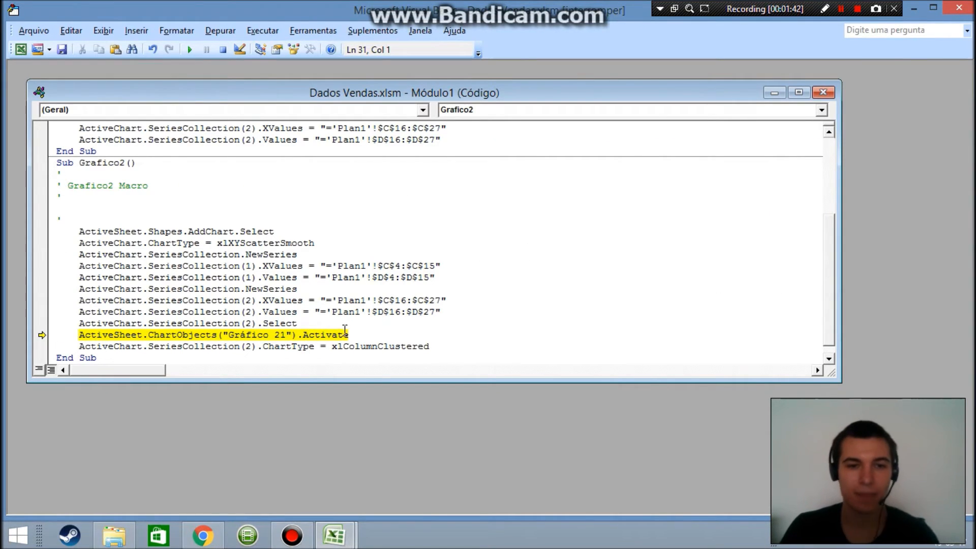
- Remove the line ActiveSheet.ChartObjects("Gráfico 21").Activate from Grafico2 and close the code editor, ending the debugging session
left_click_drag(351, 335, 76, 342)
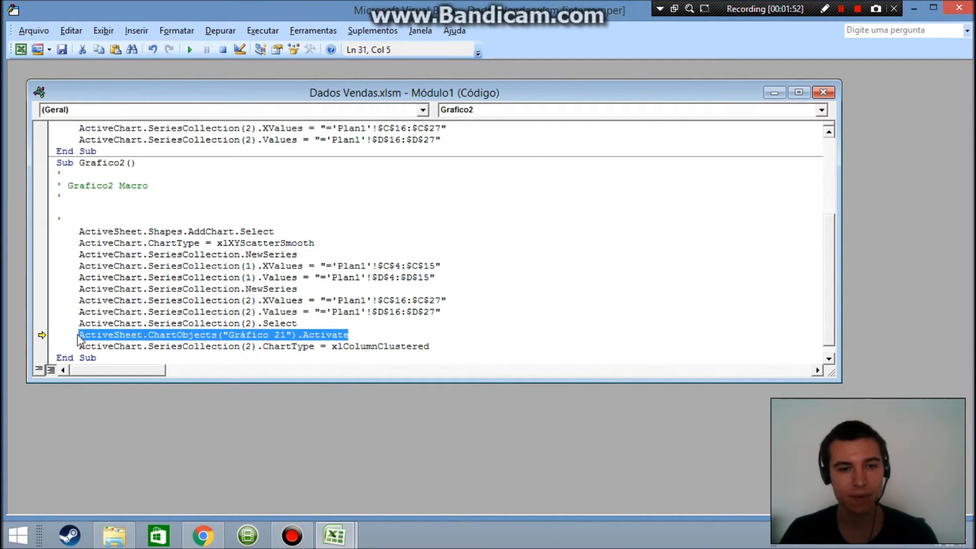
key("BackSpace")
key("BackSpace")
key("BackSpace")
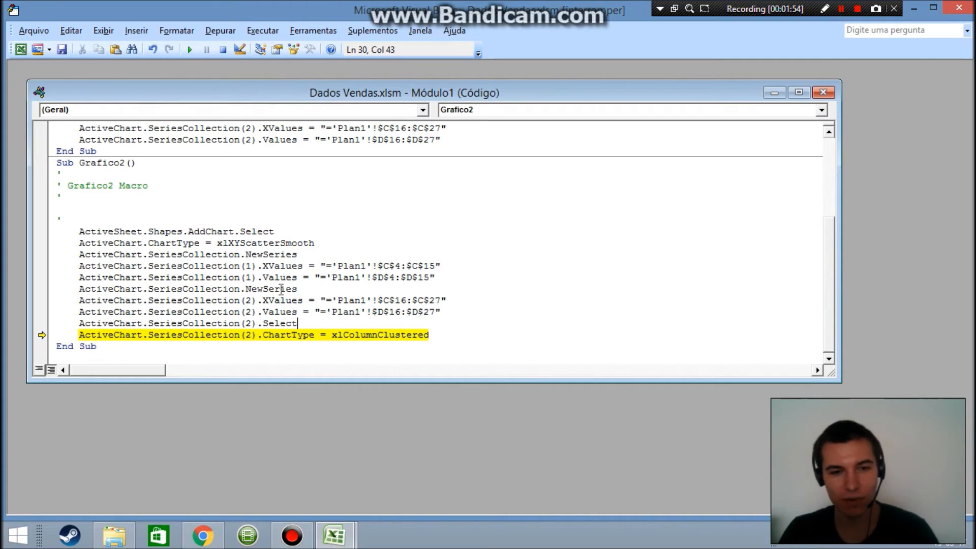
left_click(955, 9)
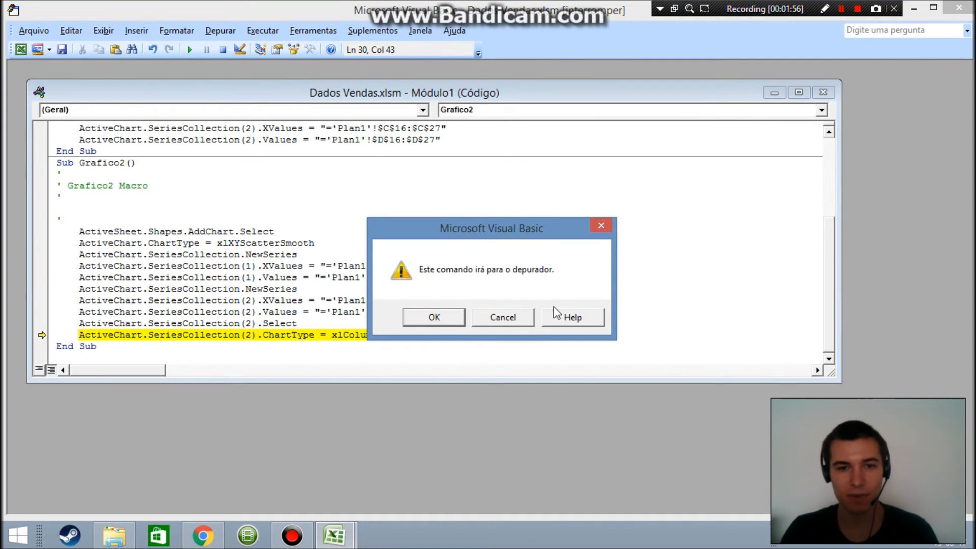
left_click(456, 321)
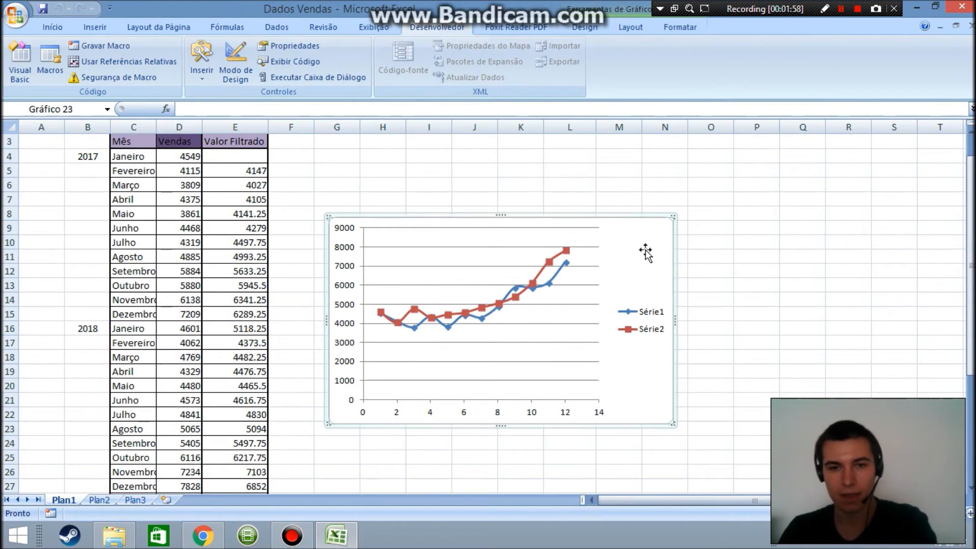
- Delete the incomplete scatter chart and run the corrected Grafico2 macro again
key("Delete")
left_click(50, 60)
left_click(109, 239)
left_click(304, 217)
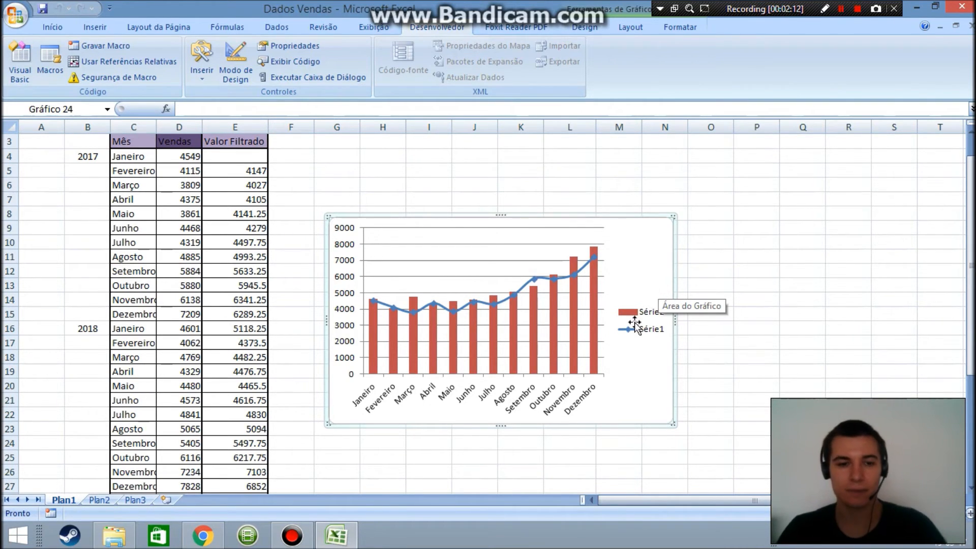
- Open the Grafico2 code and compare its lines with Grafico, examining the xlXYScatterSmooth and xlColumnClustered chart type statements
left_click(50, 66)
left_click(109, 239)
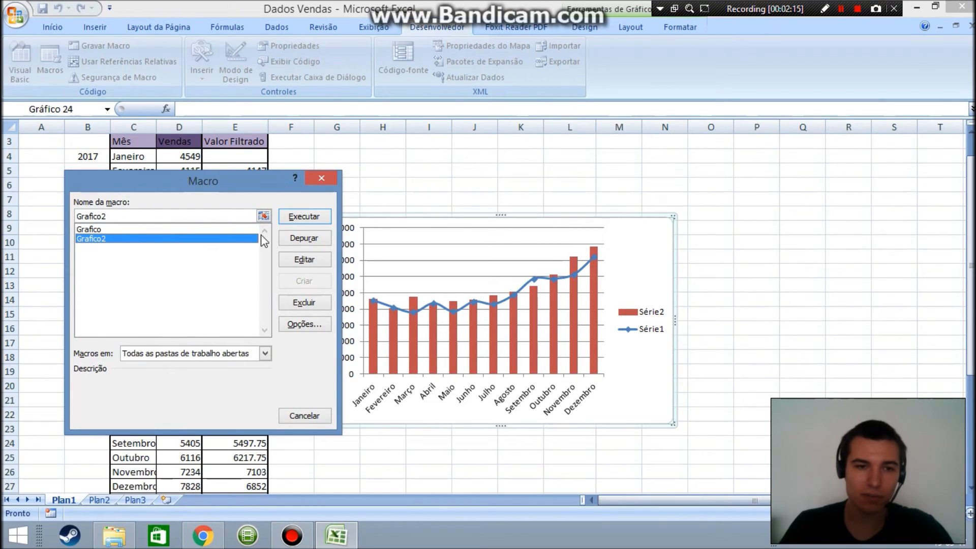
left_click(304, 260)
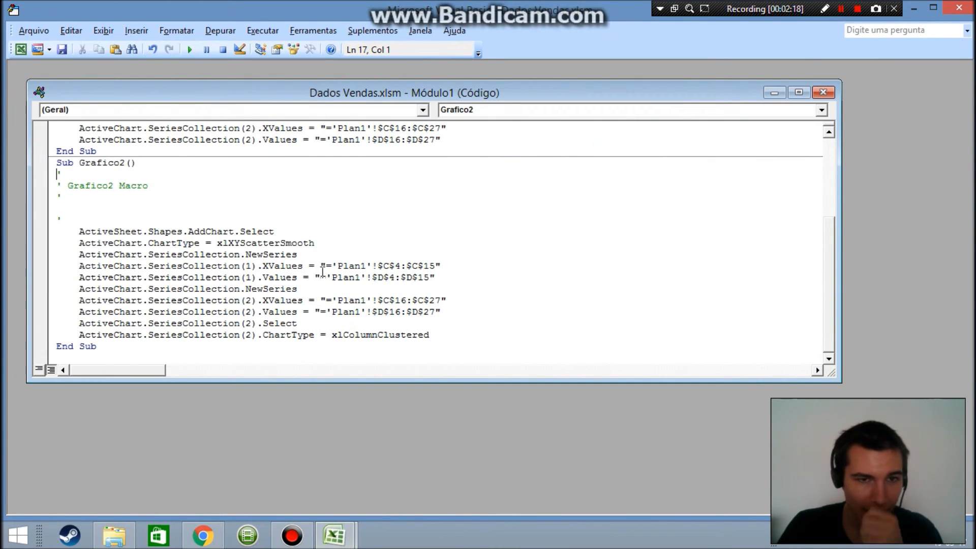
scroll(323, 271, "up", 1)
left_click_drag(440, 346, 62, 265)
scroll(203, 244, "up", 2)
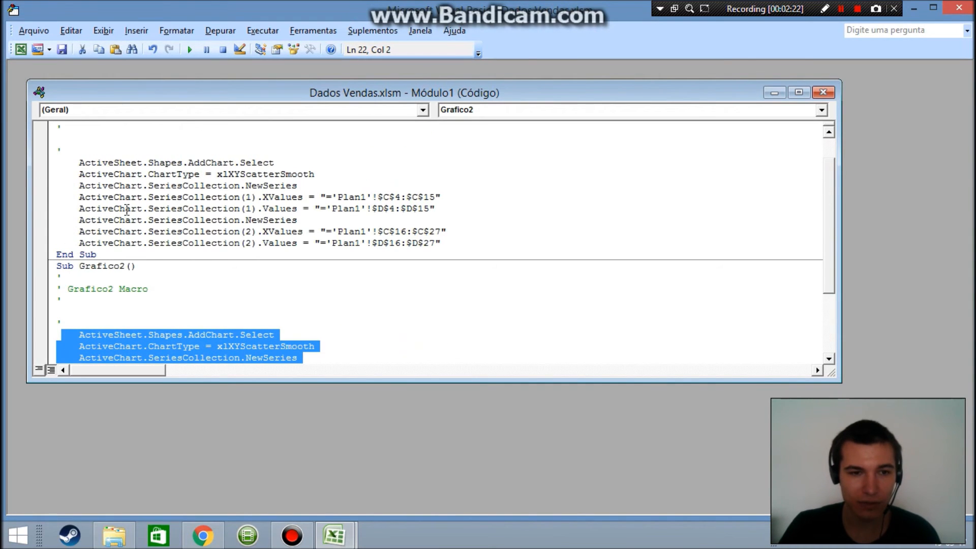
scroll(256, 231, "down", 3)
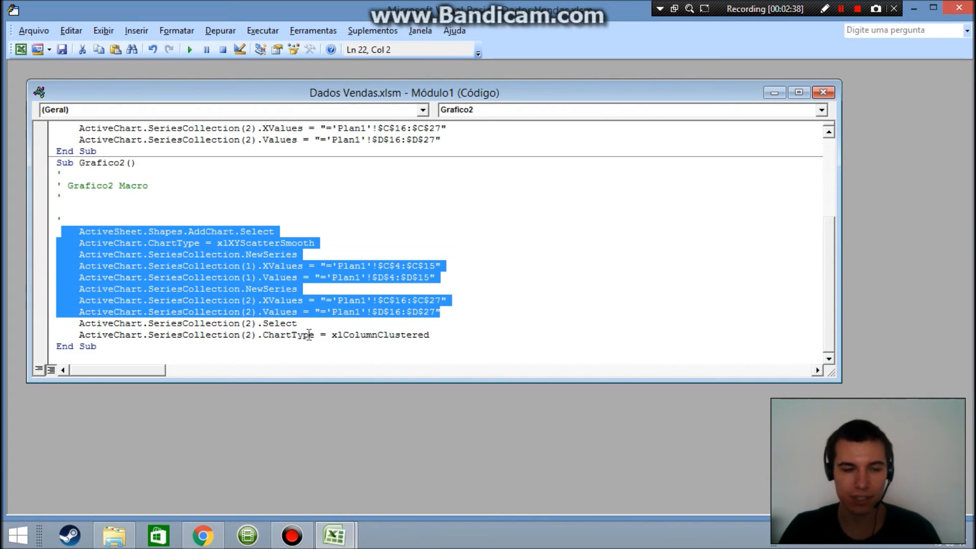
left_click(357, 286)
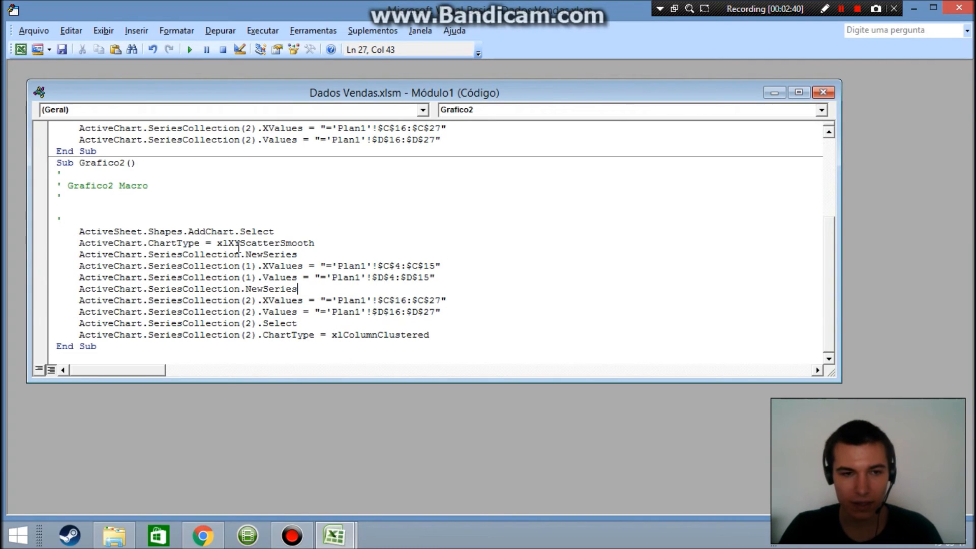
left_click_drag(232, 243, 311, 246)
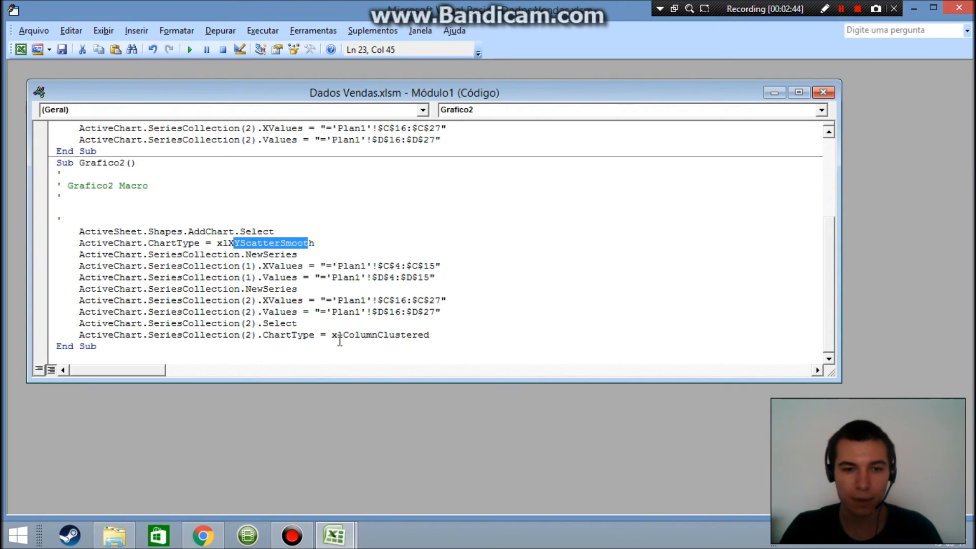
left_click_drag(336, 336, 413, 336)
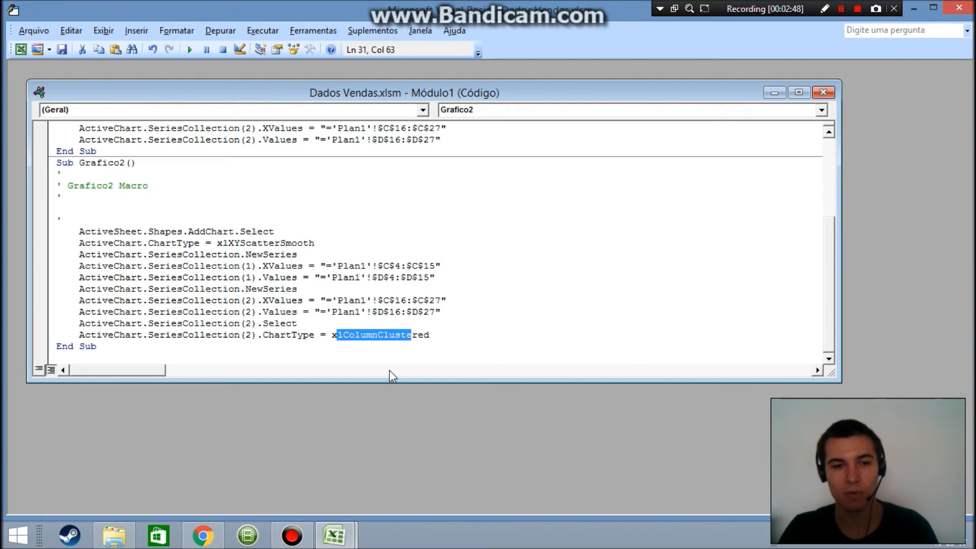
left_click_drag(432, 335, 331, 339)
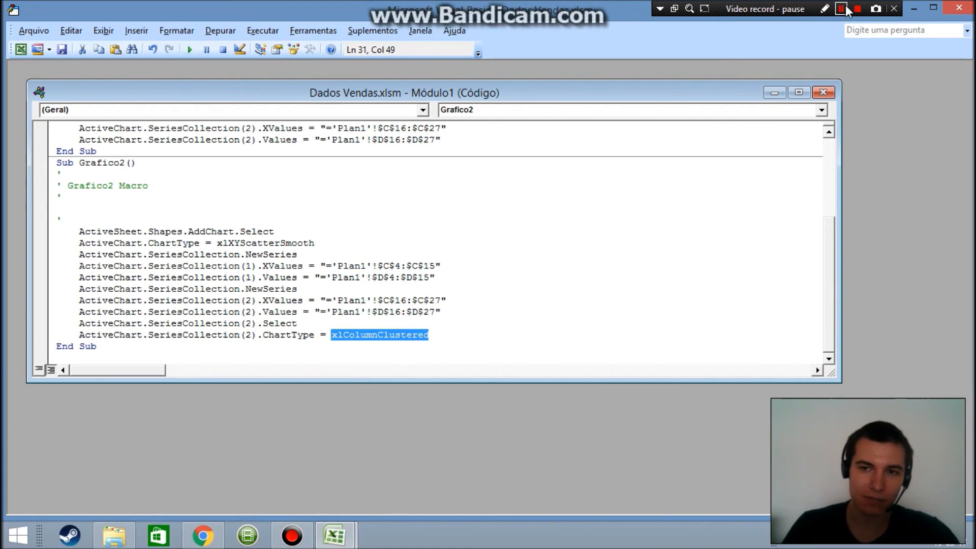
left_click_drag(337, 322, 78, 226)
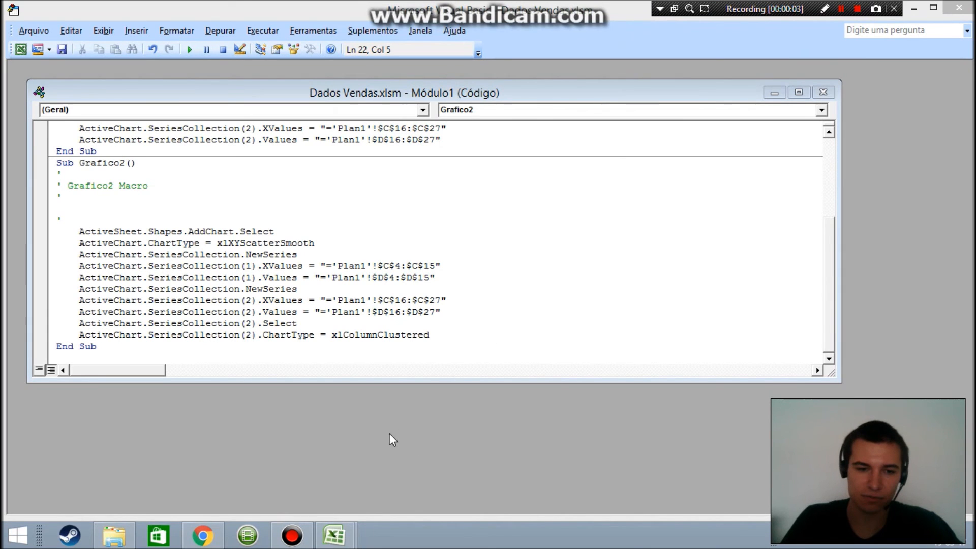
- Switch back to the Excel workbook and delete the combined chart from Plan1
mouse_move(334, 535)
left_click(240, 493)
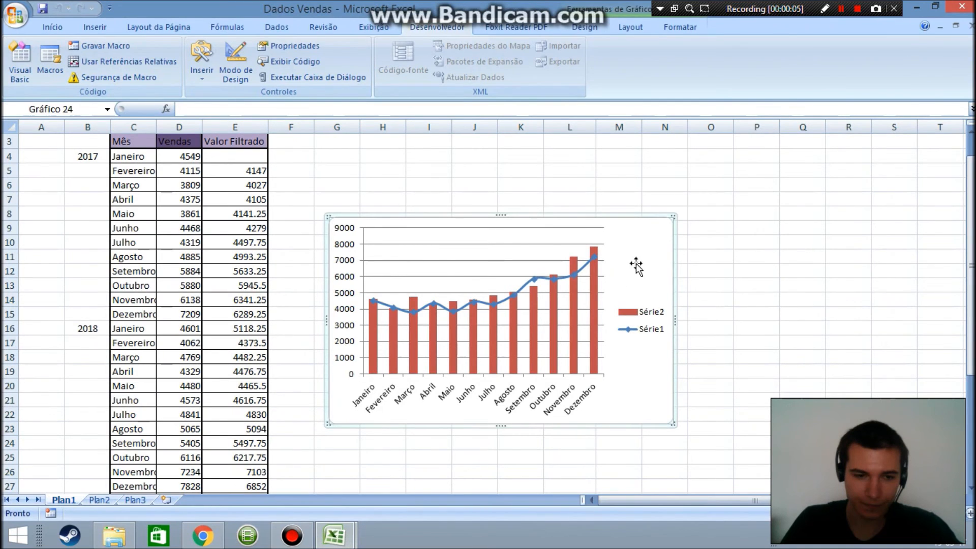
key("Delete")
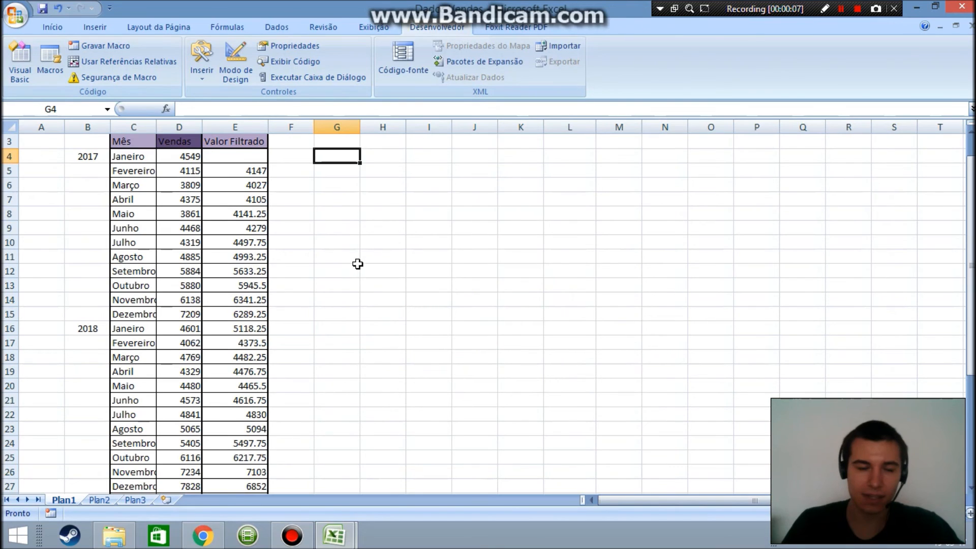
scroll(357, 263, "up", 1)
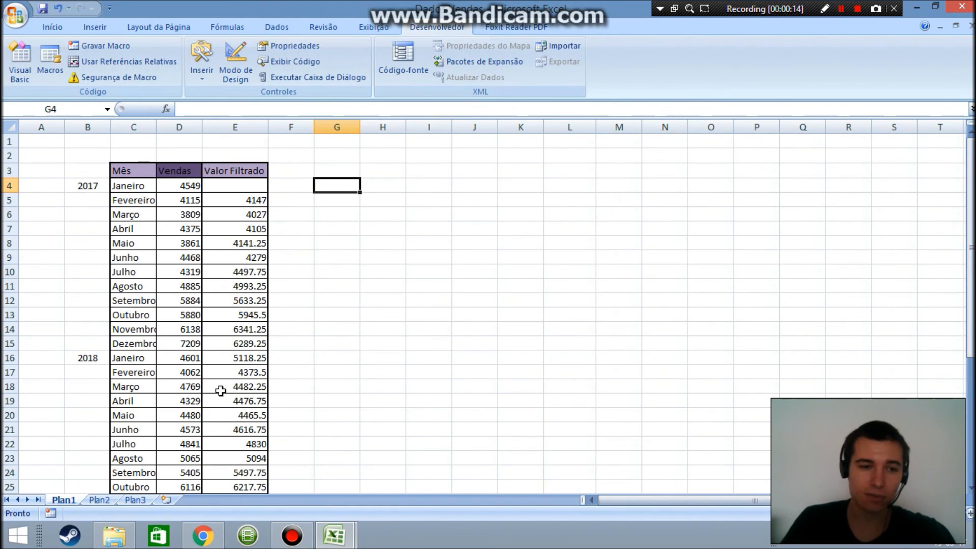
scroll(220, 391, "down", 1)
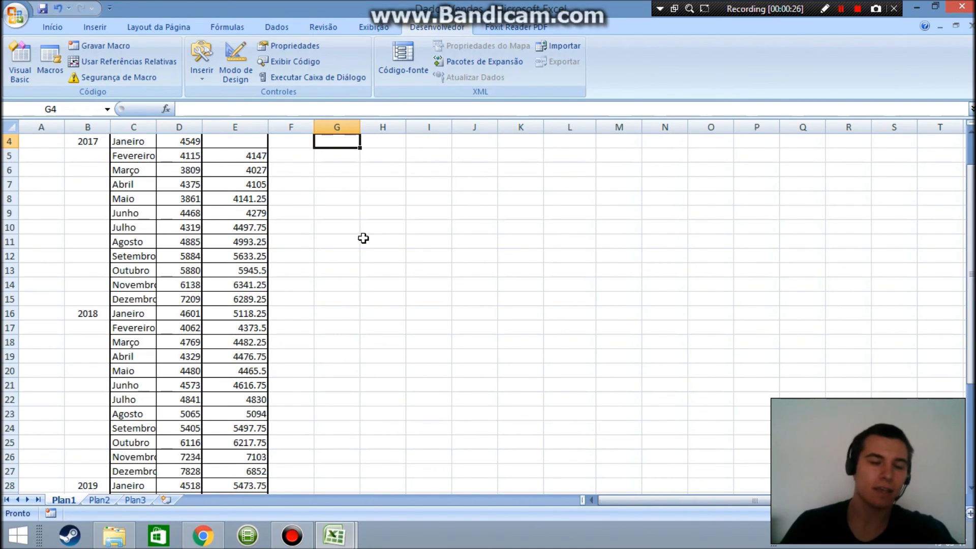
scroll(360, 203, "up", 1)
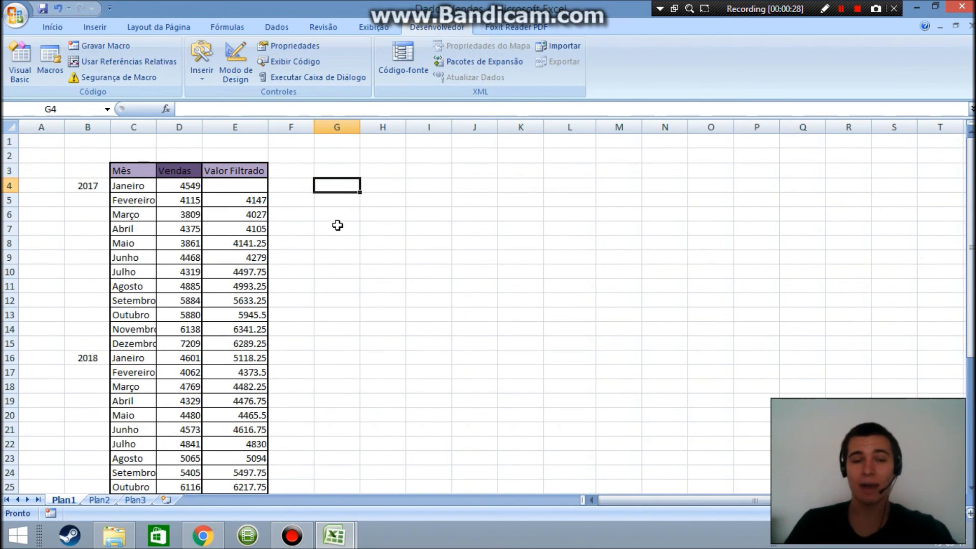